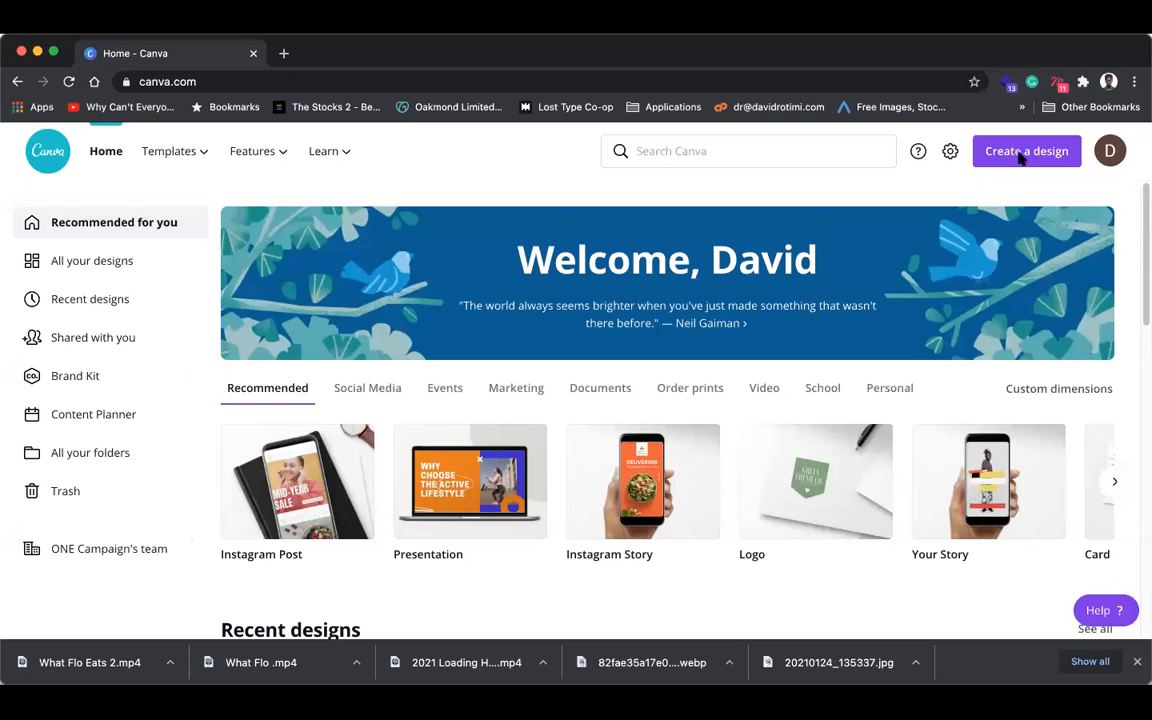
- Create a new Instagram Post design and apply the recently used STRIKE DIVEST VOTE template
click(1024, 155)
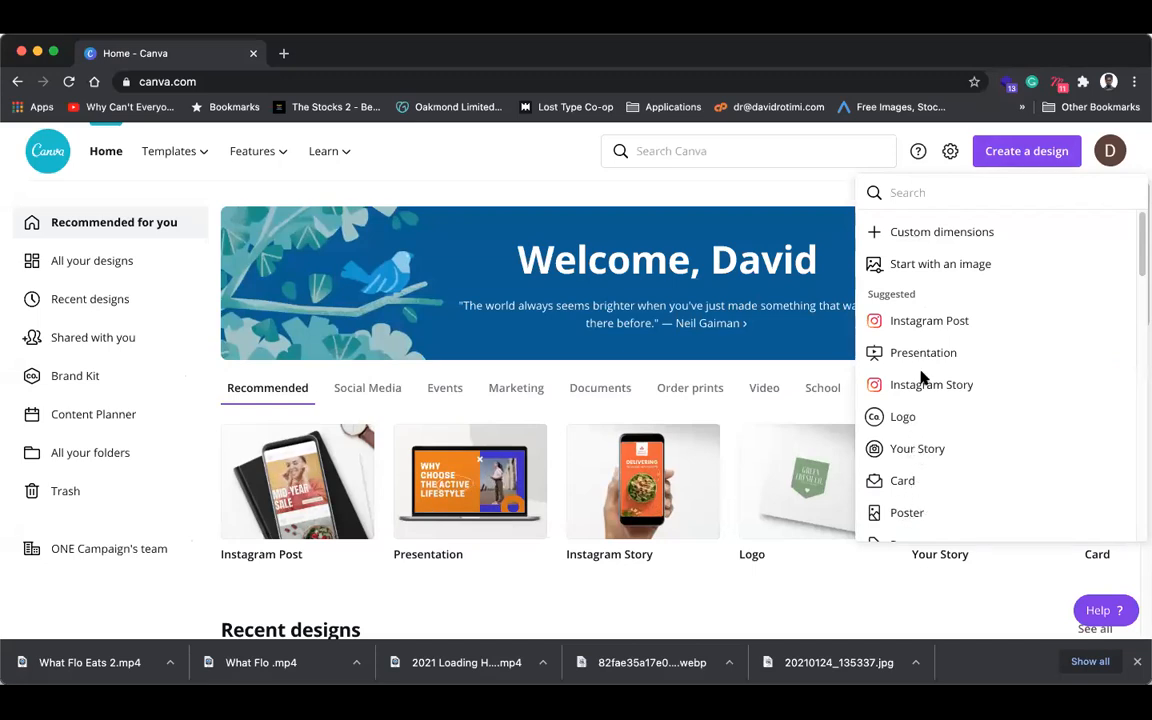
click(928, 322)
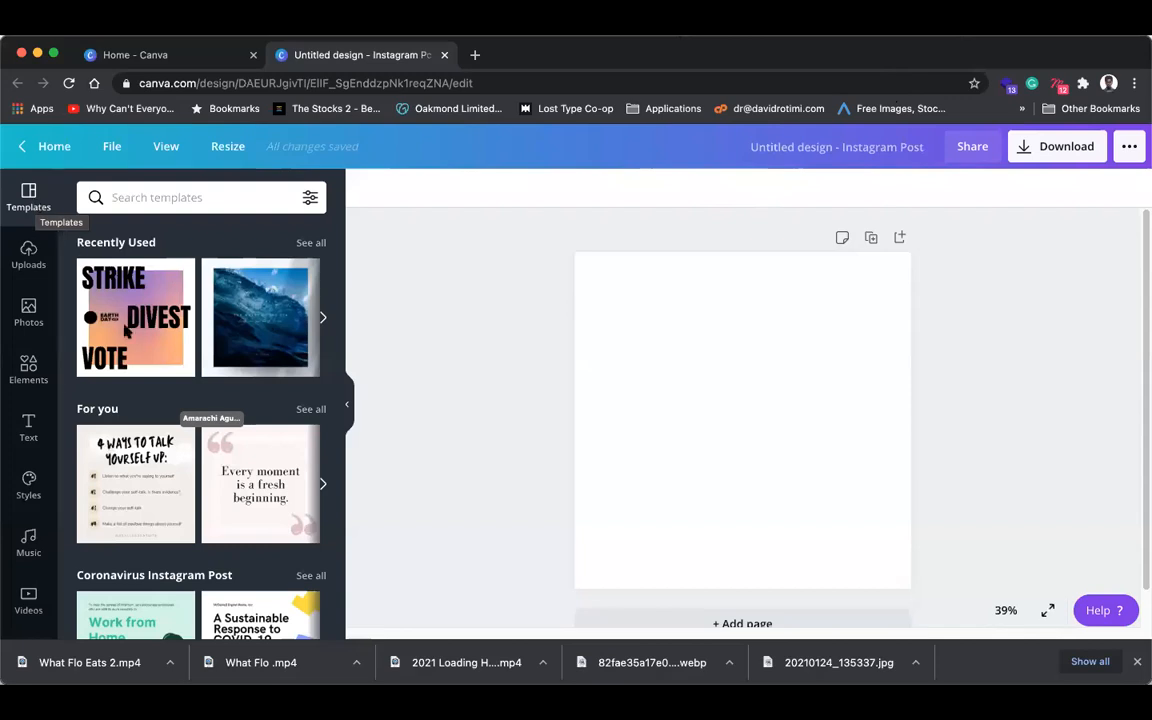
click(116, 288)
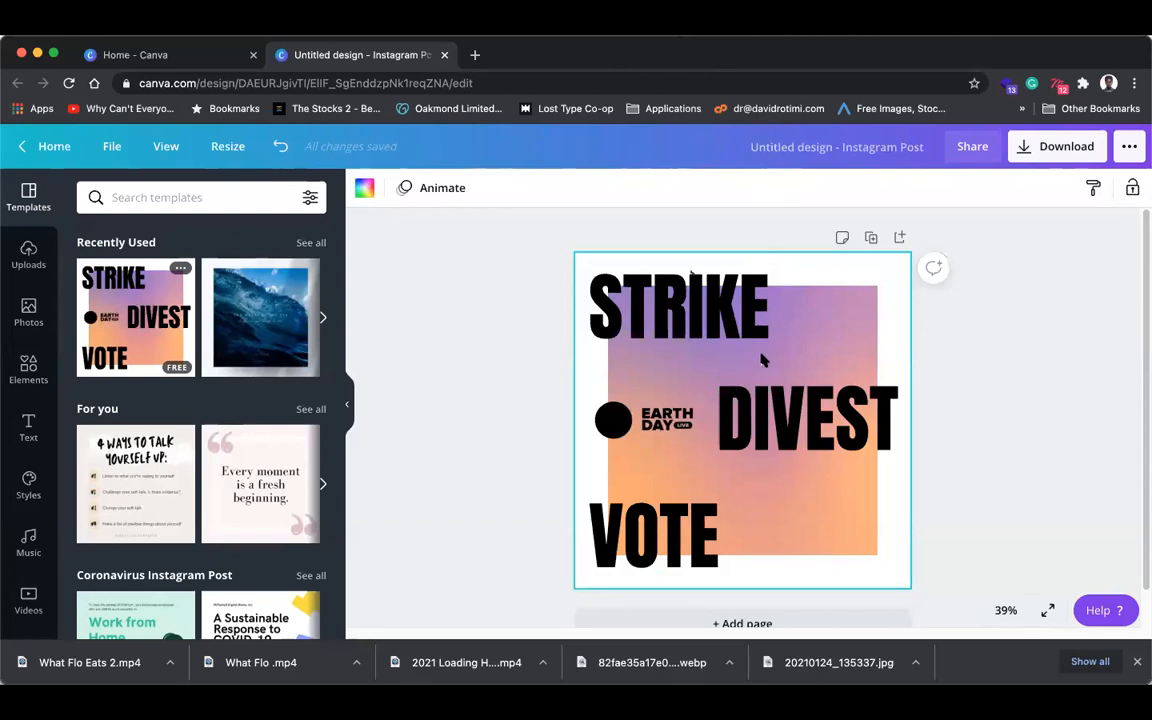
- Open instagram.com in a new tab and view the own profile's "Cohort 4 starts today" post
click(475, 55)
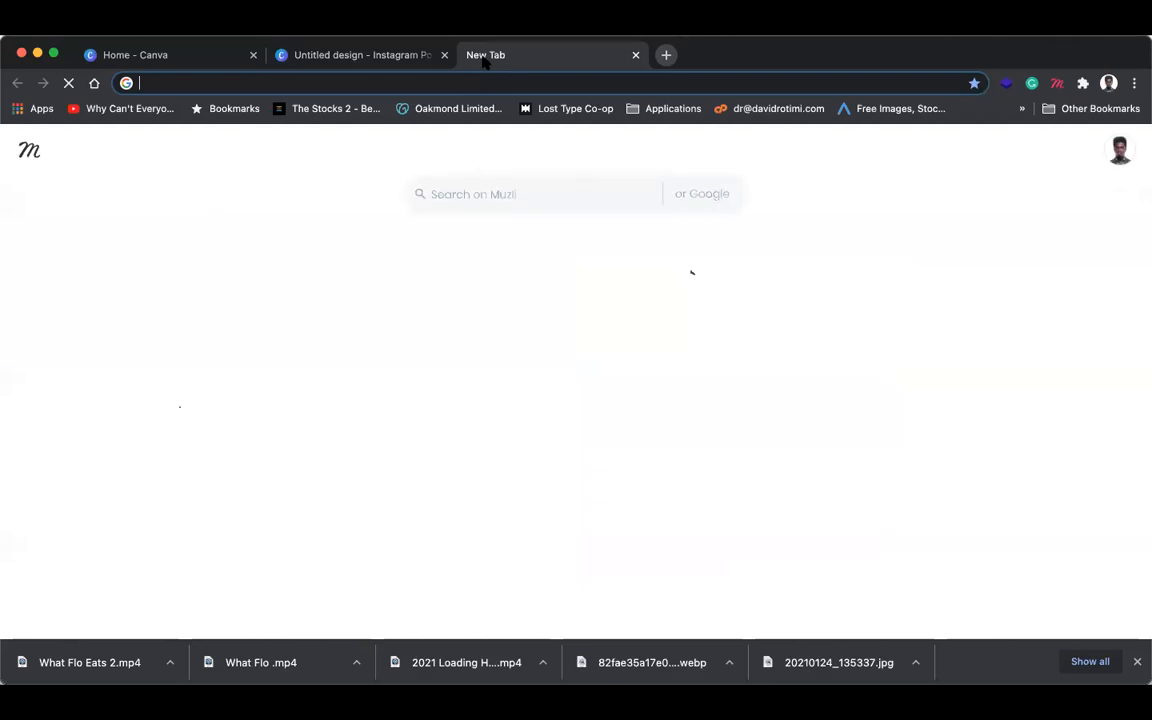
text(instagram.com)
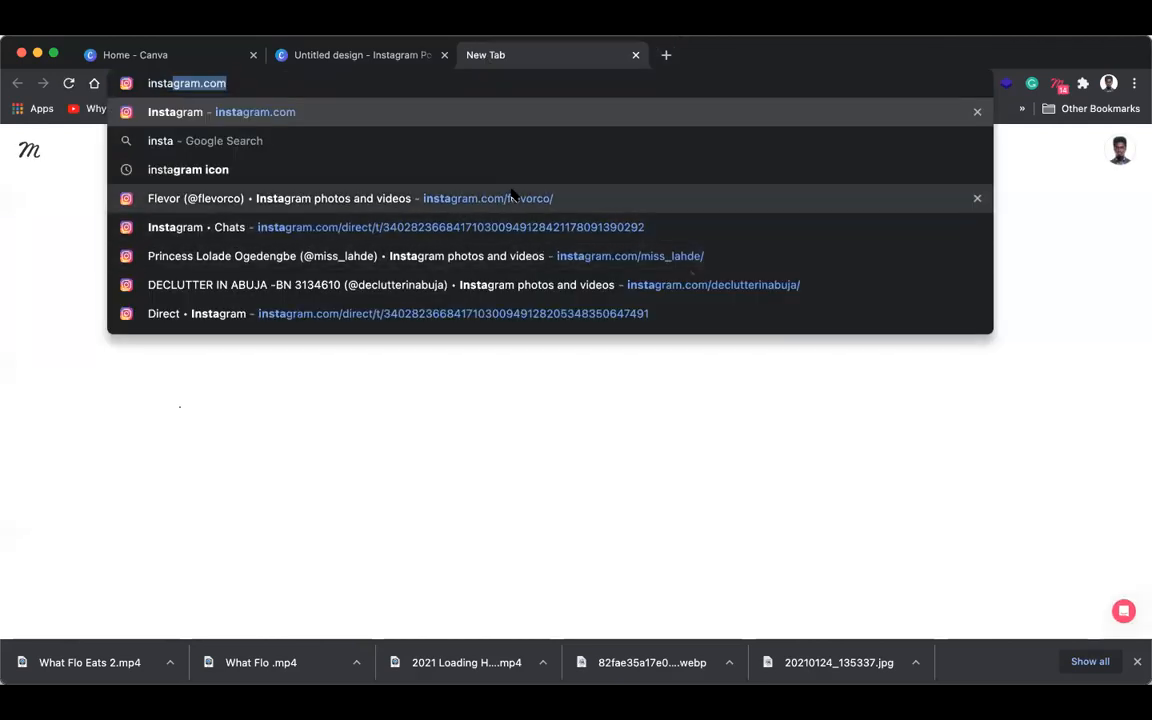
click(330, 113)
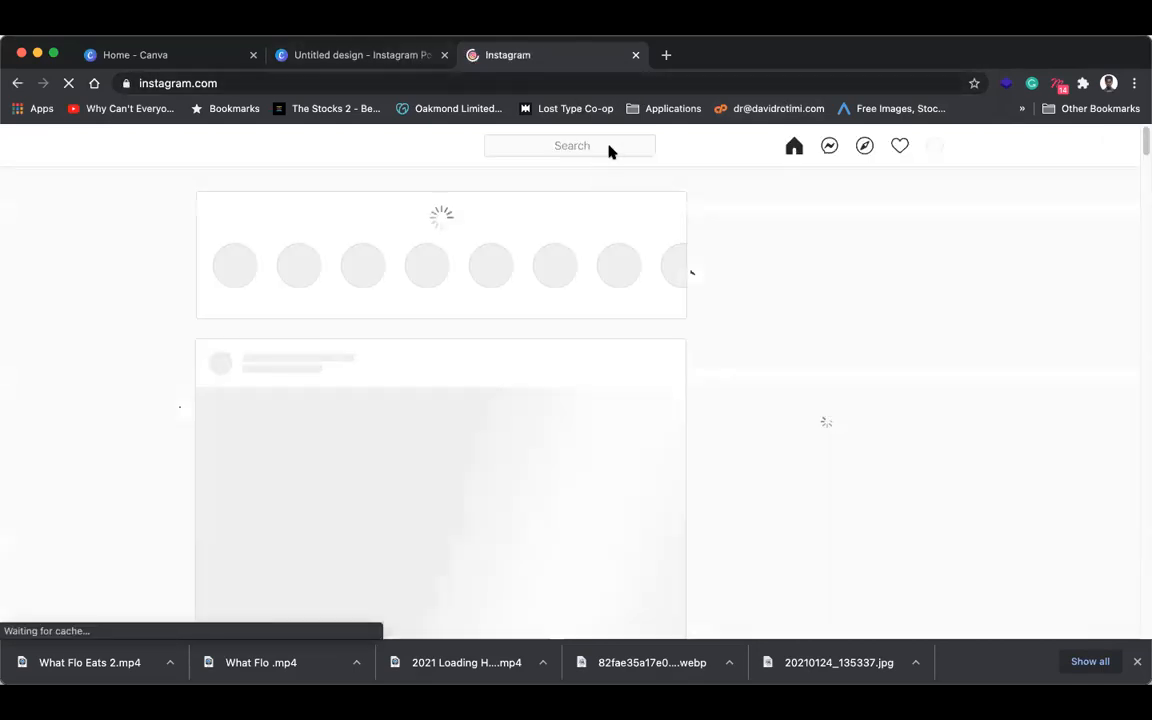
click(587, 146)
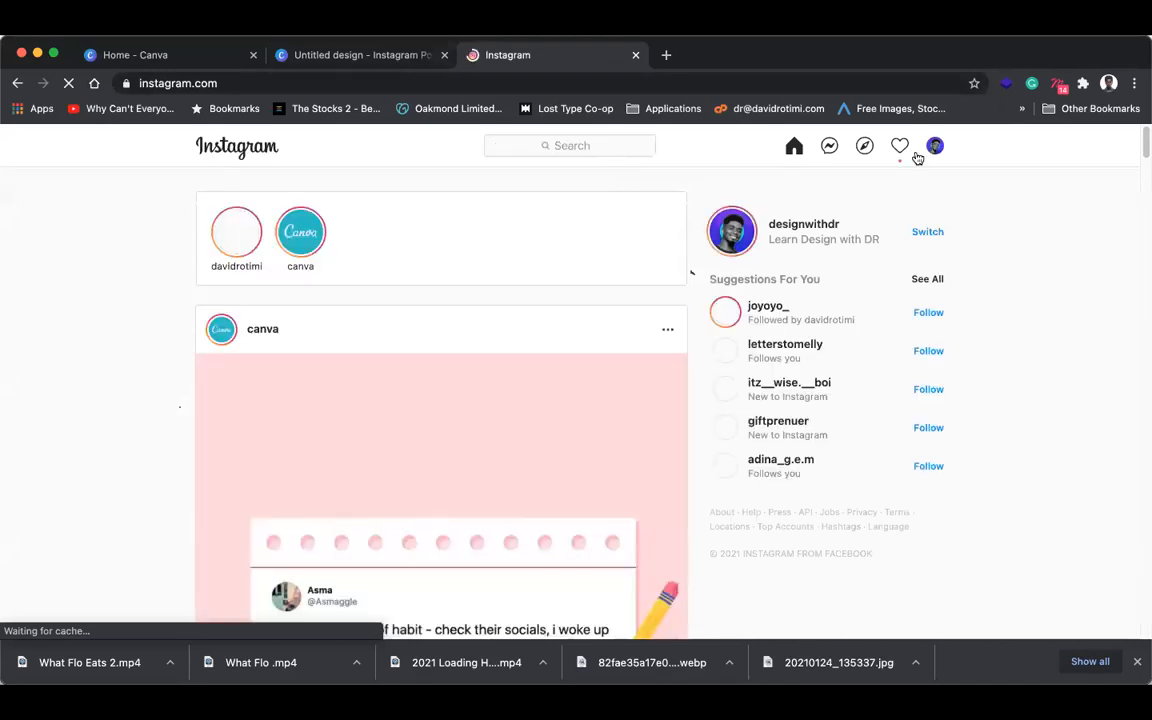
click(802, 229)
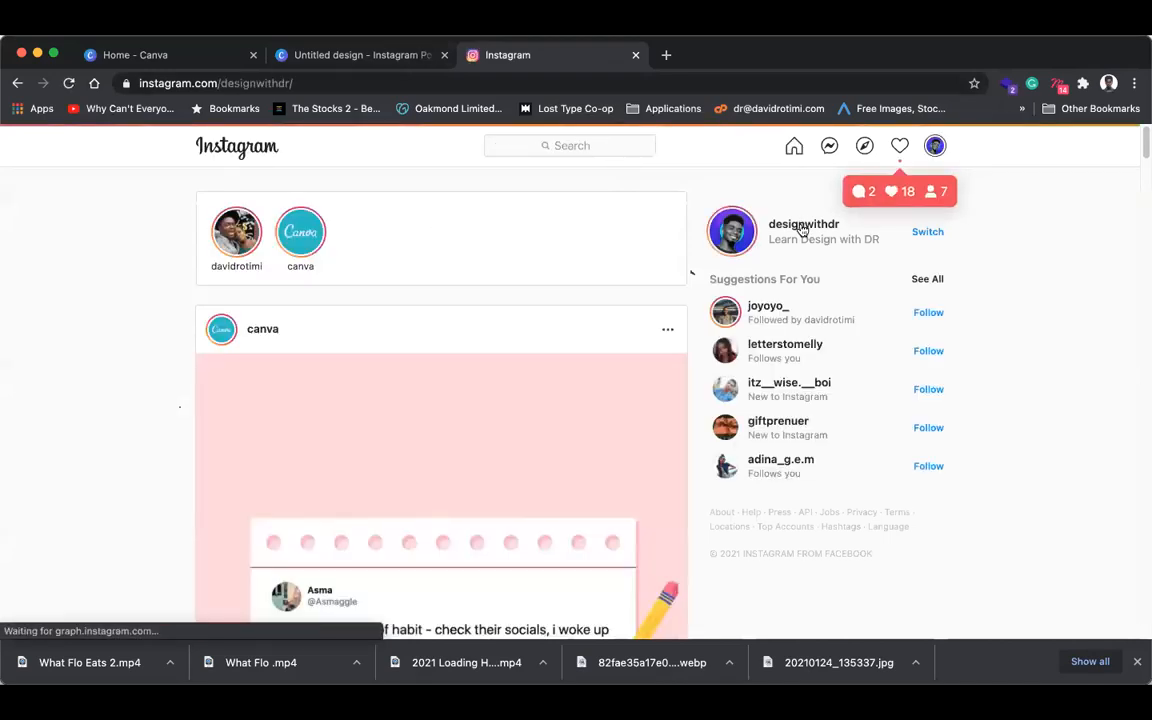
scroll(678, 315, down, 3)
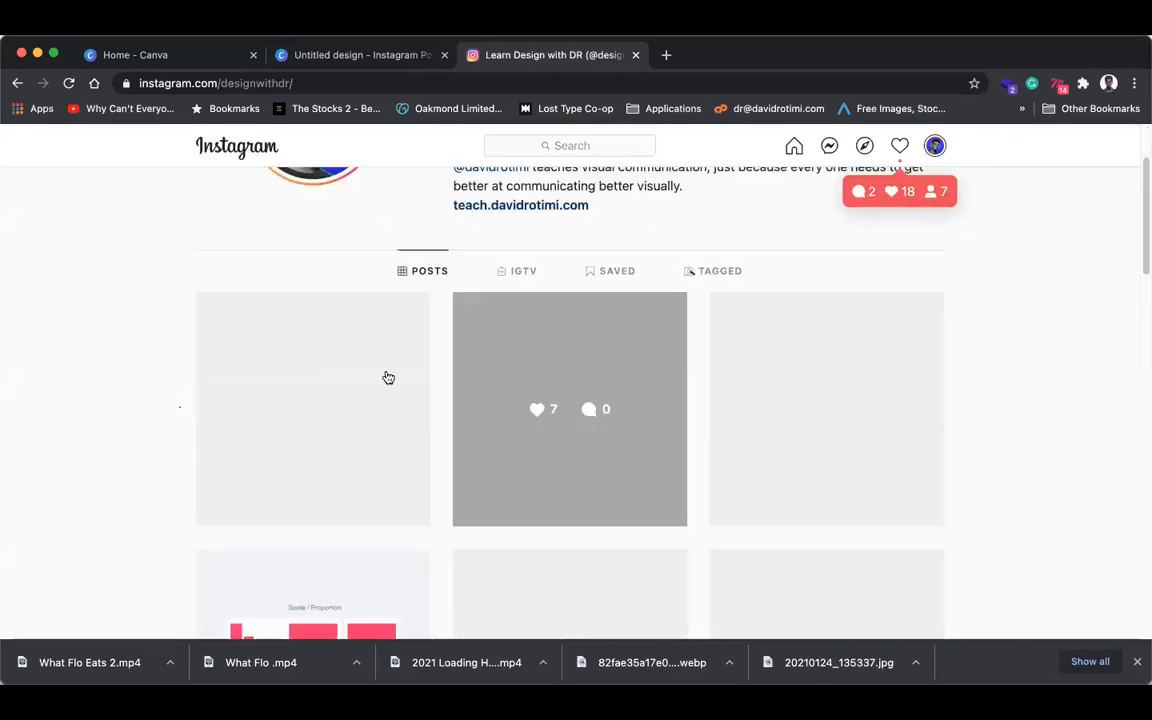
click(363, 338)
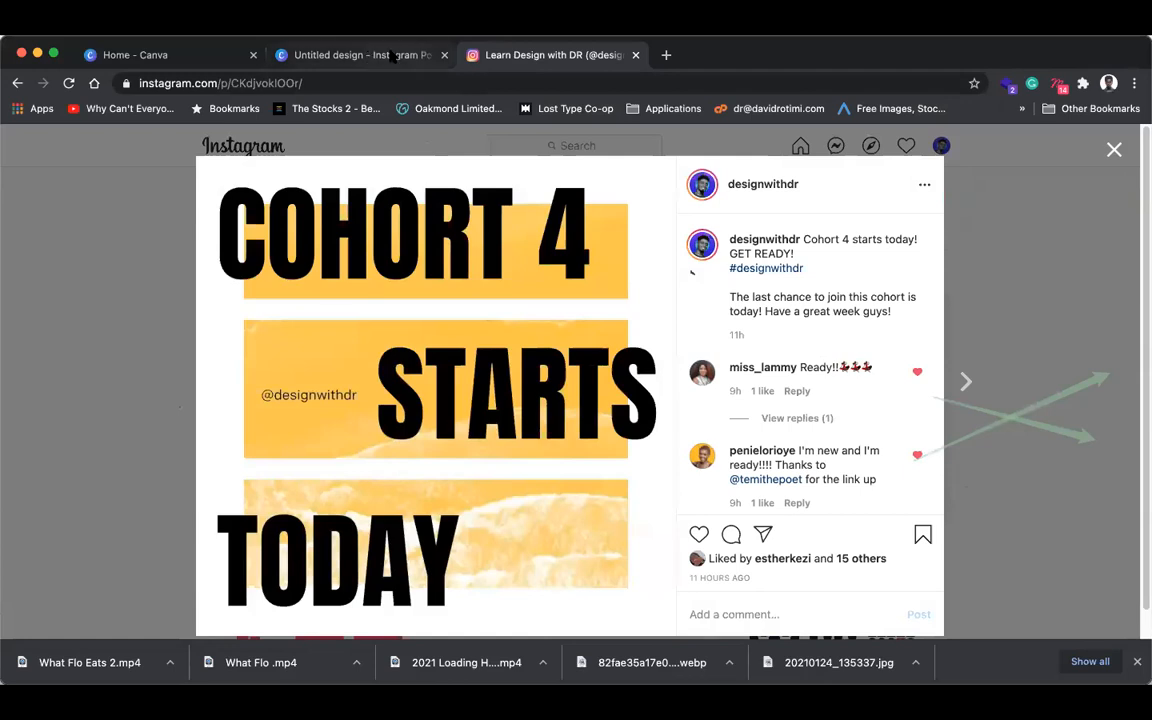
- Compare the layout of the STRIKE DIVEST VOTE template in Canva with the published Instagram post
click(355, 52)
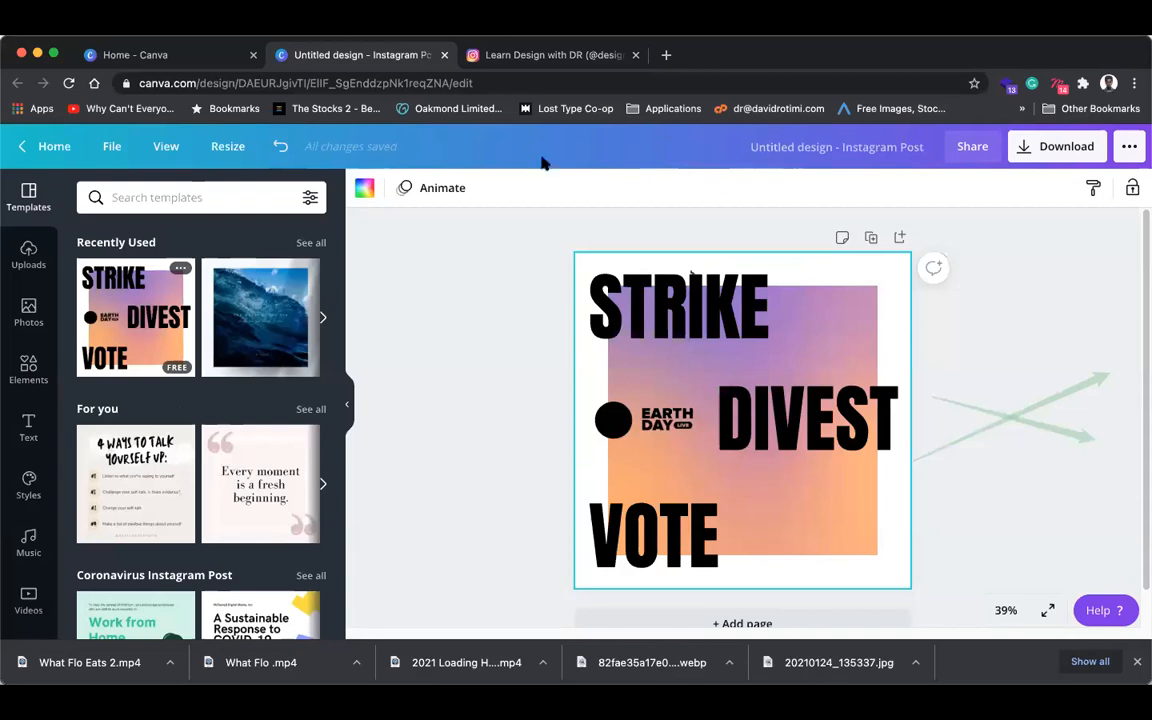
click(548, 58)
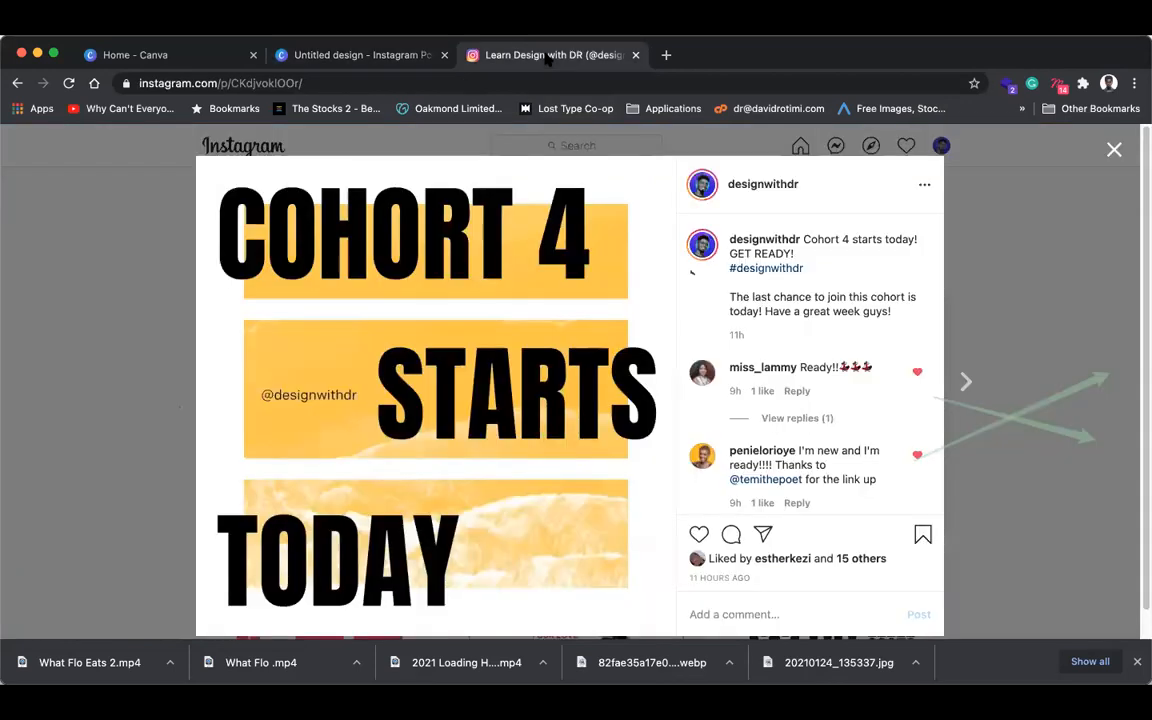
click(399, 62)
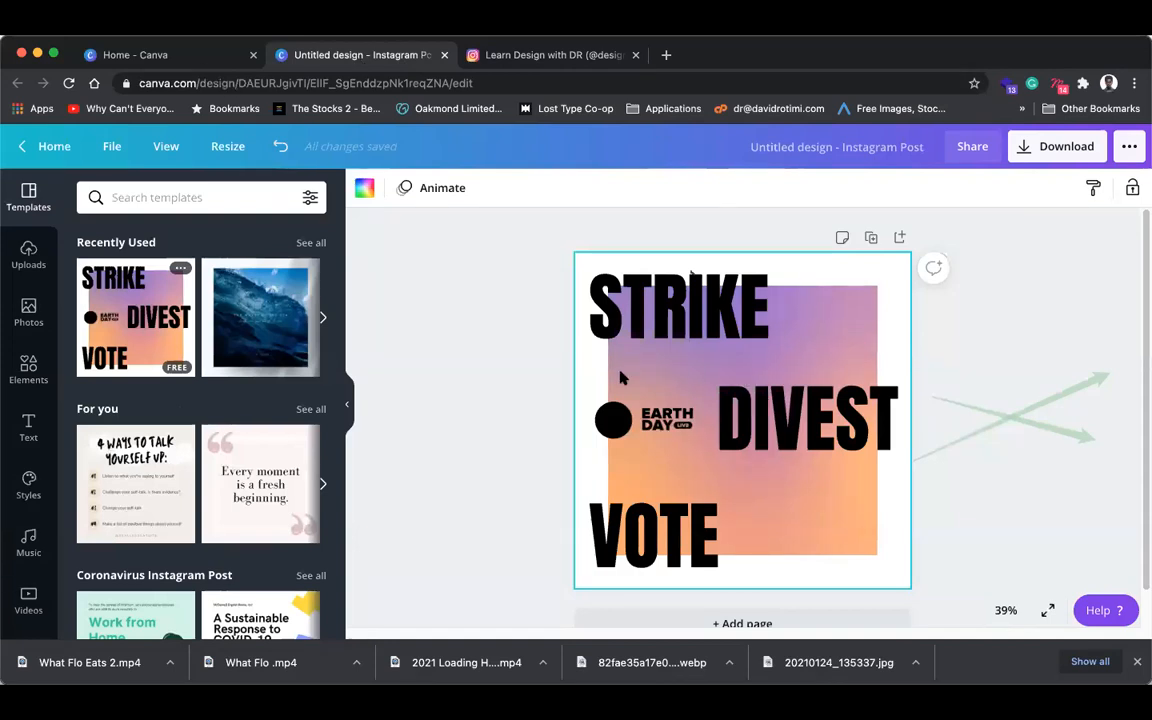
click(515, 301)
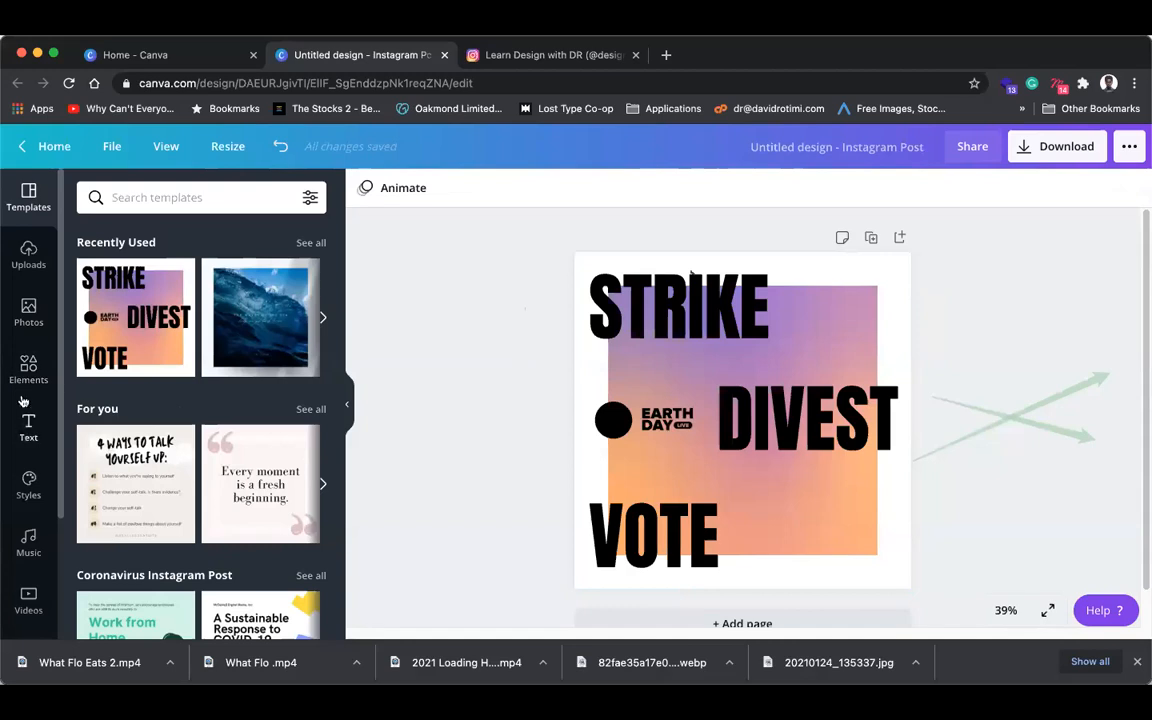
- Try out selecting the STRIKE headline, and reapply the STRIKE DIVEST VOTE template to the page
click(28, 368)
click(28, 196)
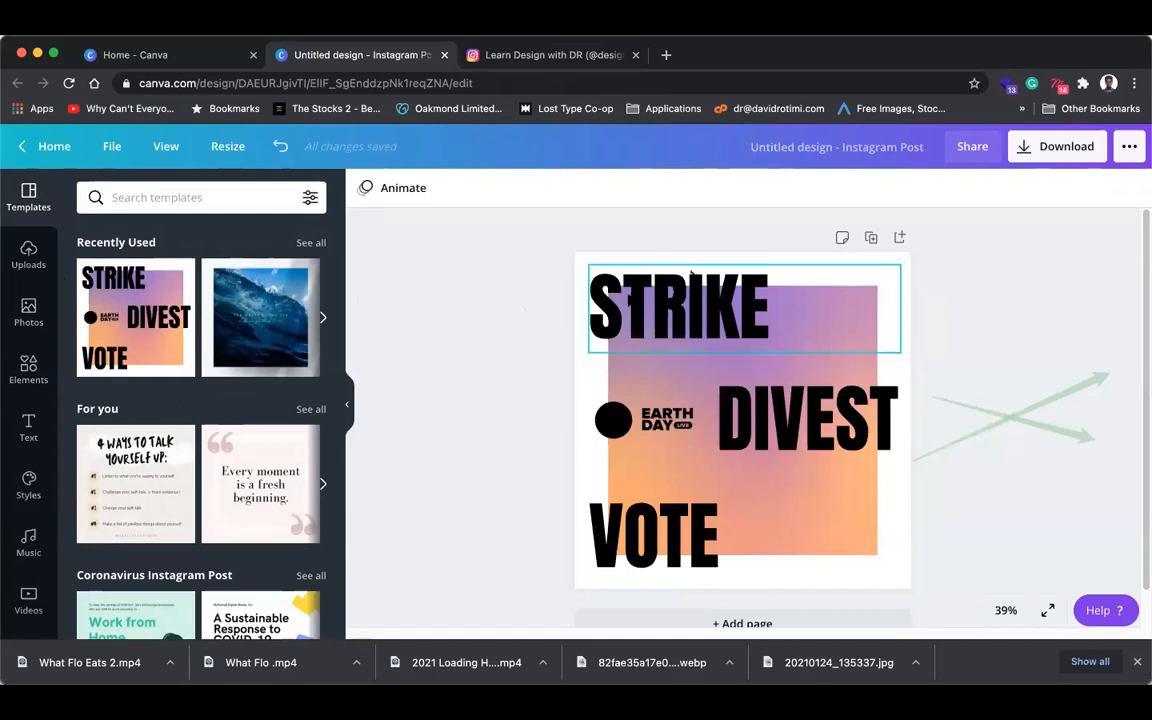
double_click(630, 298)
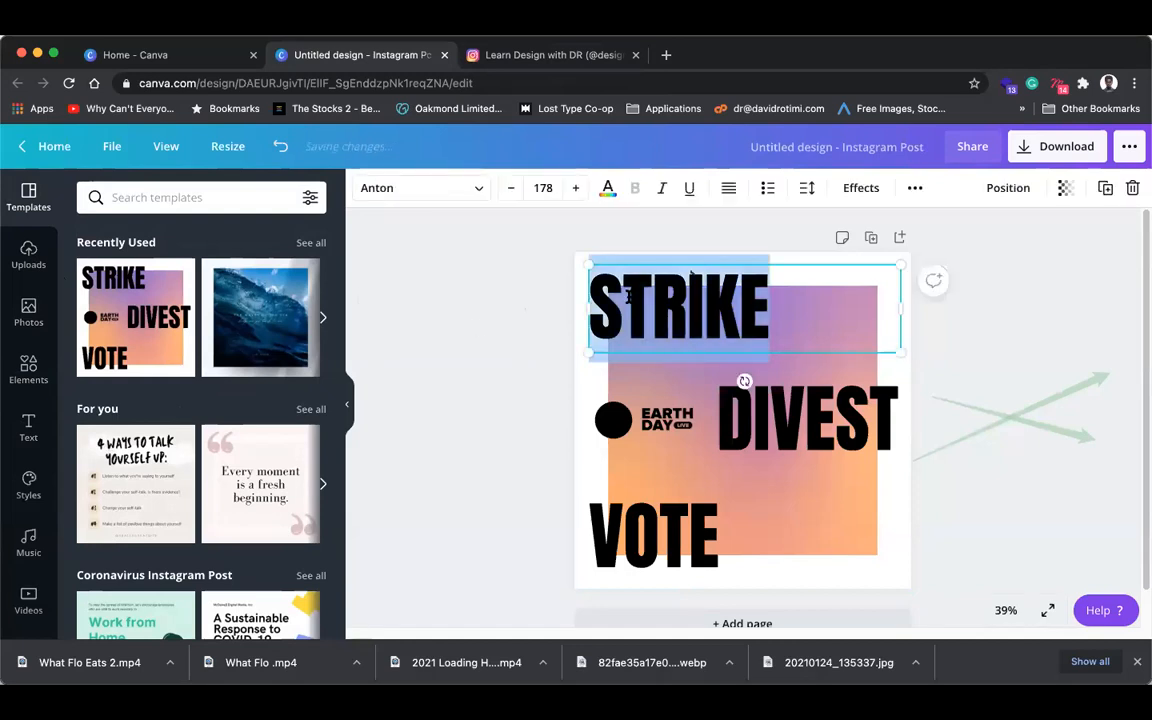
click(480, 306)
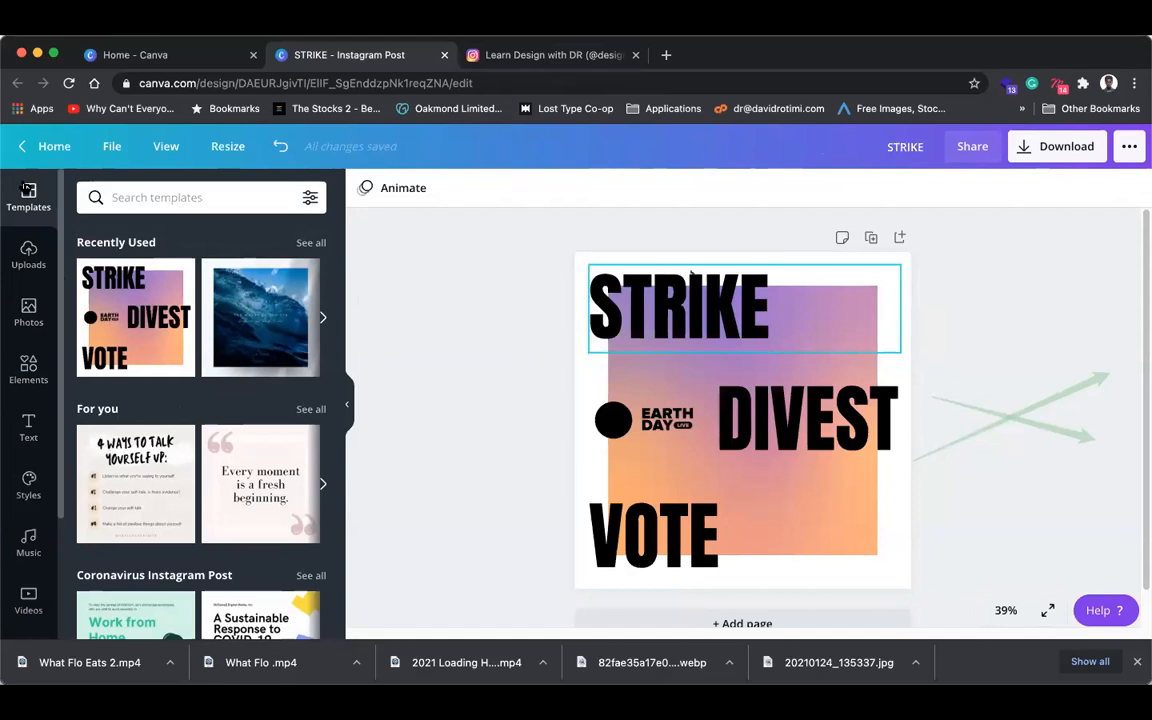
click(135, 316)
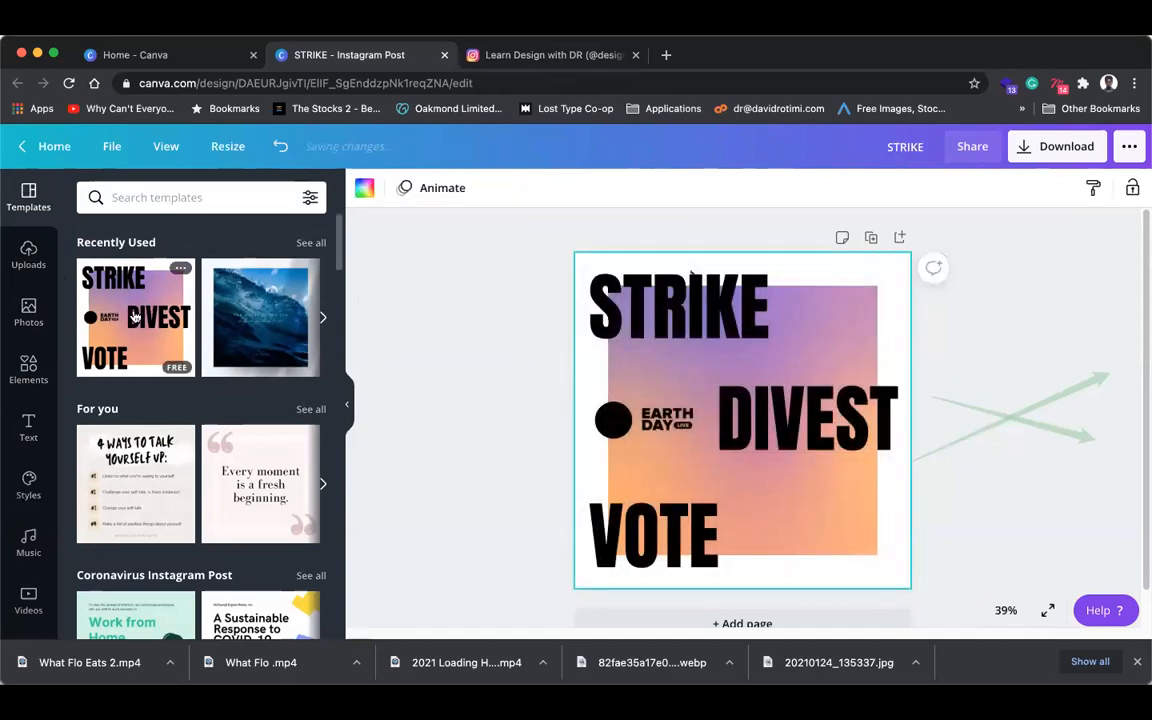
click(470, 290)
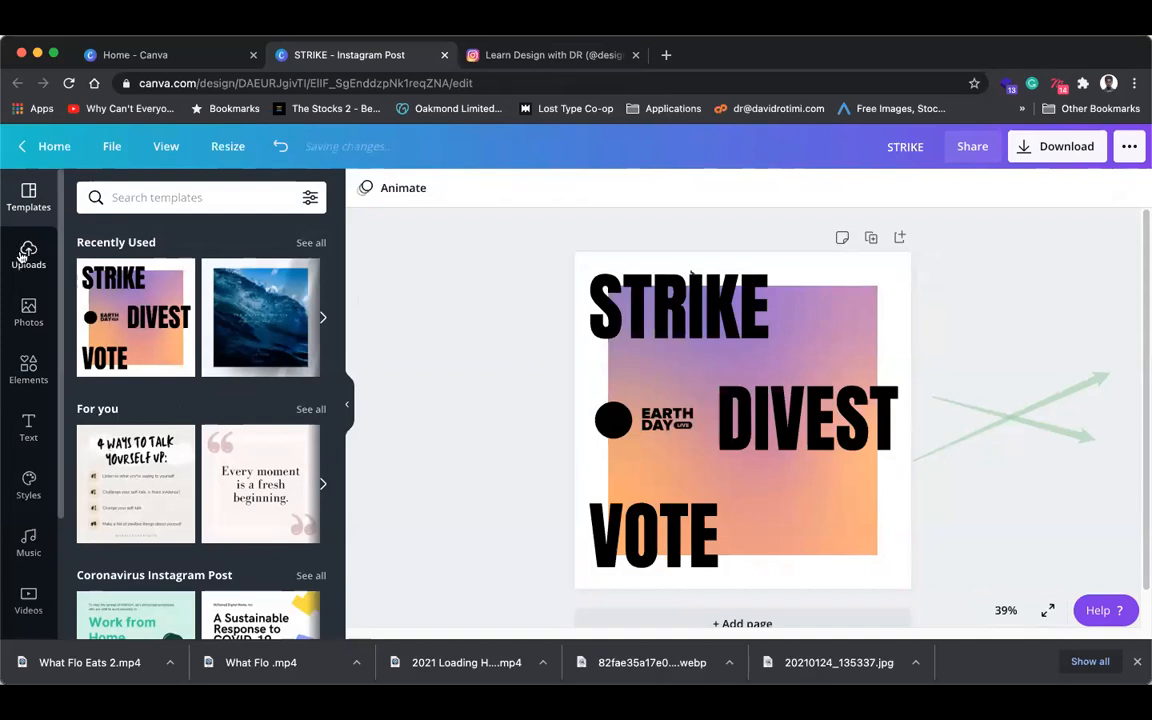
- Look through the uploaded images for a background picture for the design
click(29, 253)
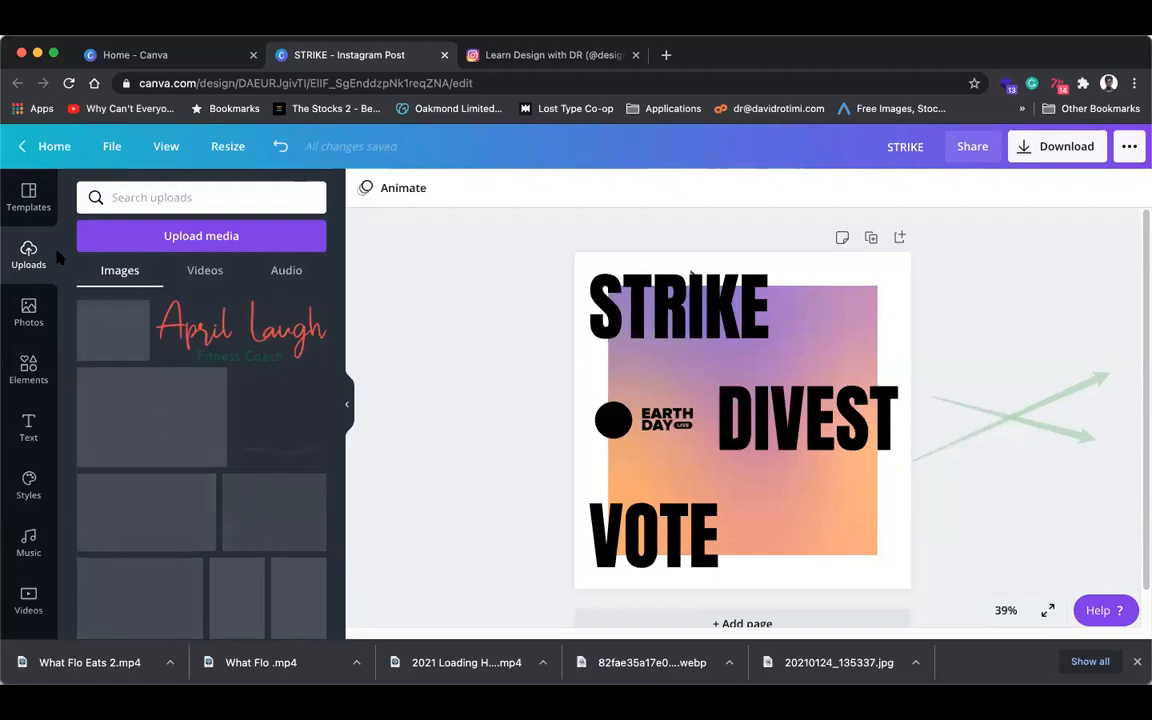
scroll(206, 452, down, 5)
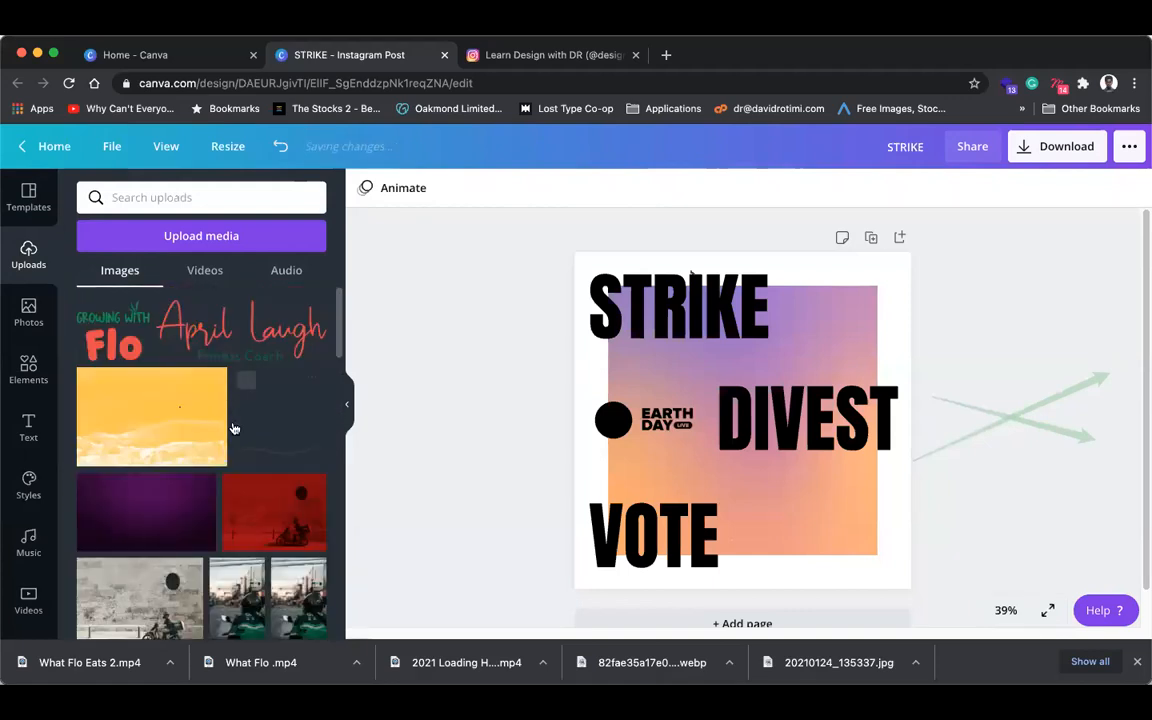
scroll(232, 400, down, 5)
scroll(234, 424, down, 4)
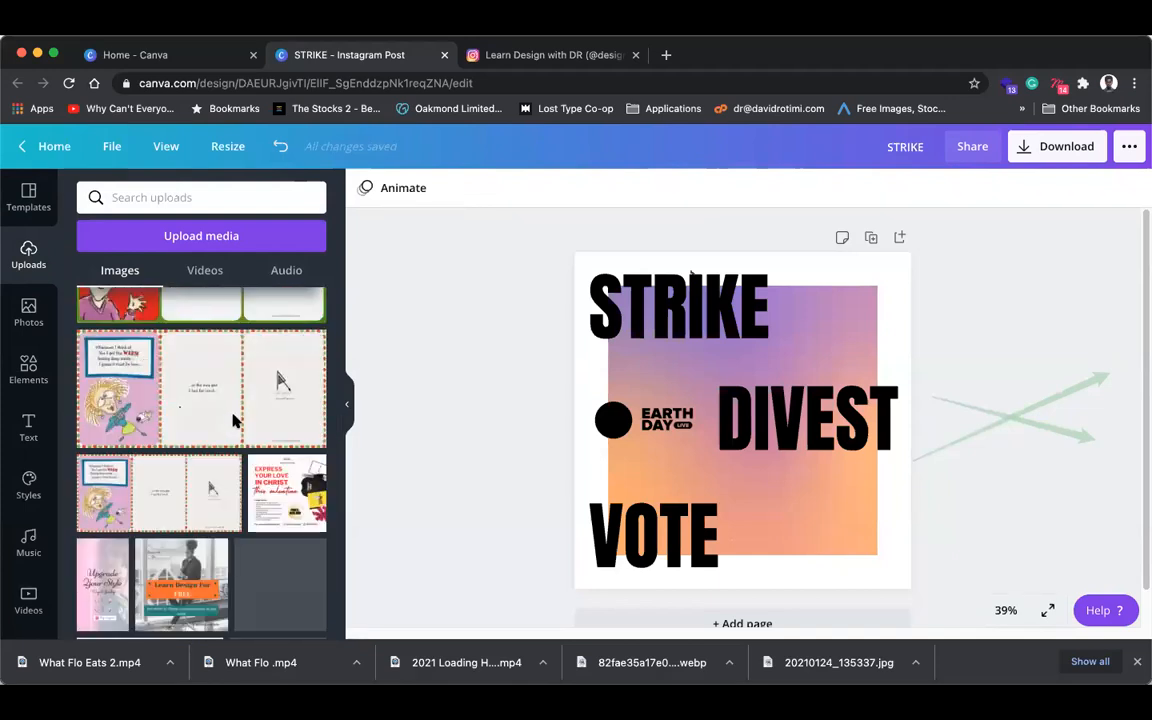
scroll(235, 421, up, 3)
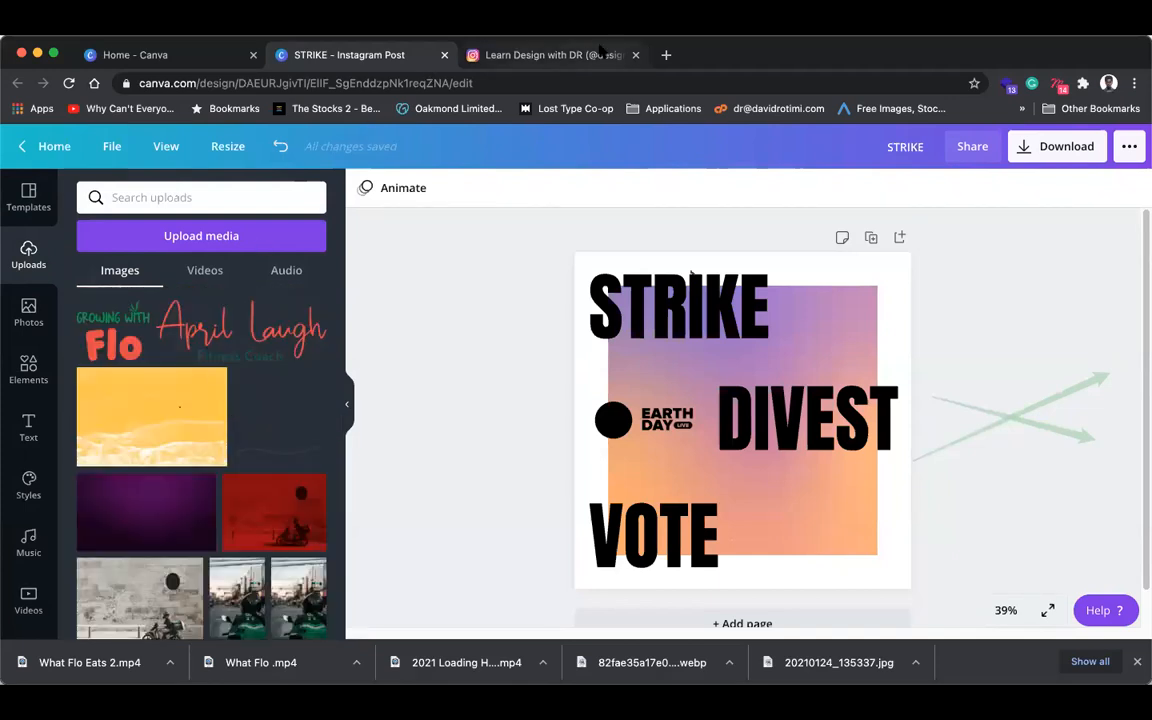
- Open the stock image site rawpixel.com in a new browser tab
click(543, 52)
click(665, 54)
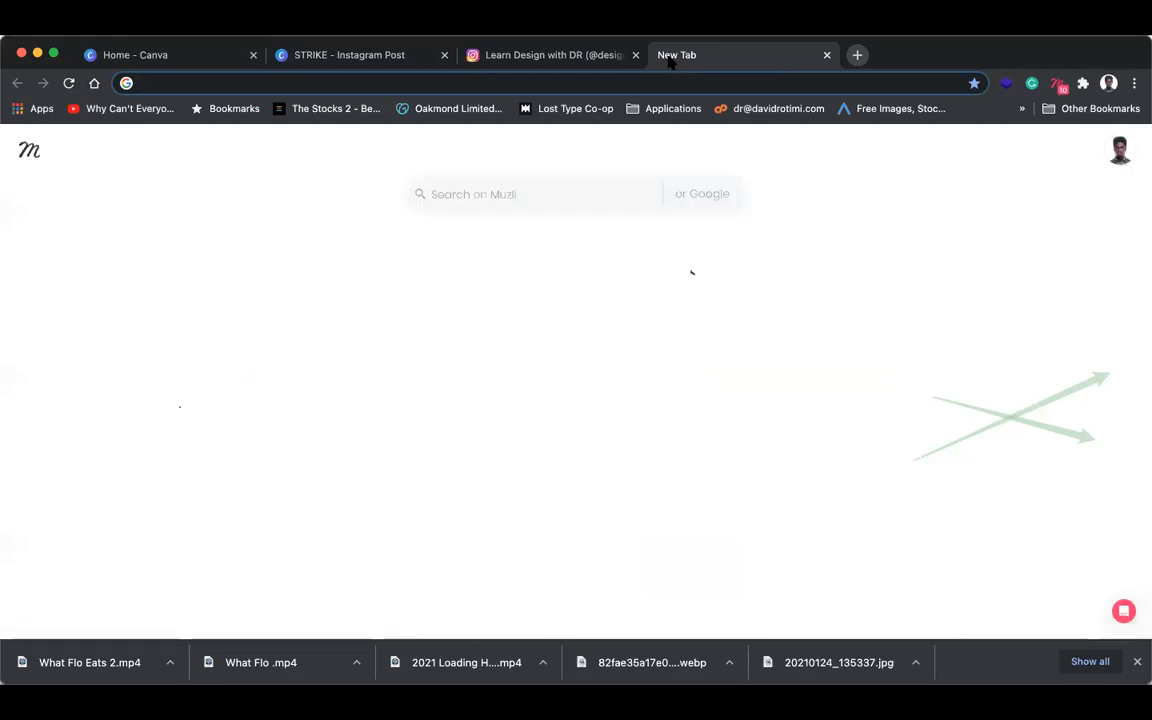
text(r)
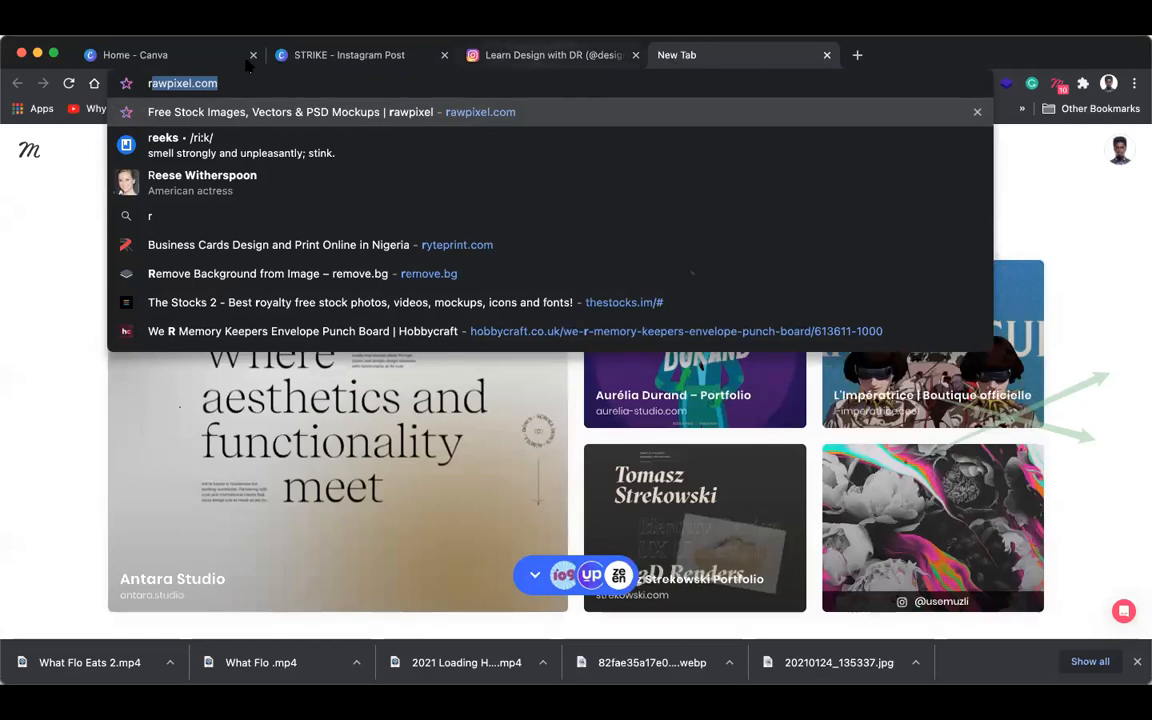
click(485, 55)
click(400, 57)
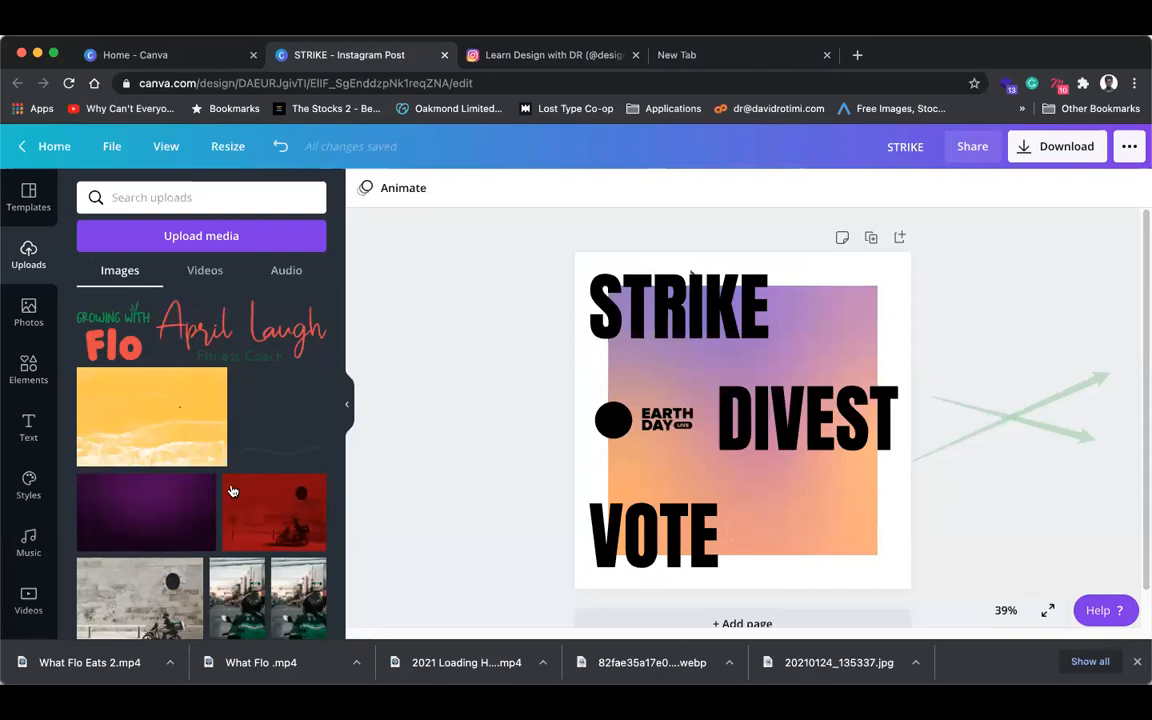
click(726, 60)
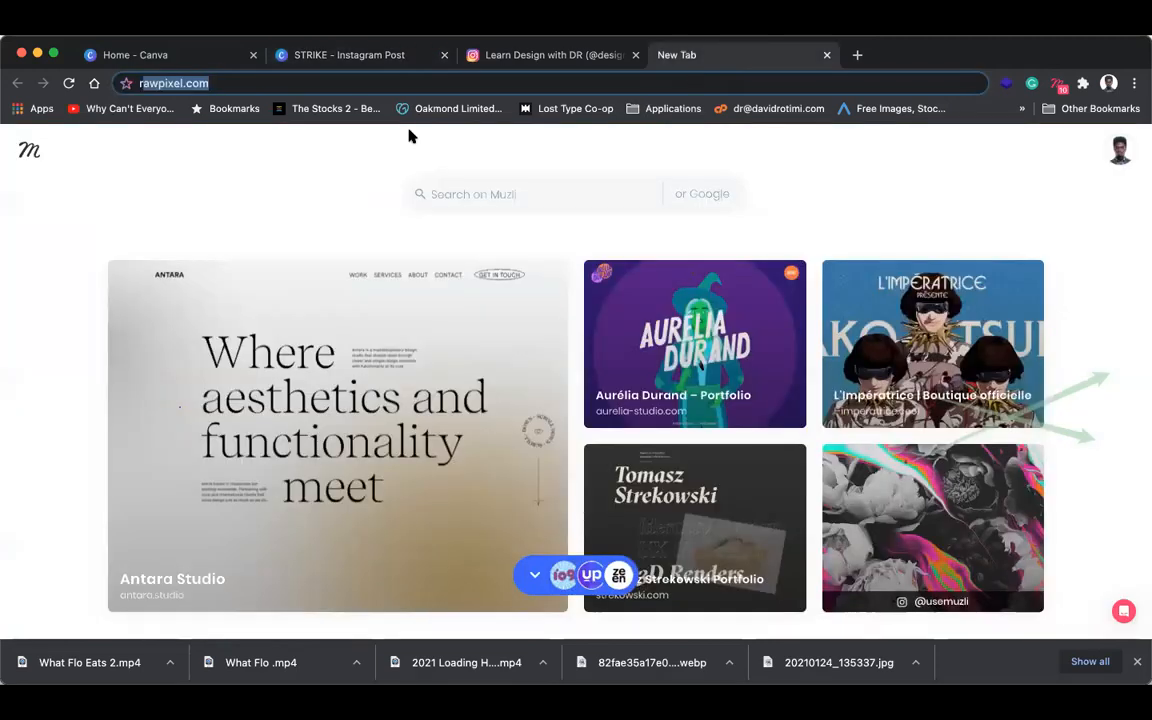
key(Return)
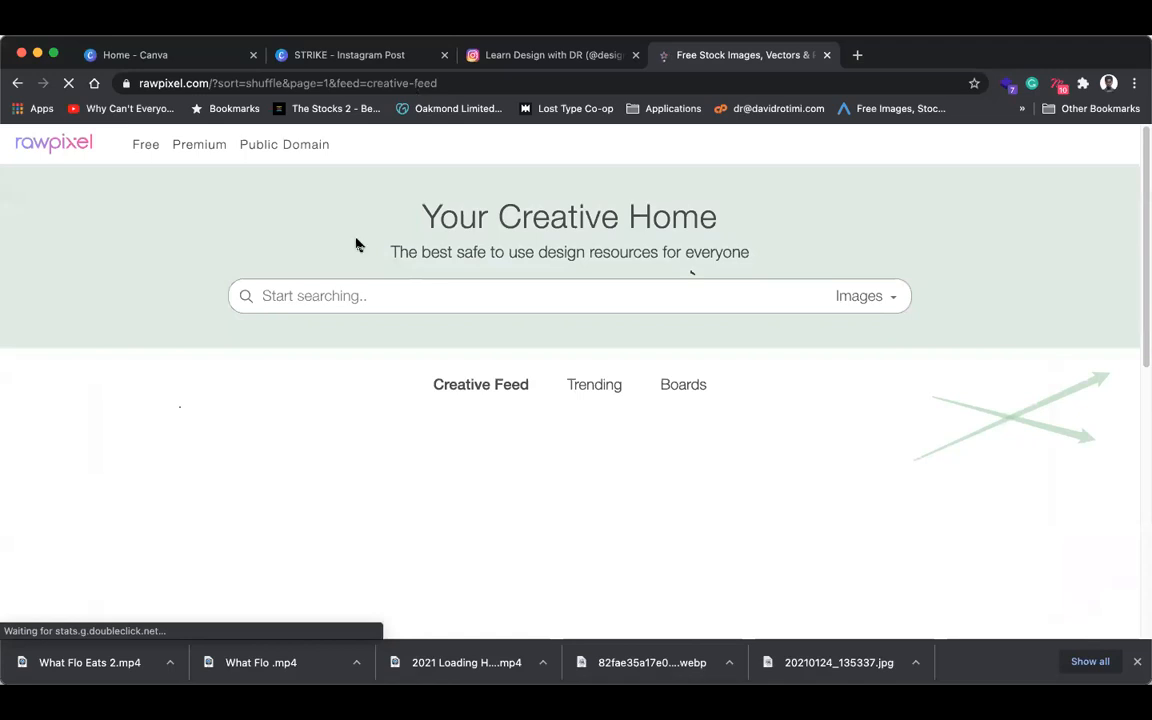
- Search the rawpixel image library for "yellow"
scroll(347, 291, down, 5)
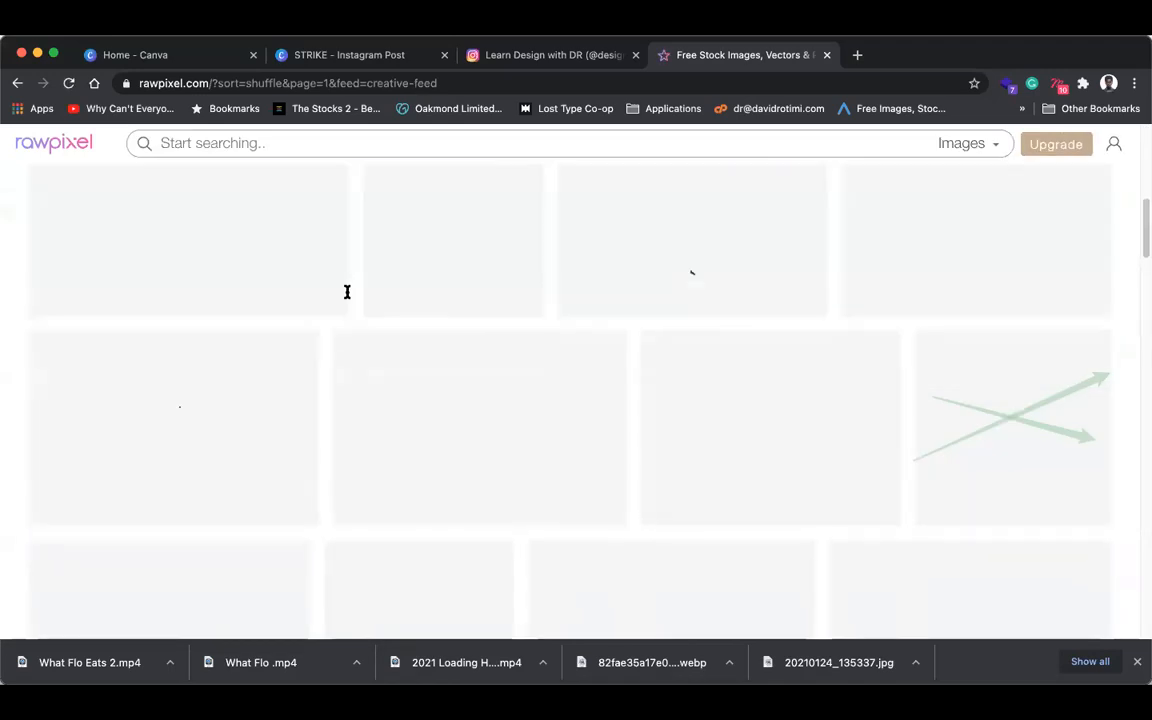
scroll(347, 297, down, 3)
scroll(347, 297, up, 3)
click(342, 293)
text(yel)
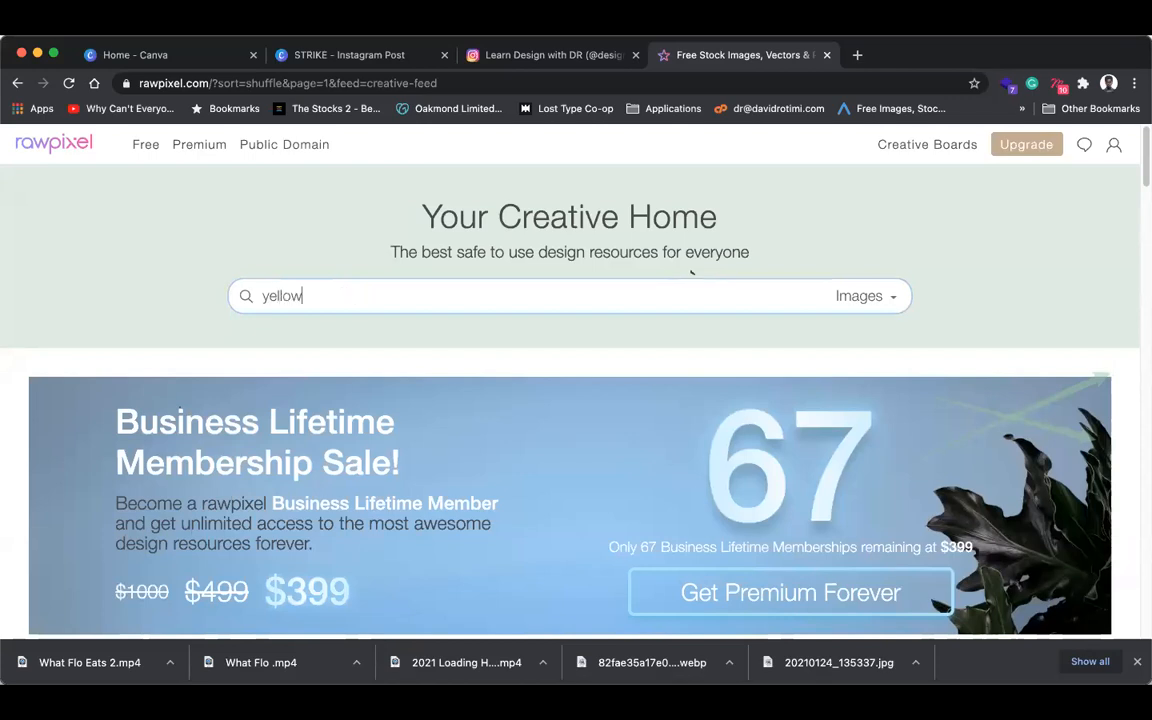
text(low)
key(Return)
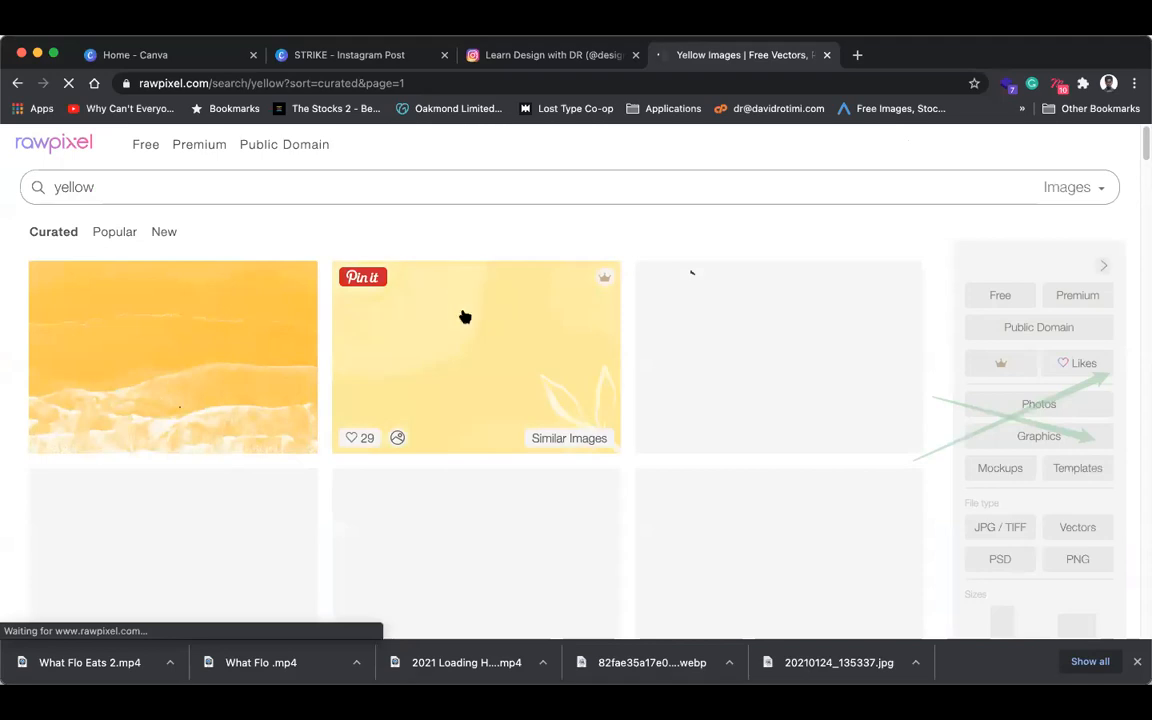
- Copy the free "Aerial view of an orange beach" image and paste it into the STRIKE design in Canva
click(221, 343)
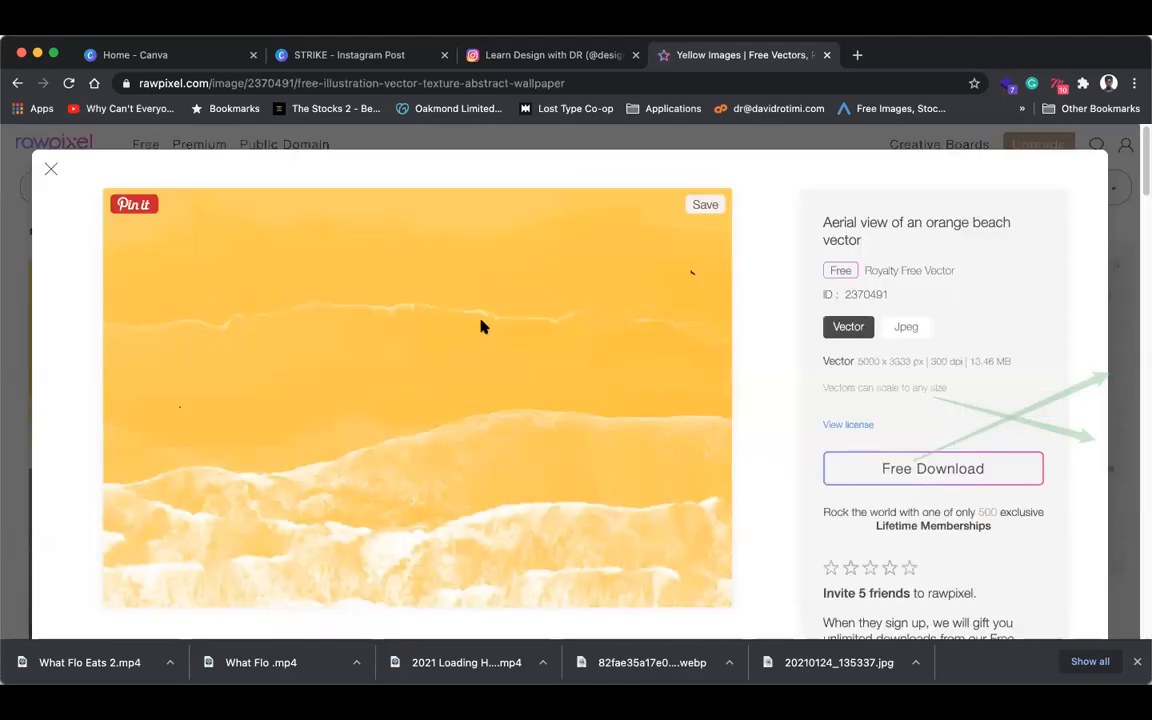
right_click(495, 328)
click(553, 370)
click(388, 56)
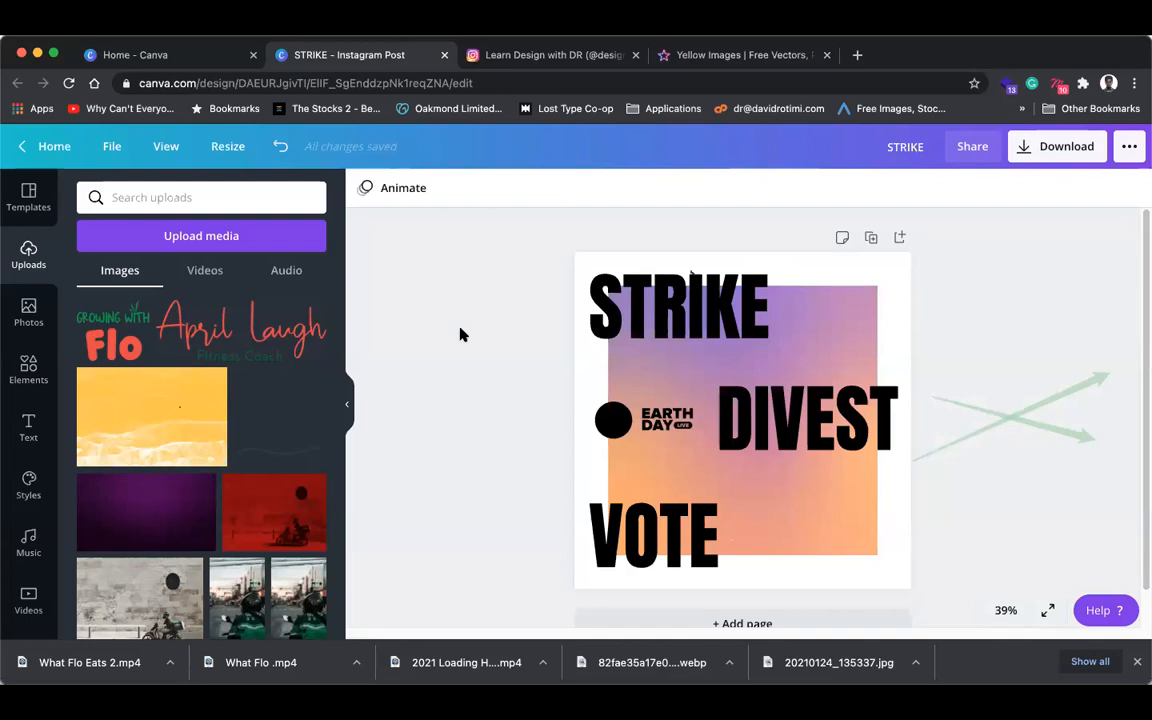
key(super+v)
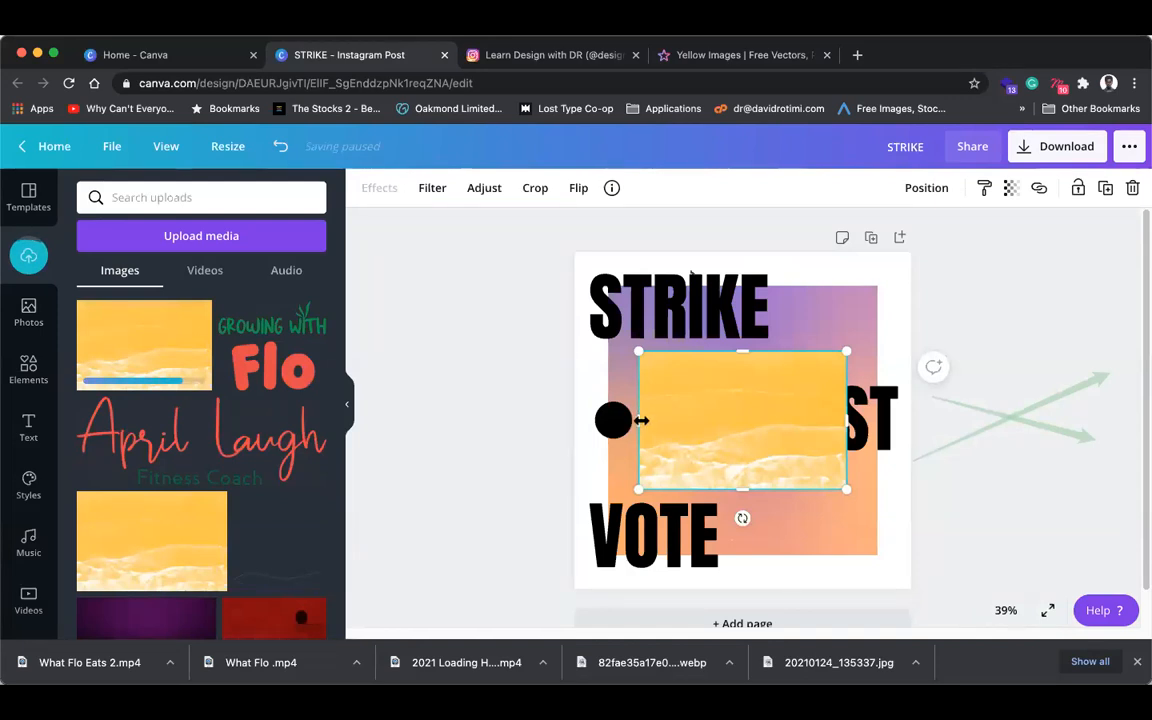
- Stretch the beach image on all four sides so it exactly covers the gradient square, about 864 wide
drag(641, 420, 609, 413)
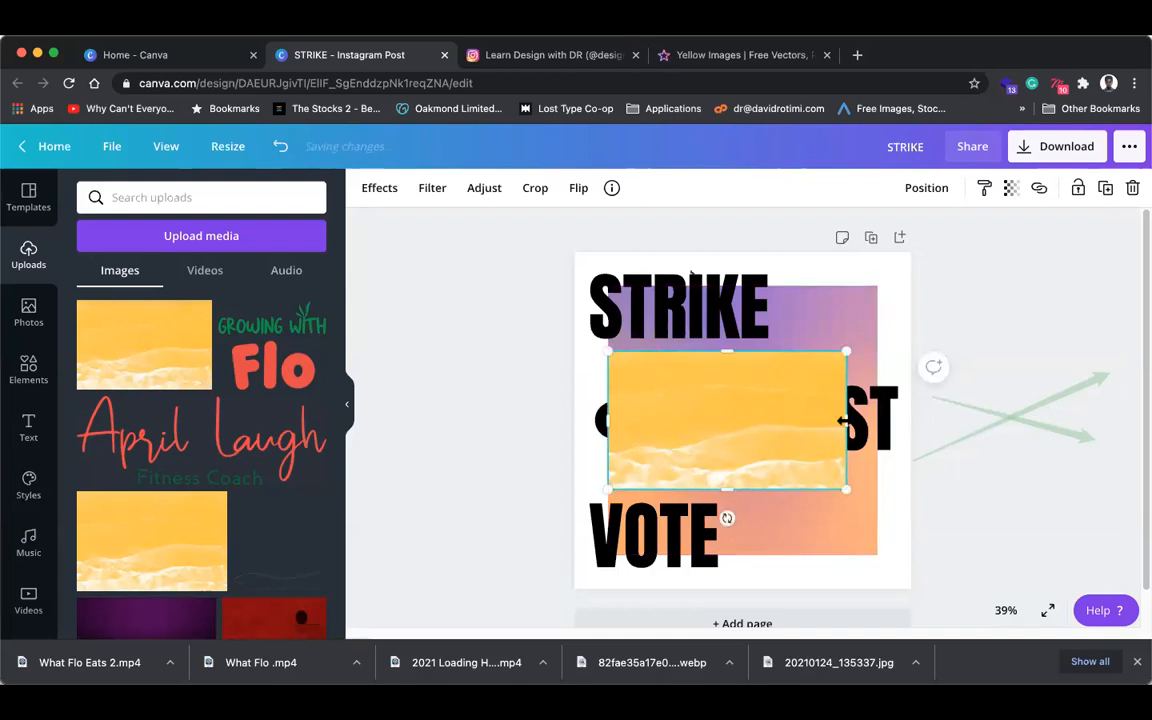
drag(846, 418, 876, 416)
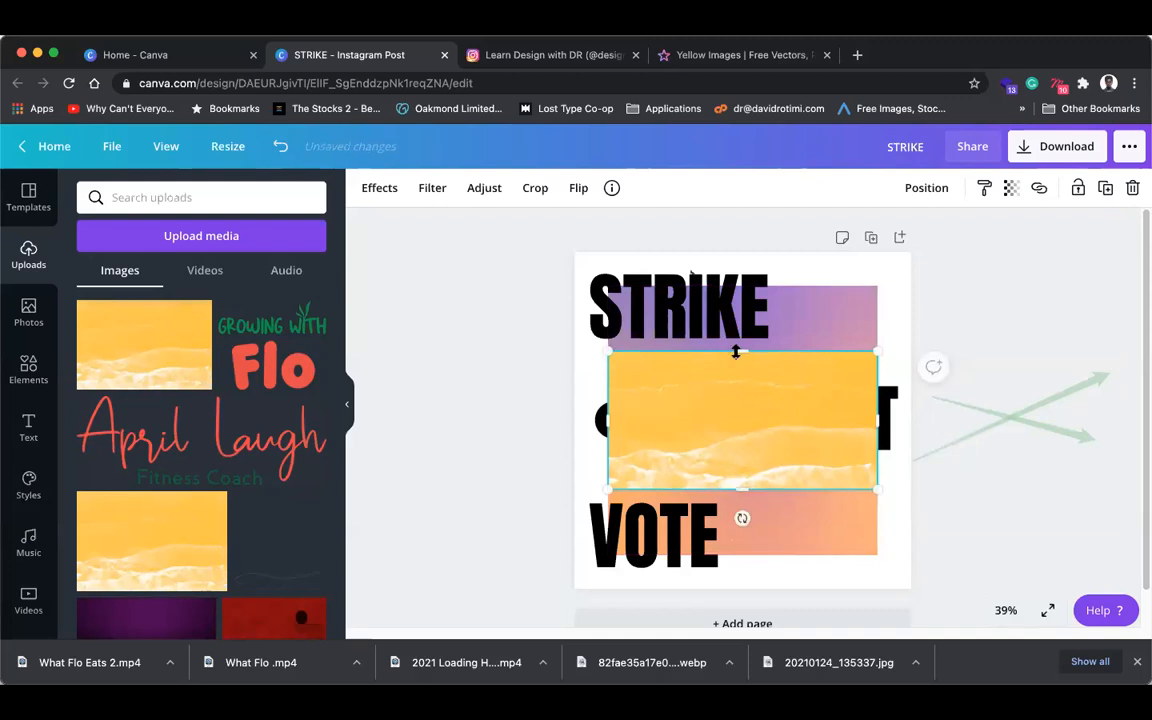
mouse_move(736, 352)
mouse_down()
mouse_move(735, 285)
mouse_move(735, 355)
mouse_up()
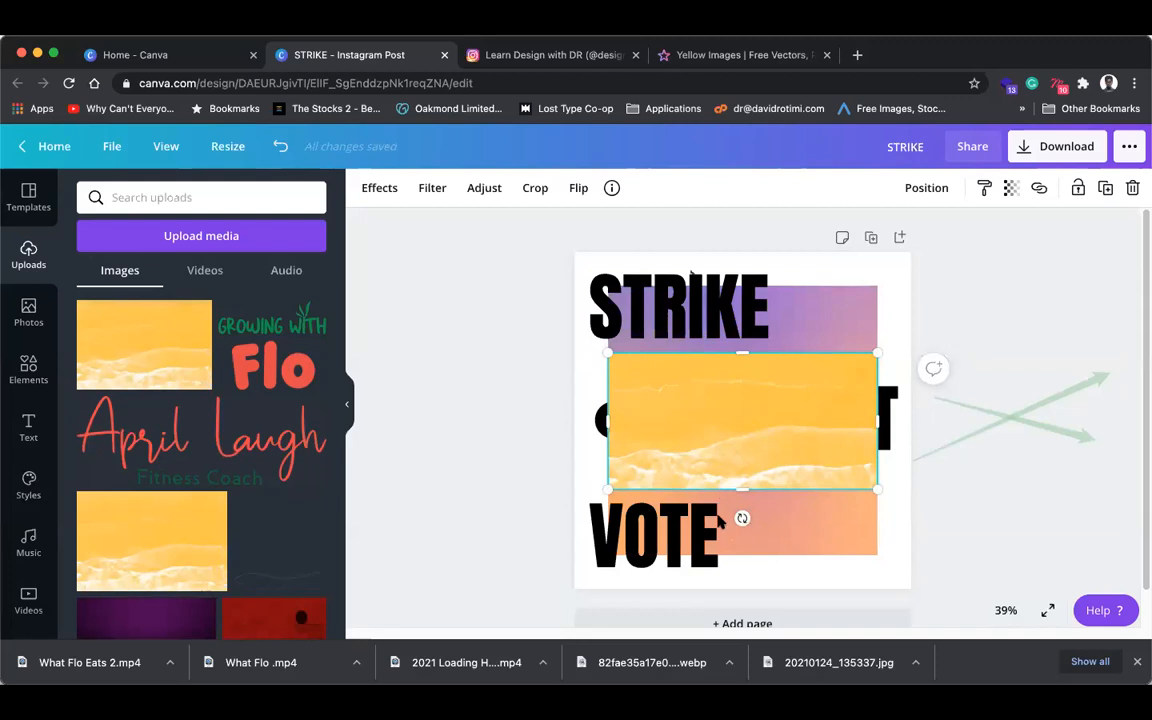
drag(743, 488, 745, 551)
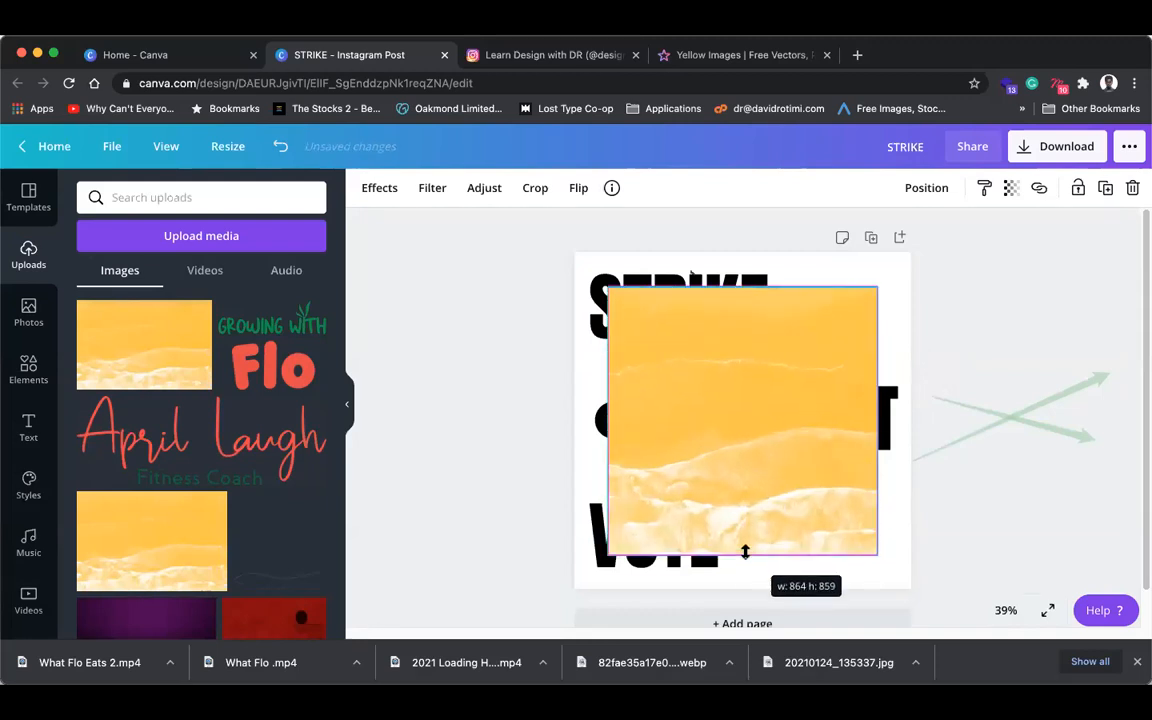
click(951, 288)
click(758, 292)
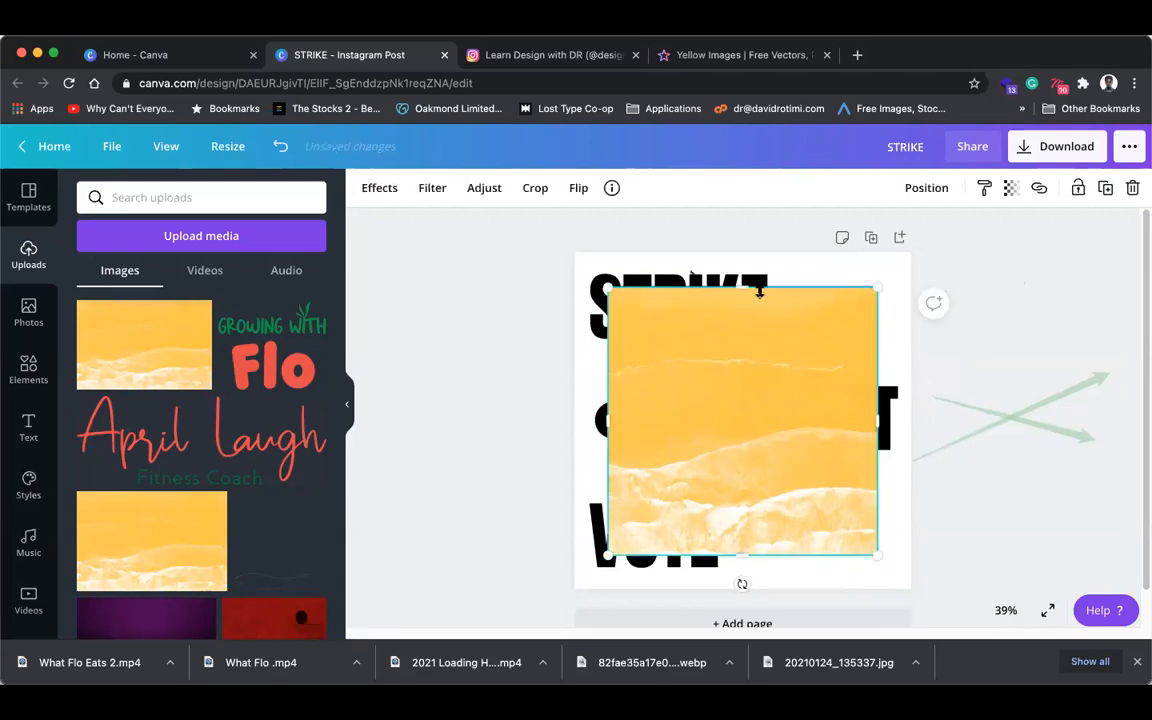
drag(739, 288, 740, 286)
click(1070, 265)
click(856, 337)
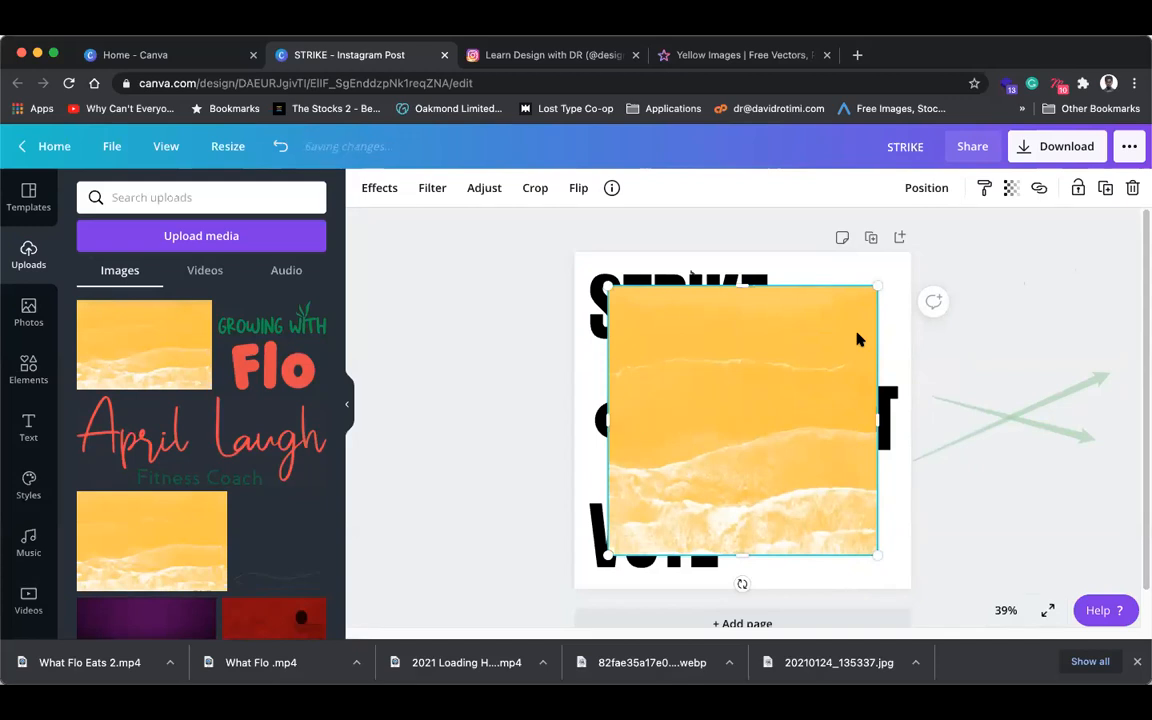
click(1031, 275)
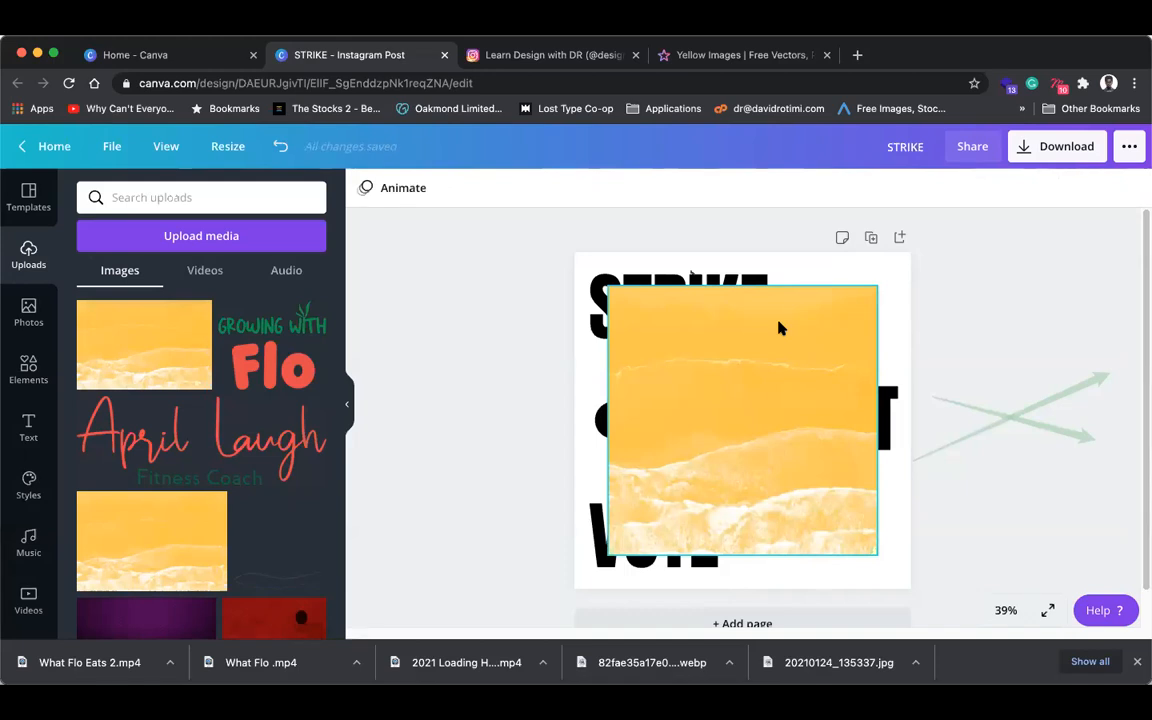
- Send the beach image backward in the stacking order and finally to the very back of the design
right_click(780, 328)
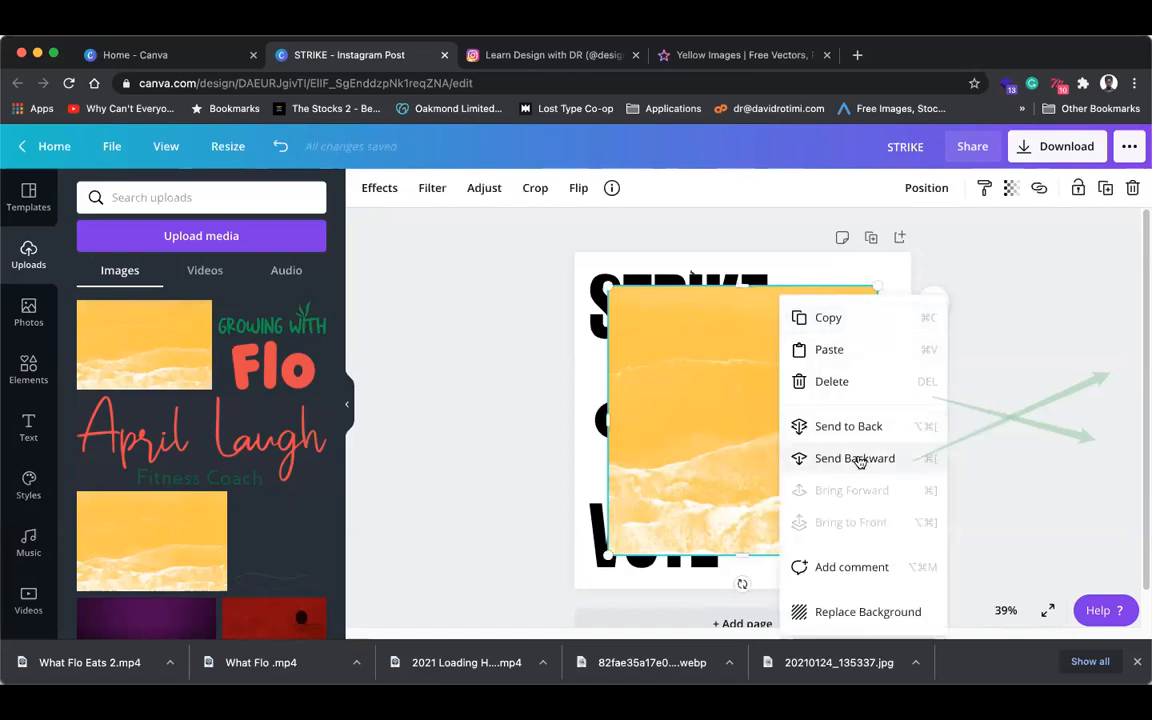
click(857, 459)
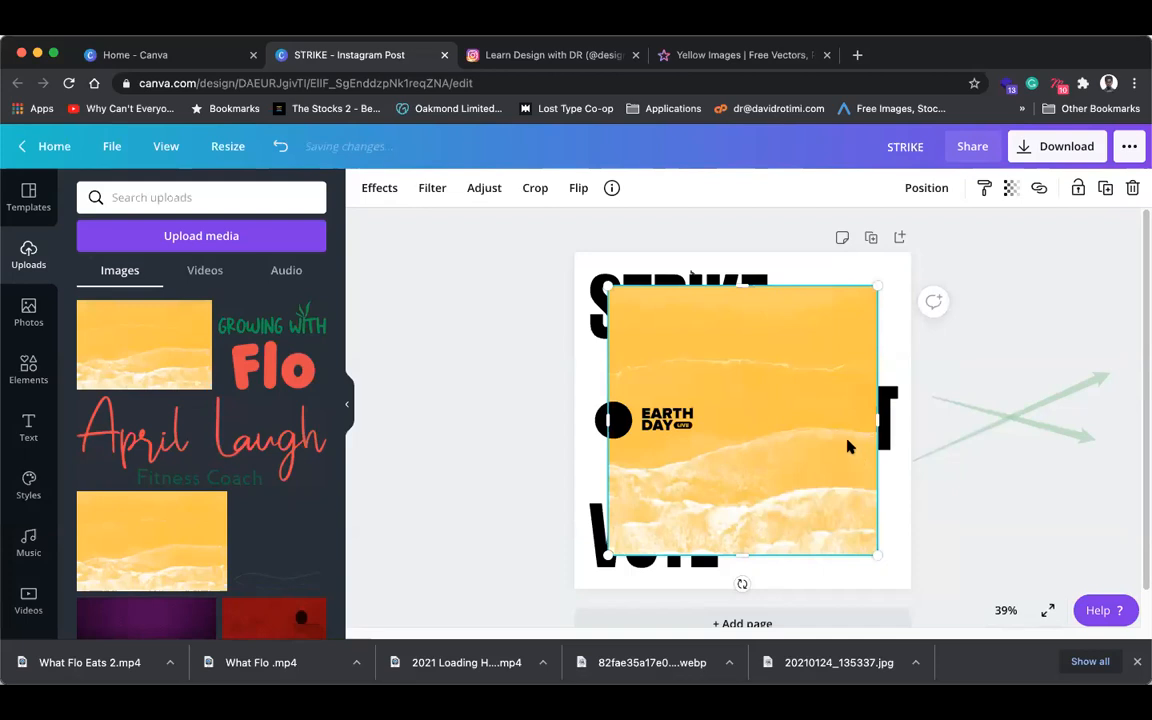
right_click(797, 367)
click(886, 459)
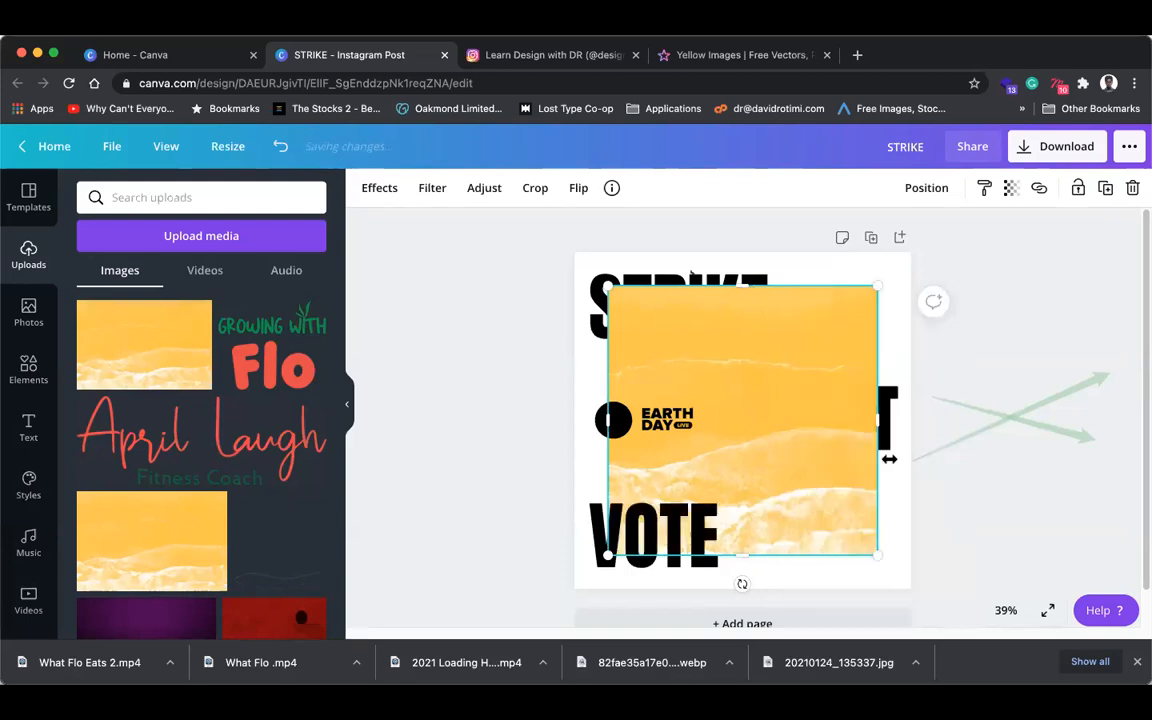
right_click(783, 372)
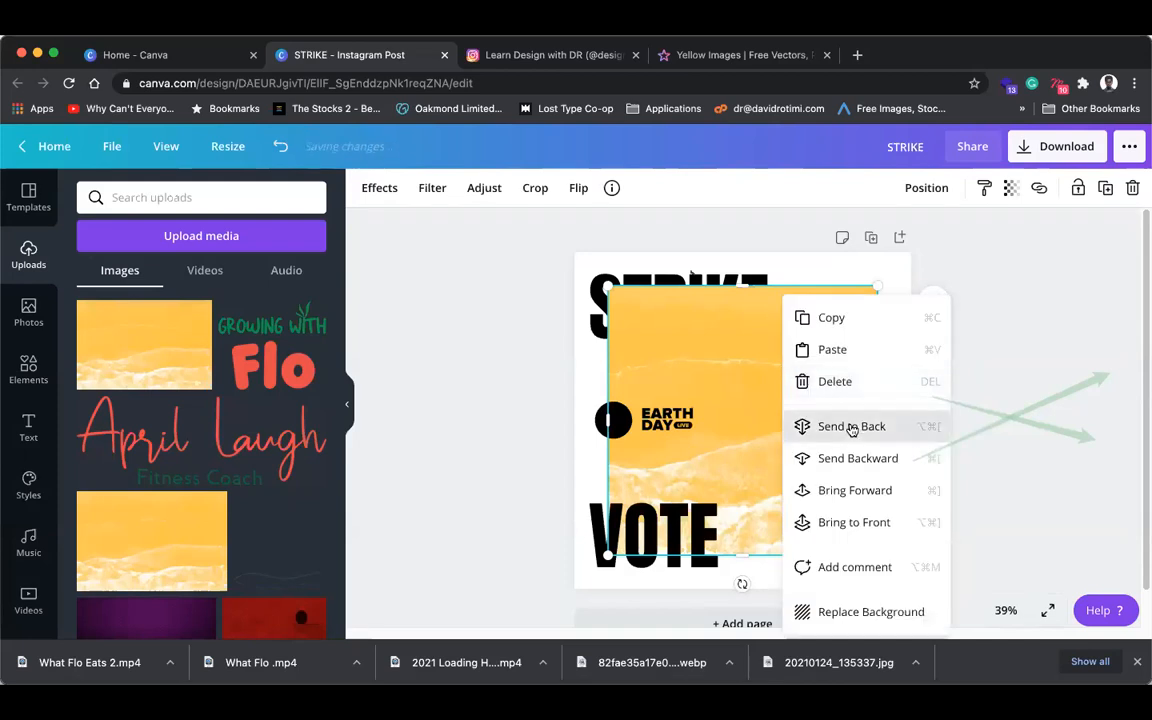
click(851, 427)
click(945, 335)
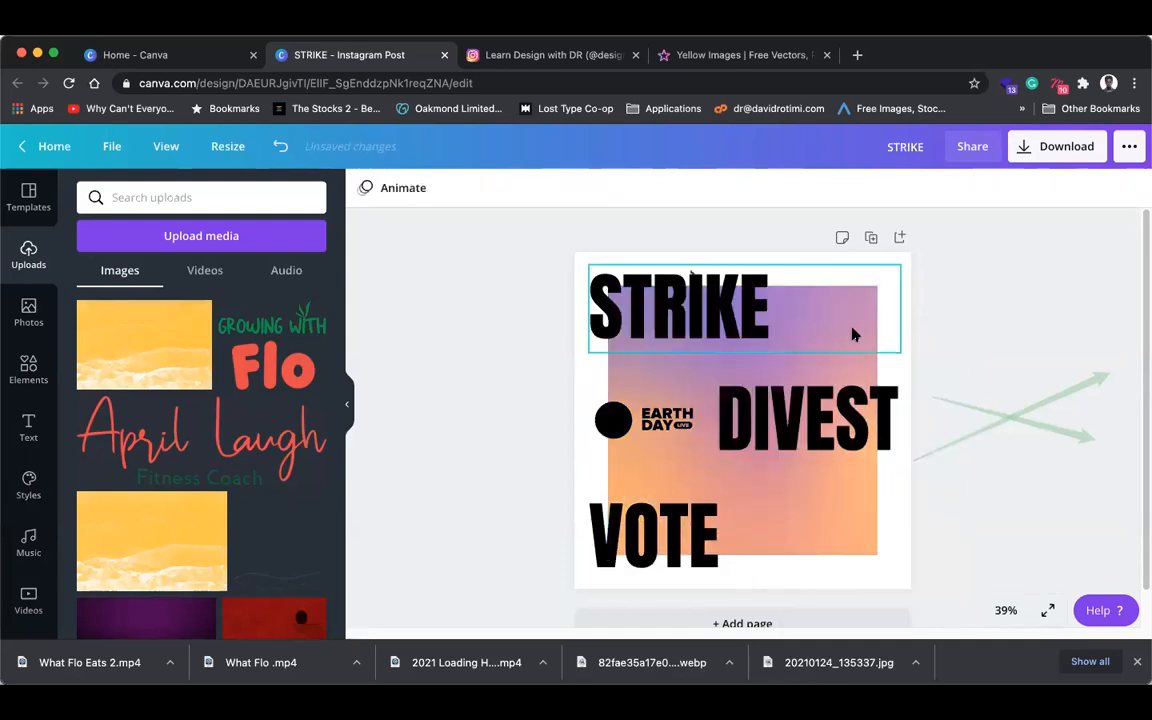
- Delete the purple-orange gradient square that lies in front of the beach image
click(853, 335)
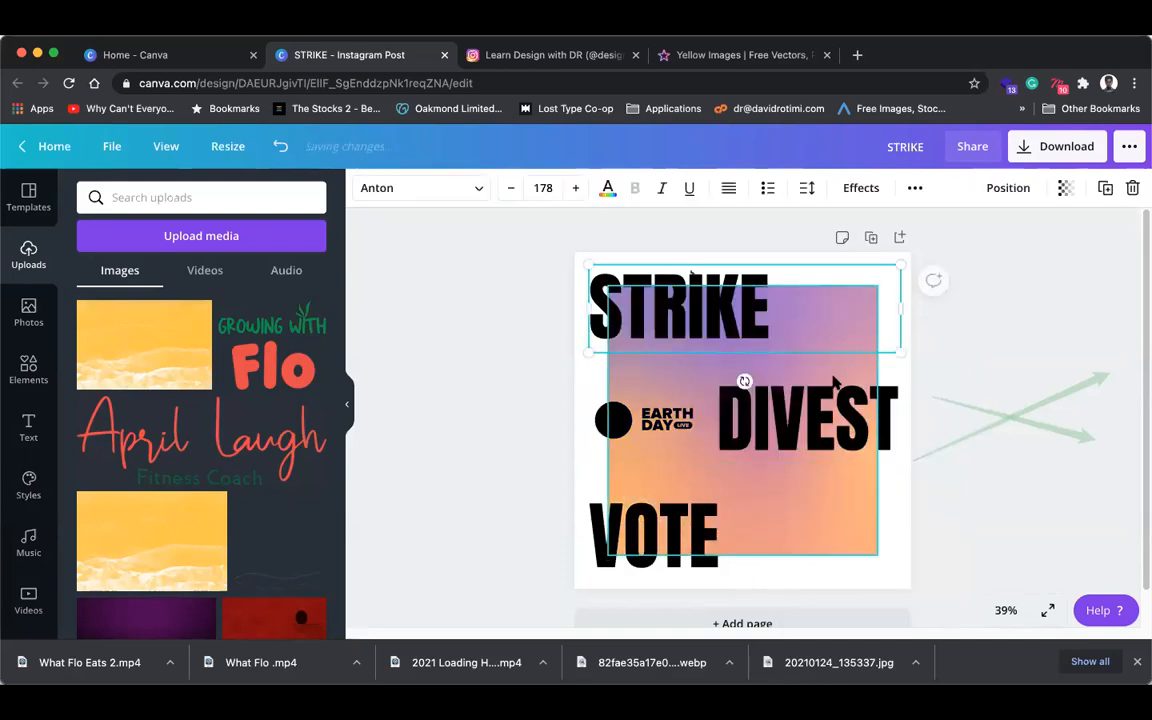
click(614, 474)
key(Delete)
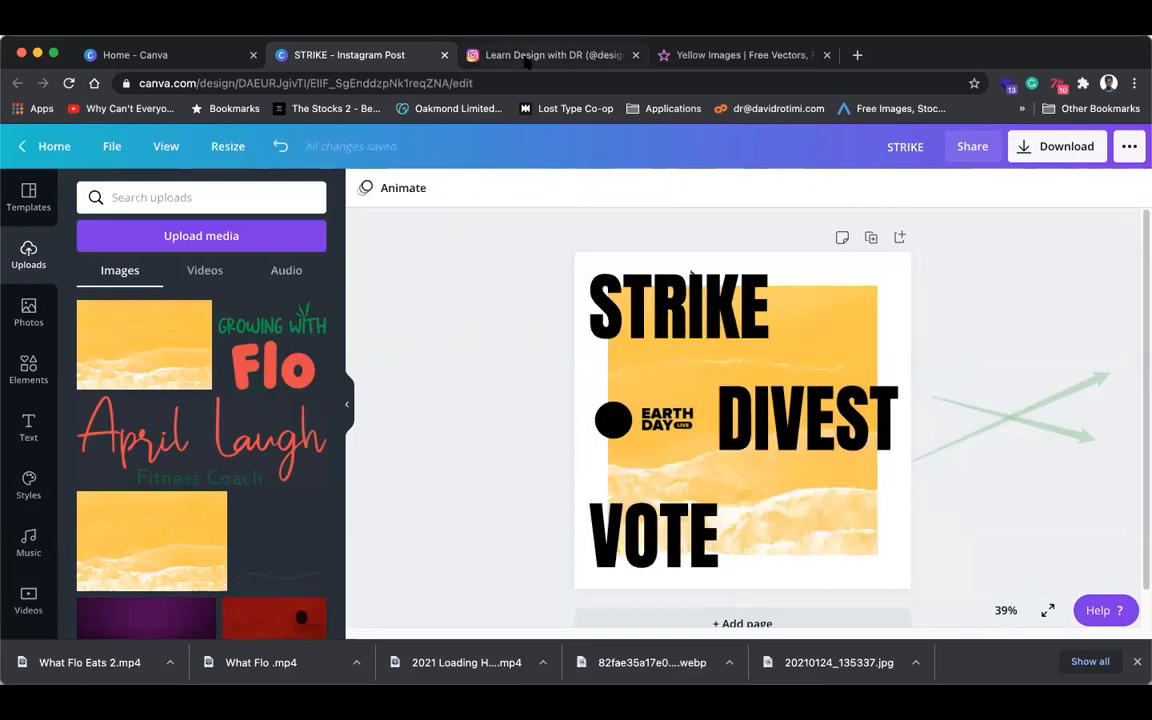
- Compare the design with the published "Cohort 4 starts today" post on Instagram, and return to the Canva design
click(525, 56)
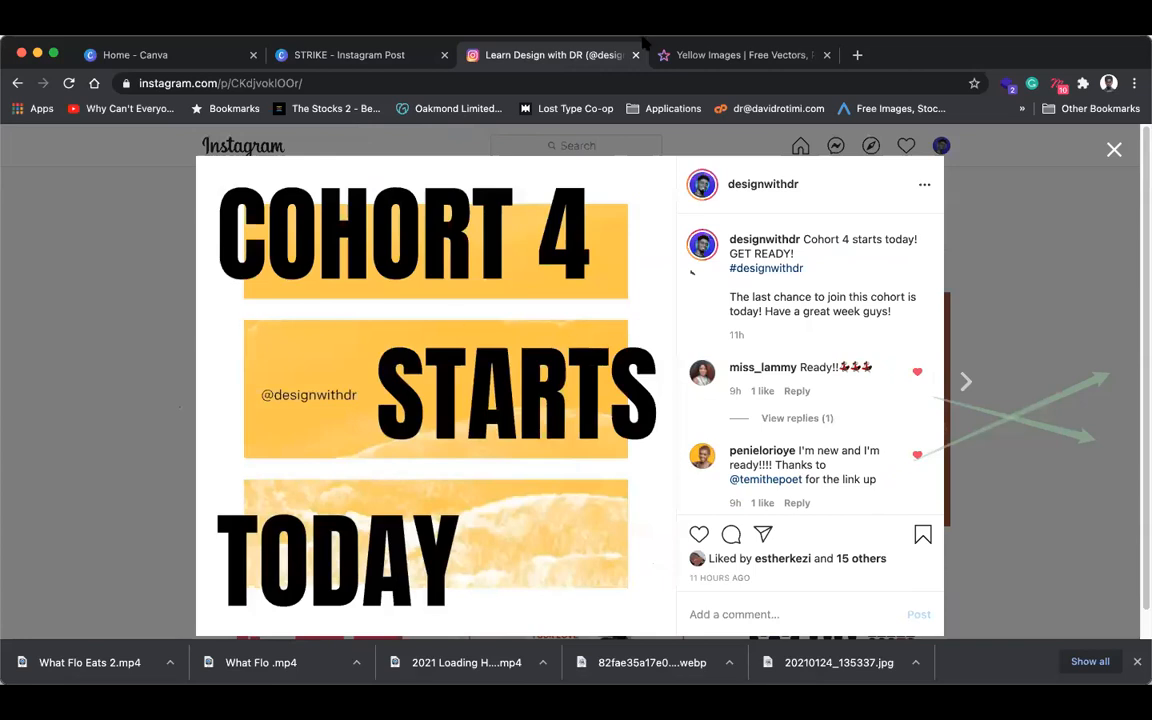
click(350, 55)
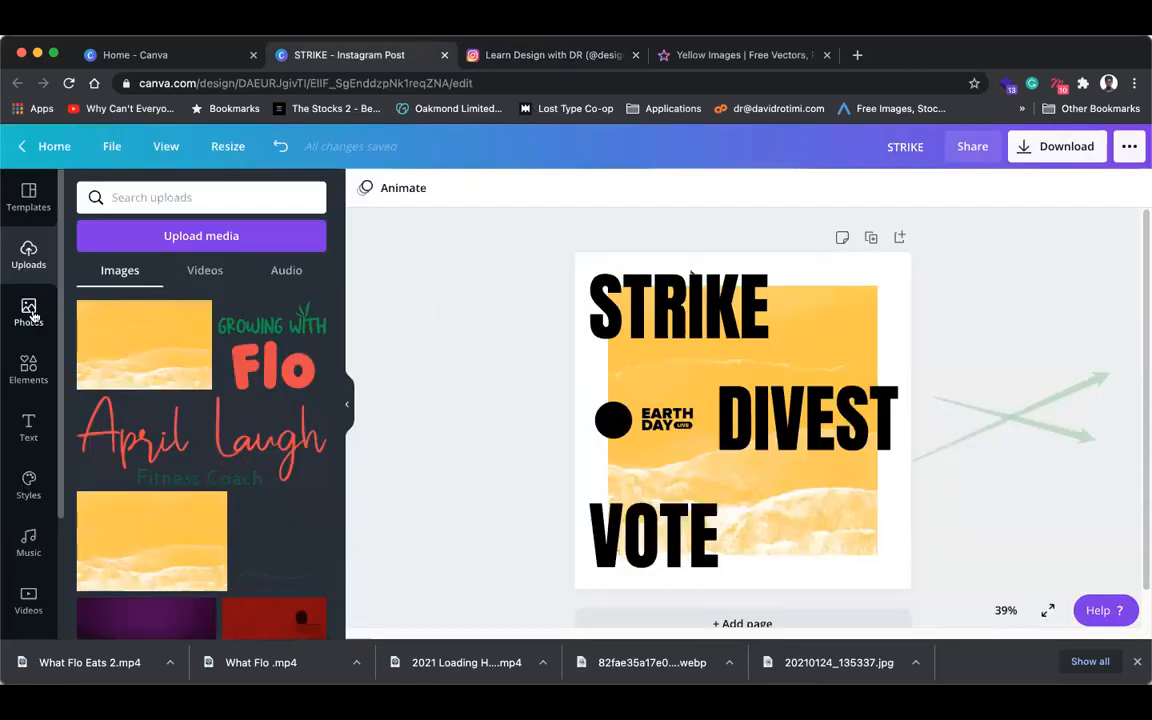
- Search Canva's photo library for "yellow"
click(31, 316)
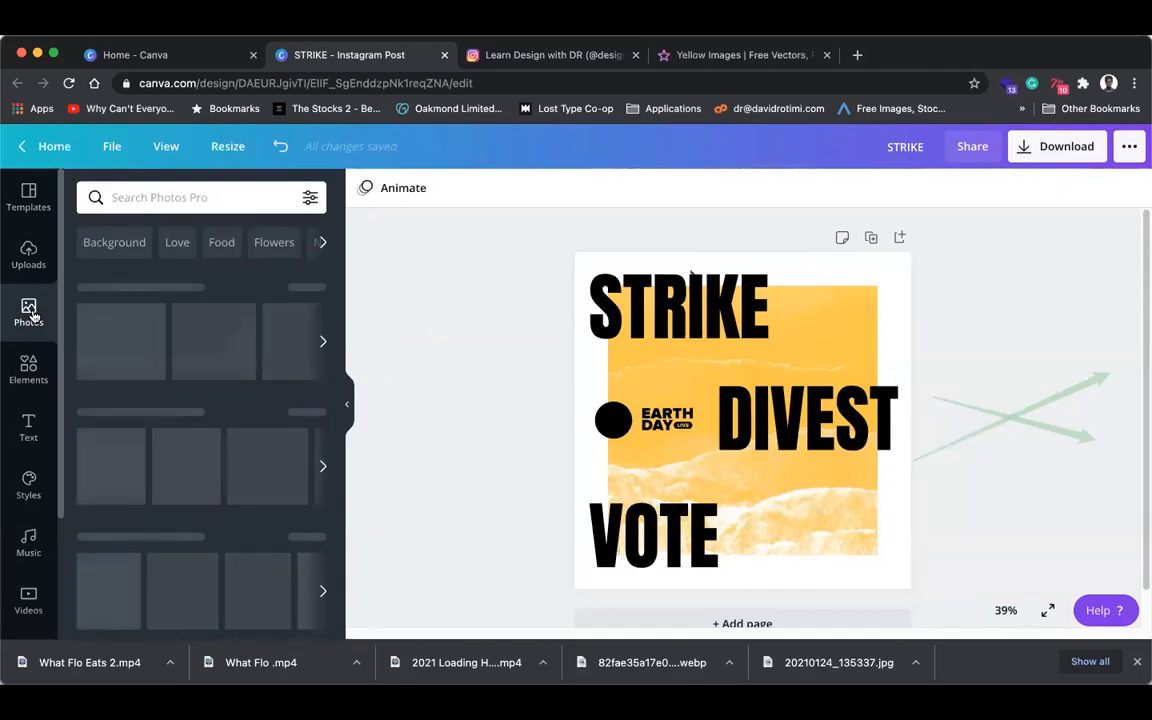
click(142, 197)
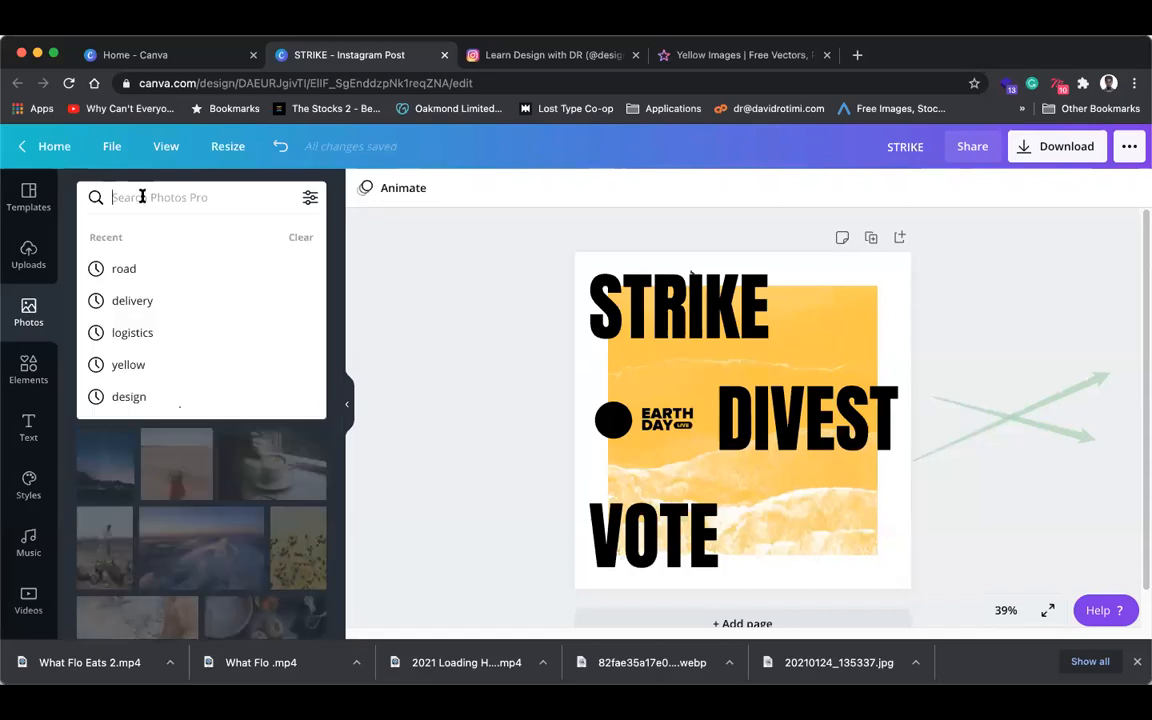
text(yel)
key(BackSpace)
key(BackSpace)
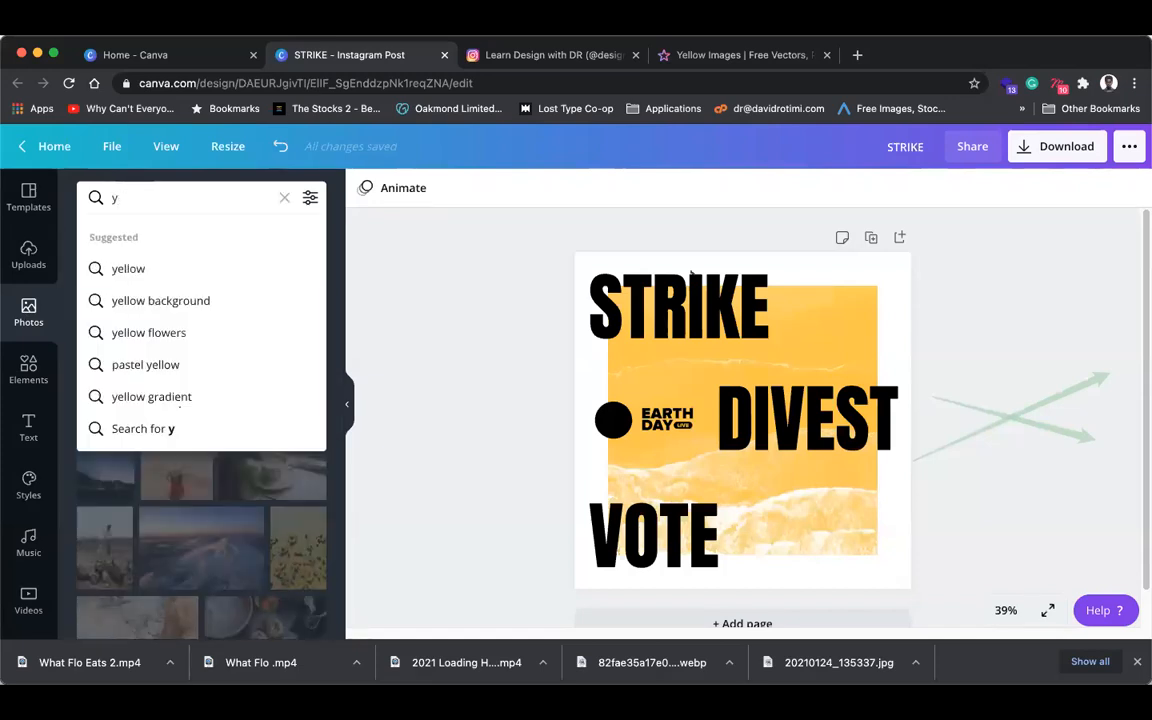
text(ellow)
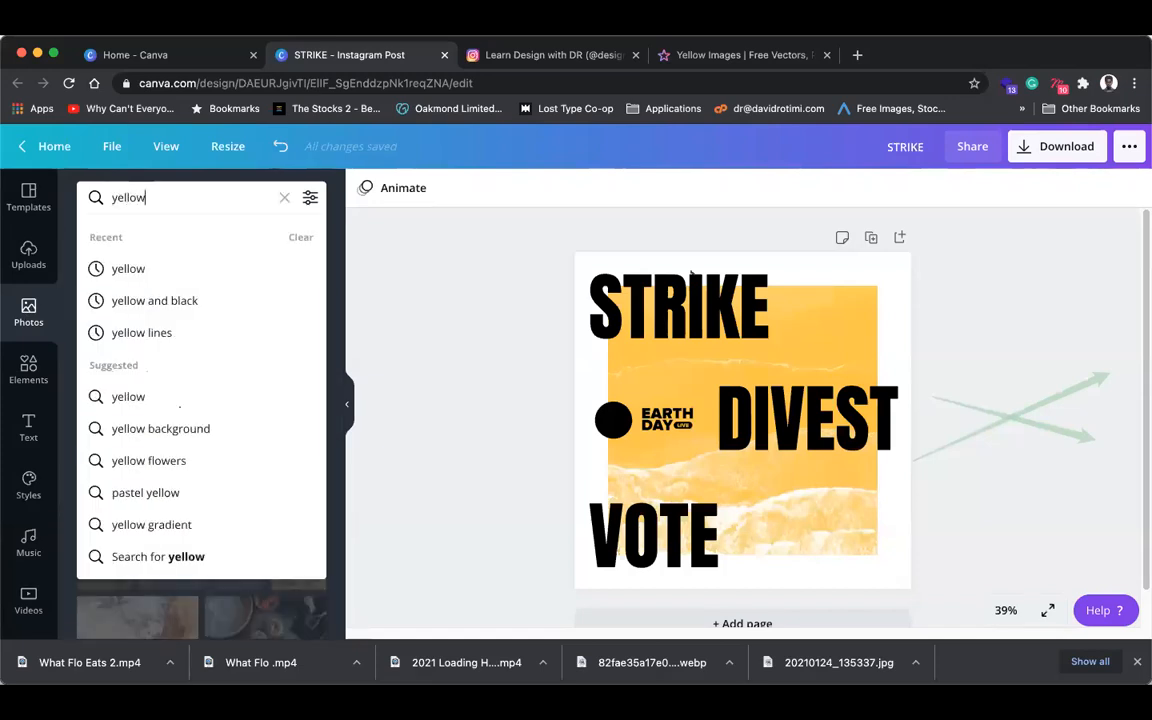
key(Return)
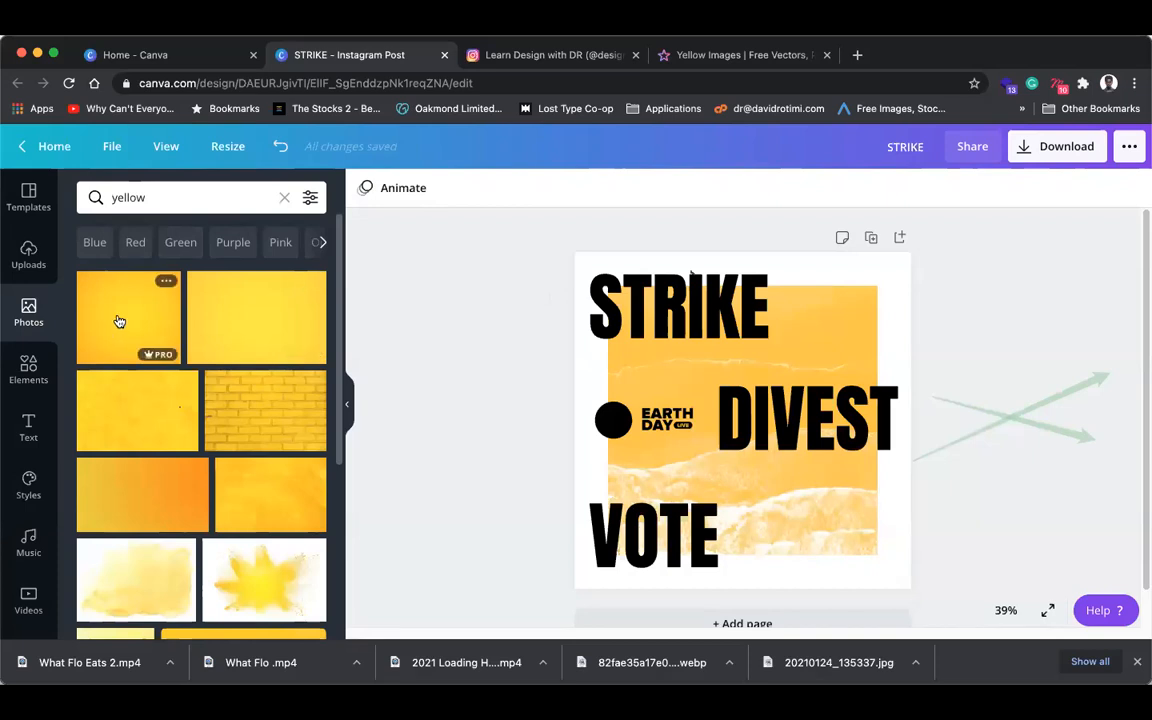
- Try the first plain yellow photo as a square over the beach image, and remove it again
drag(118, 321, 743, 420)
drag(745, 541, 750, 554)
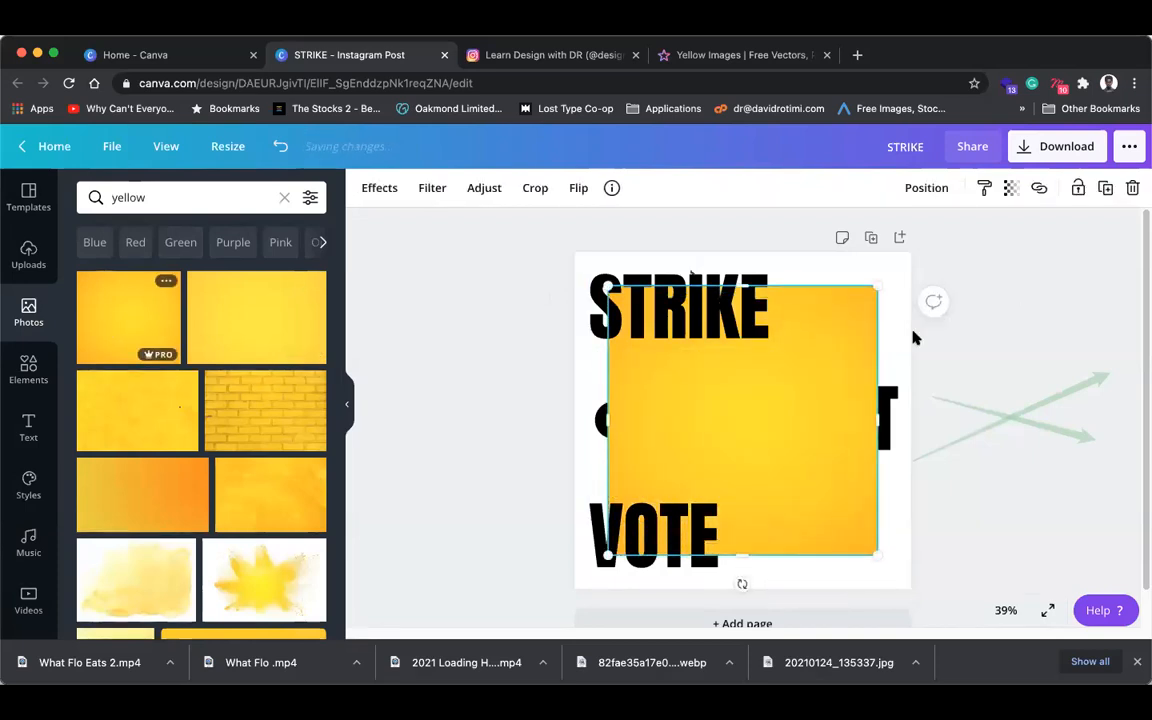
click(861, 345)
click(918, 363)
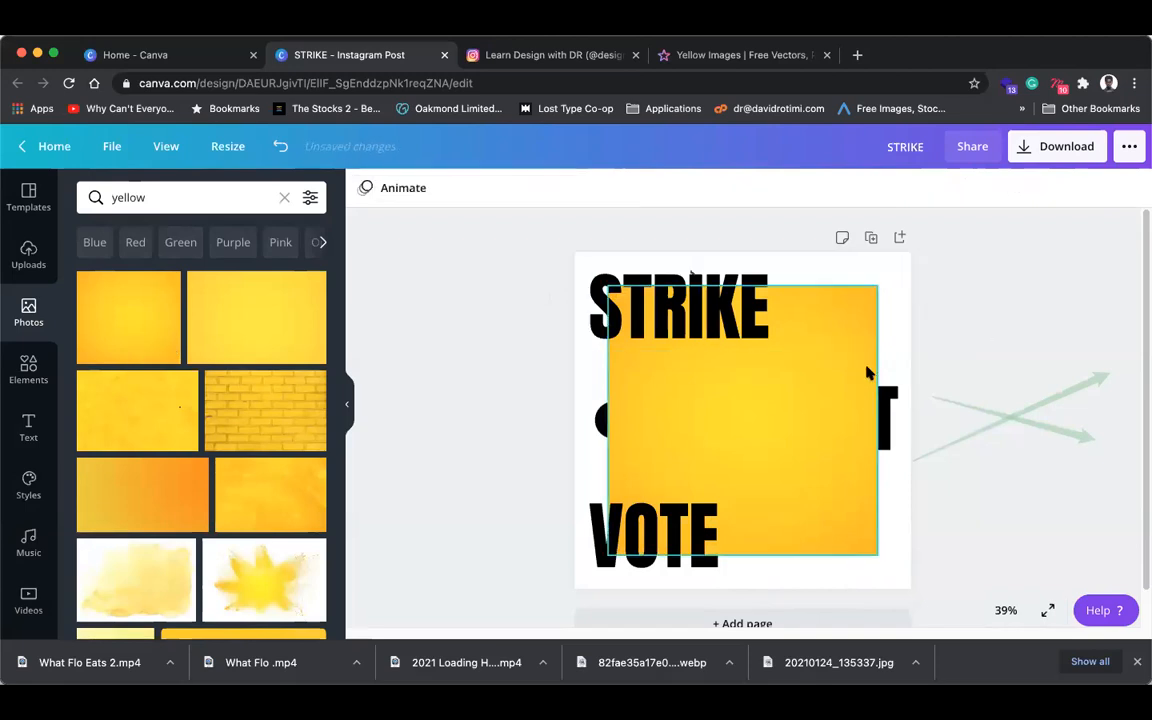
click(867, 372)
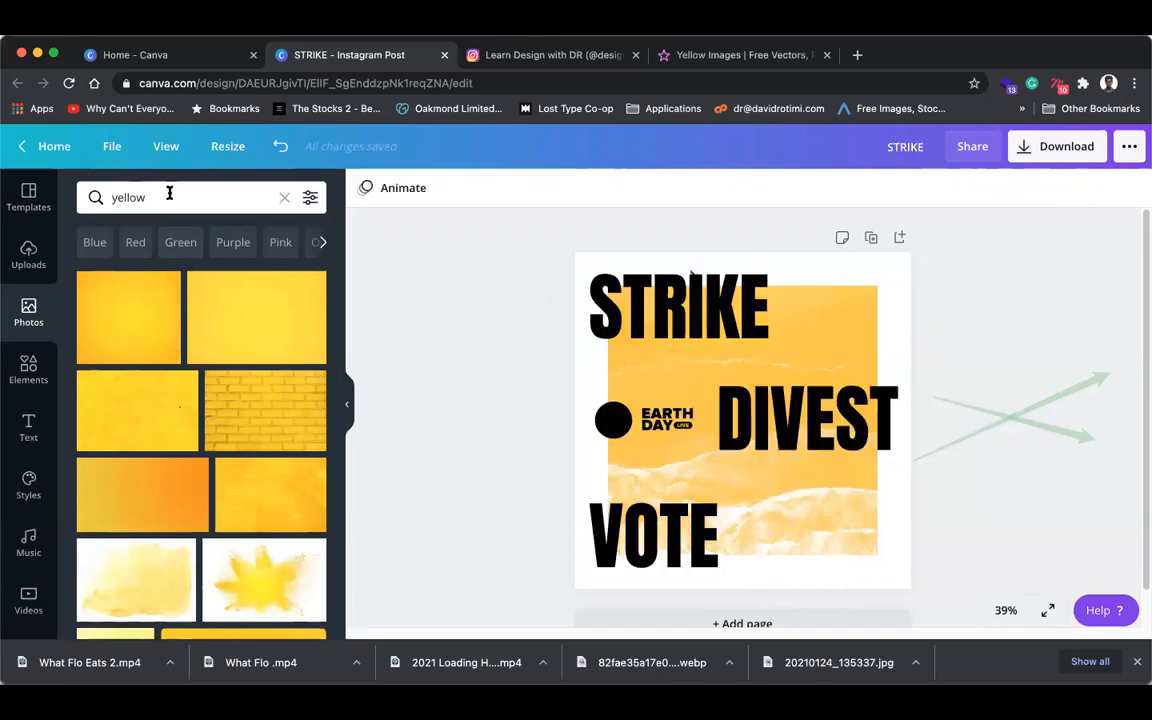
- Search the photo library for "money" and for "loev", and clear the search
click(169, 193)
text(money)
key(Return)
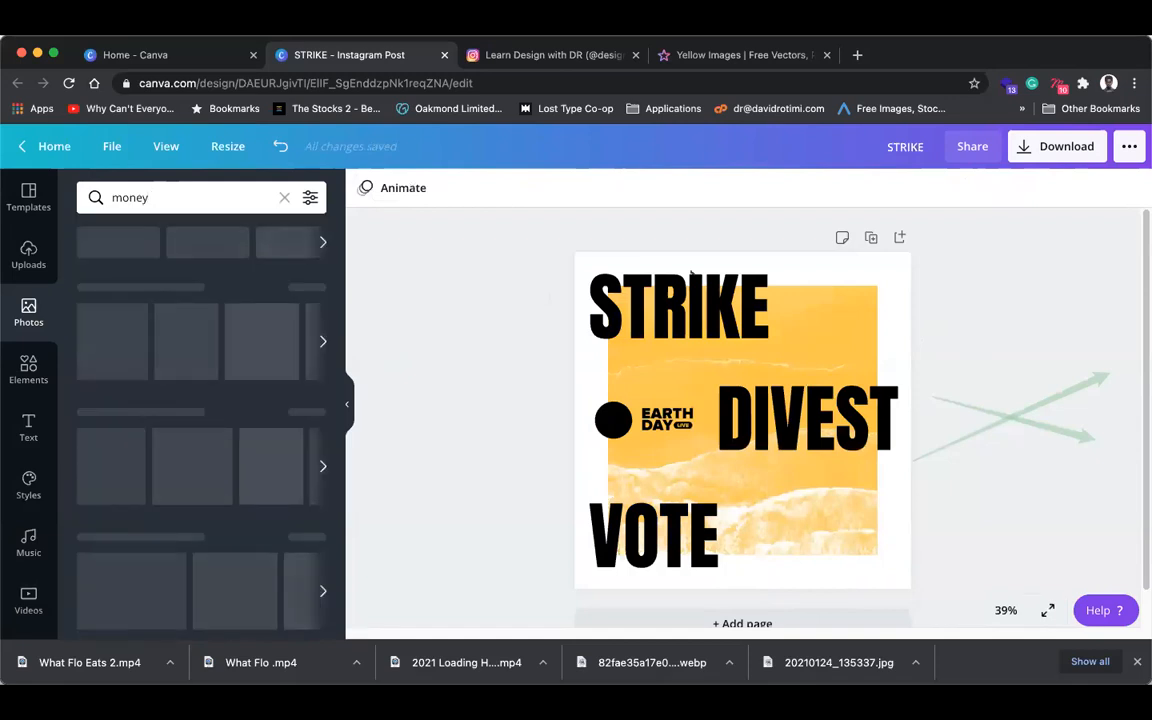
click(171, 196)
text(lo)
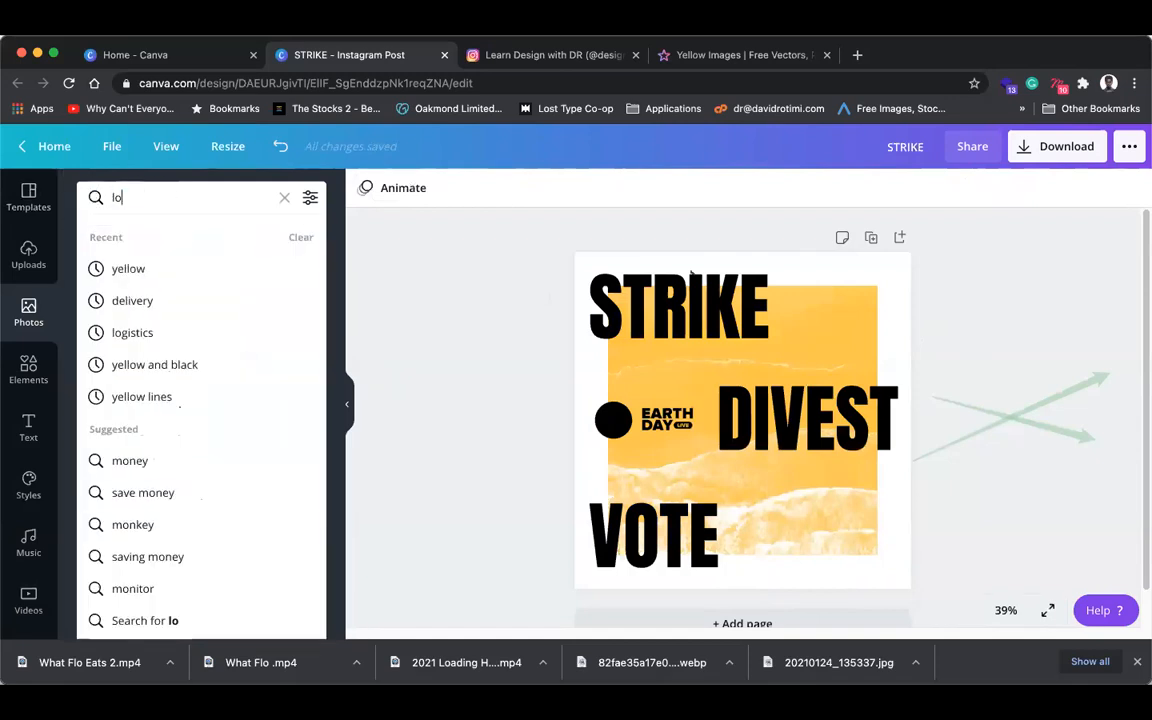
text(ev)
key(Return)
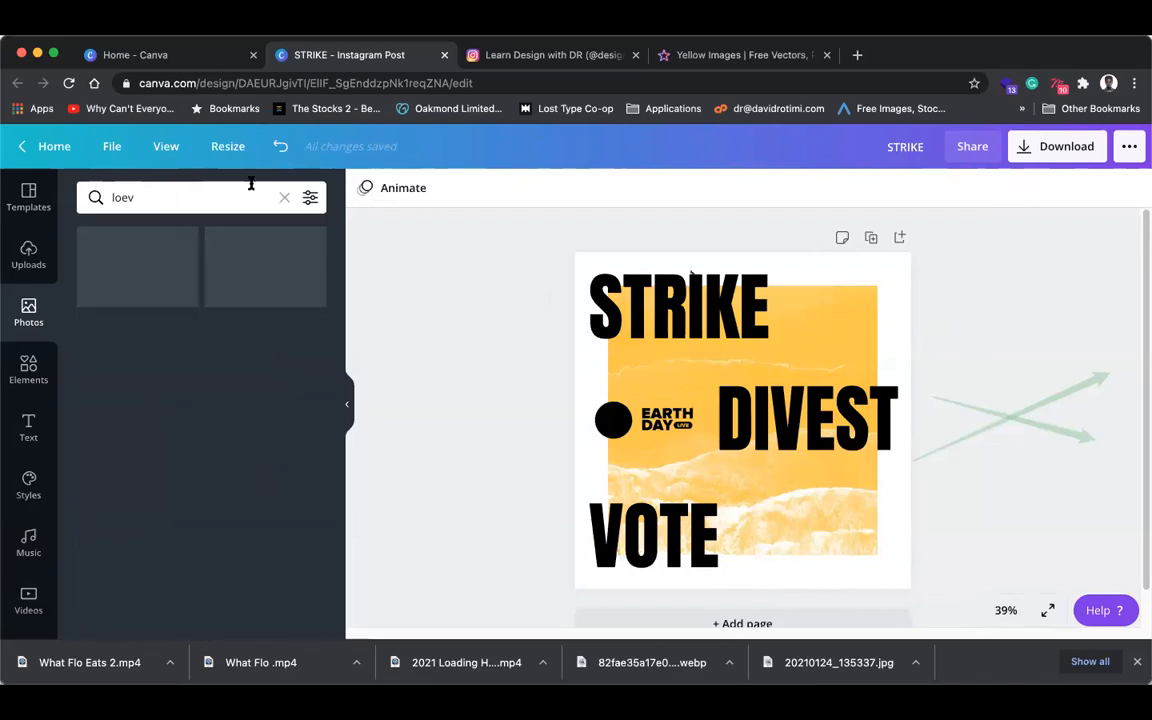
click(284, 197)
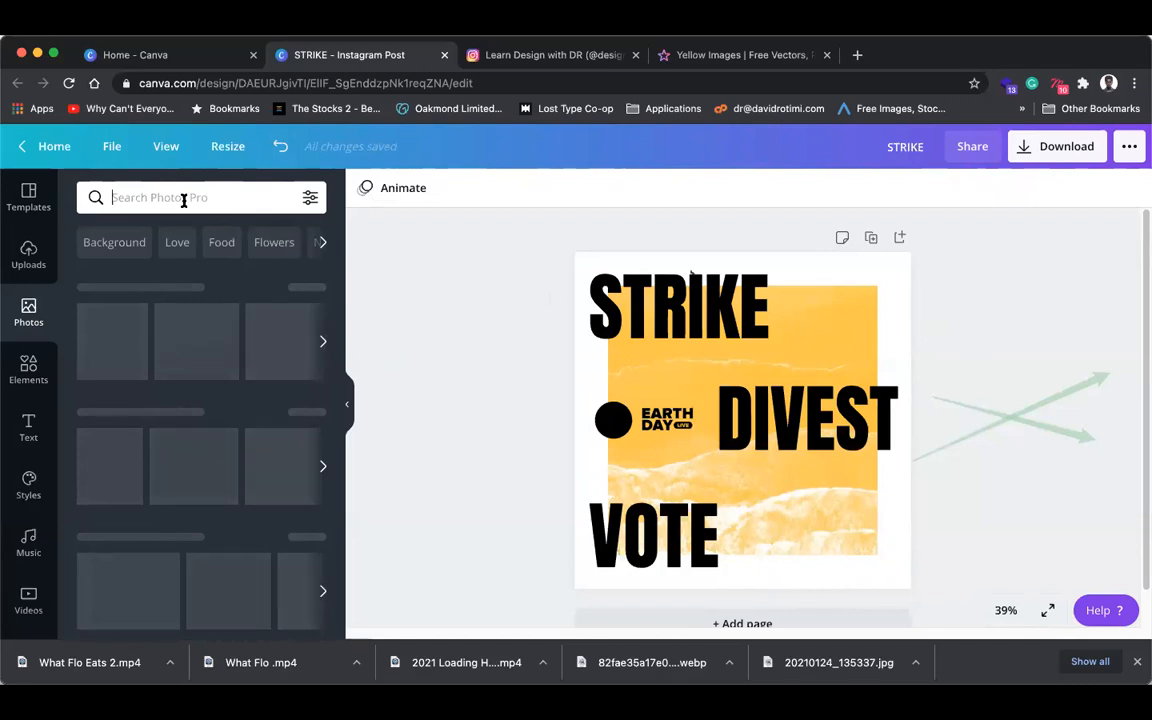
- Add a square shape and reshape it into a thin, wide horizontal bar between the STRIKE and DIVEST lines
click(28, 368)
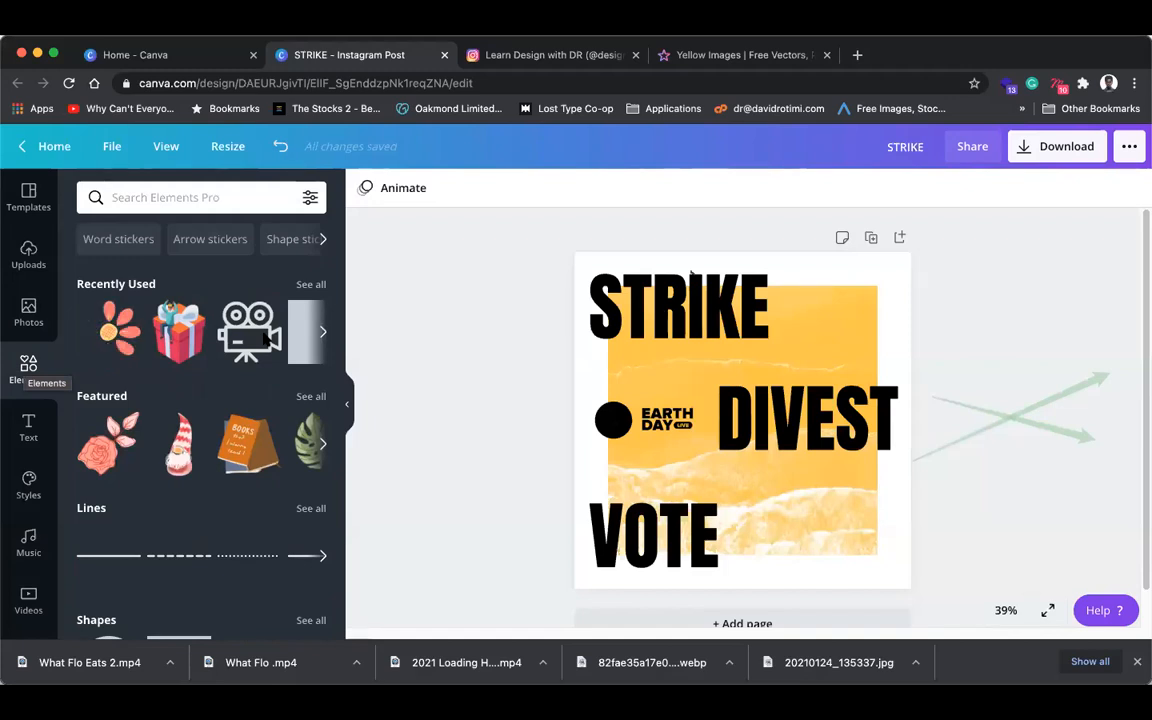
scroll(255, 400, down, 5)
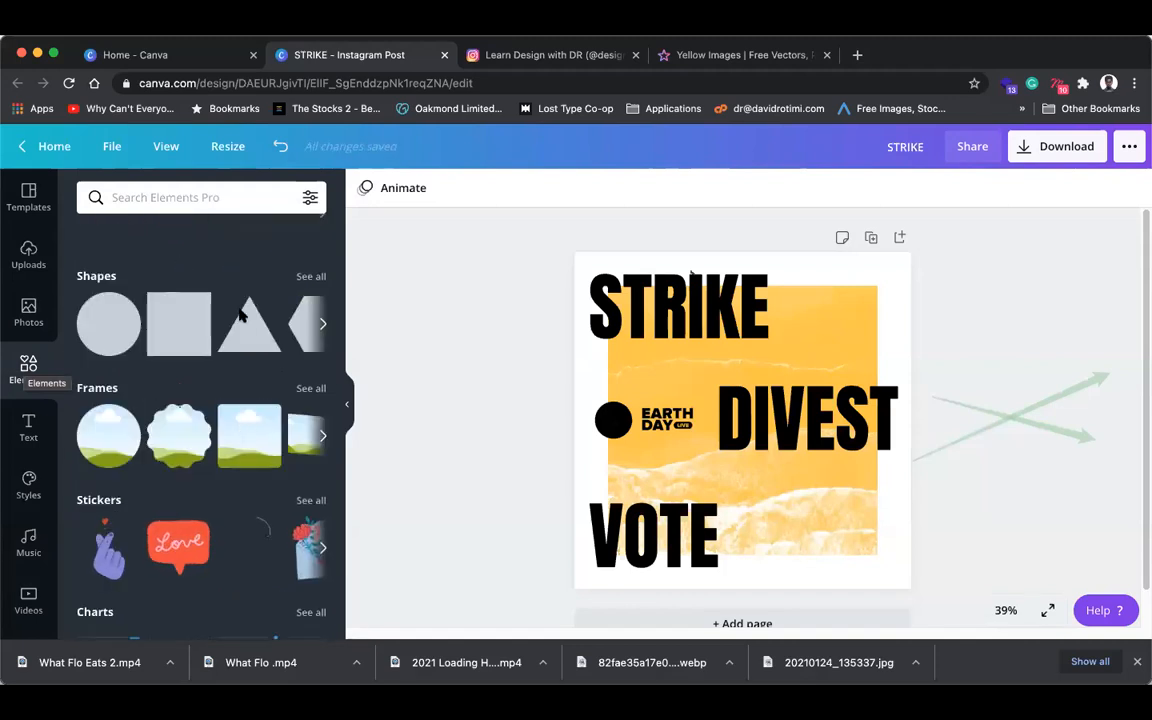
click(175, 320)
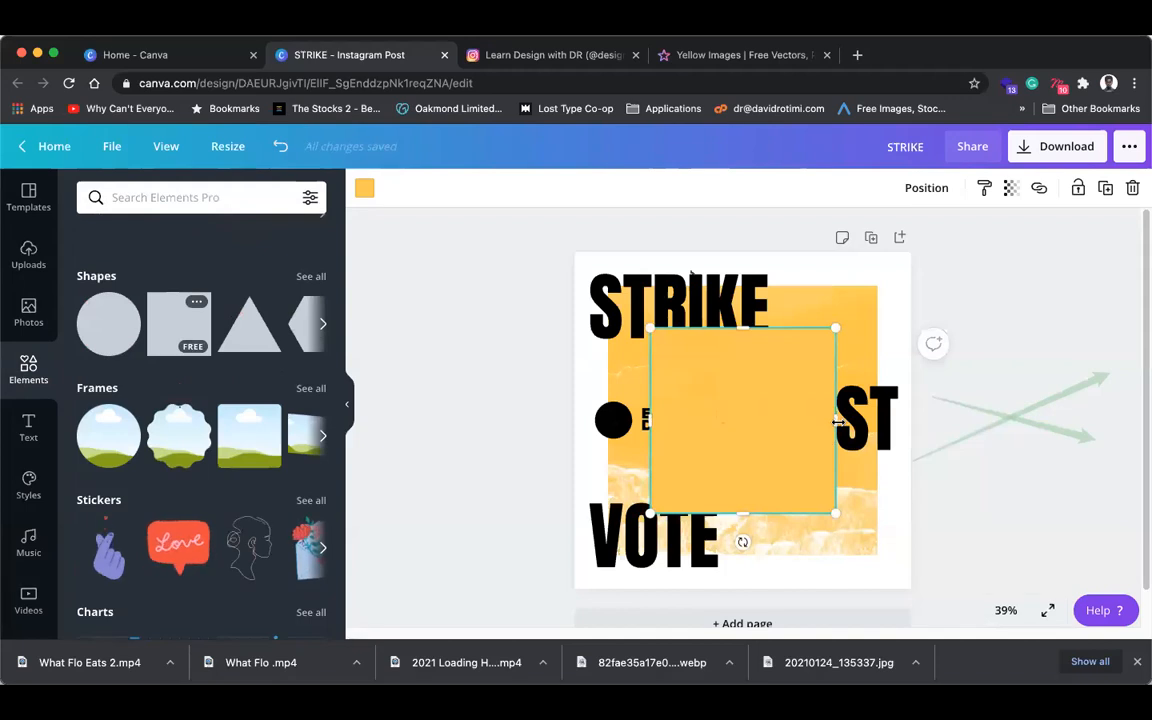
drag(836, 421, 892, 418)
drag(745, 515, 687, 363)
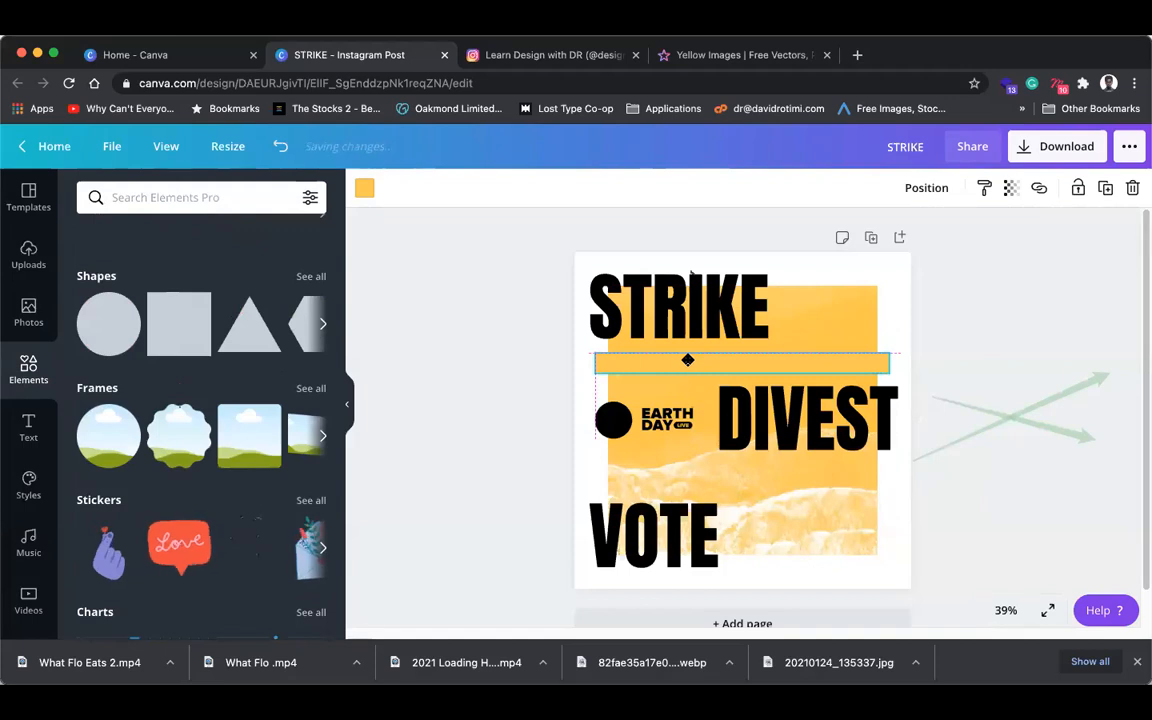
click(687, 365)
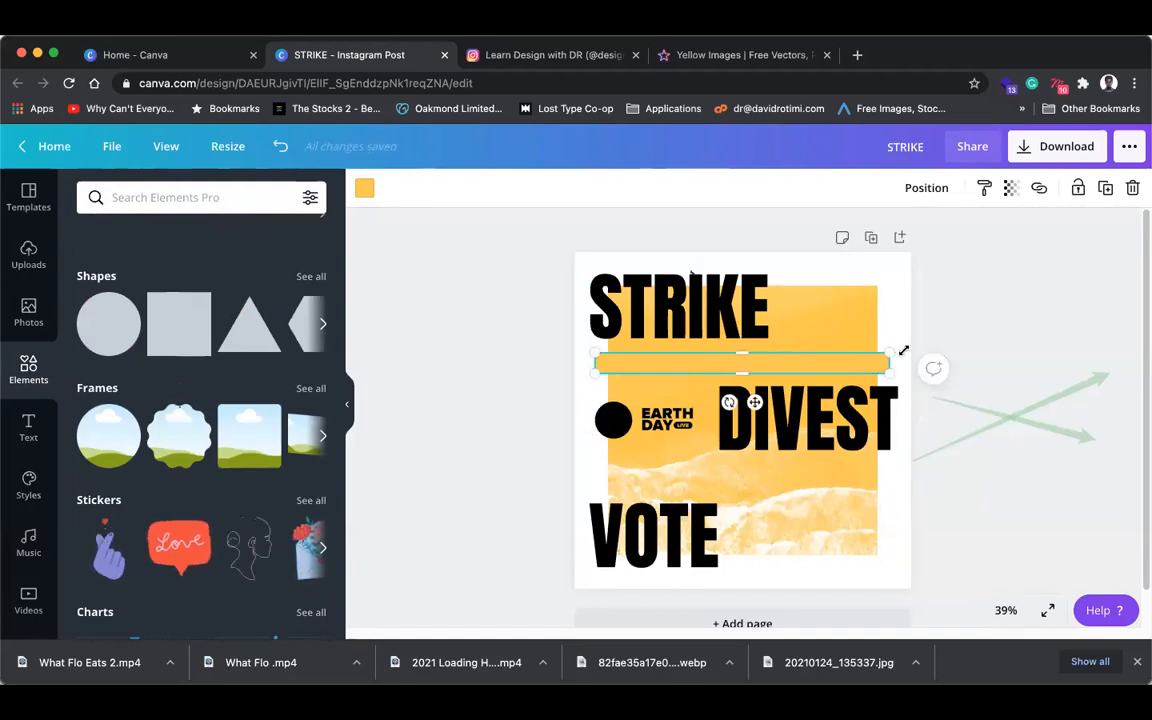
- Colour the horizontal bar with the white brand colour
click(364, 192)
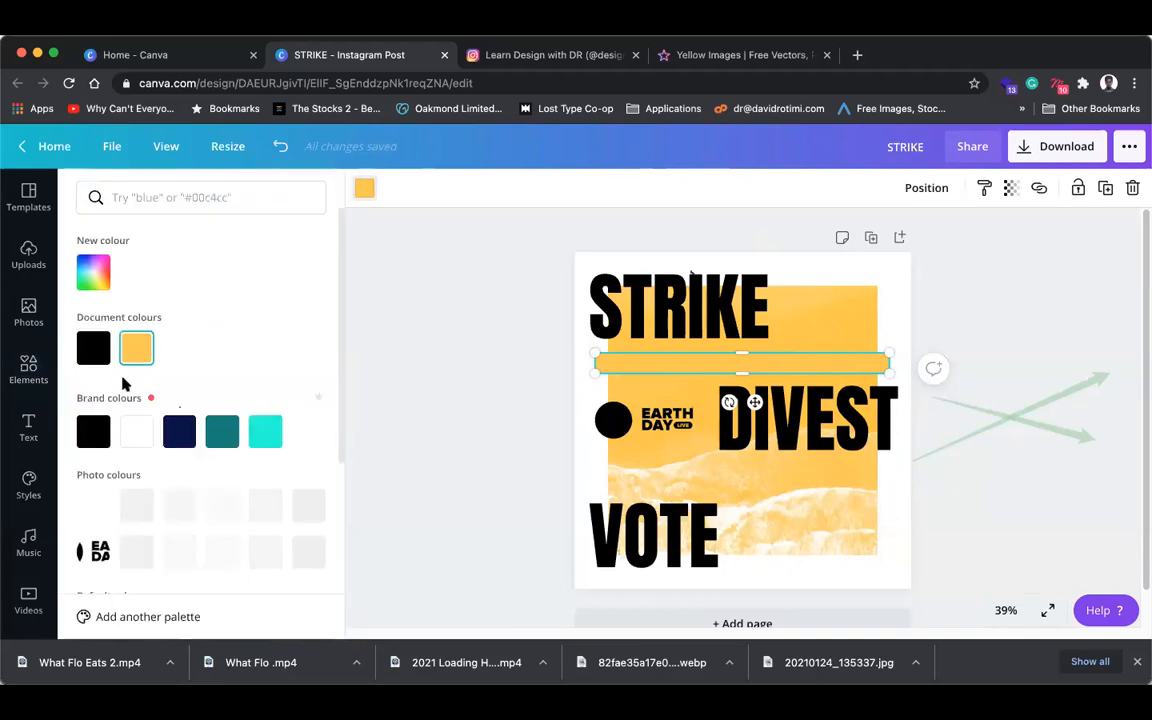
click(136, 431)
click(1072, 311)
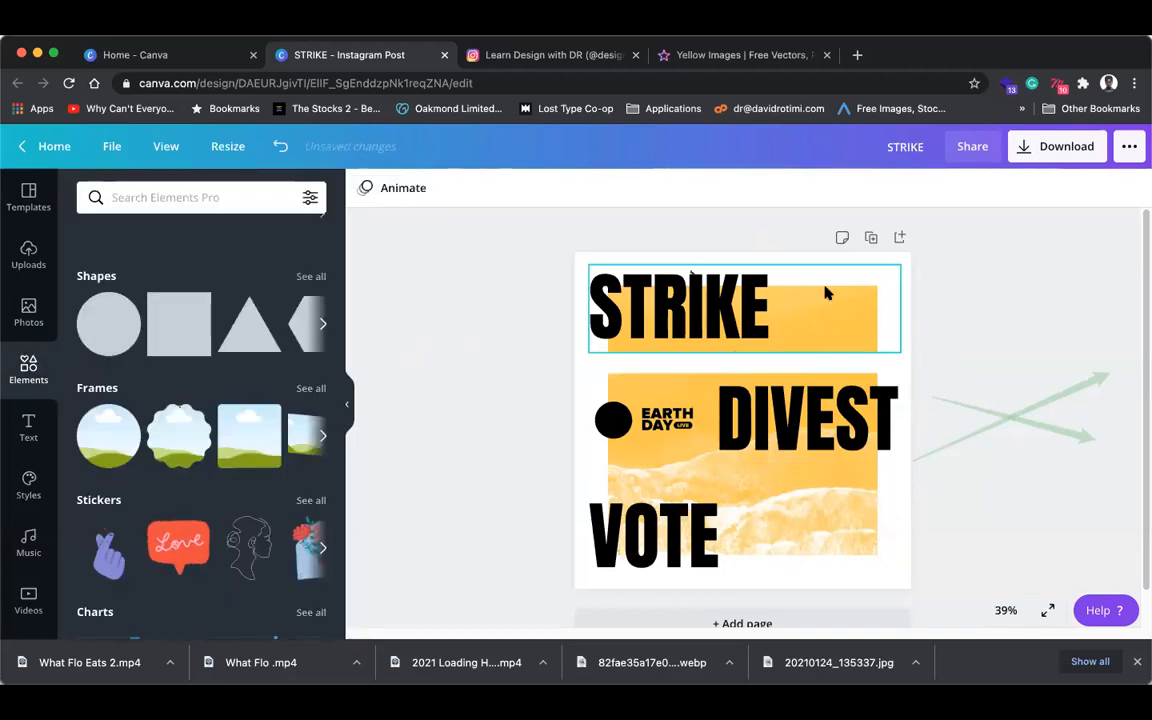
- Duplicate the white horizontal bar and place the copy across the yellow image between the DIVEST and VOTE lines
click(746, 364)
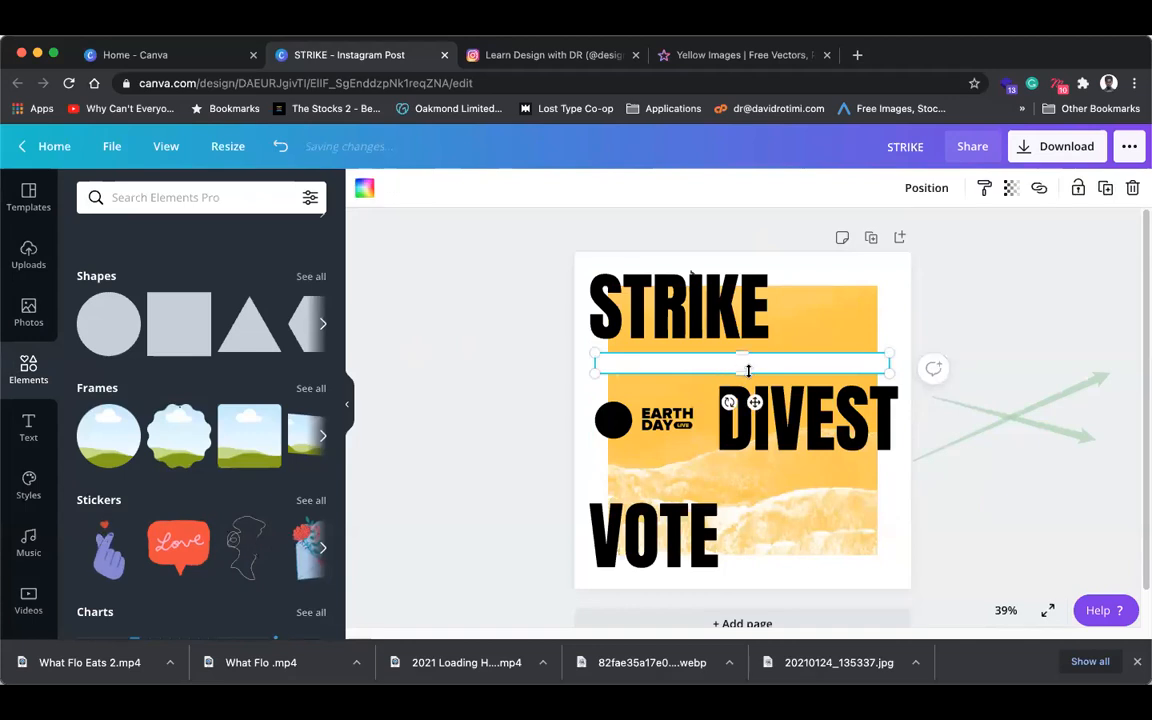
click(1105, 189)
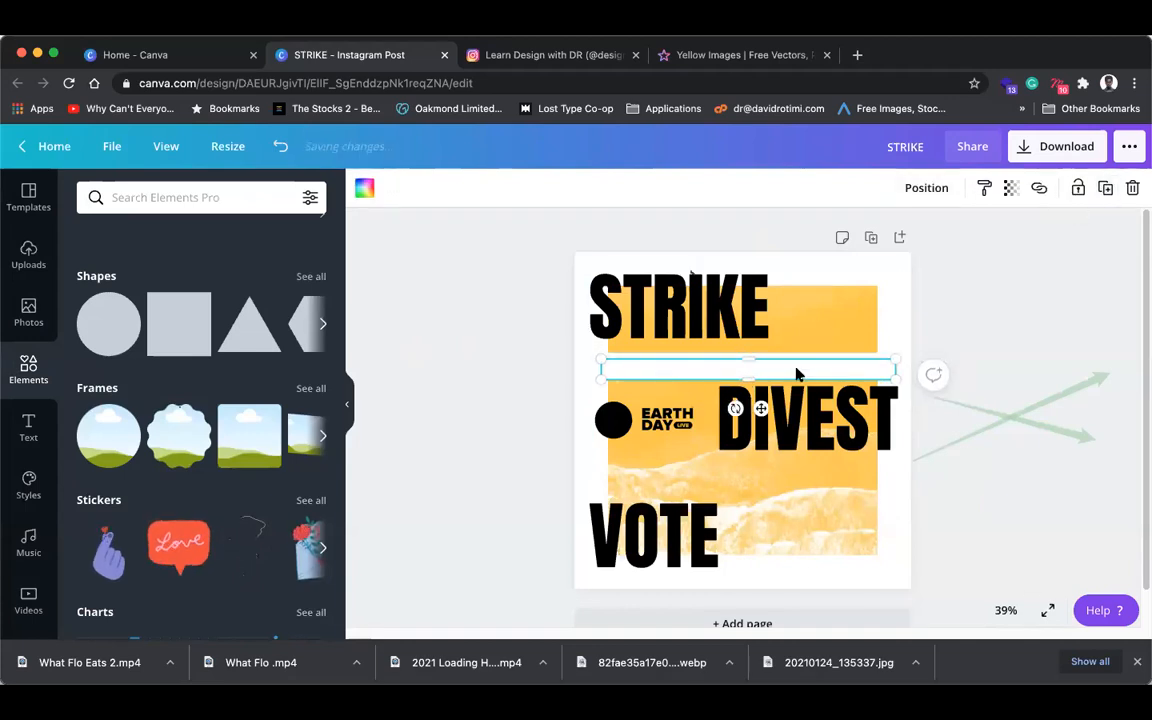
drag(769, 470, 793, 478)
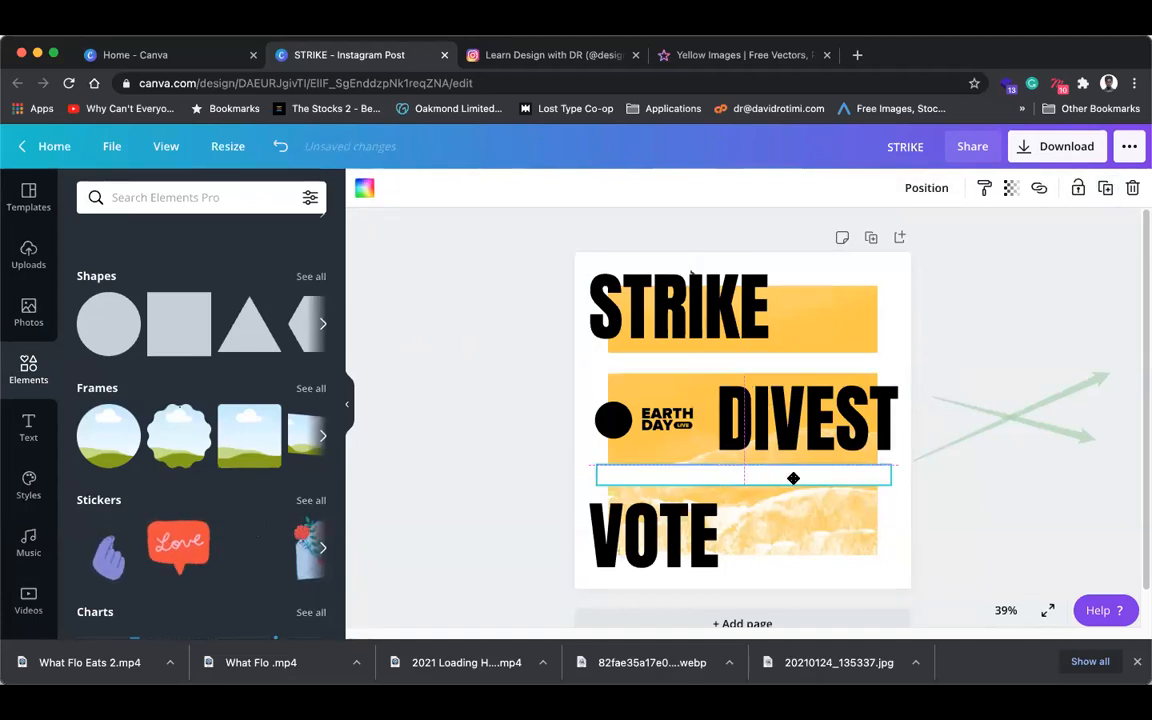
click(995, 249)
- Delete the black circle and Earth Day Live logo beside DIVEST
click(657, 423)
key(Delete)
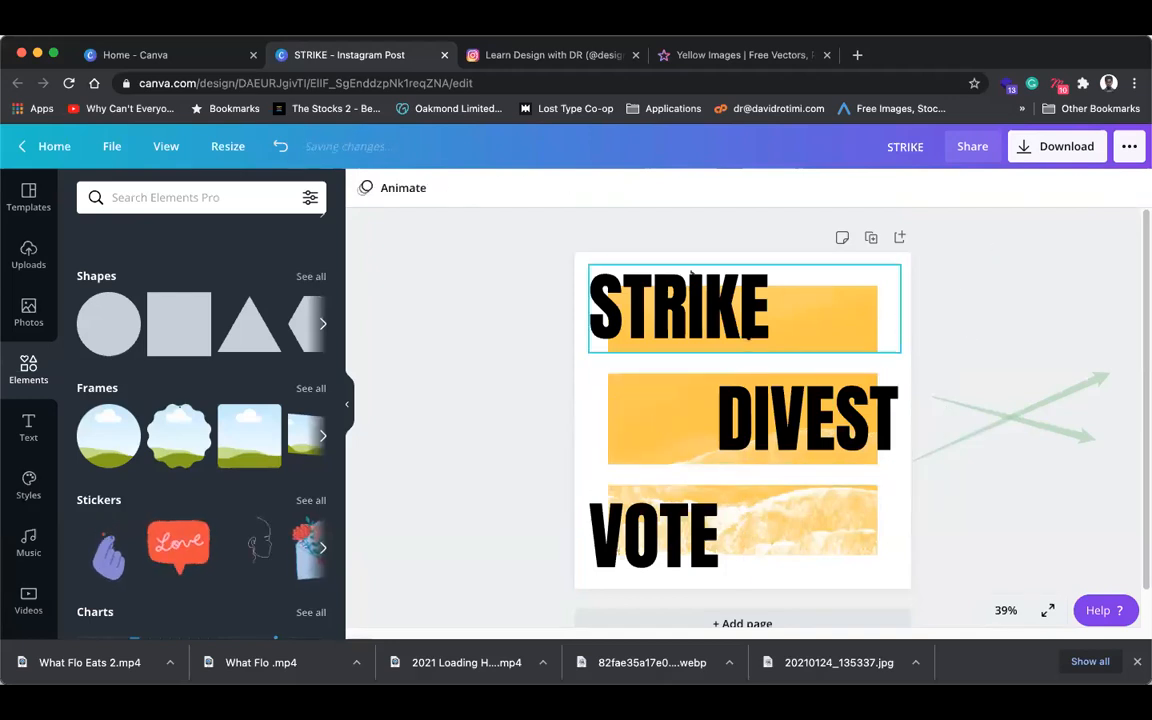
double_click(690, 275)
click(510, 318)
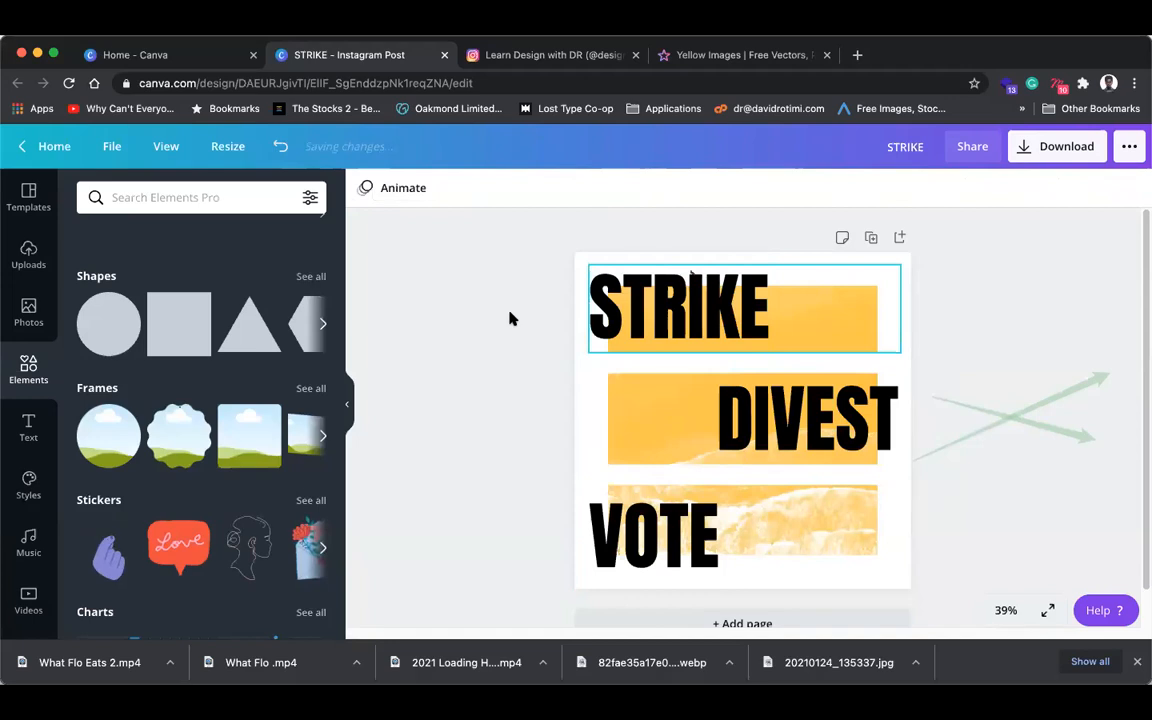
- Replace the STRIKE headline with "COHORT 4", checking the wording against the reference Instagram post
click(805, 288)
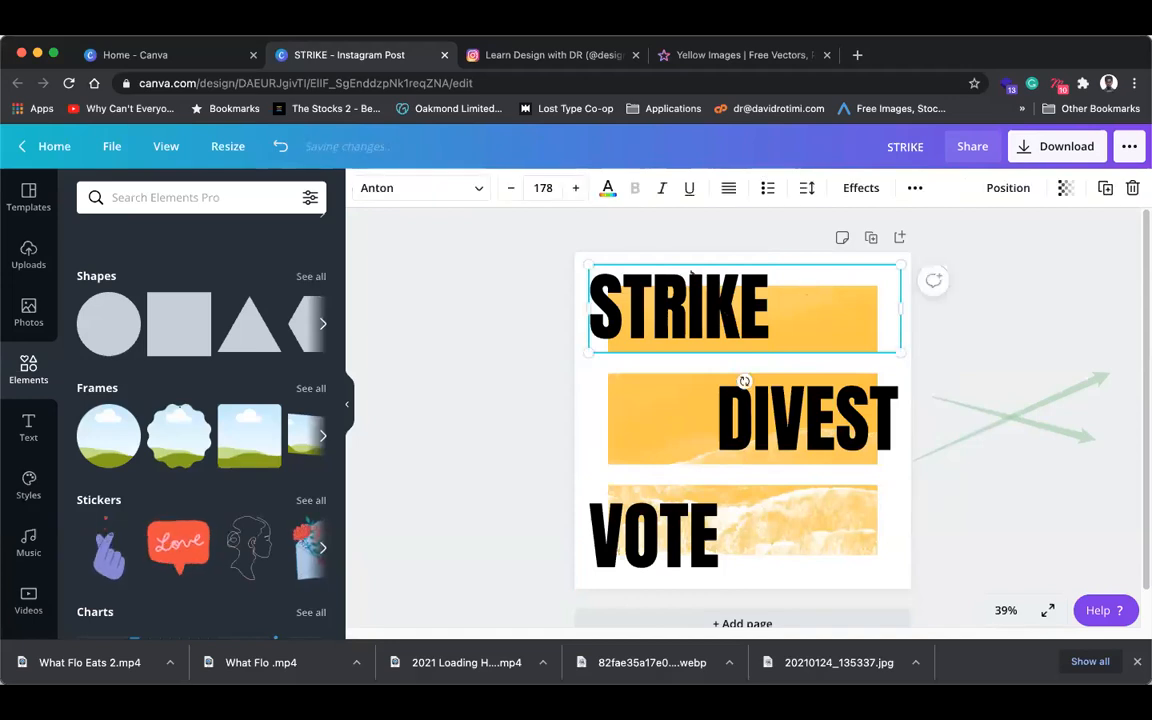
double_click(690, 275)
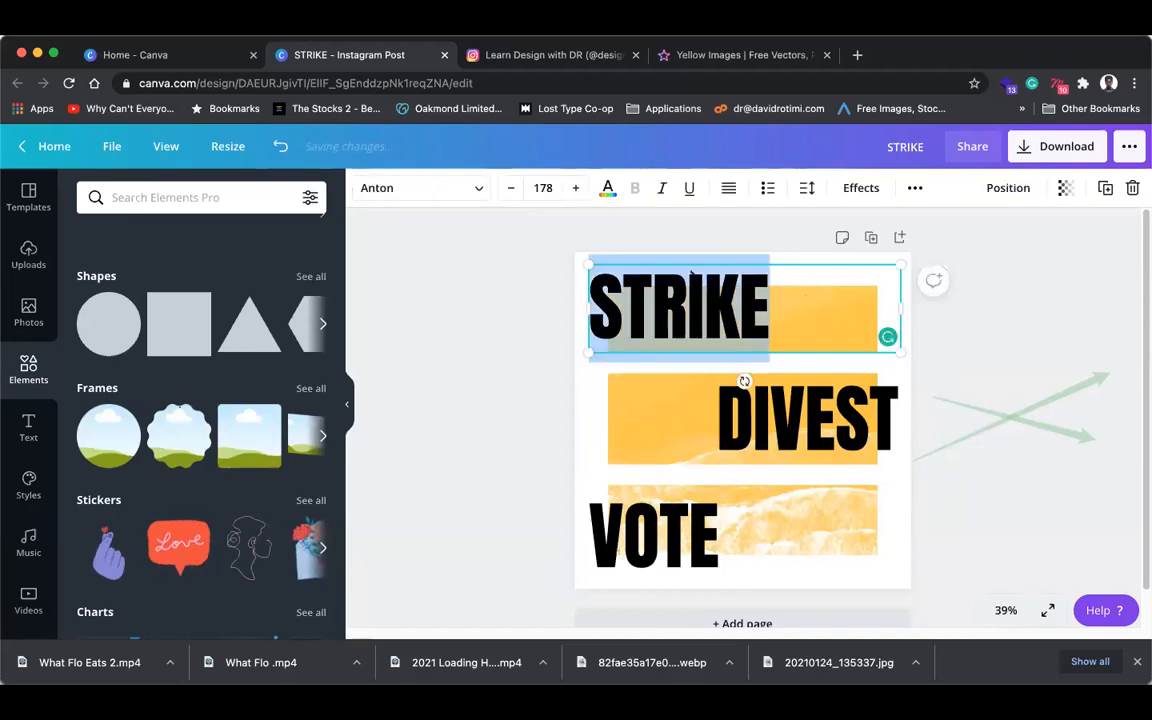
text(COHORT)
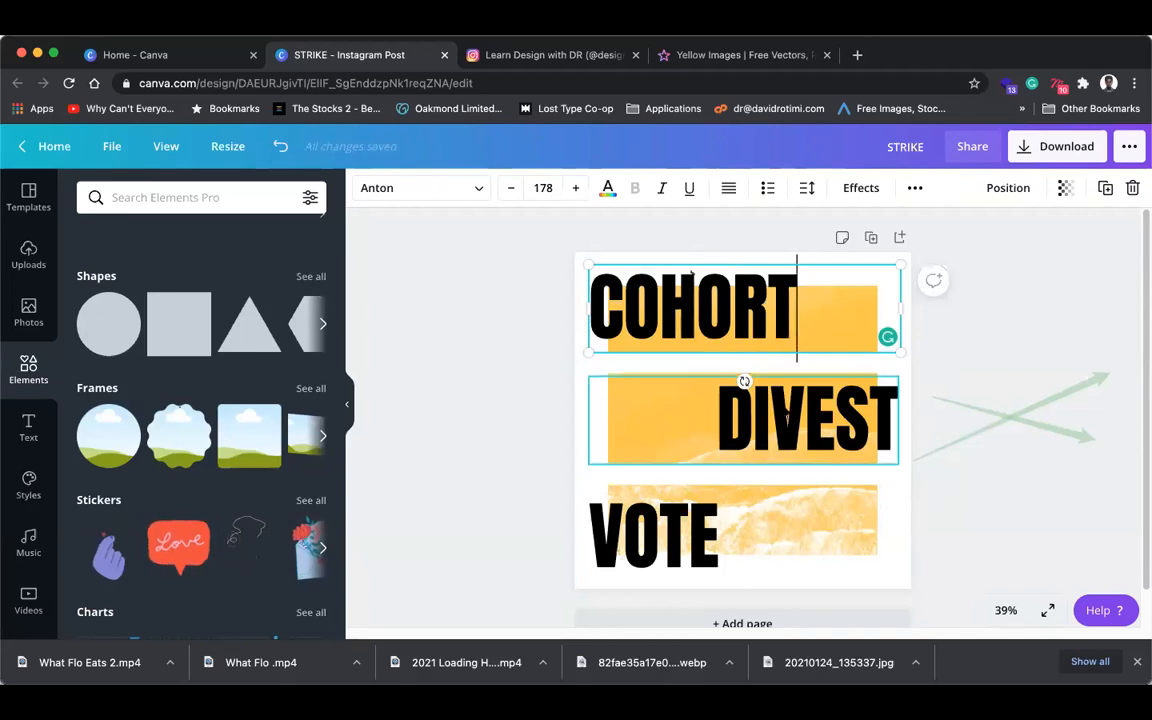
click(586, 57)
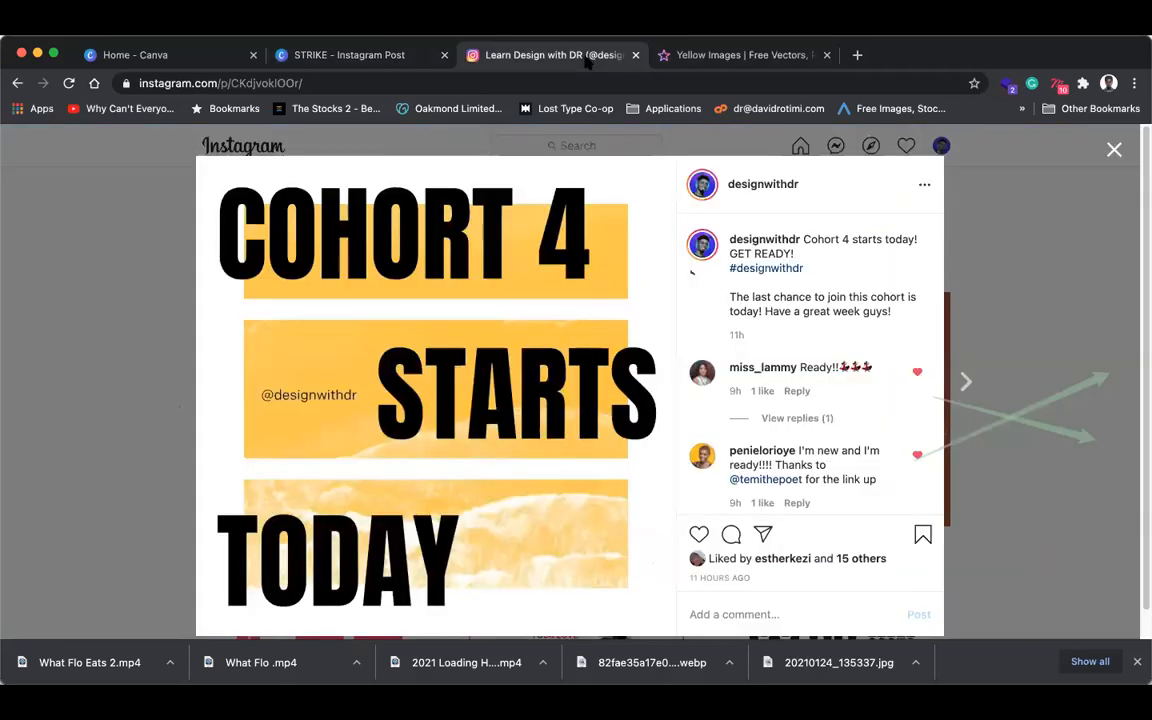
click(397, 55)
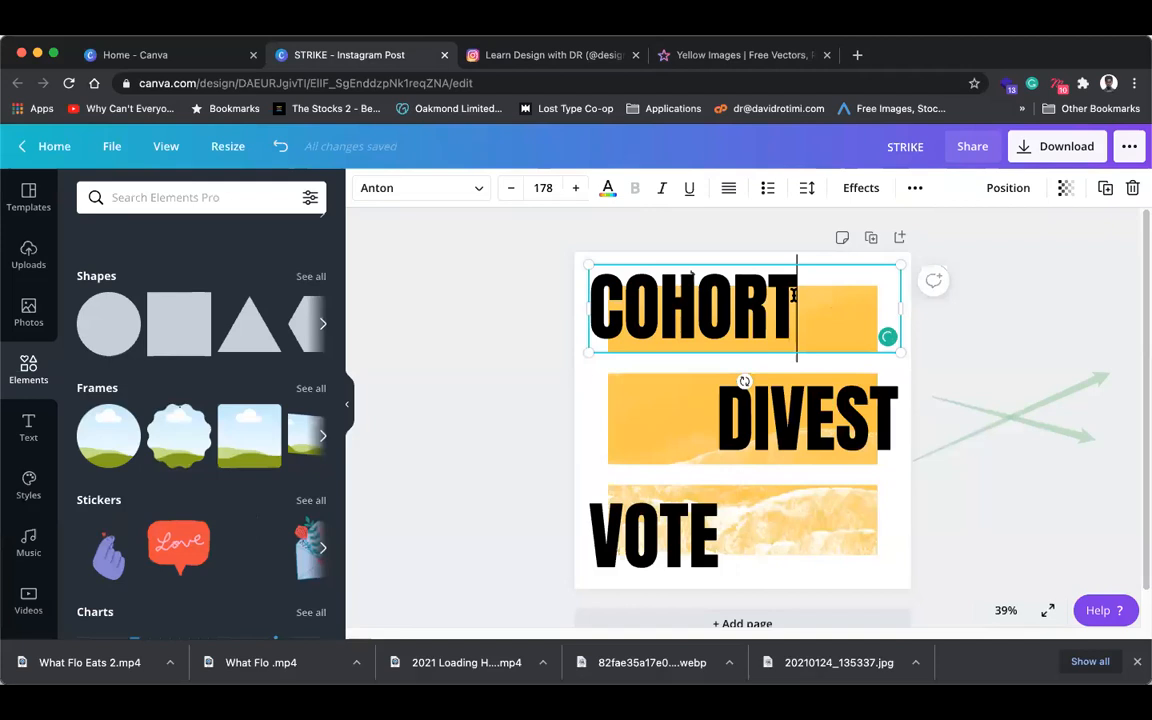
text(4)
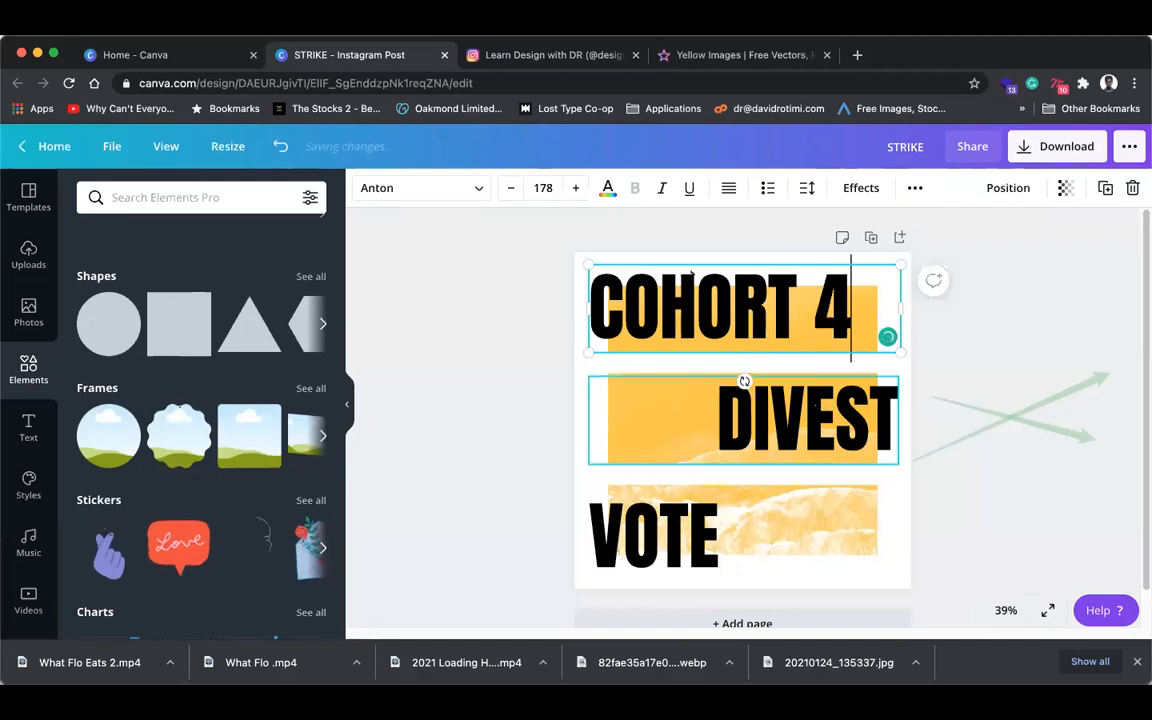
- Replace the DIVEST line with "STARTS" and the VOTE line with "TODAY"
double_click(806, 418)
text(STARTS)
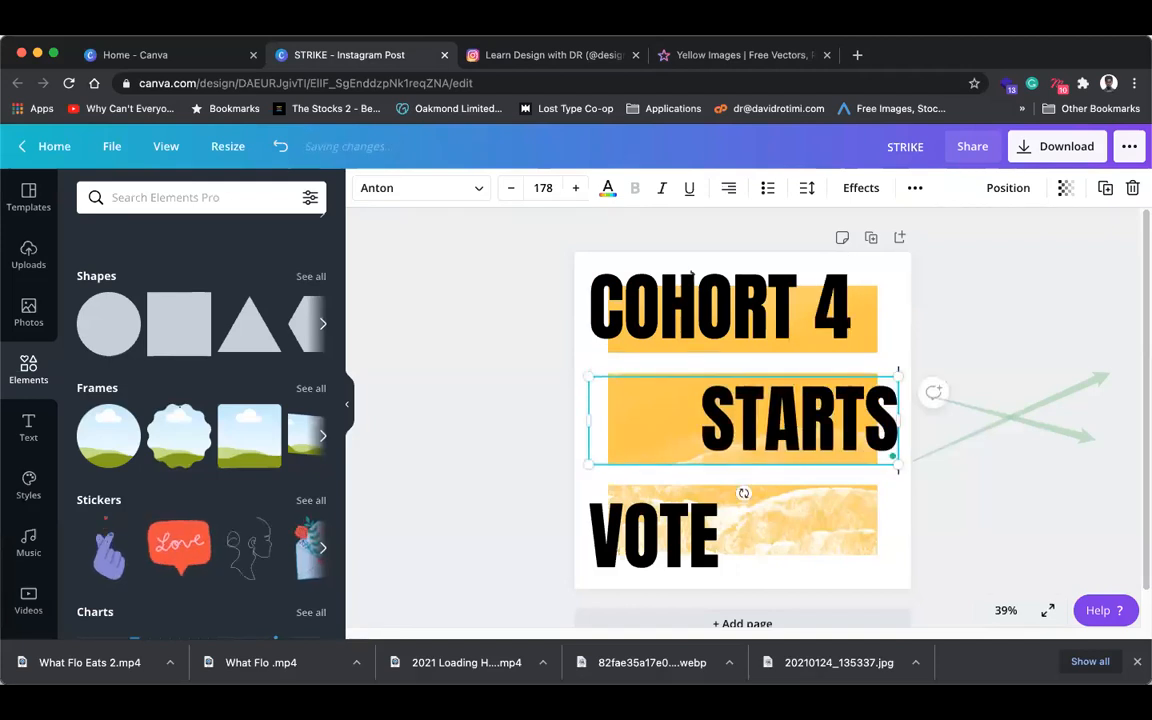
double_click(672, 540)
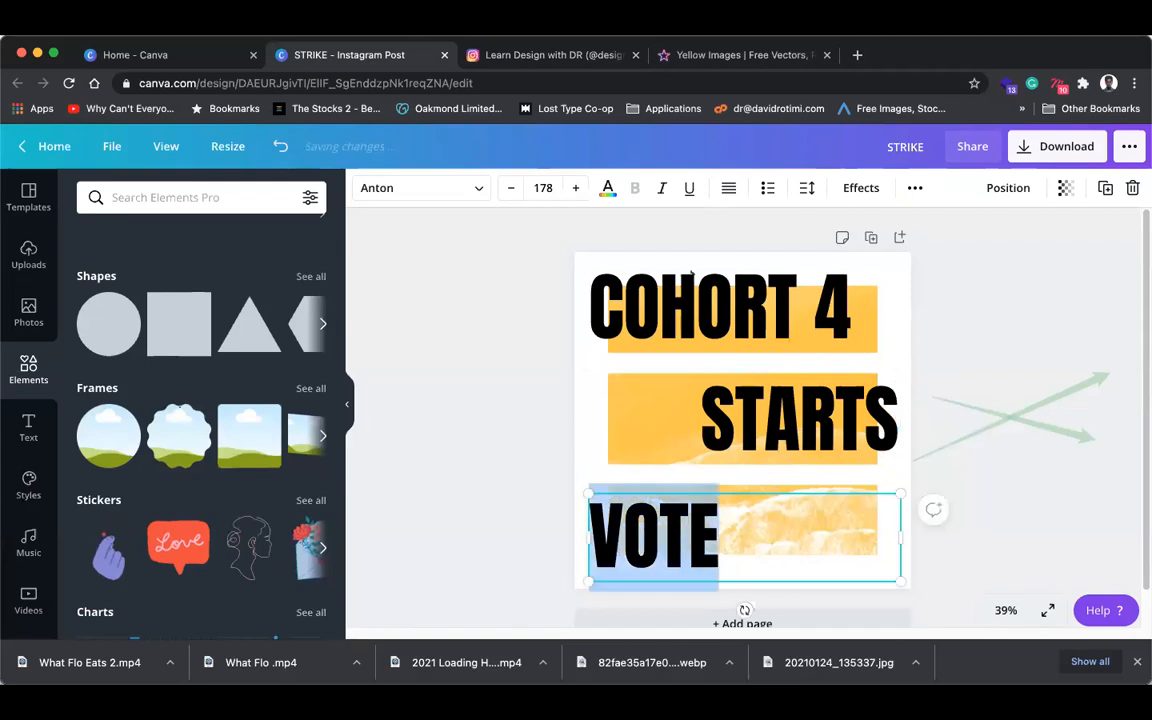
text(TODAY)
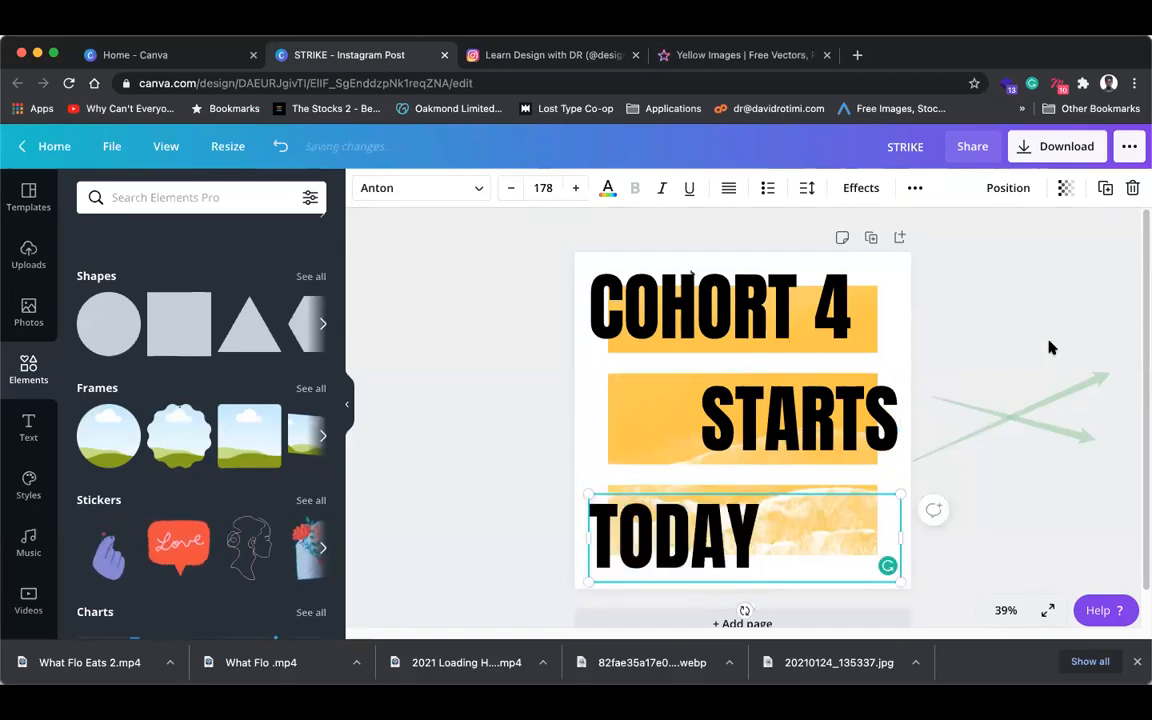
click(1050, 347)
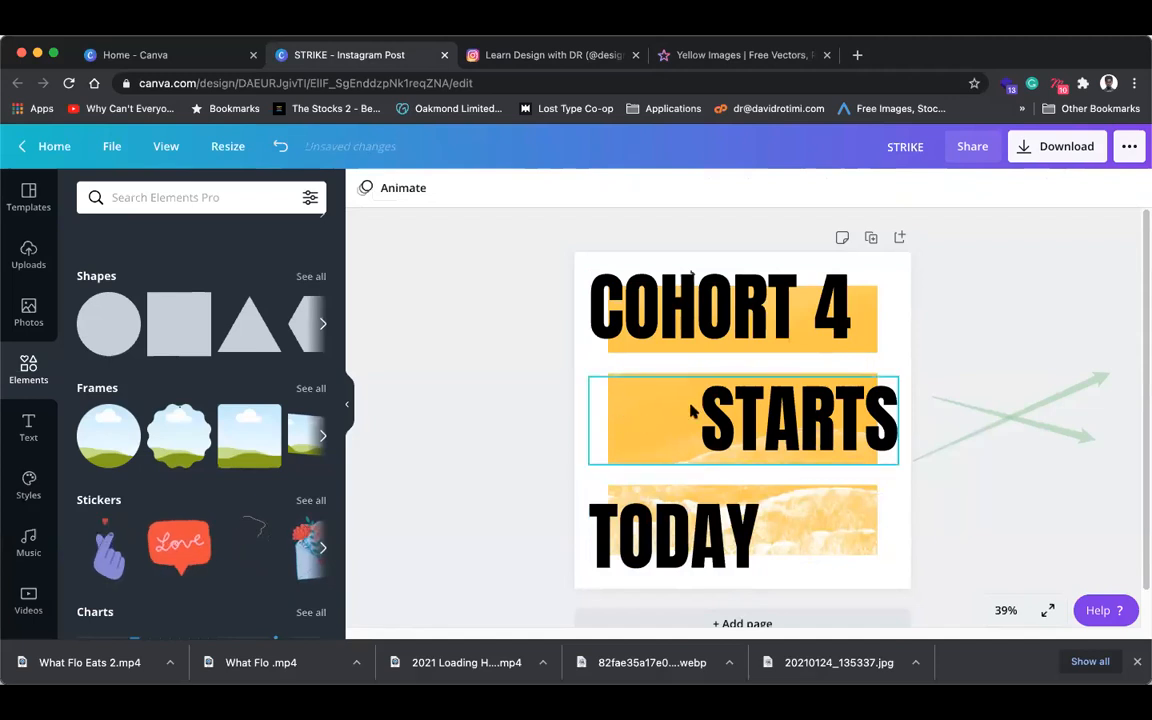
- Add a body text box and place it on the middle yellow block in the space before STARTS
click(29, 428)
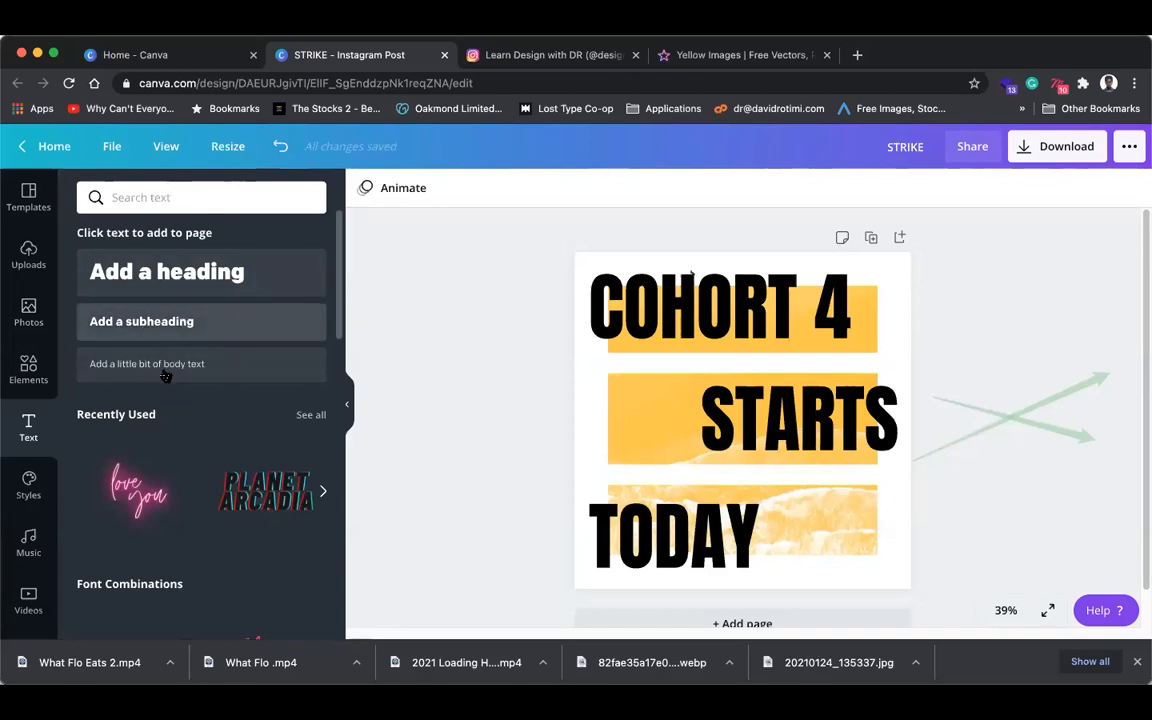
drag(548, 424, 664, 453)
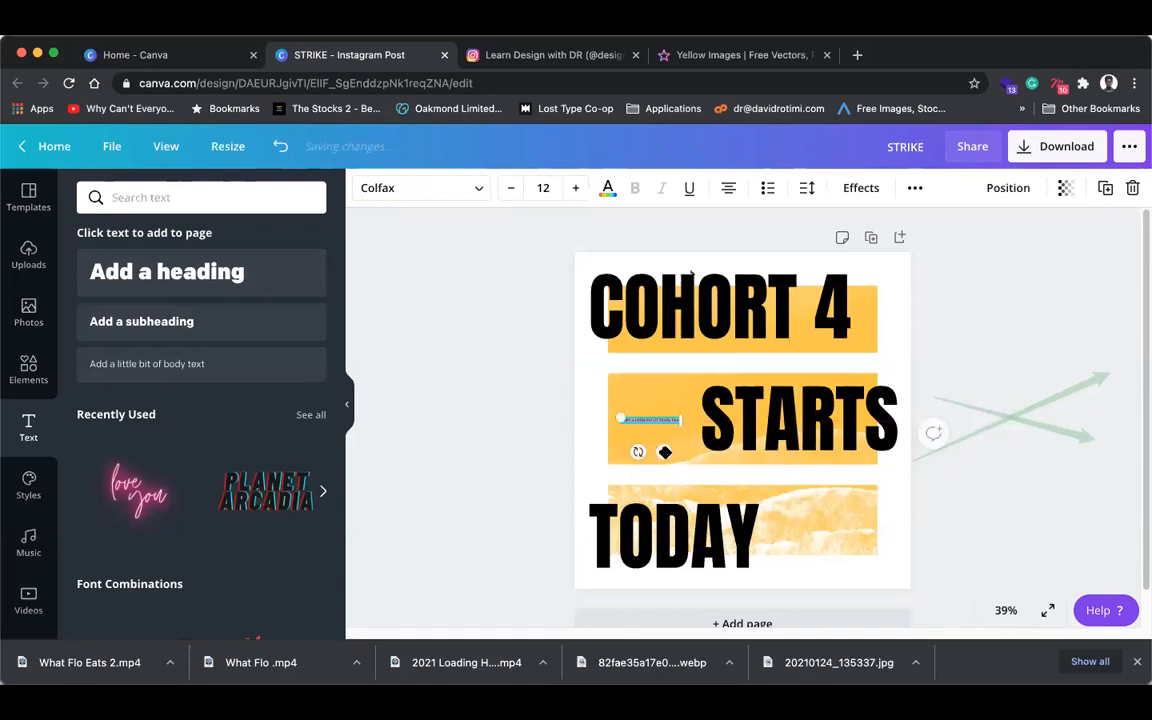
click(1006, 611)
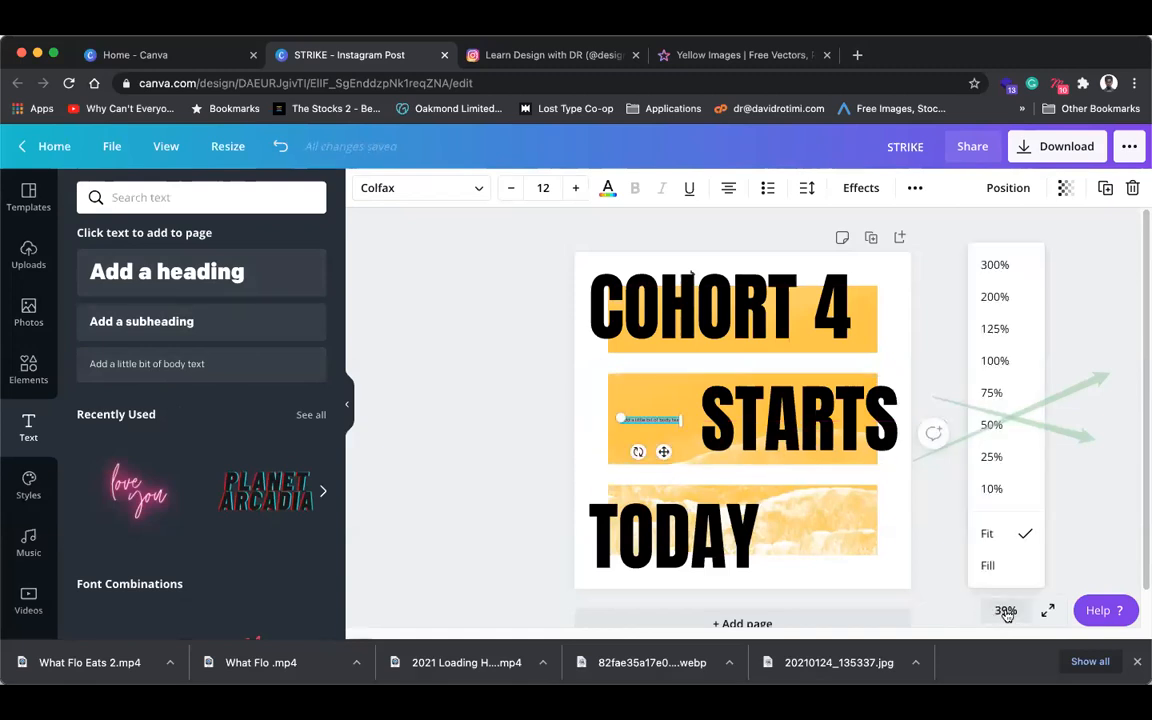
click(997, 428)
click(1006, 610)
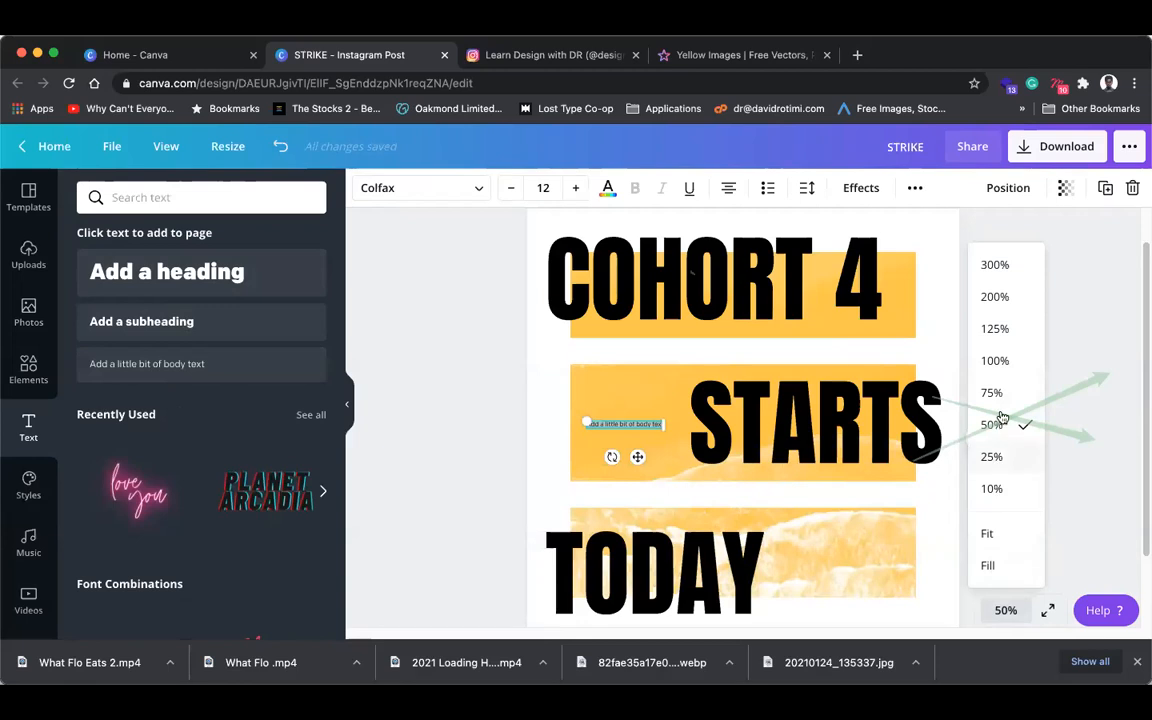
click(1002, 360)
click(1006, 610)
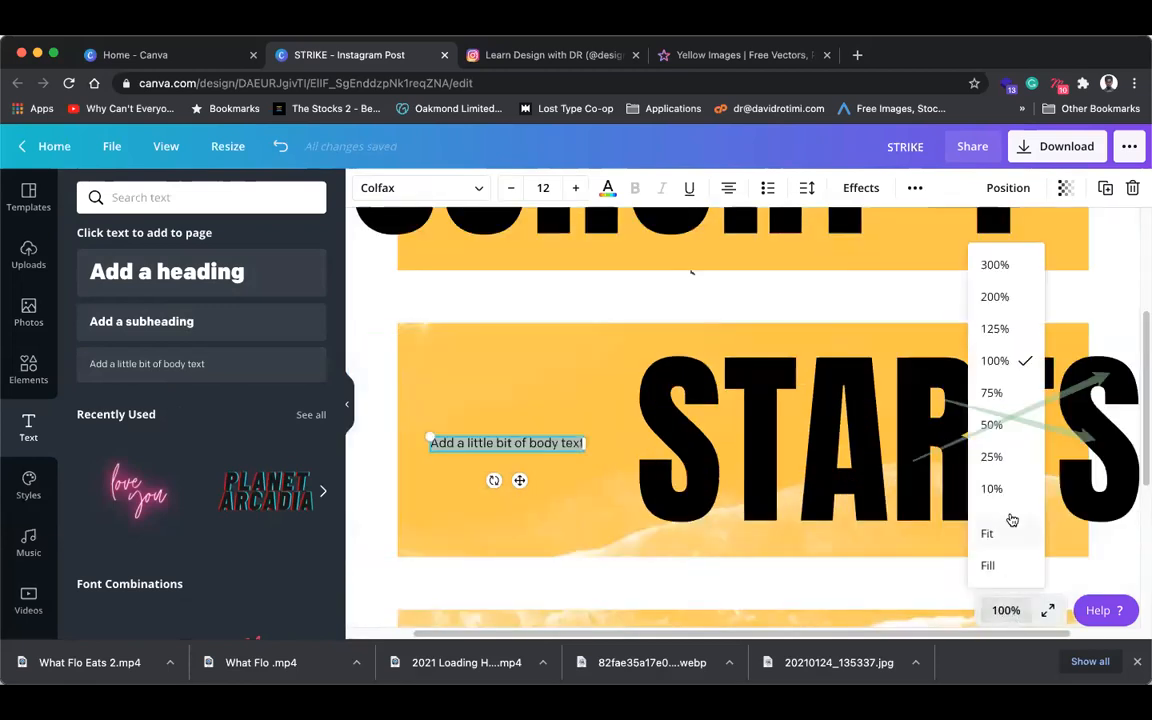
click(998, 426)
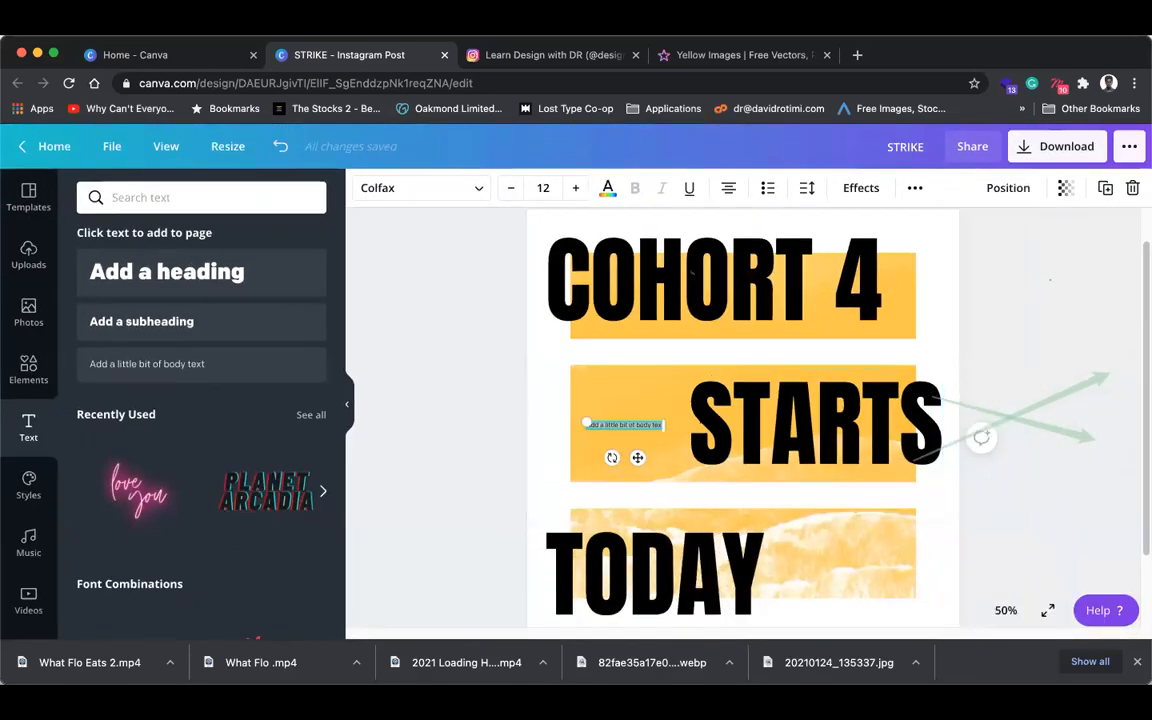
double_click(642, 425)
key(BackSpace)
text(Ldesignwithdr)
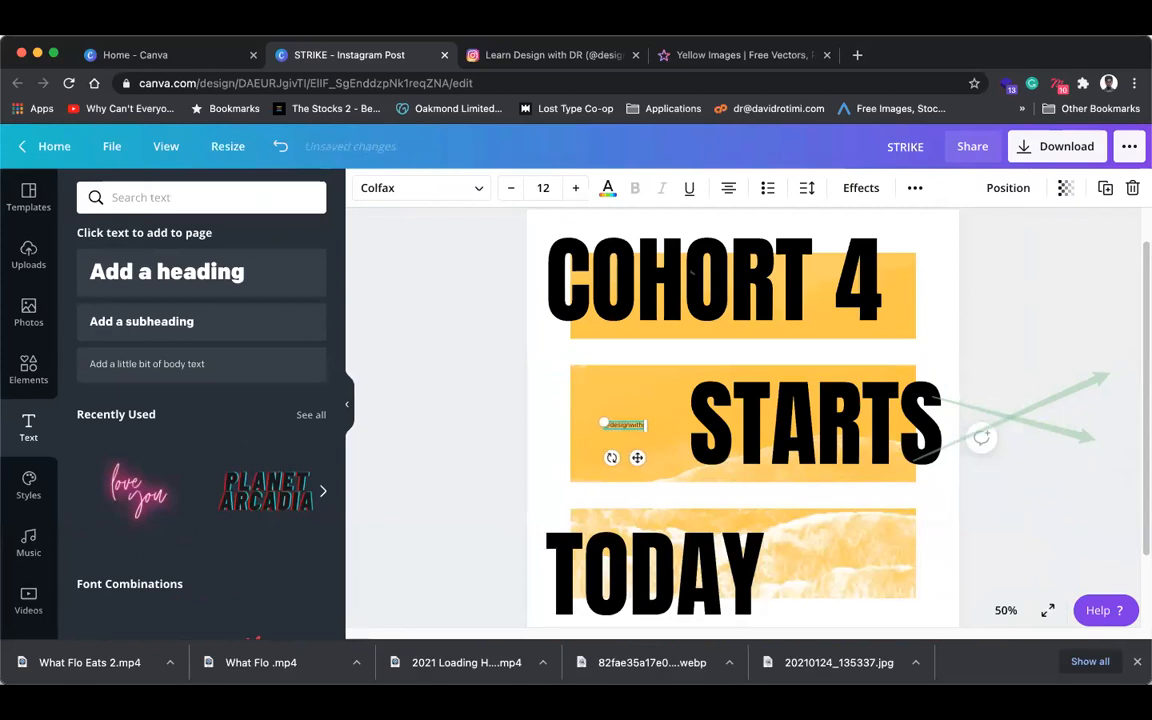
mouse_move(594, 416)
mouse_down()
mouse_move(571, 393)
mouse_move(588, 417)
mouse_up()
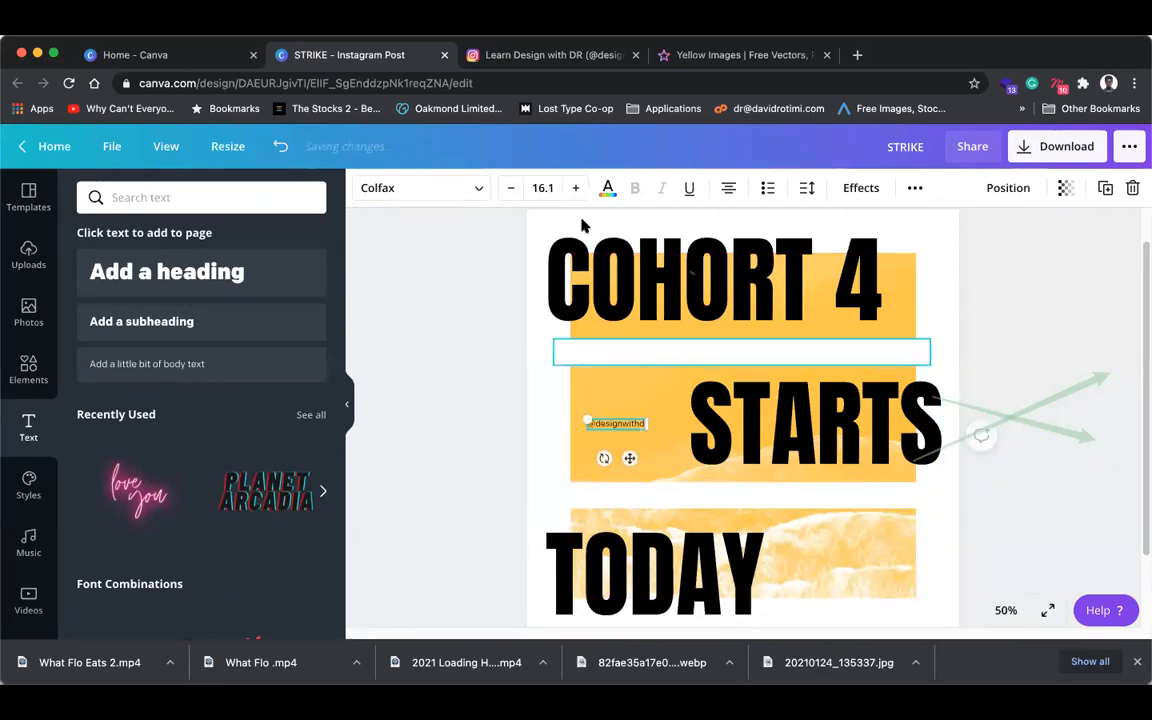
click(575, 188)
click(575, 188)
click(575, 188)
click(575, 188)
click(575, 188)
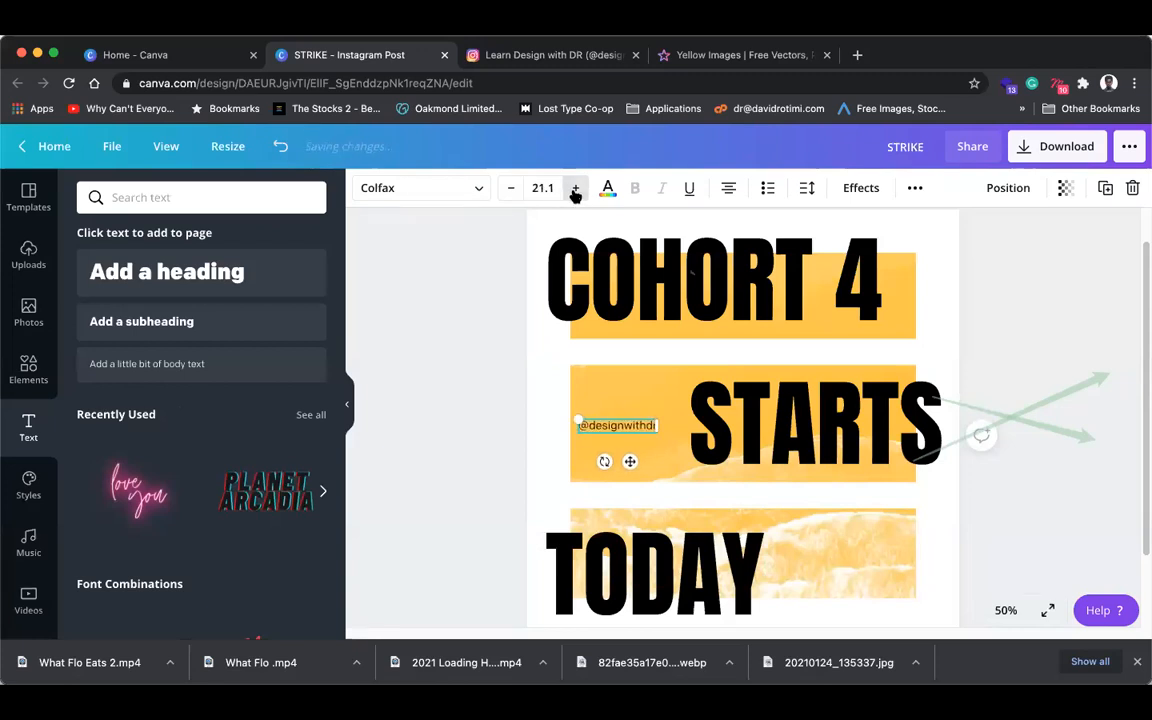
click(575, 188)
click(494, 296)
click(620, 425)
drag(635, 428, 645, 428)
click(979, 511)
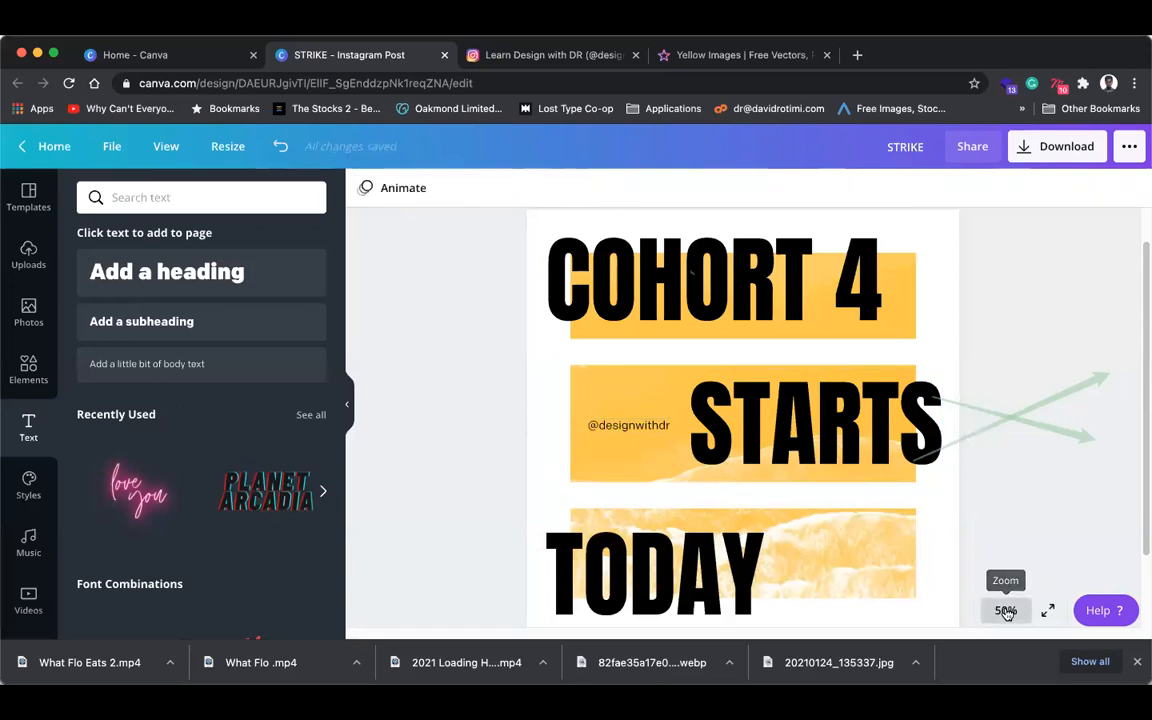
- Review the available download formats and download the finished post as a PNG at size 1, 1080 × 1080 px
click(1005, 609)
click(992, 456)
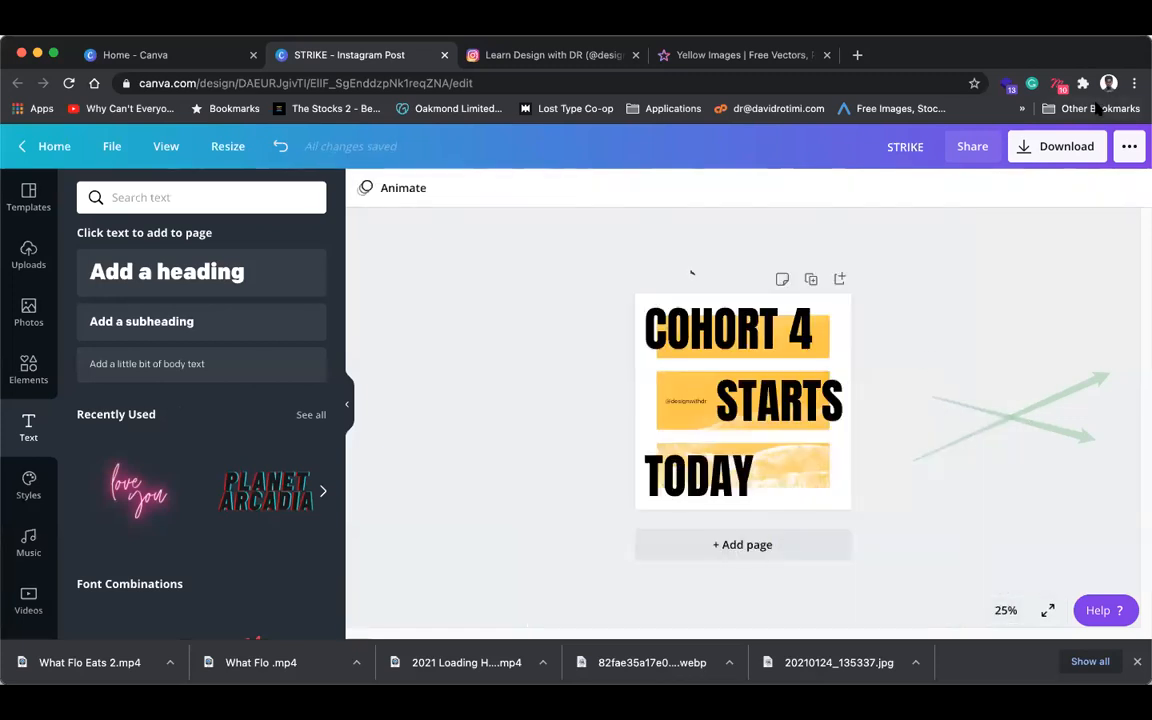
click(1030, 148)
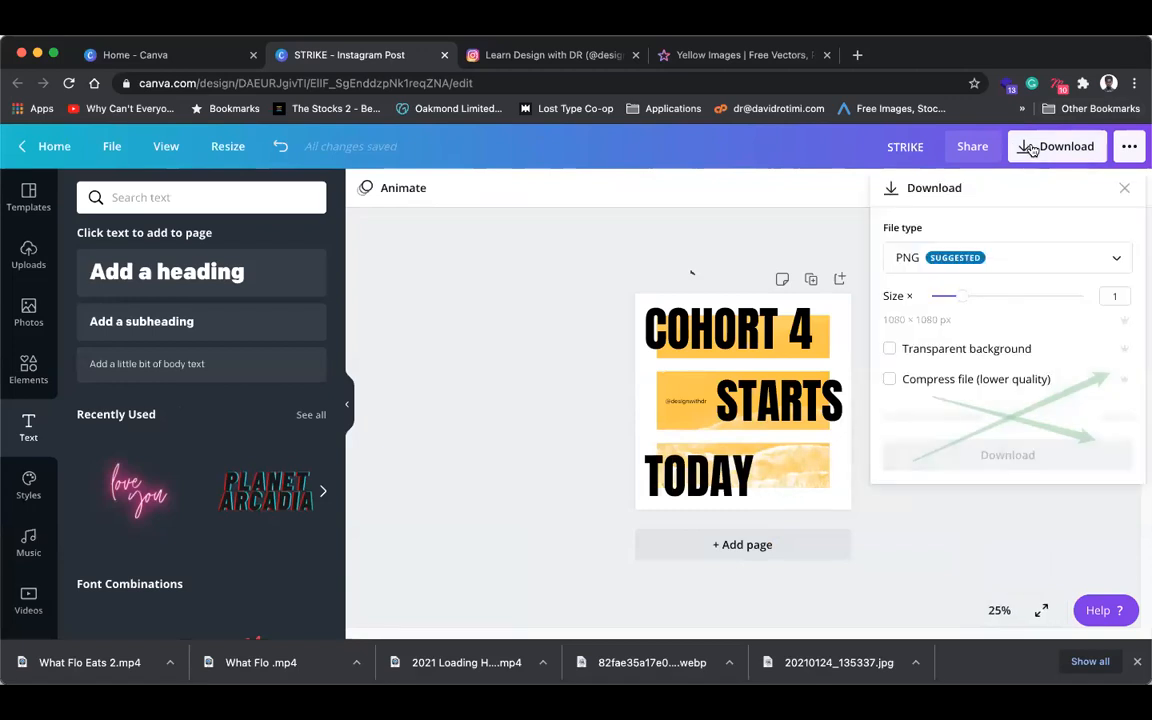
click(1054, 259)
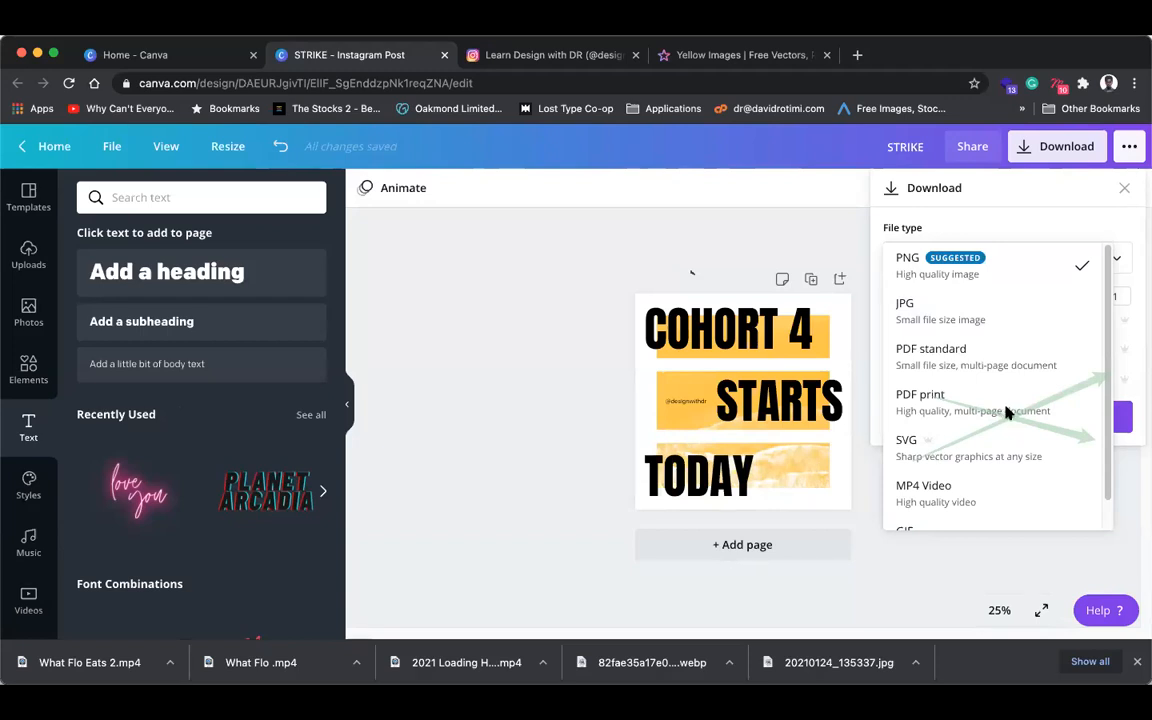
scroll(975, 445, down, 1)
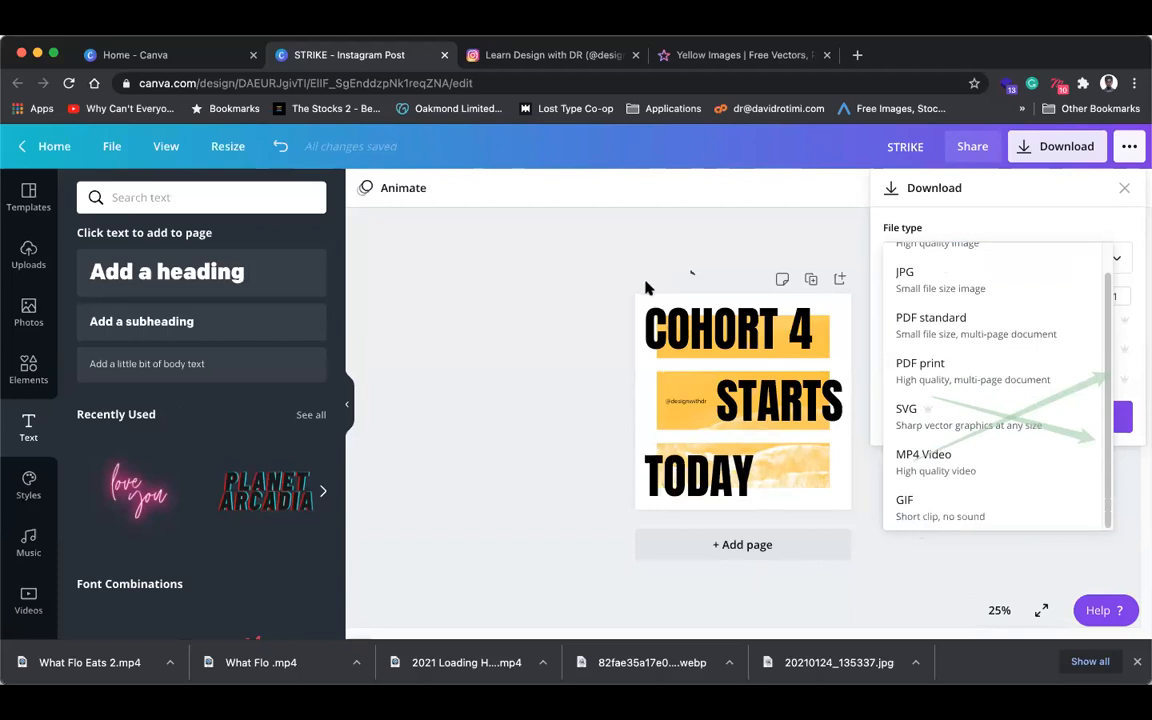
click(585, 302)
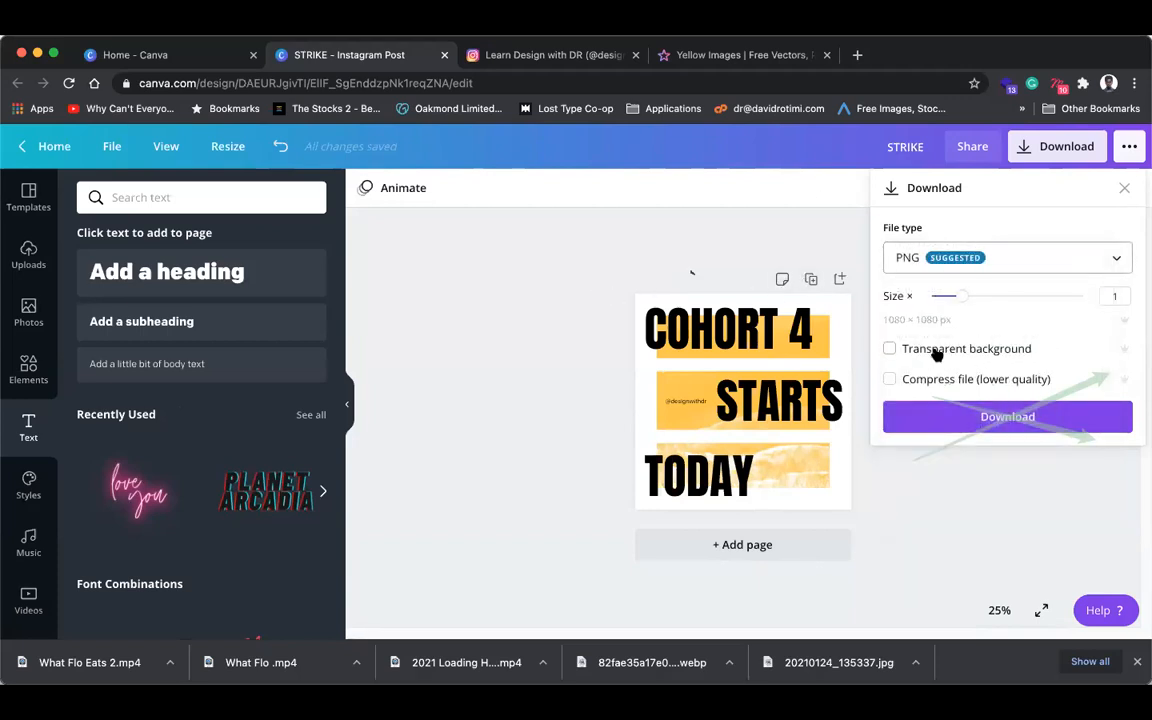
click(956, 420)
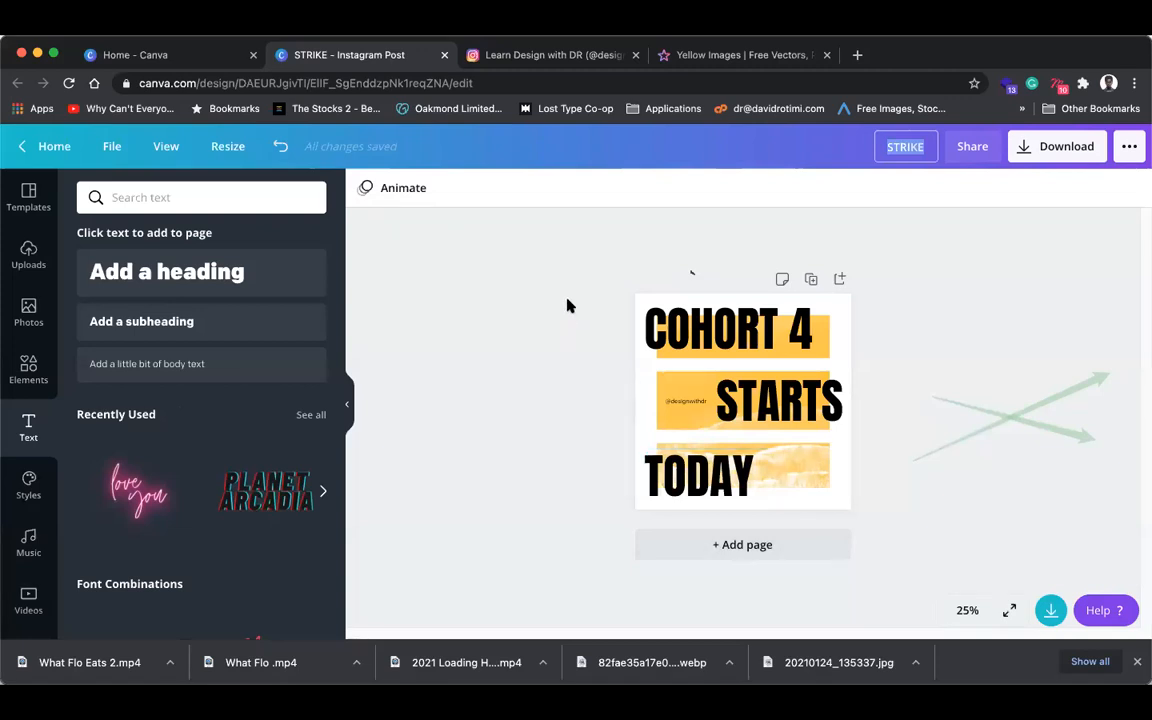
- Add a blank second page and insert the "INSERT COIN" font combination on it
click(731, 546)
scroll(268, 480, down, 2)
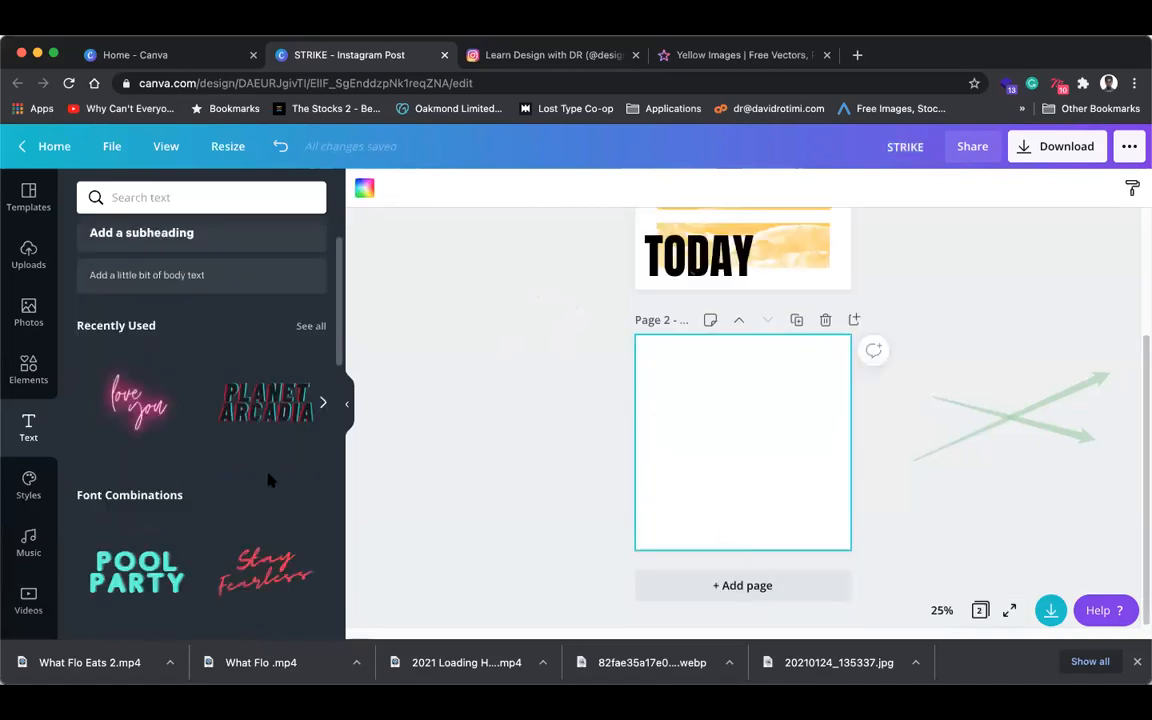
scroll(250, 485, down, 3)
scroll(270, 360, down, 2)
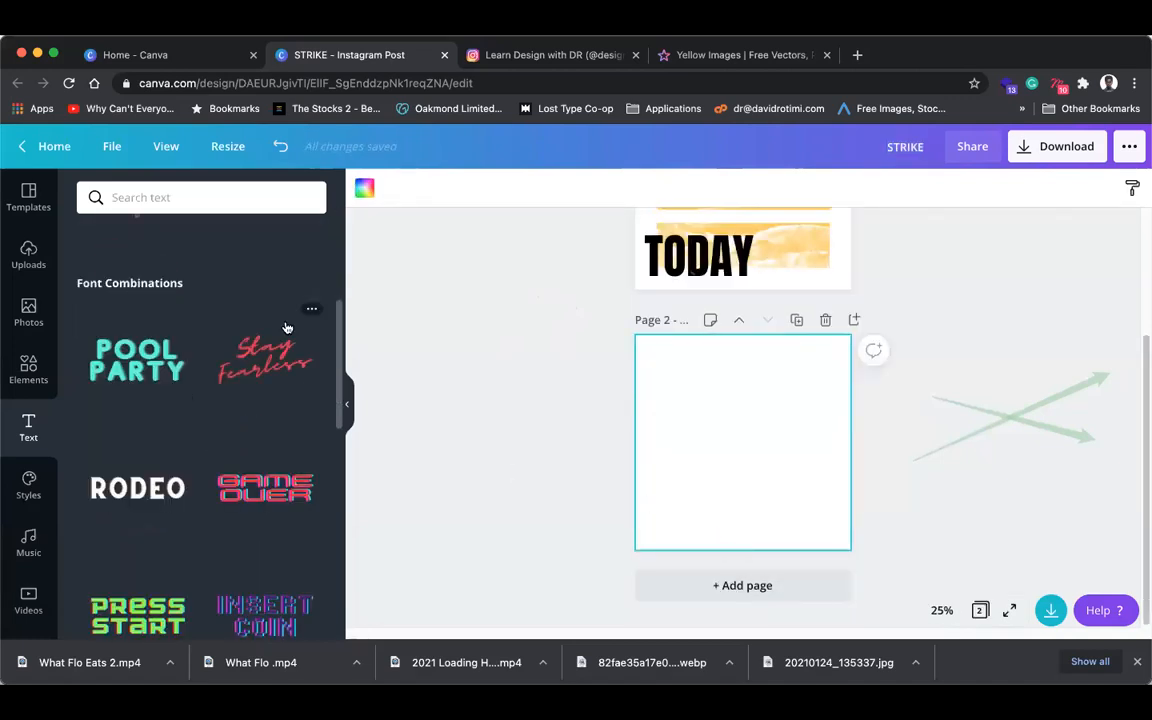
scroll(265, 494, down, 5)
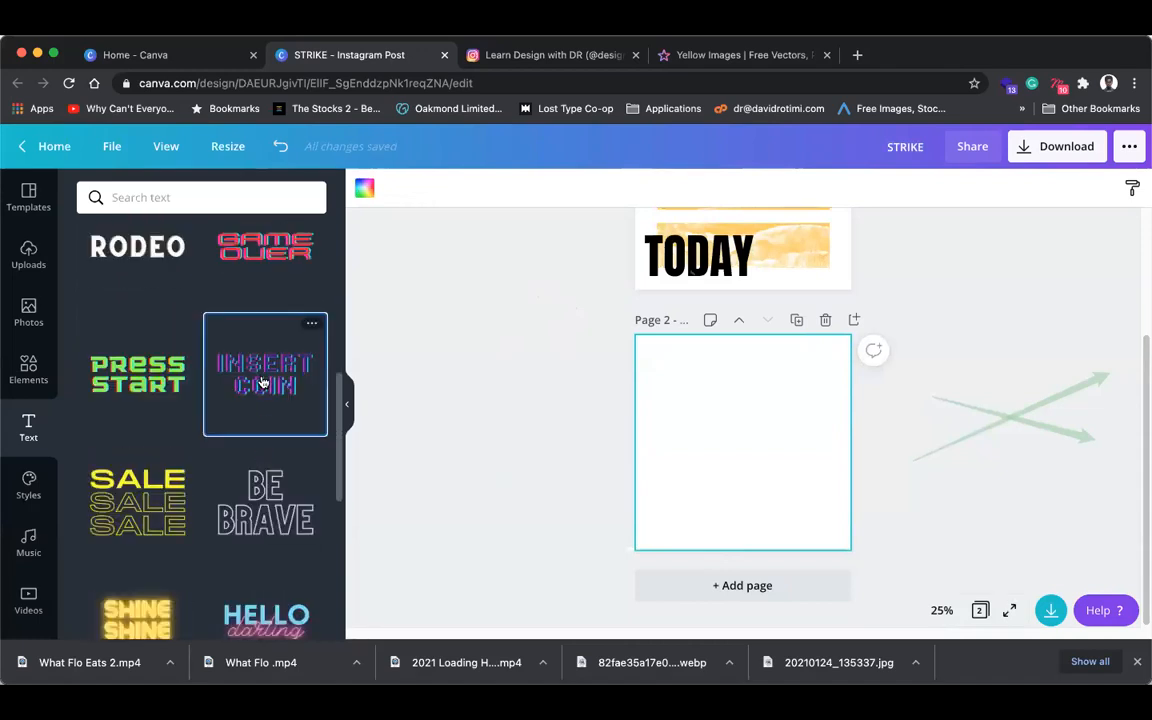
scroll(740, 437, up, 3)
scroll(700, 430, down, 3)
click(268, 387)
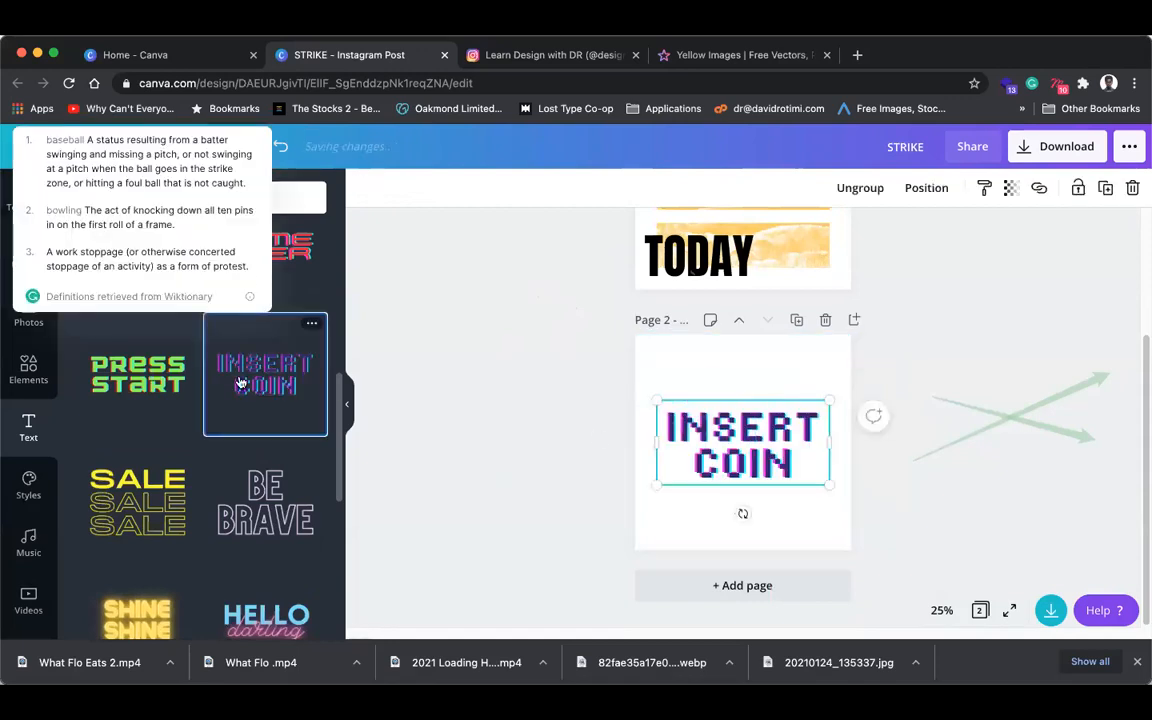
- Try to replace the INSERT line on page 2 with "GAME" and undo the edit
click(452, 416)
double_click(719, 418)
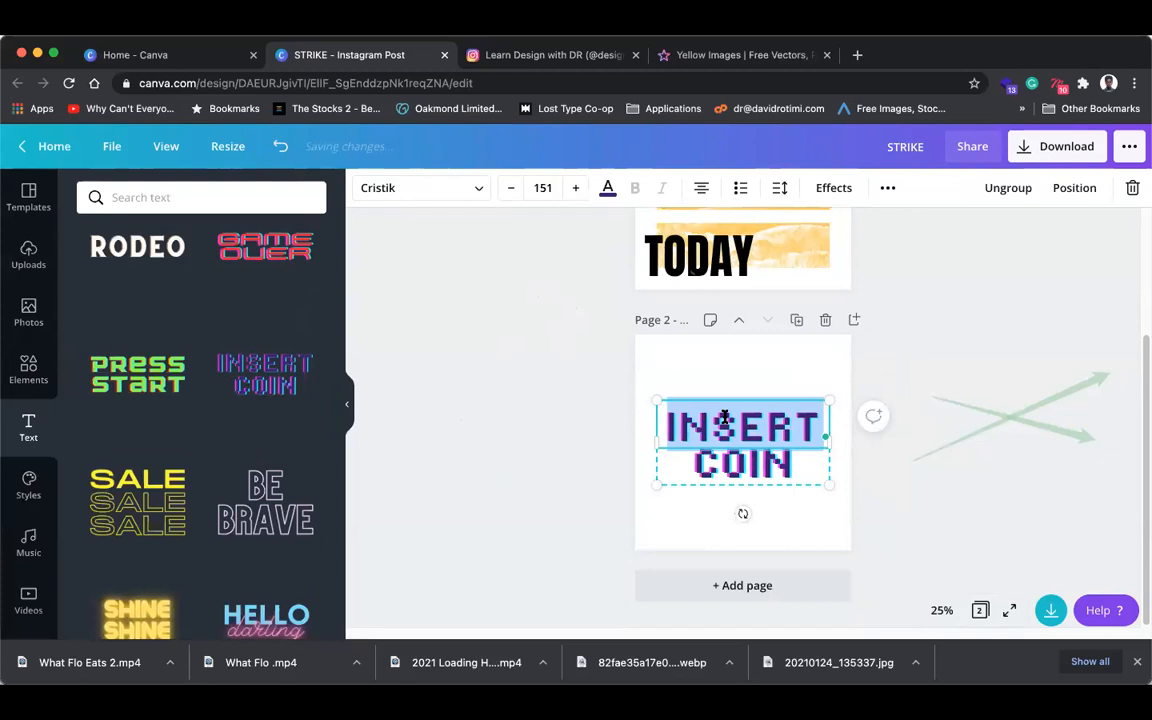
text(GAME)
click(936, 452)
click(822, 453)
click(748, 445)
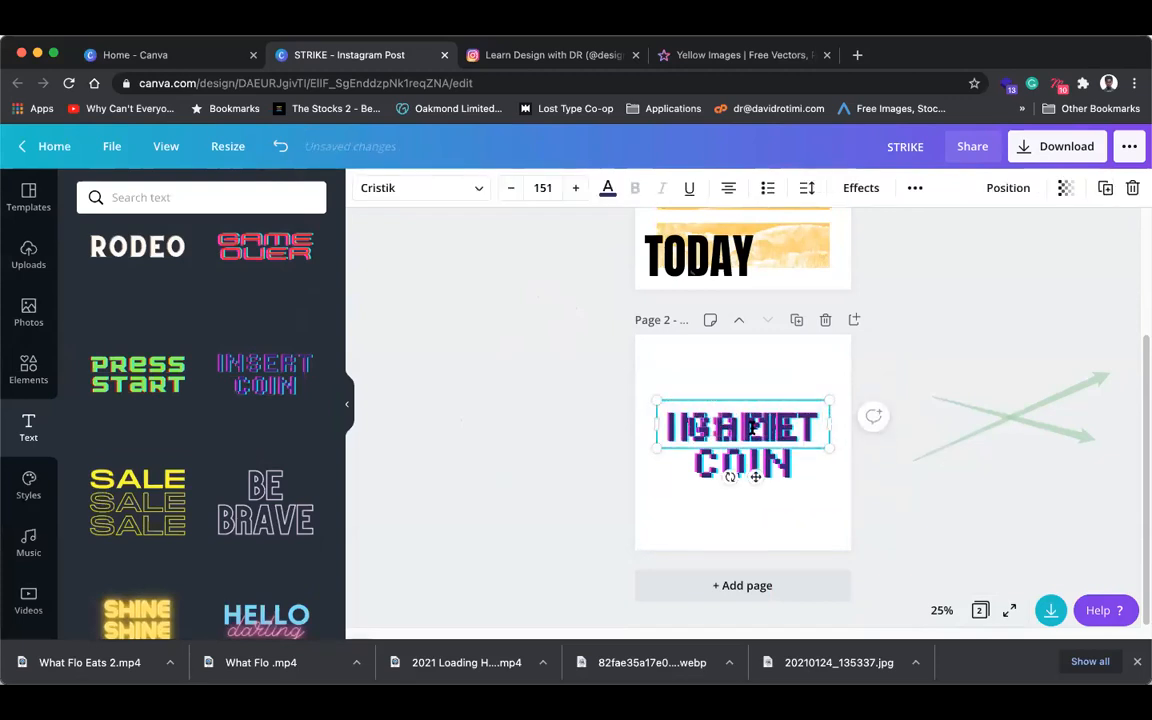
click(753, 427)
click(908, 512)
key(ctrl+z)
key(ctrl+z)
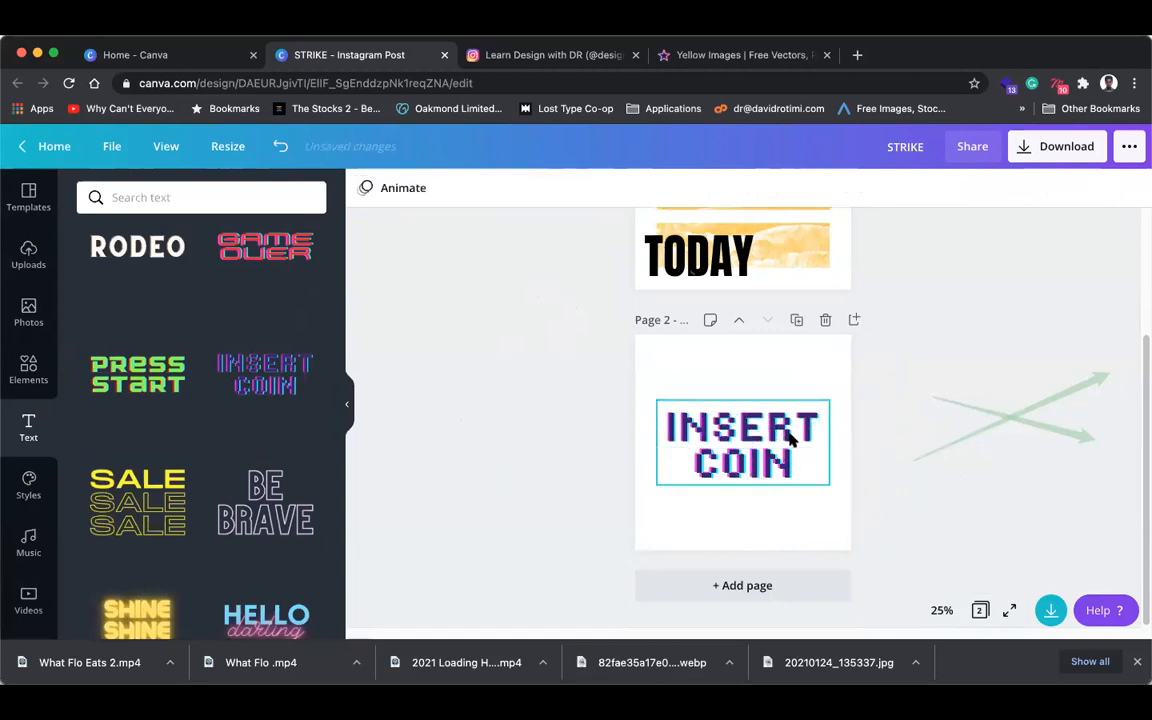
- Try to replace the COIN line on page 2 with "OVER" and undo the edit
click(790, 437)
double_click(790, 434)
text(OVER)
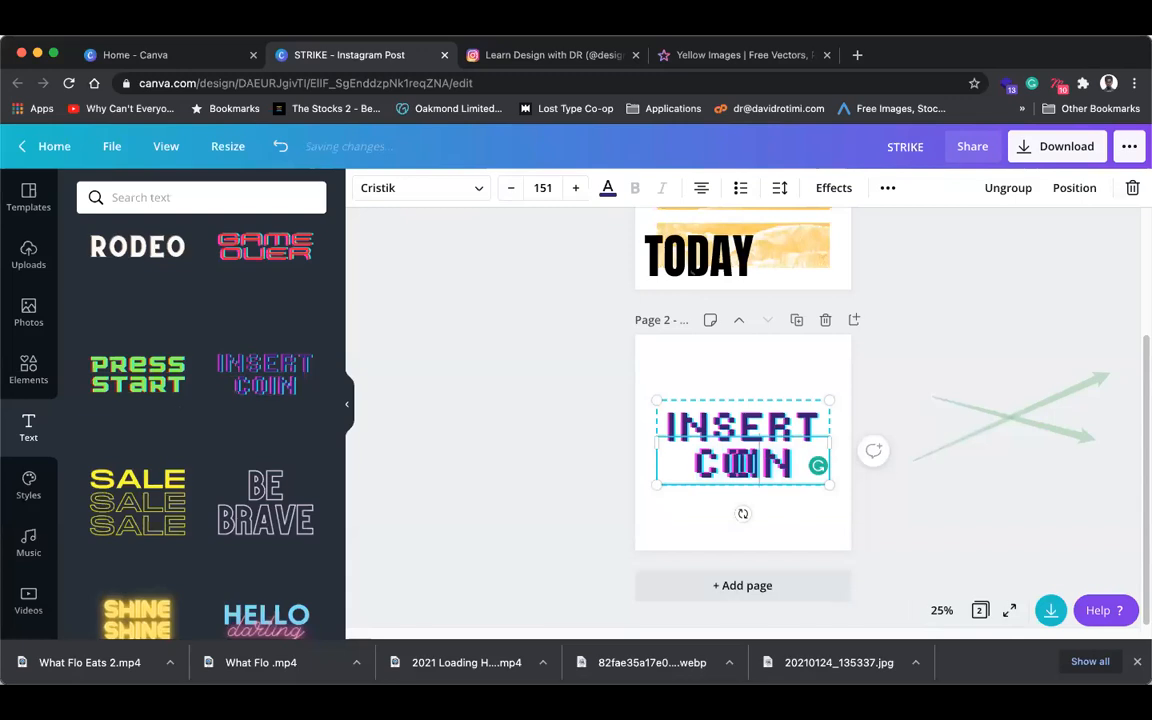
click(838, 470)
key(ctrl+z)
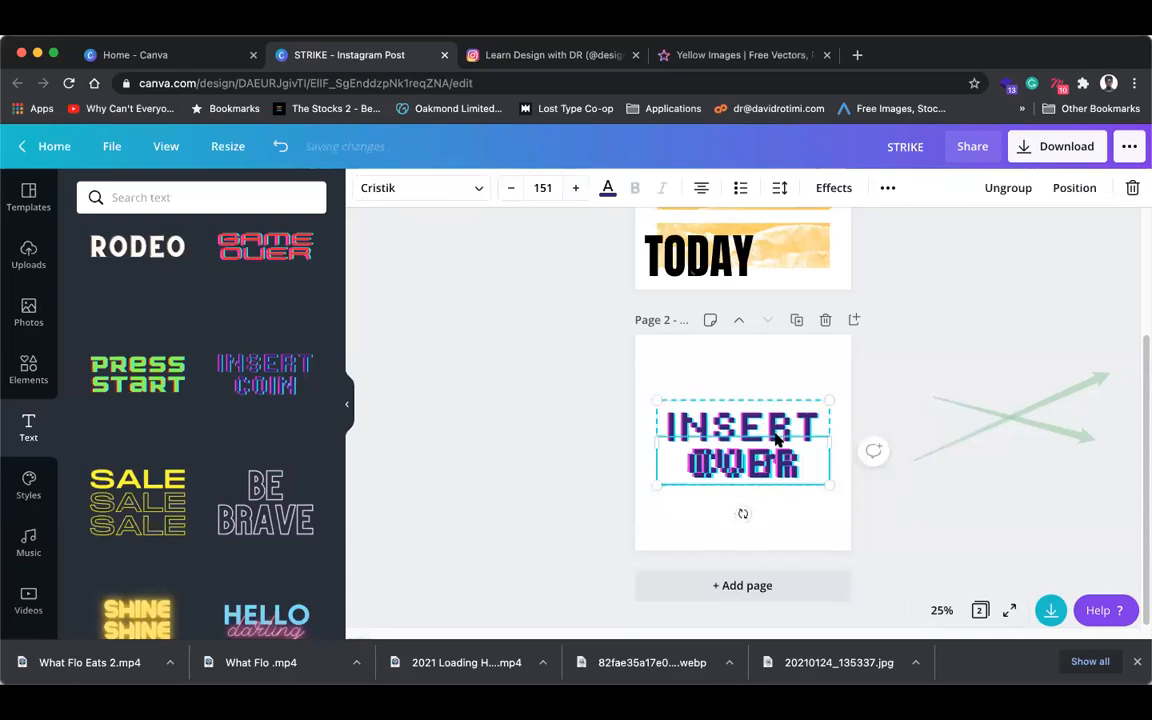
key(ctrl+z)
- Try to clear the overlapping text on the INSERT line and undo the remaining text edits
click(757, 434)
key(BackSpace)
click(926, 501)
click(794, 424)
key(Delete)
click(780, 420)
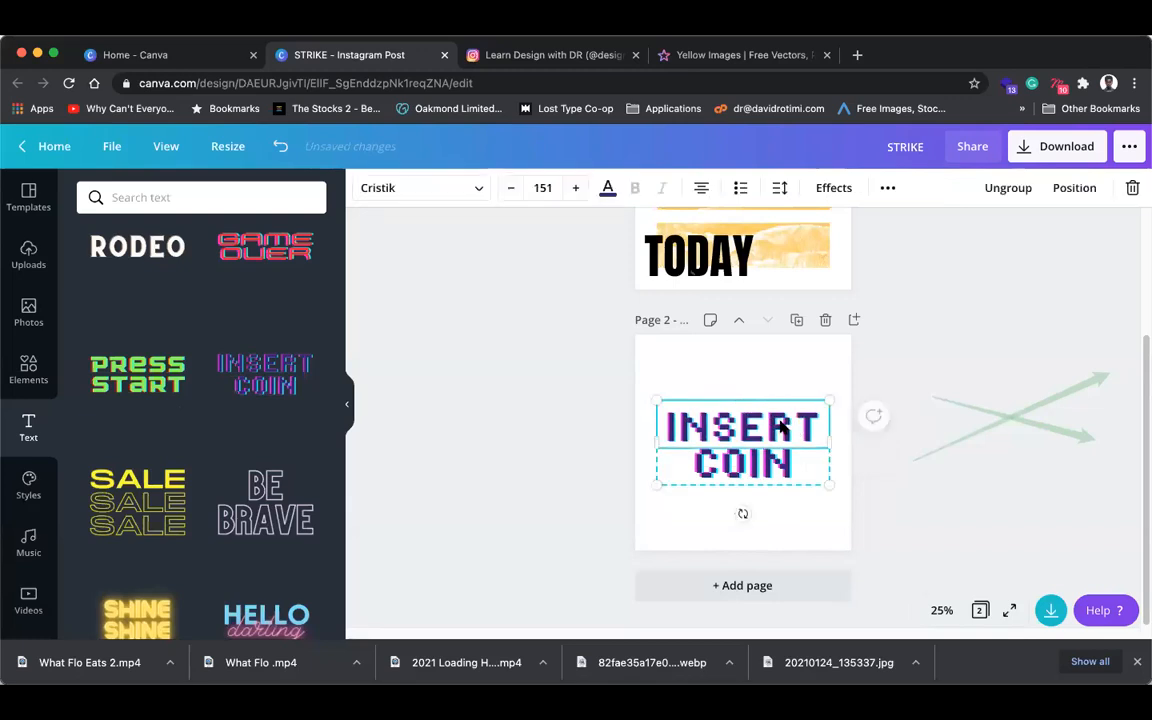
key(ctrl+z)
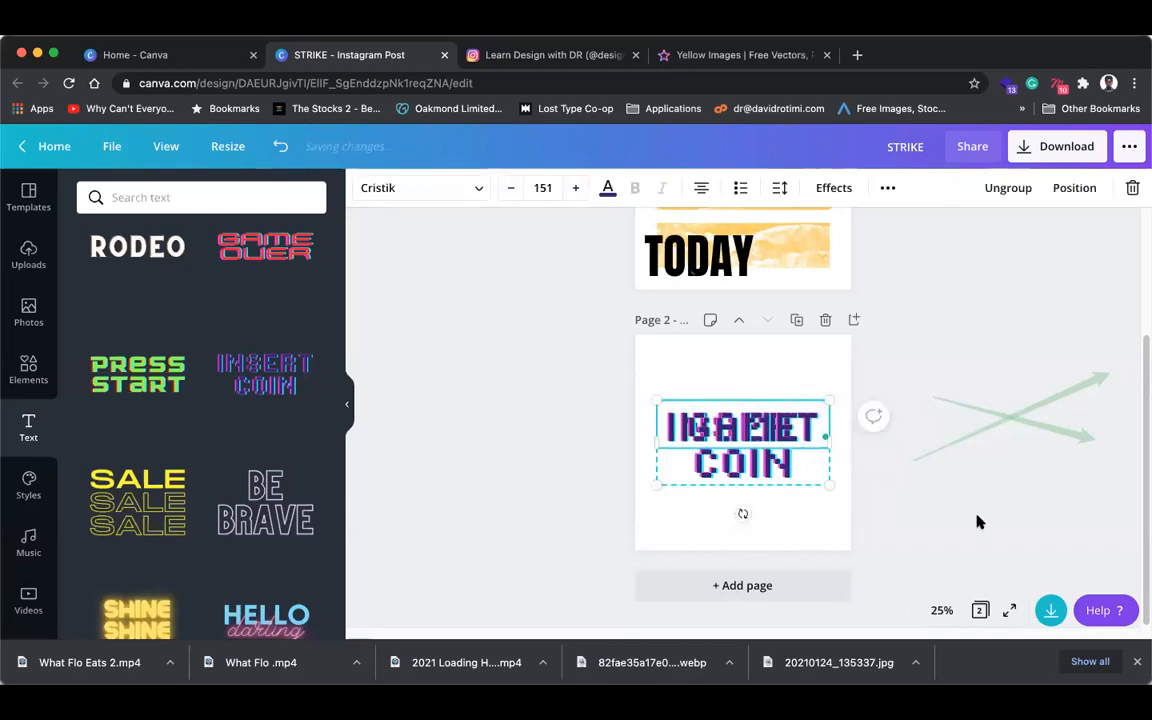
key(ctrl+z)
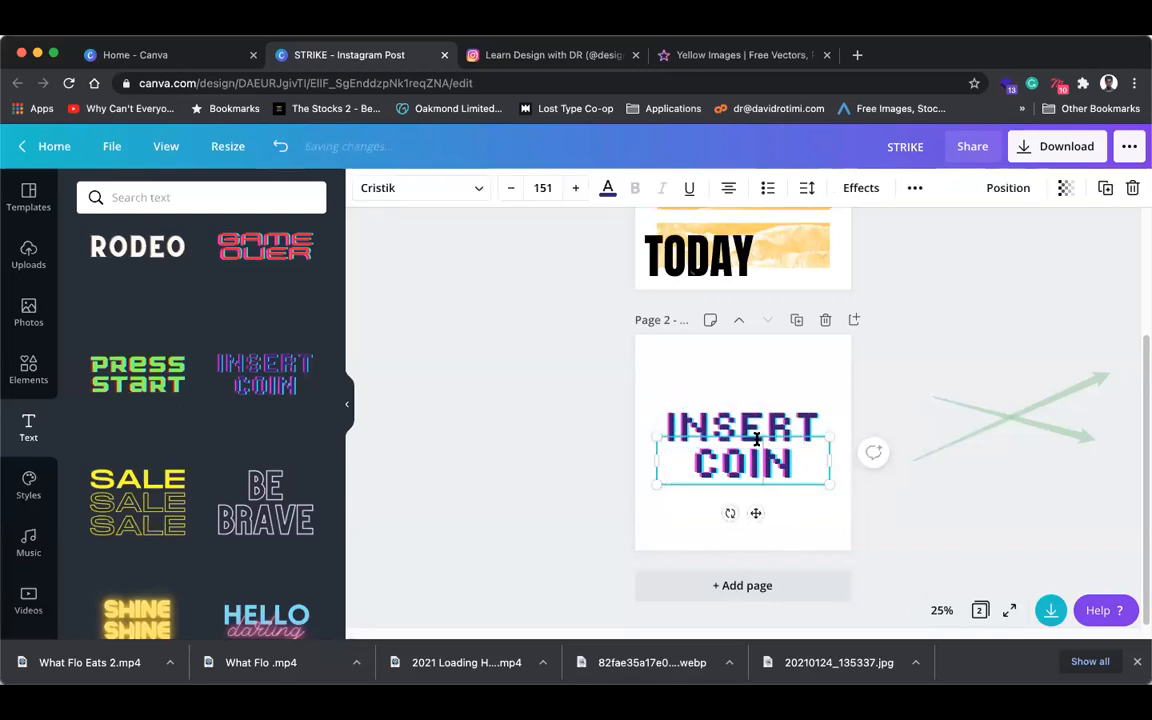
- Delete the INSERT and COIN text lines from page 2
click(768, 428)
key(Delete)
key(Delete)
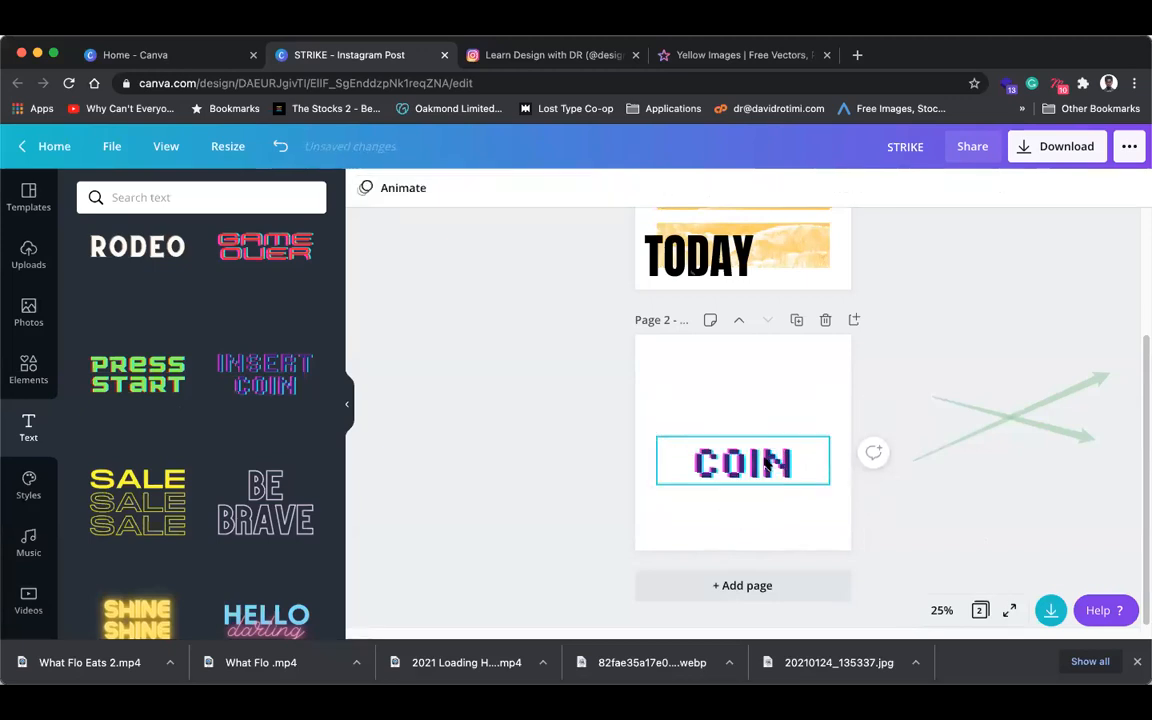
click(763, 466)
key(Delete)
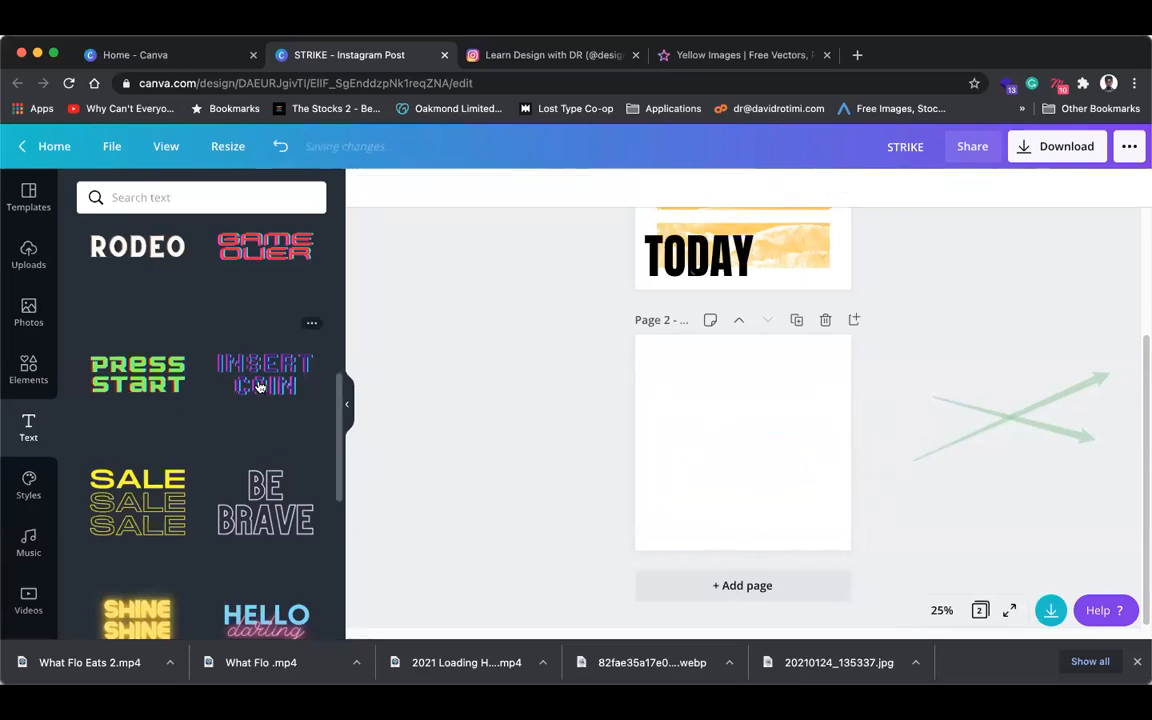
- Insert the "INSERT COIN" font combination on page 2 again and change its two lines to "GAME" and "OVER"
click(322, 375)
click(720, 427)
click(720, 427)
text(GAME)
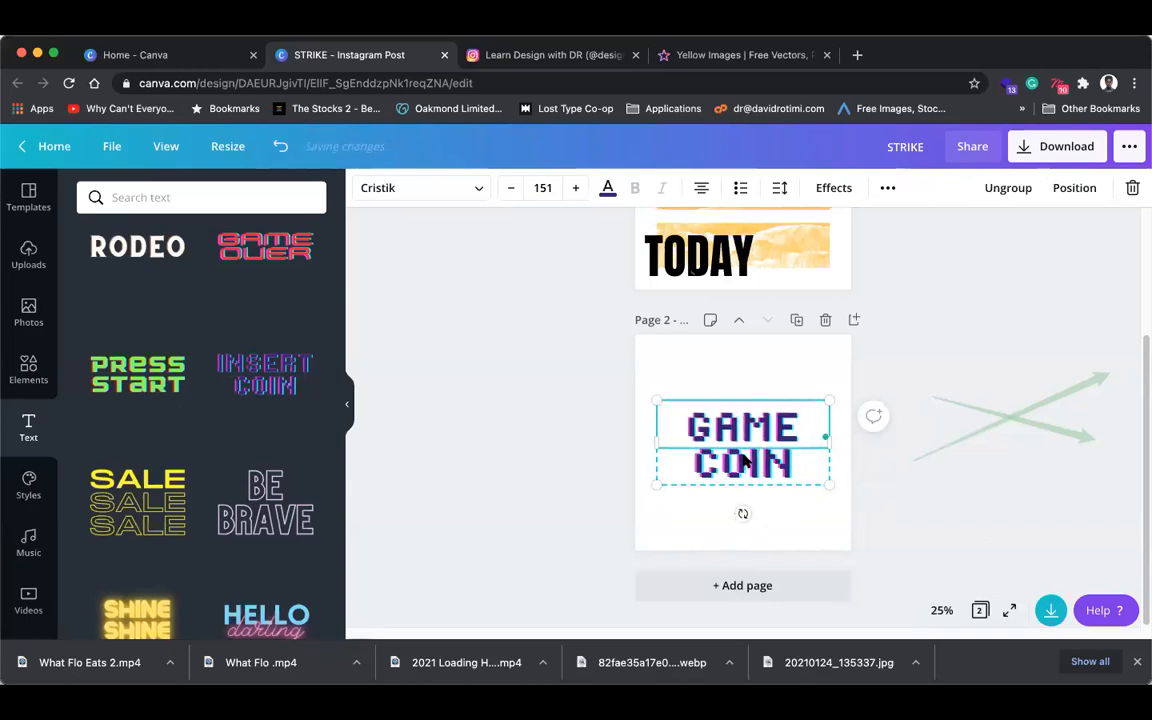
double_click(742, 455)
text(OVER)
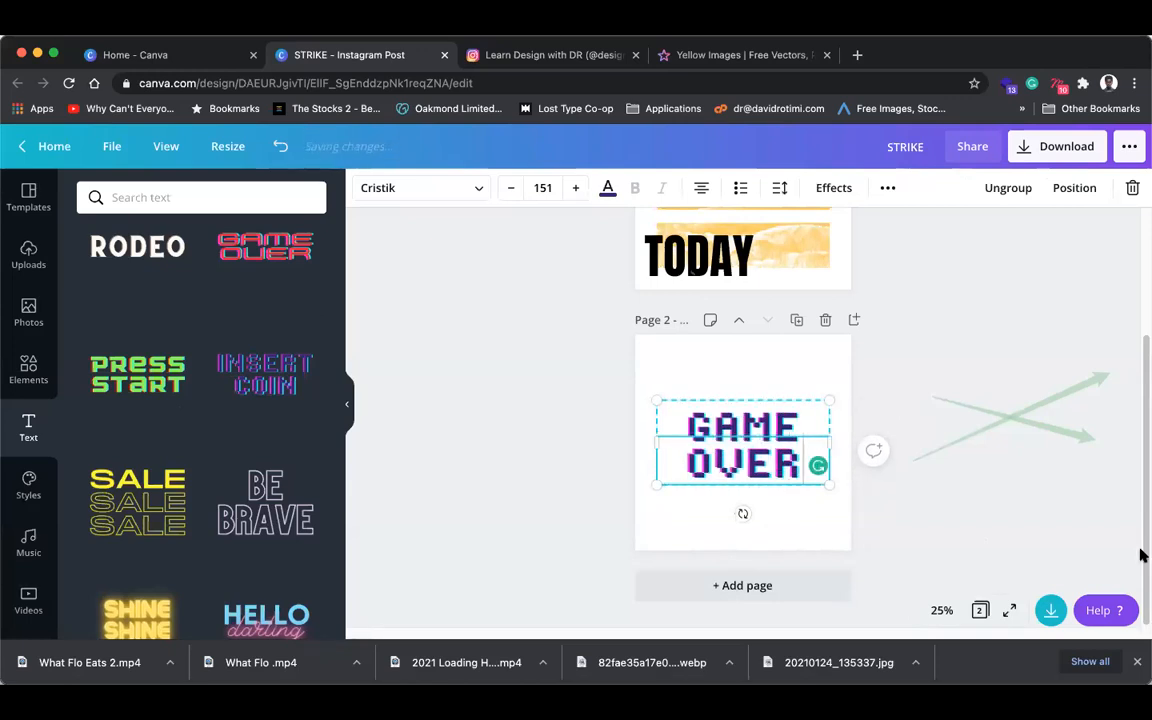
click(920, 370)
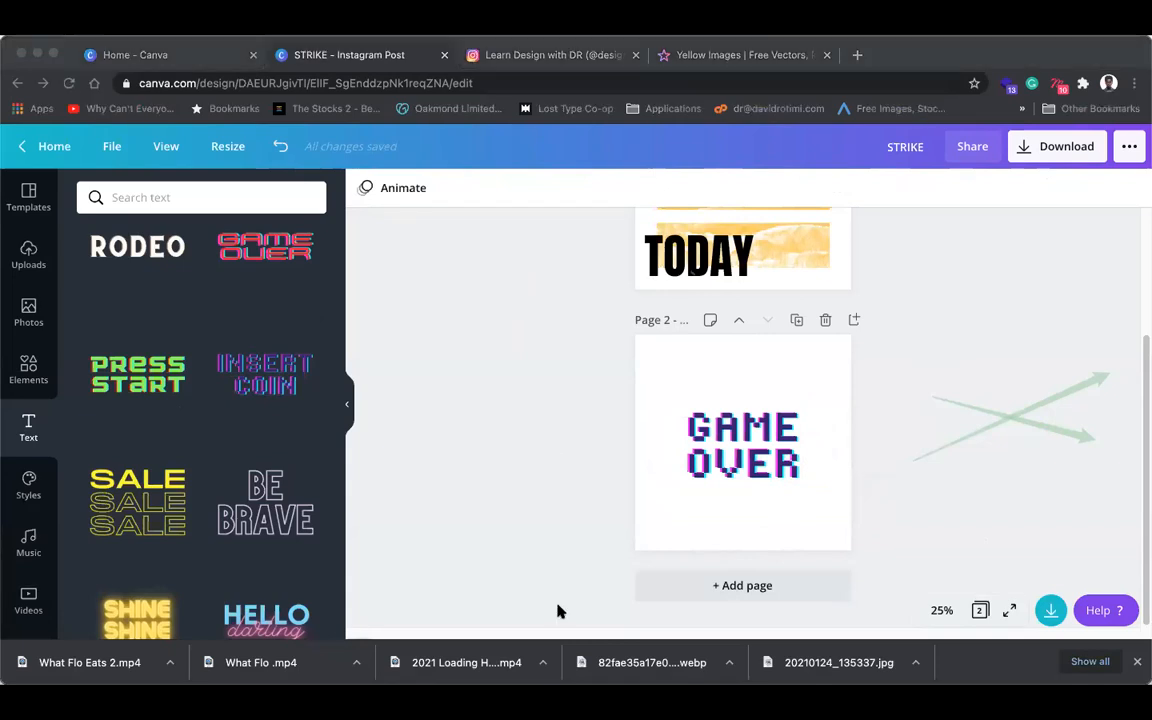
- Apply the trending Gagalin font and colour style to page 1, viewed at 50% zoom
click(550, 445)
scroll(700, 420, up, 3)
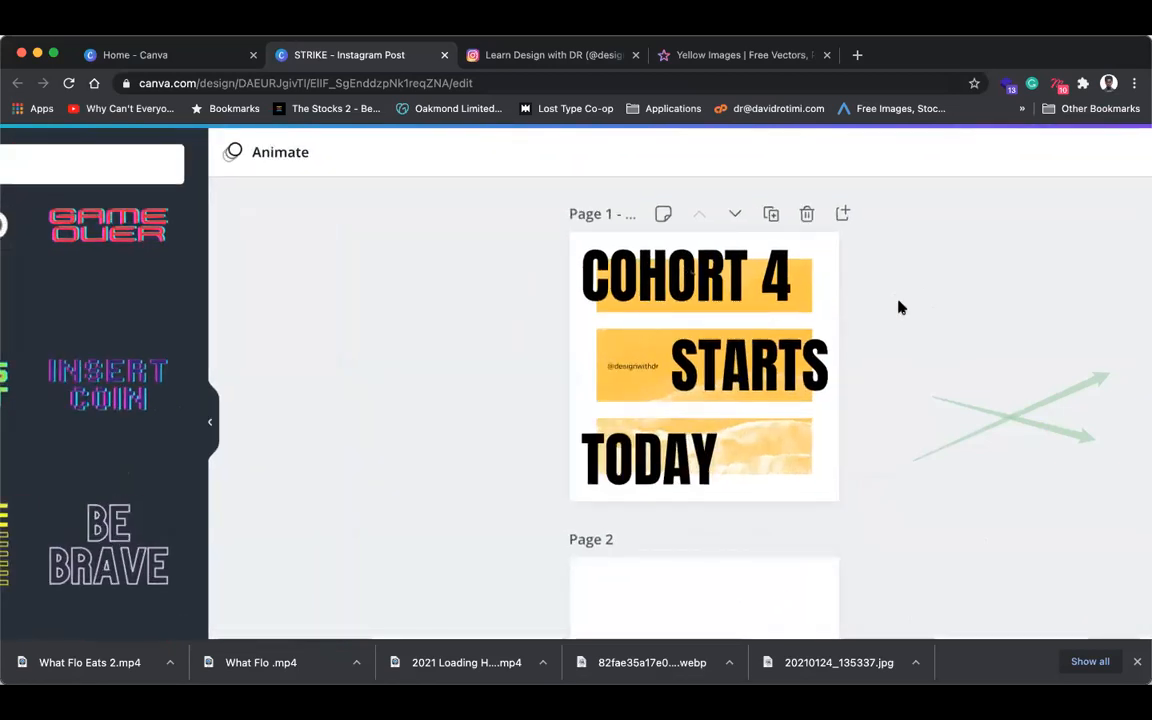
click(943, 610)
click(938, 424)
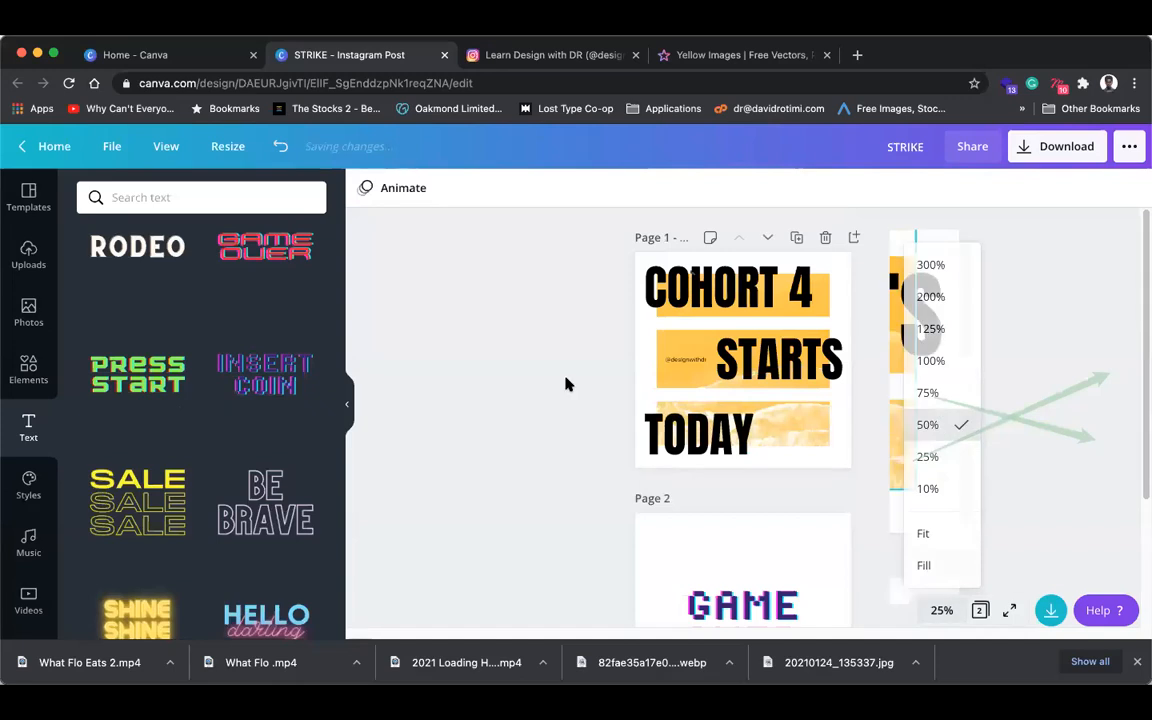
click(27, 495)
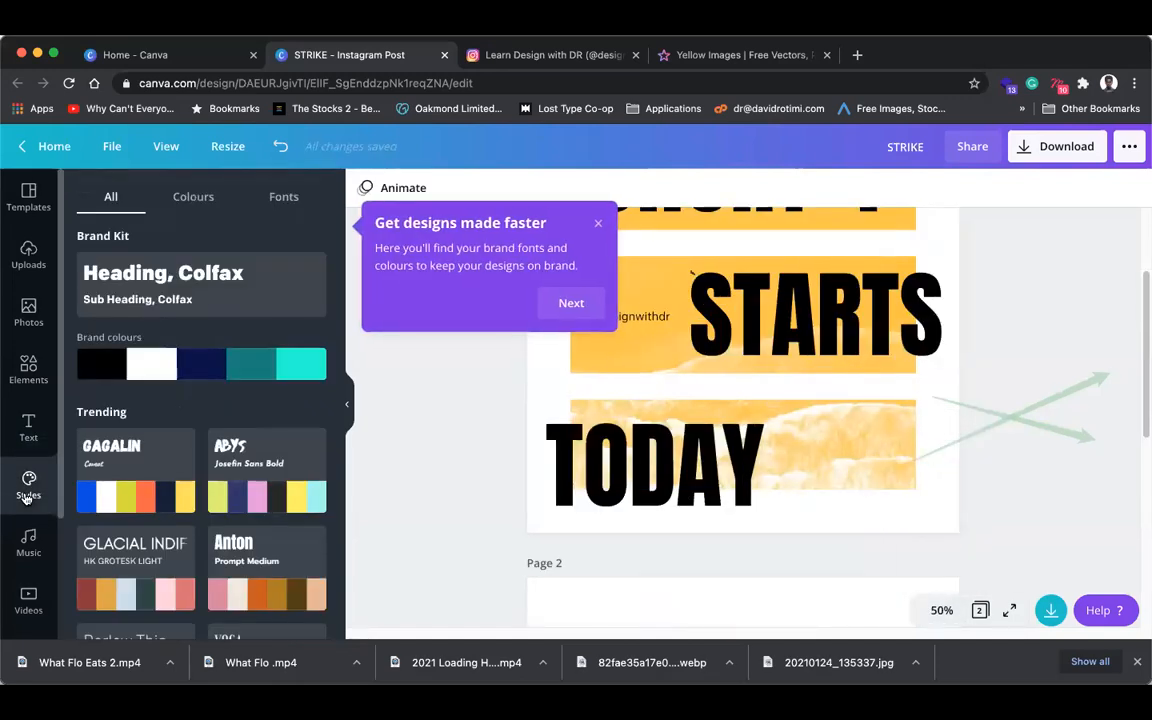
click(597, 223)
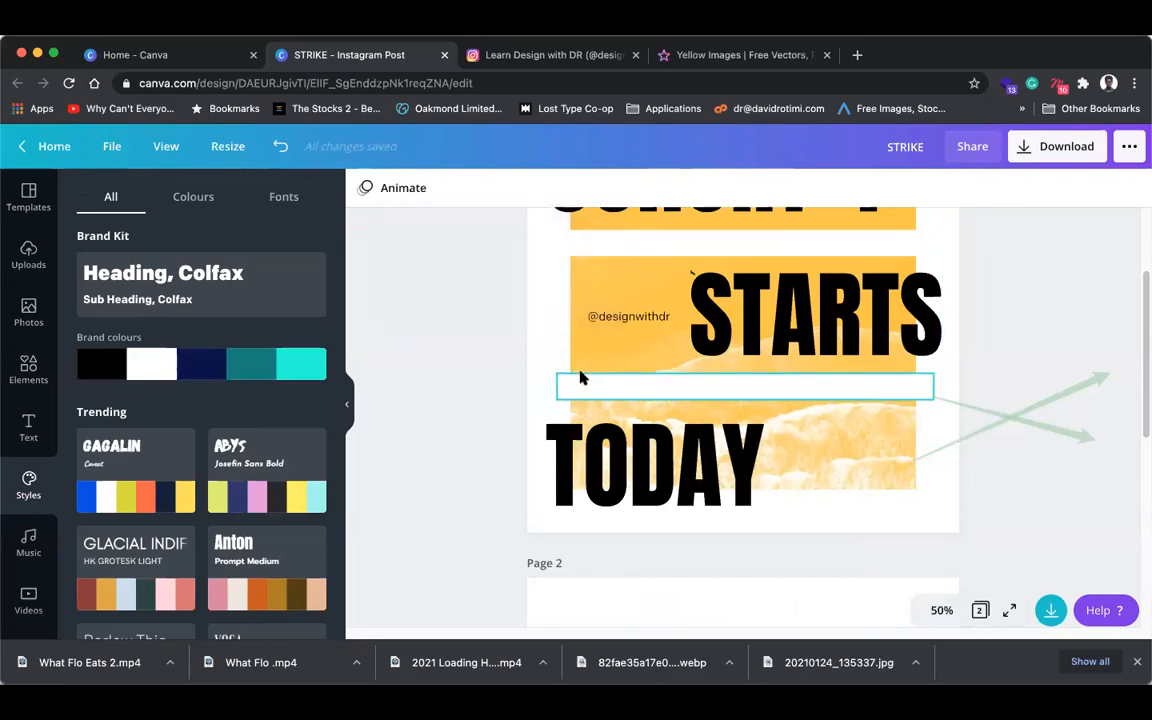
scroll(580, 378, up, 3)
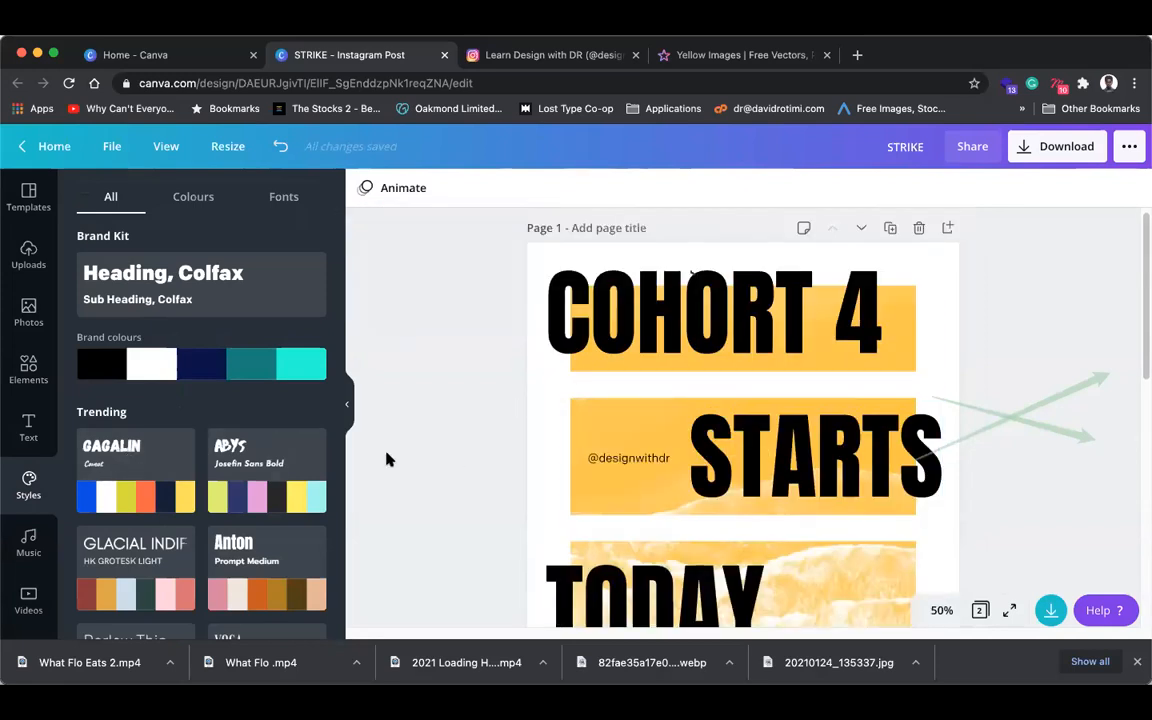
click(128, 461)
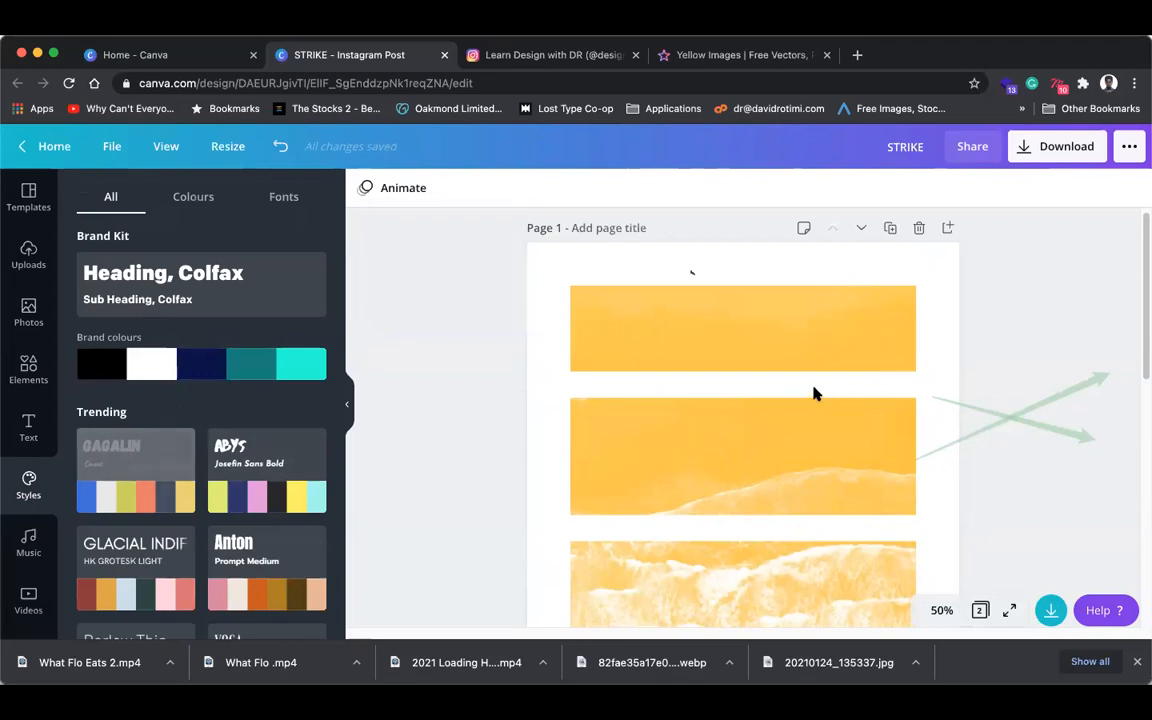
scroll(812, 392, down, 1)
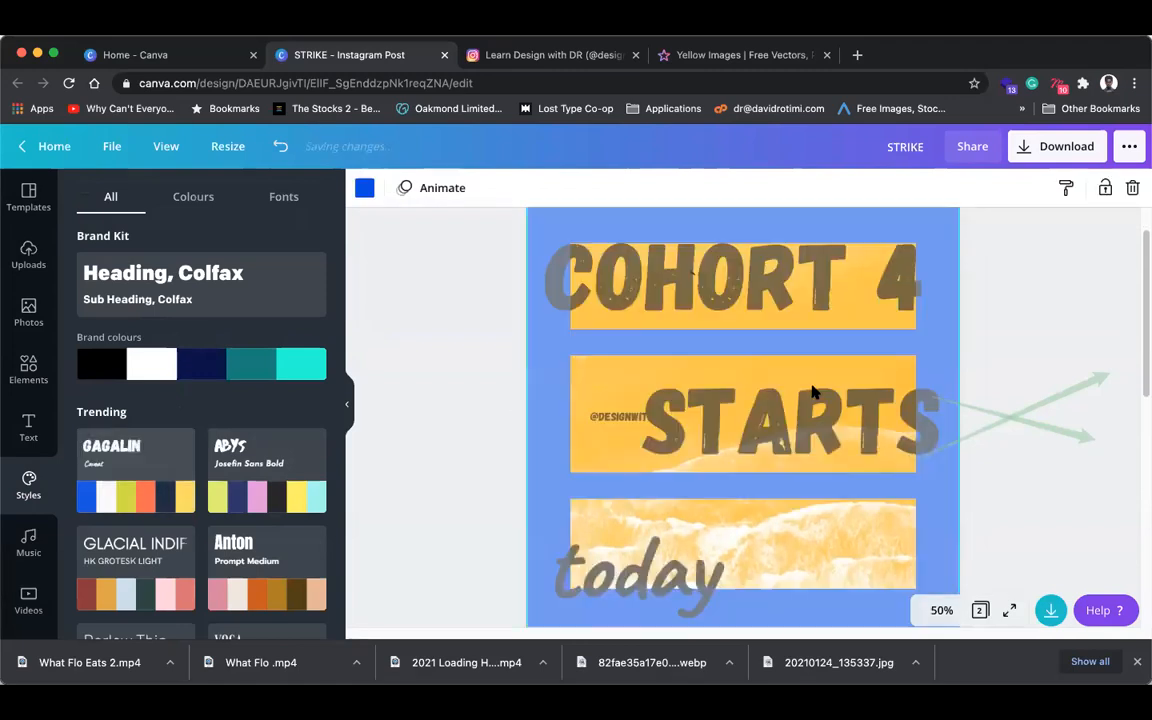
click(1071, 308)
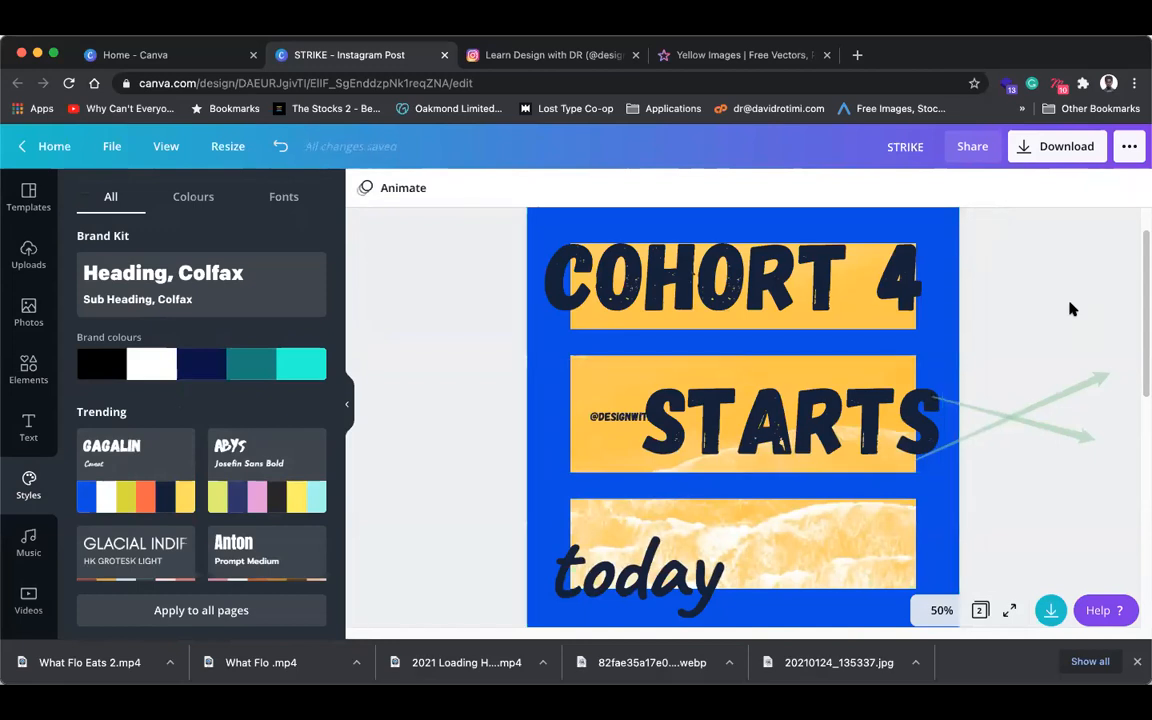
- Apply the trending Abys and Josefin Sans Bold style with its yellow-green palette to page 1
click(258, 468)
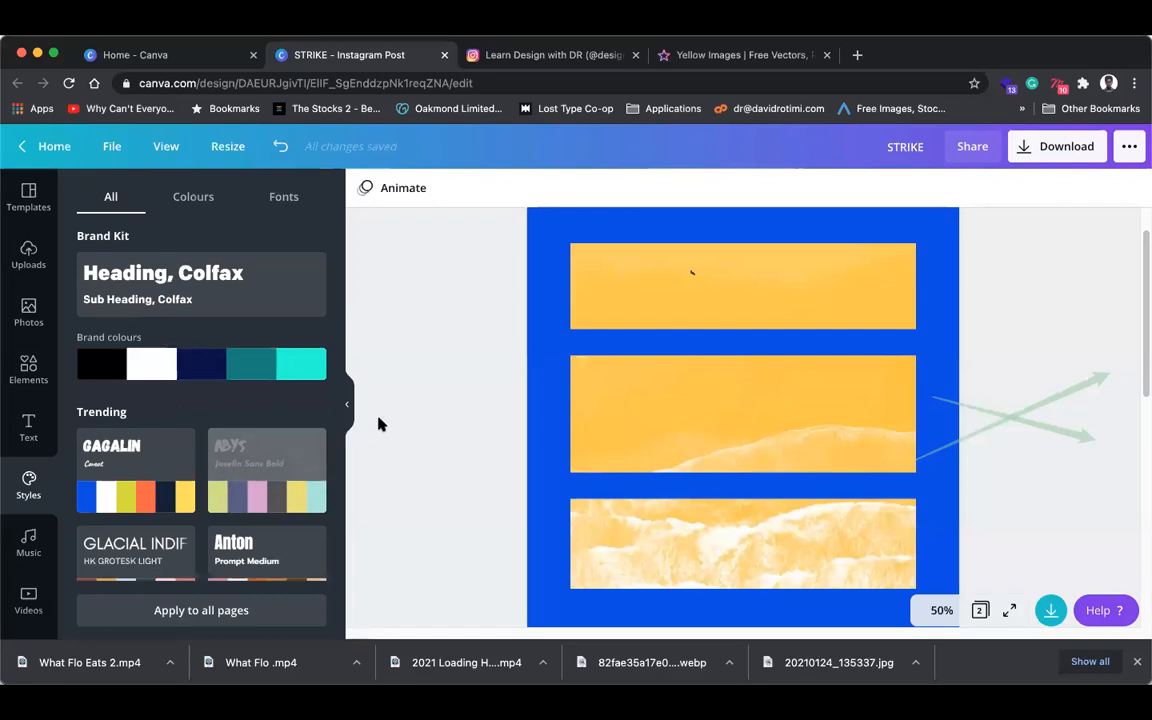
scroll(222, 488, down, 1)
click(222, 488)
scroll(222, 488, down, 1)
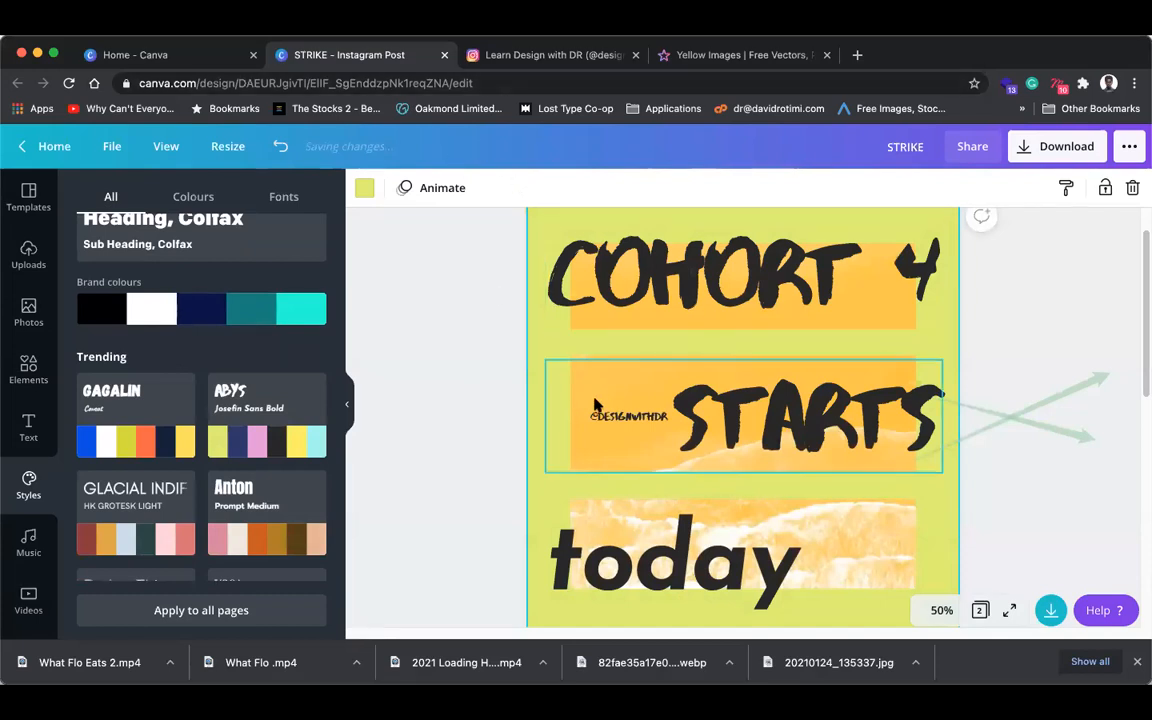
scroll(598, 404, down, 5)
scroll(600, 401, up, 5)
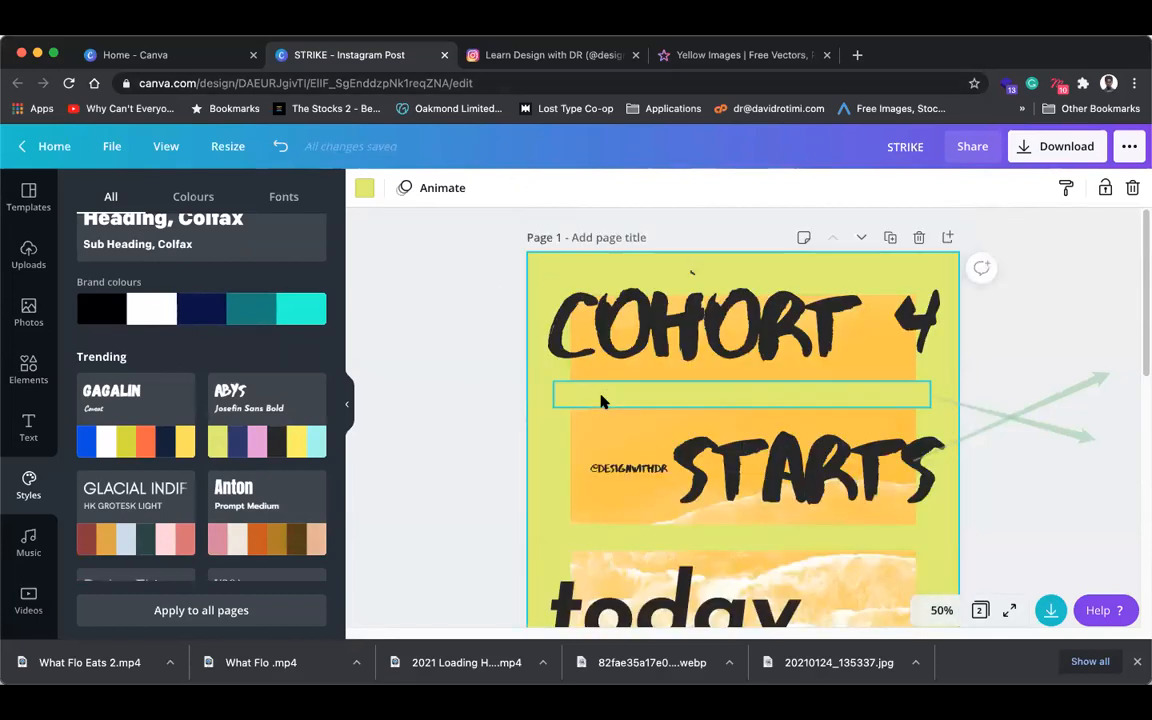
click(1036, 334)
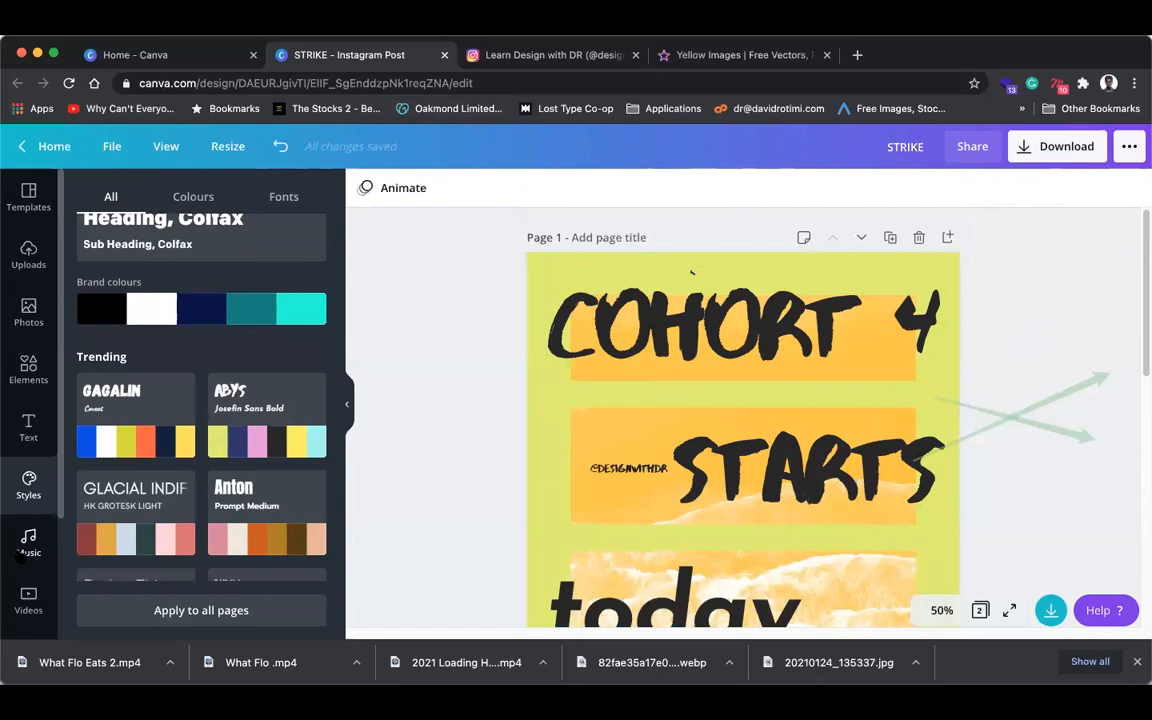
- Add the music track "The Sound of Arrows" to the design and open the video library
click(22, 552)
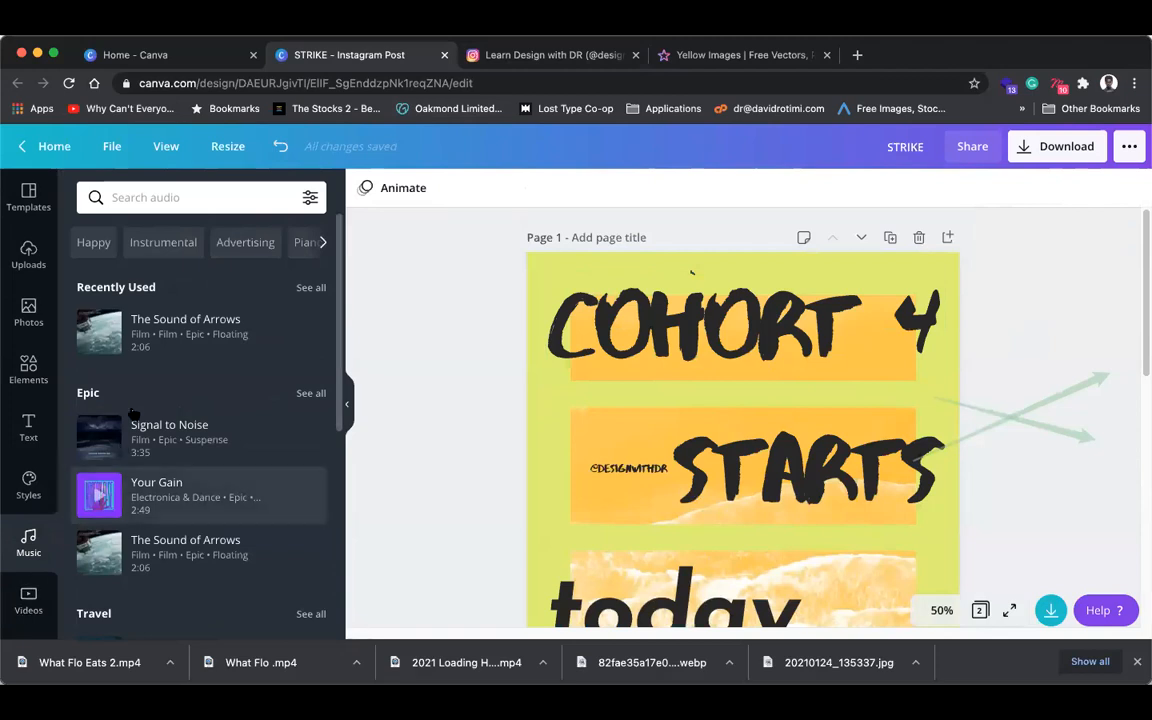
click(152, 332)
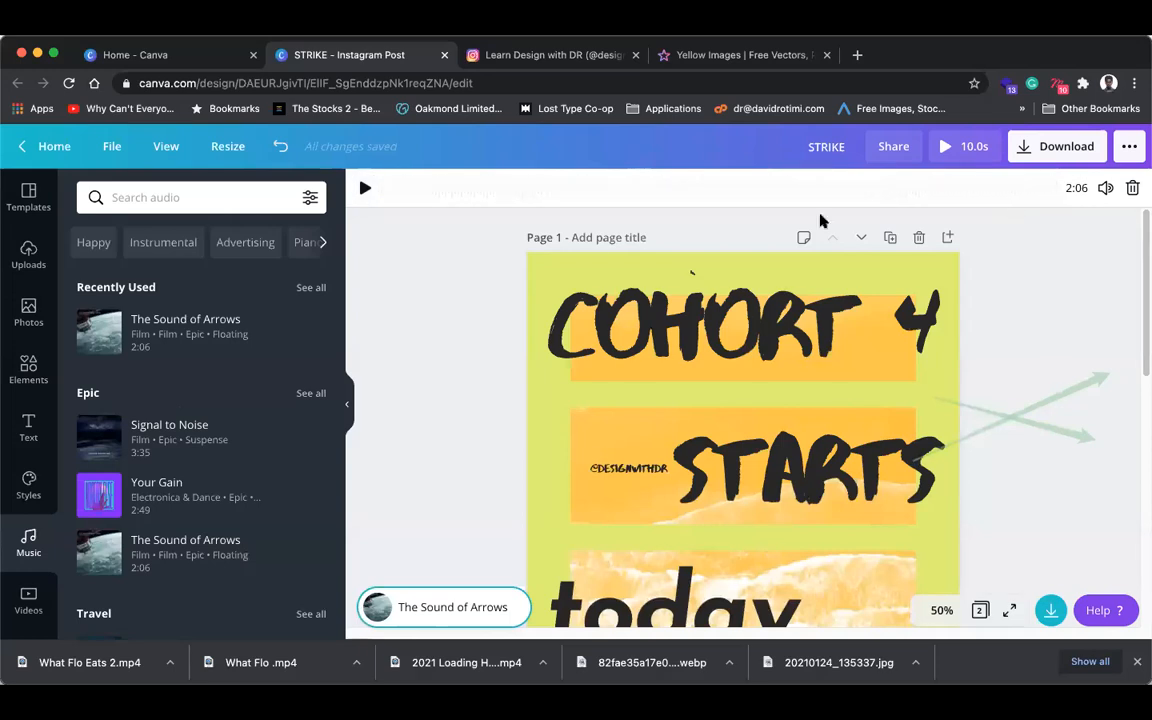
click(28, 600)
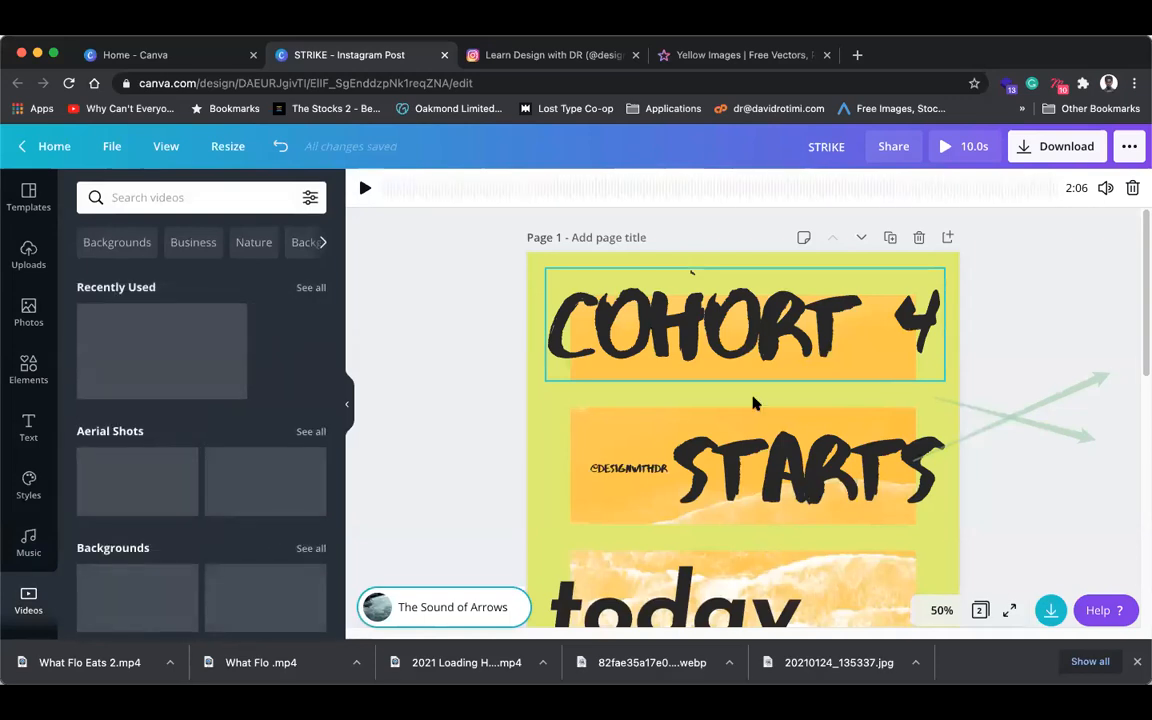
- Try the recently used yellow fruit-slice pattern as the background of page 1
click(28, 492)
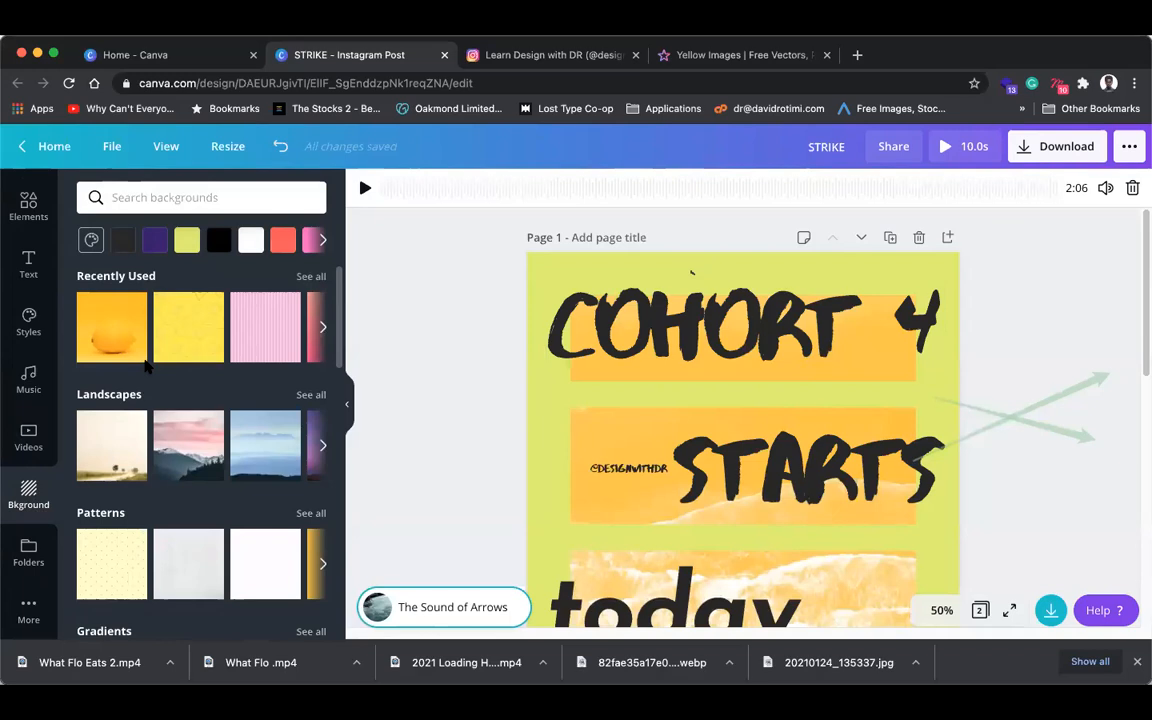
key(space)
click(186, 328)
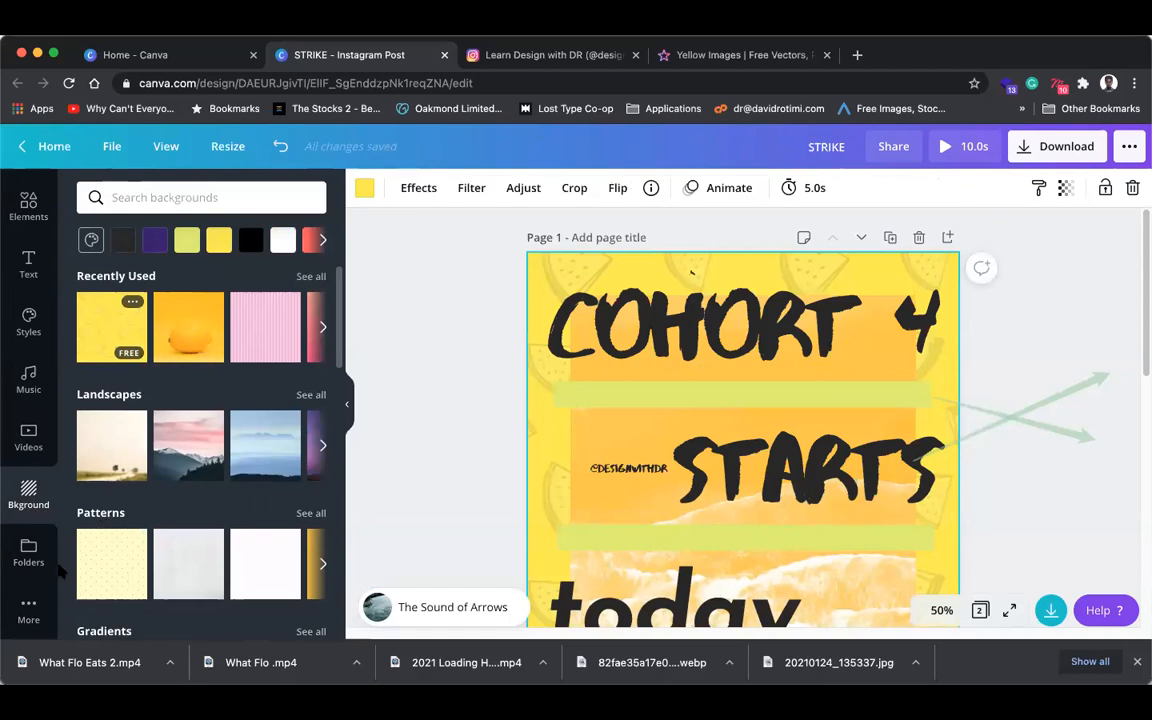
- Look at the folders section and open the elements library
scroll(96, 470, down, 1)
click(28, 552)
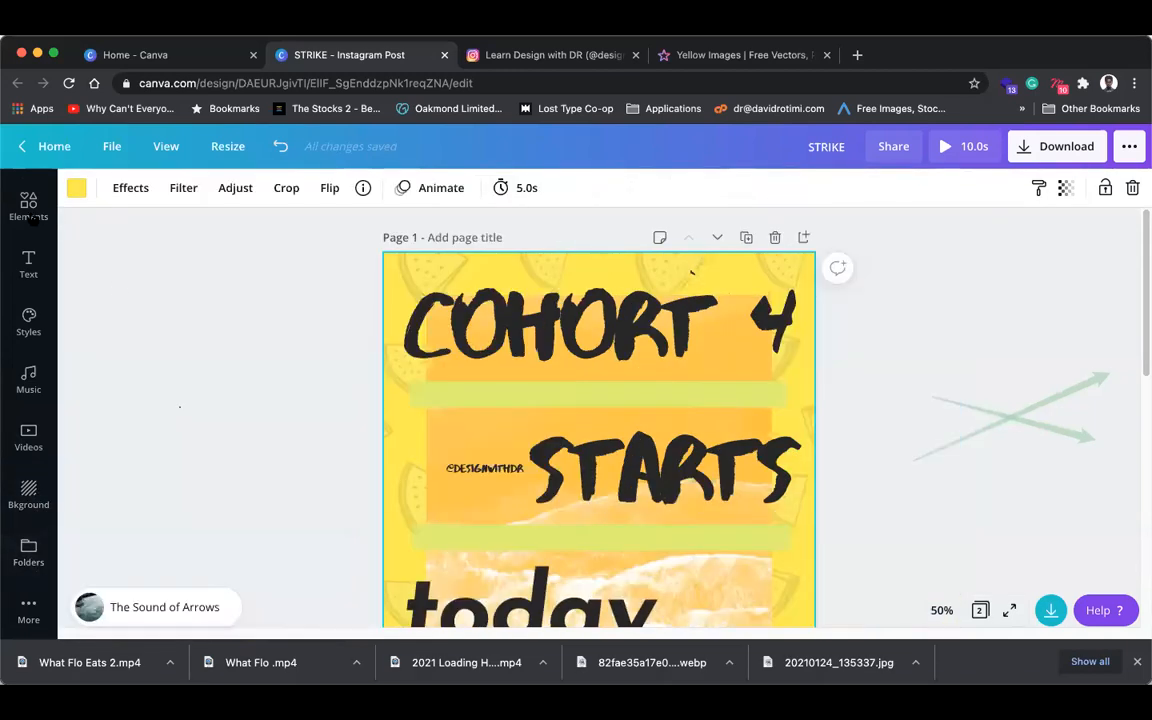
click(28, 214)
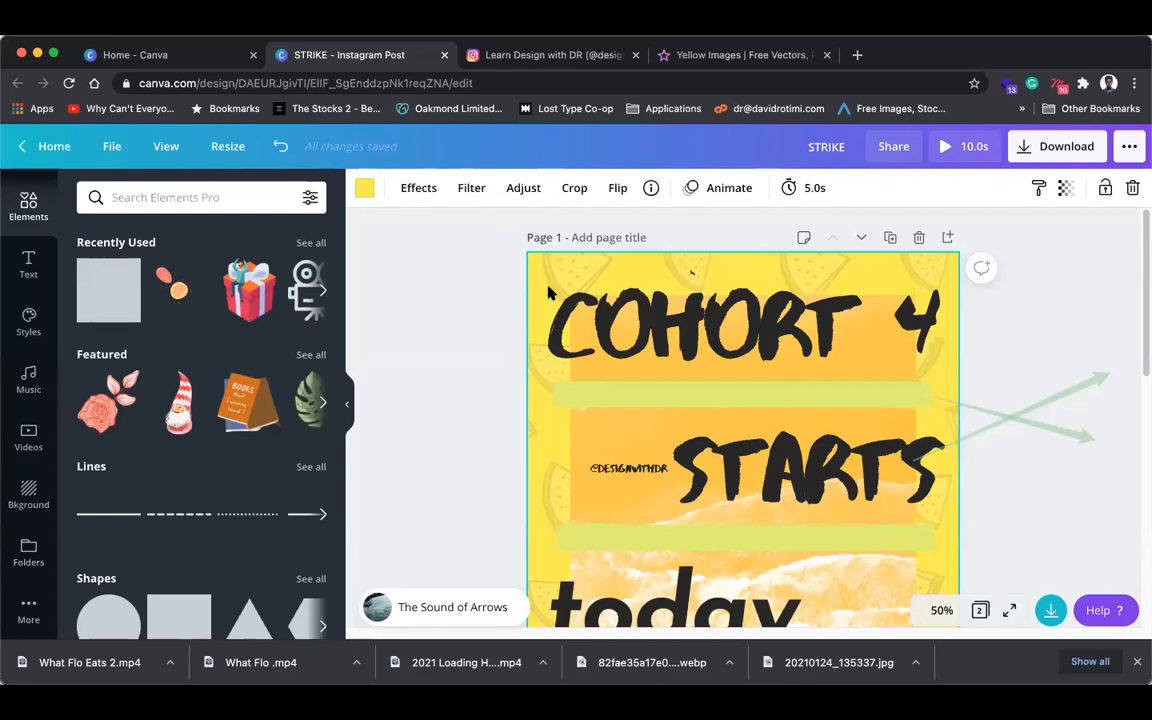
- Undo the patterned background, the music and the Abys style, and redo the style and the music
key(ctrl+z)
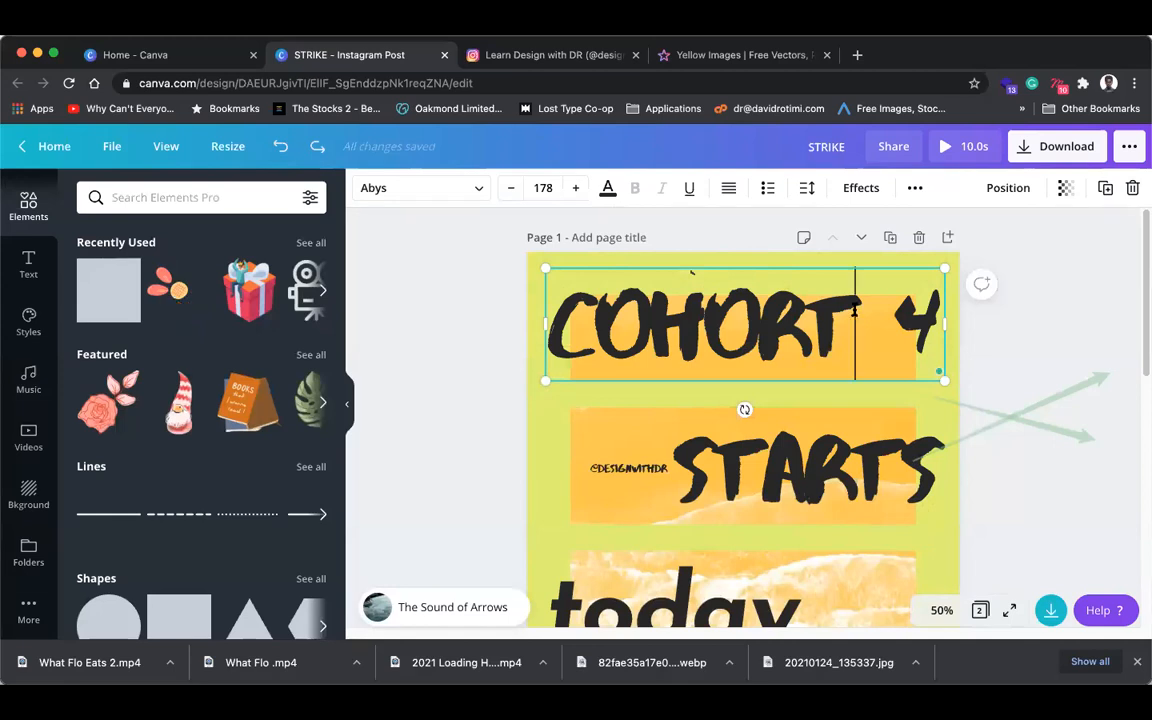
key(super+z)
key(super+z)
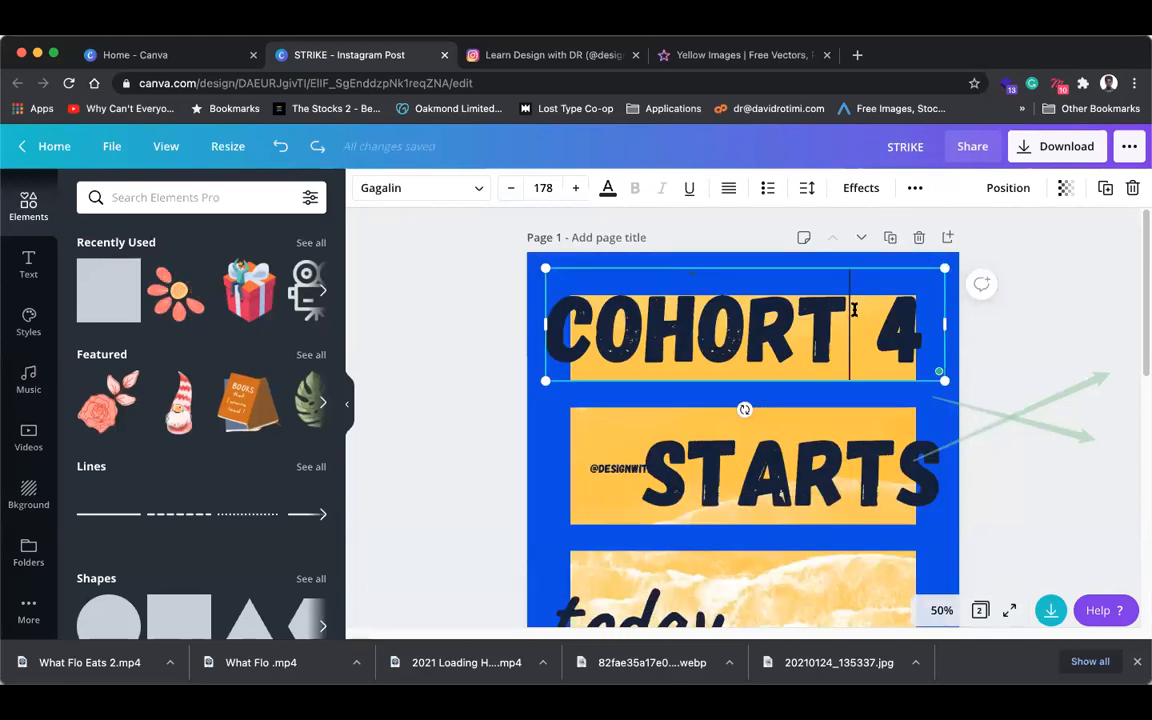
key(super+shift+z)
key(super+shift+z)
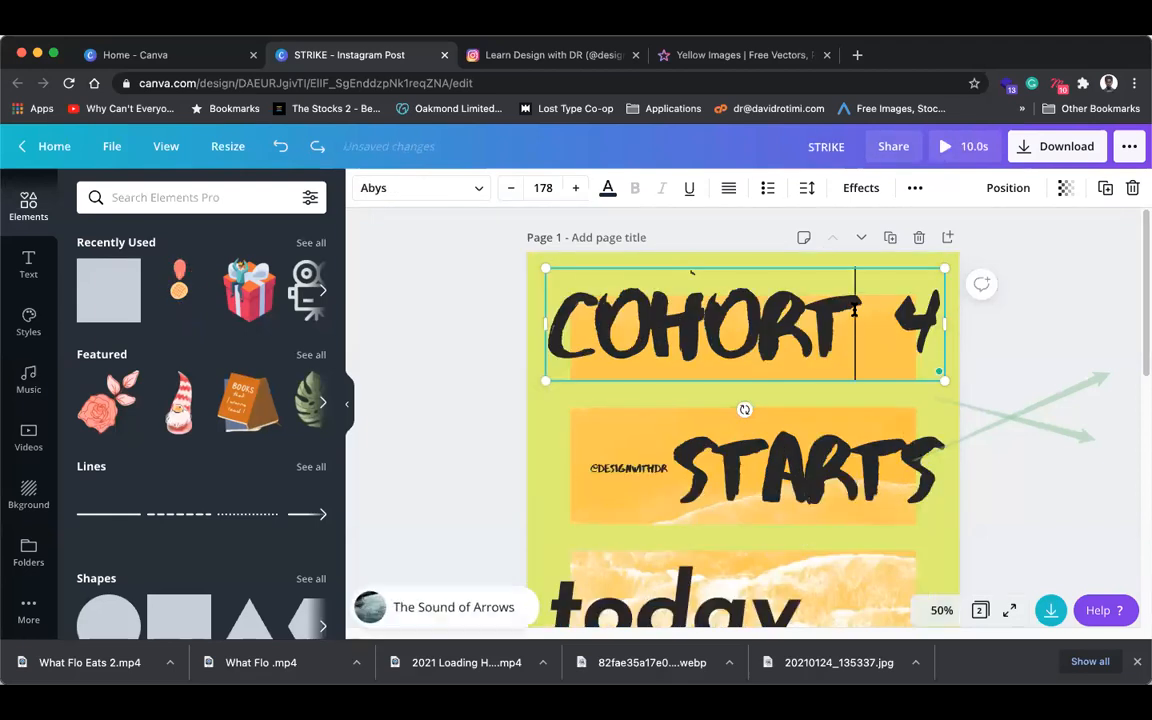
- Redo the yellow fruit-slice pattern background on page 1
key(super+shift+z)
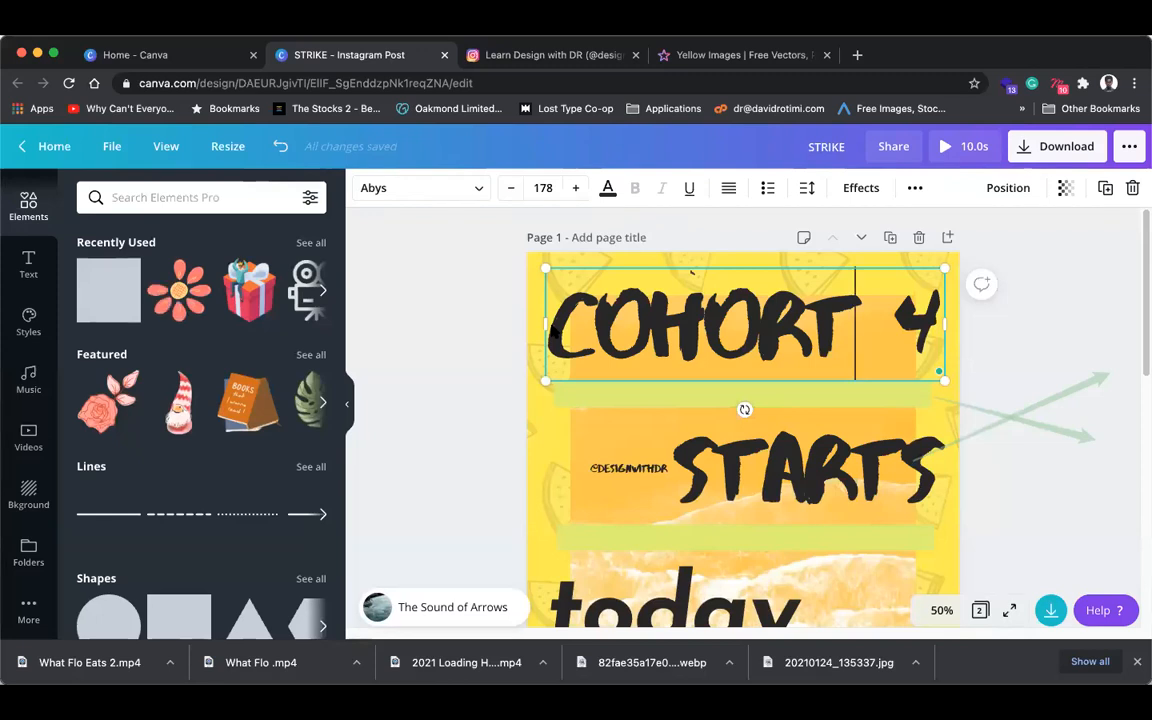
click(975, 321)
- Delete the "GAME OVER" text from page 2
scroll(900, 400, down, 5)
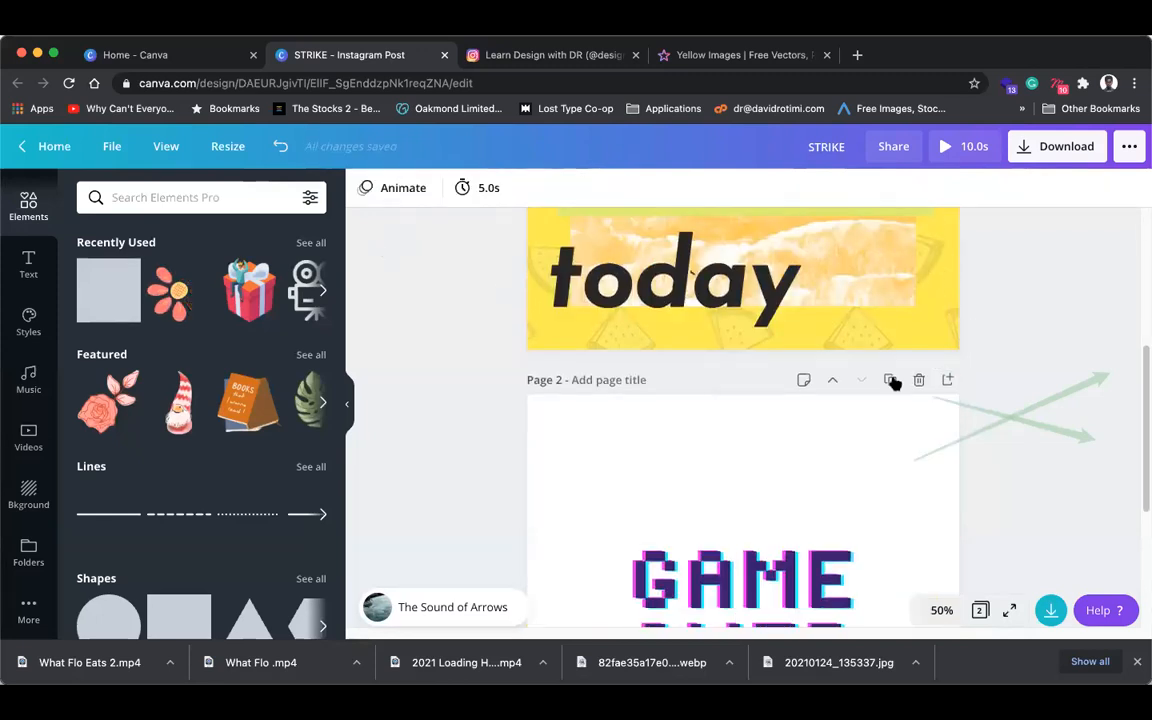
double_click(838, 452)
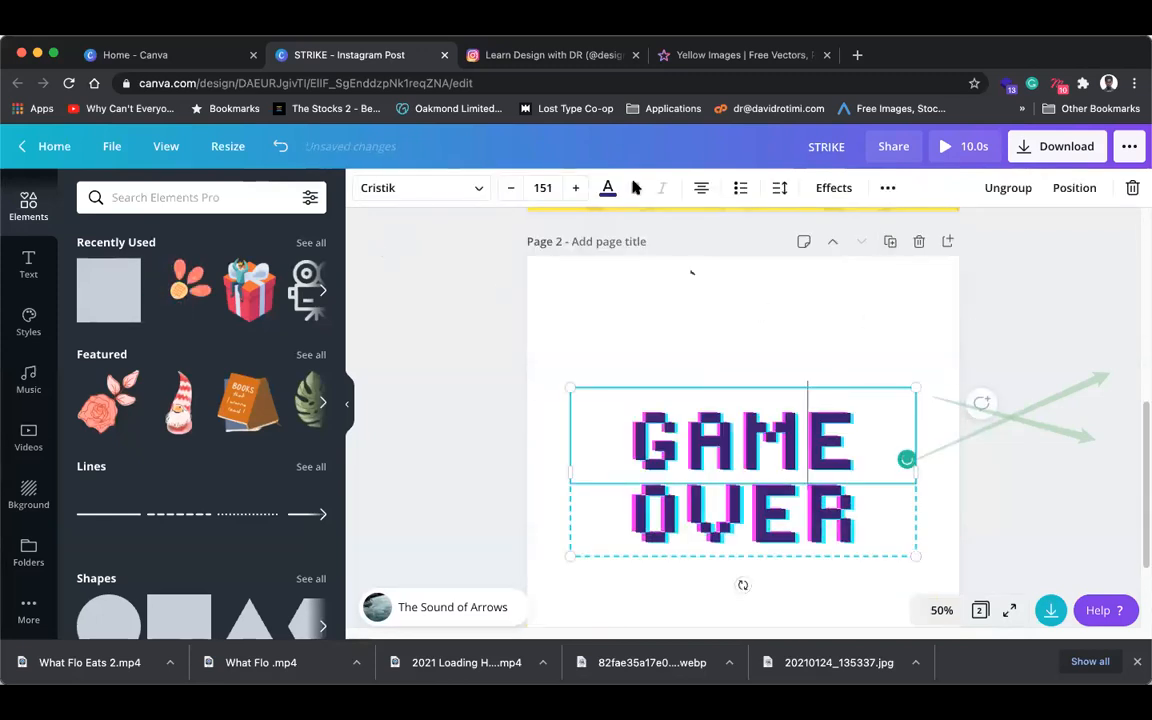
key(BackSpace)
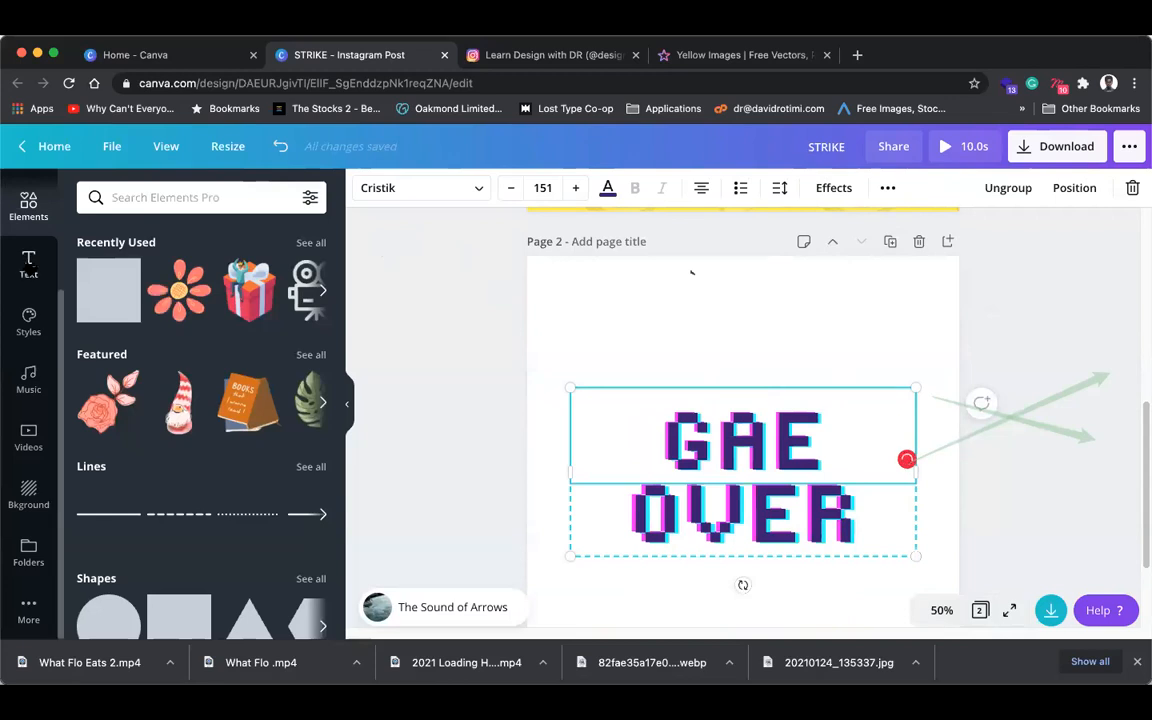
click(28, 262)
scroll(141, 296, up, 5)
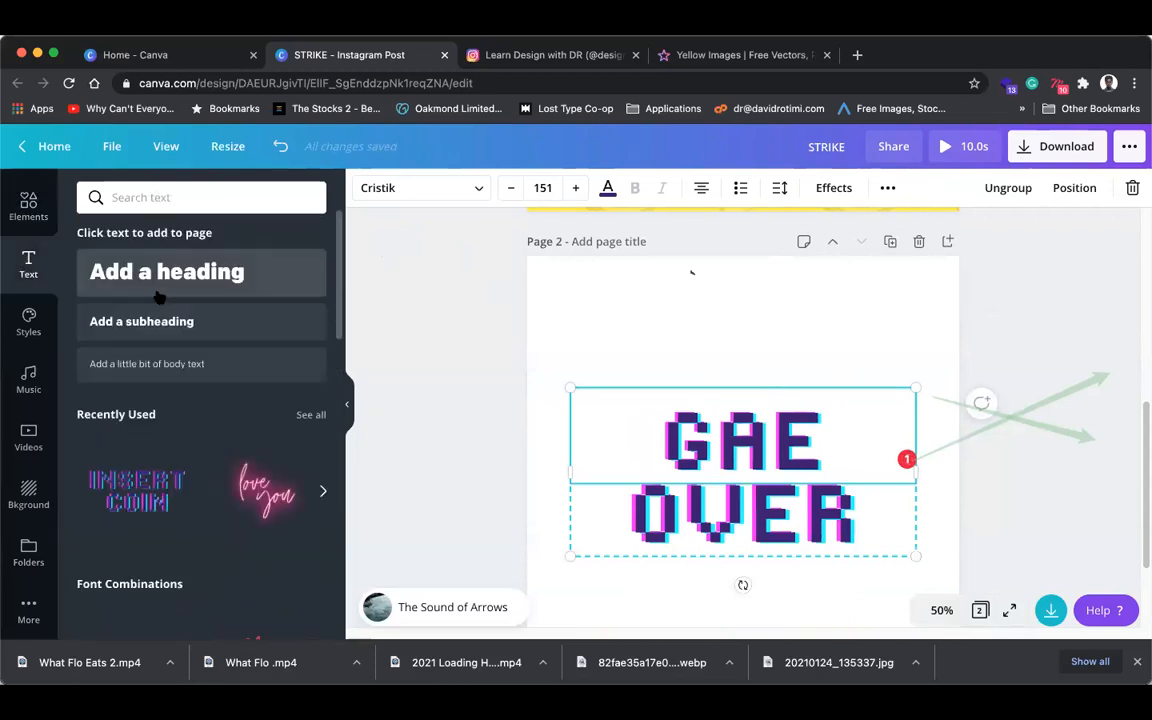
click(777, 472)
click(882, 525)
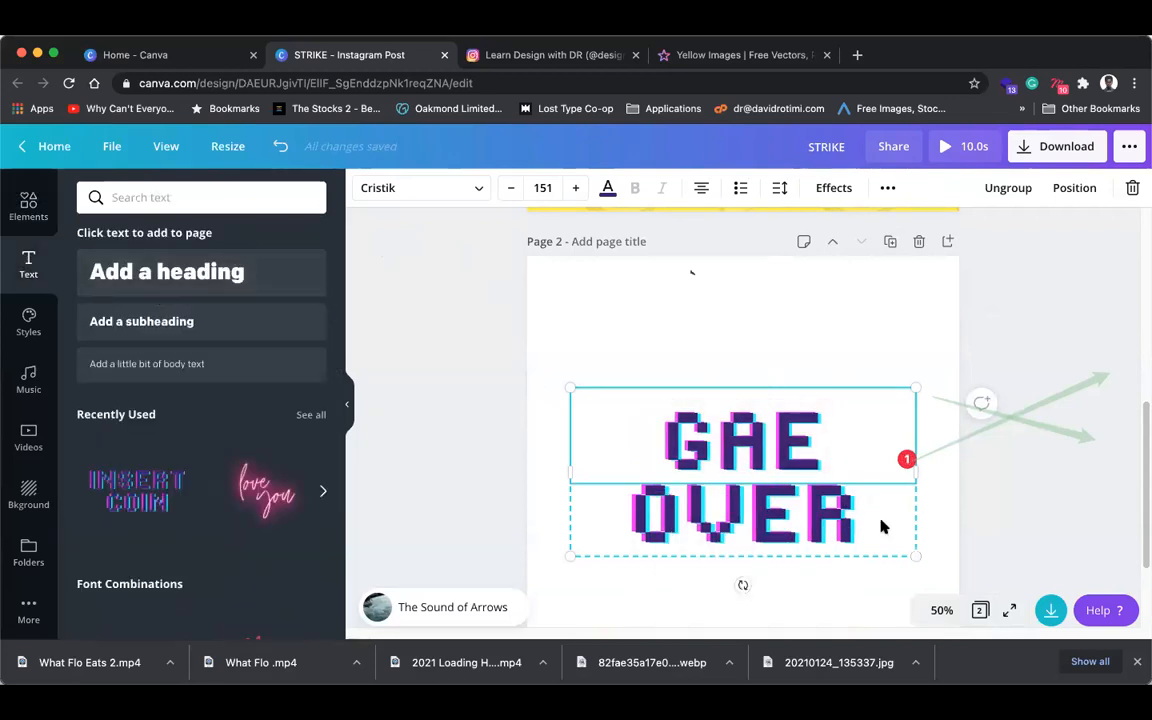
key(BackSpace)
click(785, 425)
key(BackSpace)
click(875, 505)
click(852, 465)
key(BackSpace)
- Undo the page 2 text deletion, the patterned background, the music and the style changes to restore the original post
scroll(768, 390, up, 5)
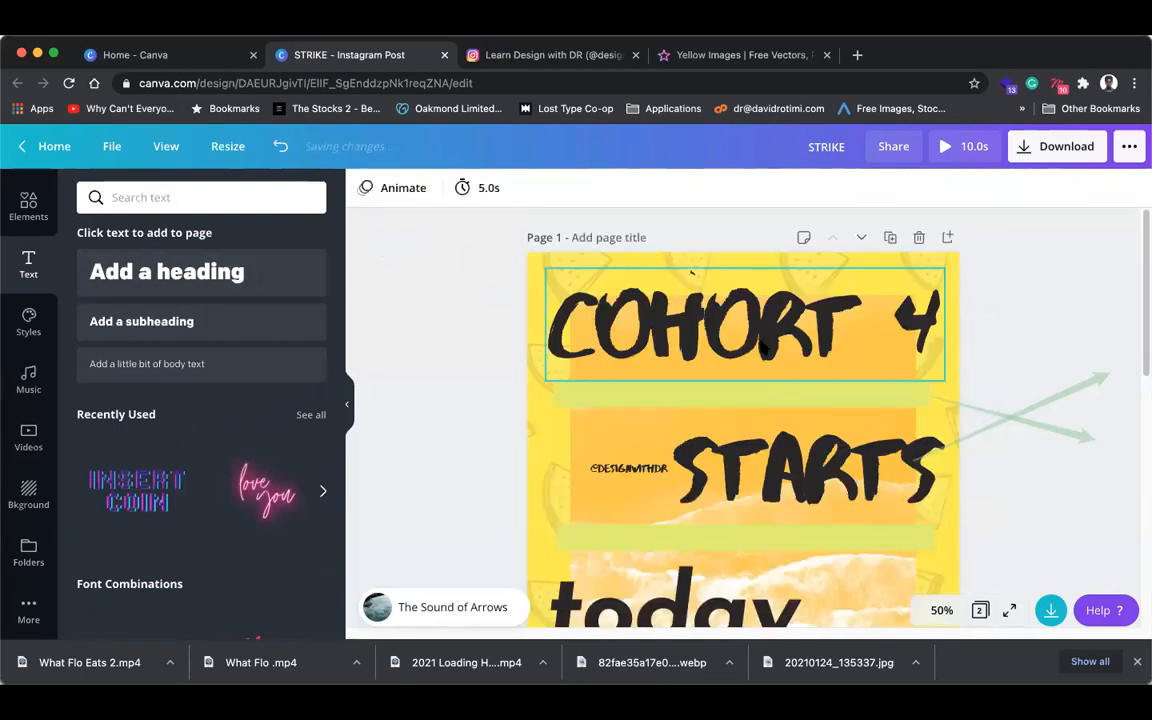
key(super+z)
key(super+z)
key(super+z)
key(super+z)
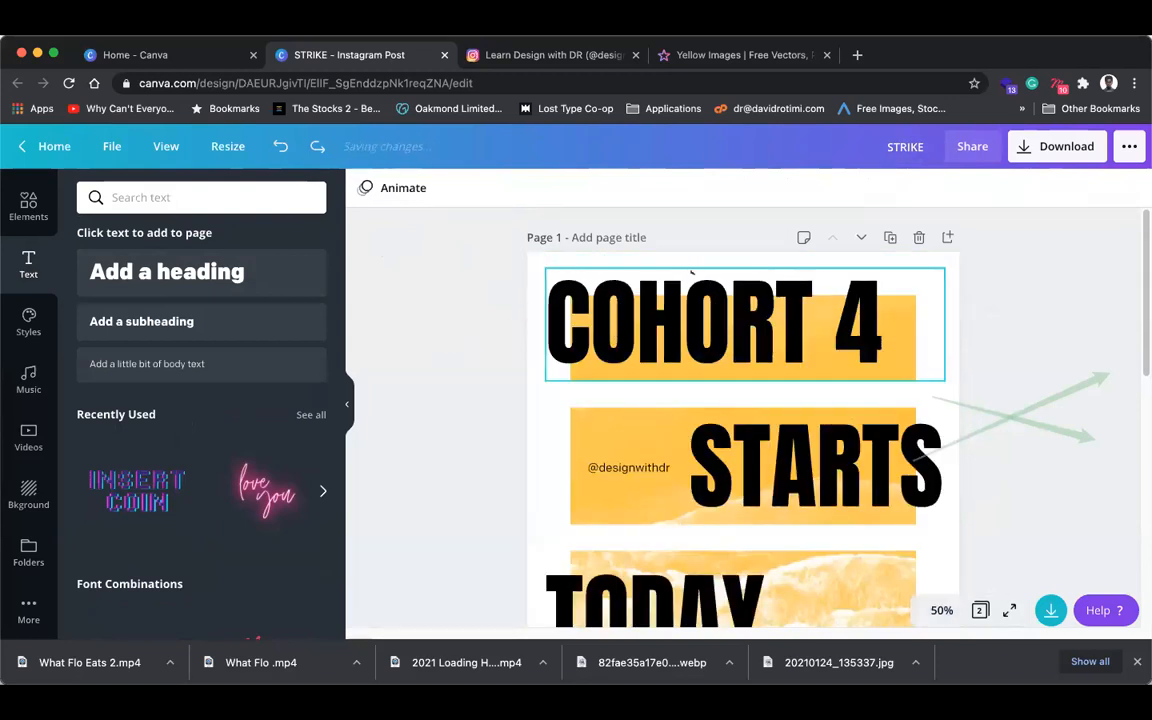
- Try the Shadow, Lift, Hollow and Neon text effects on the "COHORT 4" heading and undo them
click(640, 322)
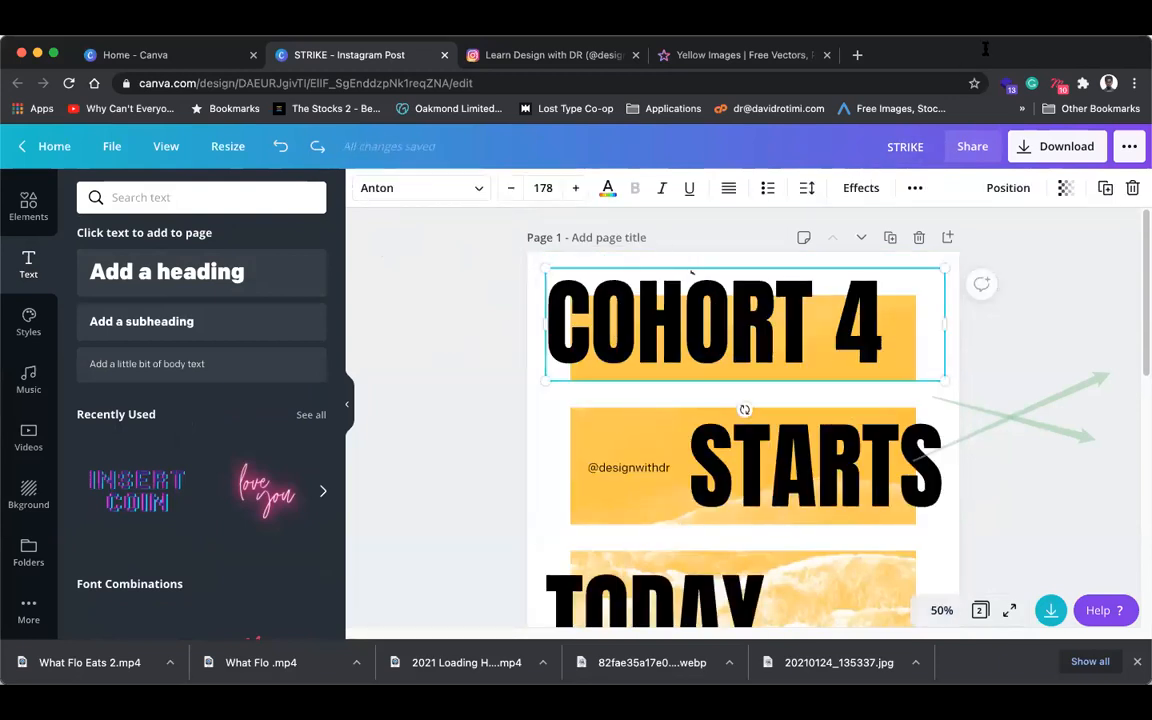
click(861, 188)
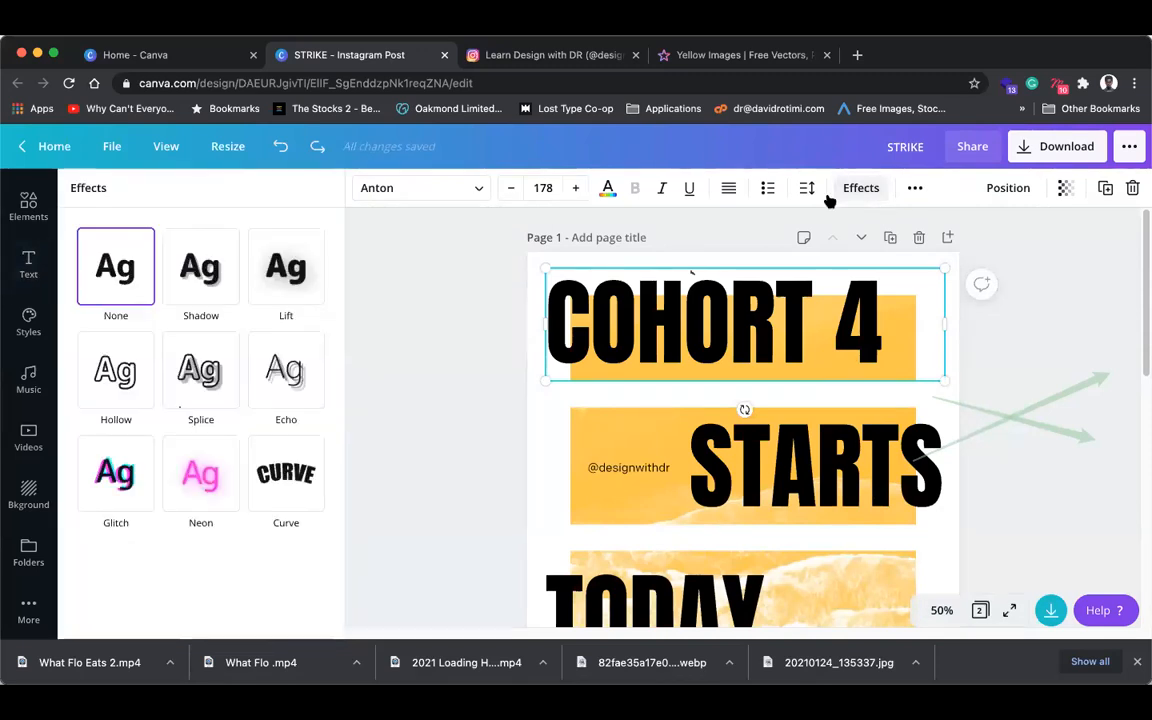
click(195, 275)
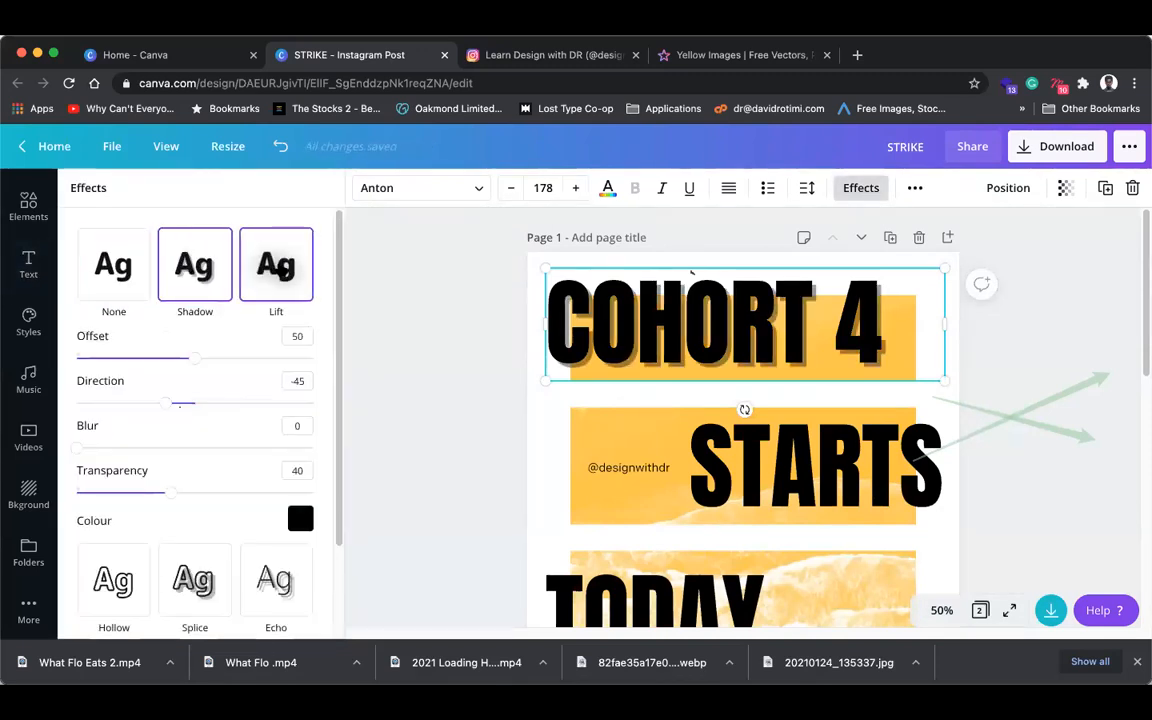
click(286, 266)
click(110, 392)
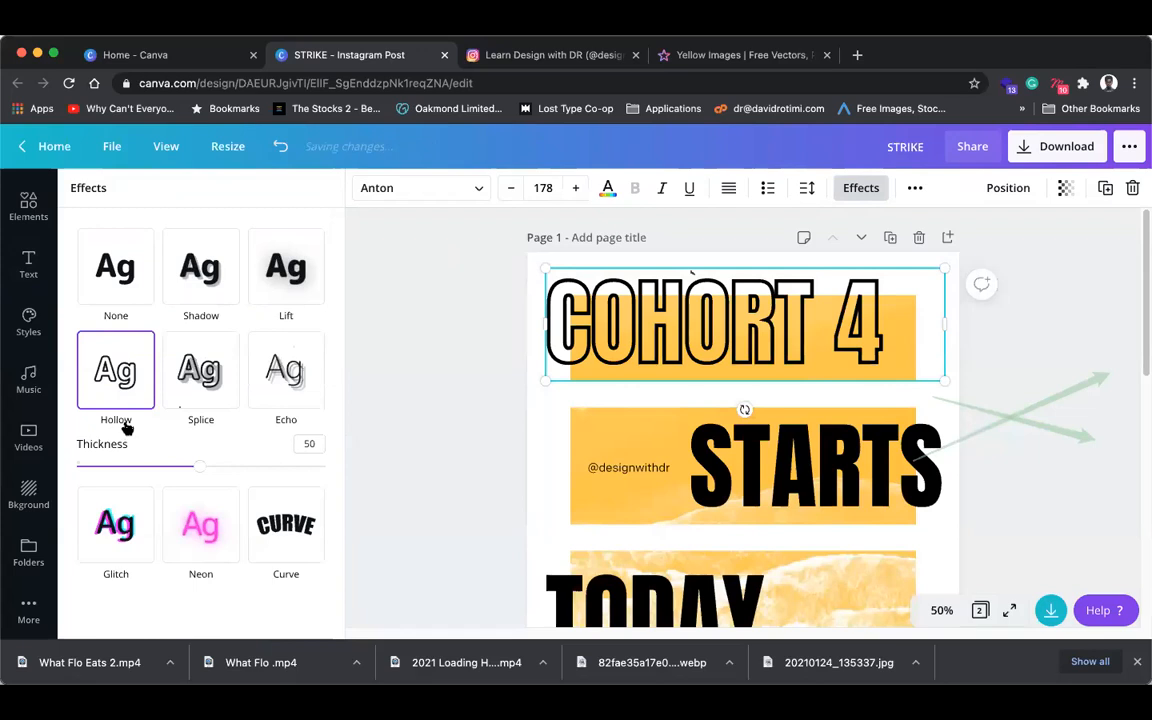
drag(145, 466, 192, 470)
click(199, 526)
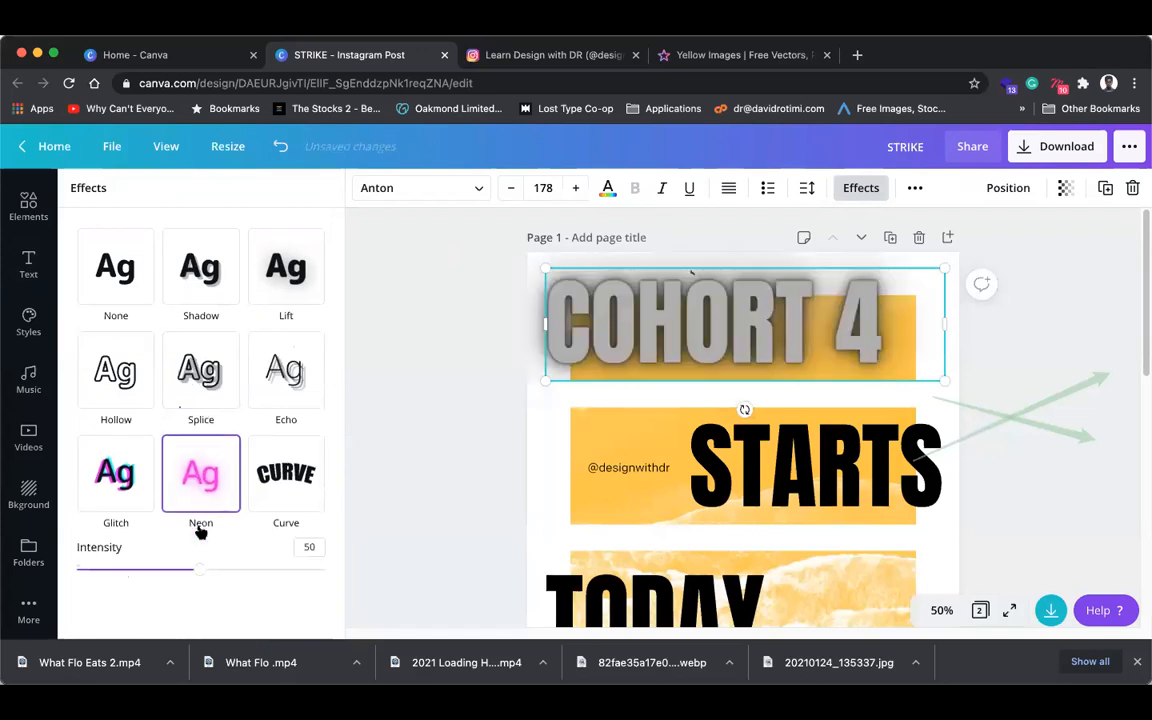
mouse_move(200, 569)
mouse_down()
mouse_move(321, 576)
mouse_move(90, 568)
mouse_move(200, 569)
mouse_up()
key(super+z)
key(super+z)
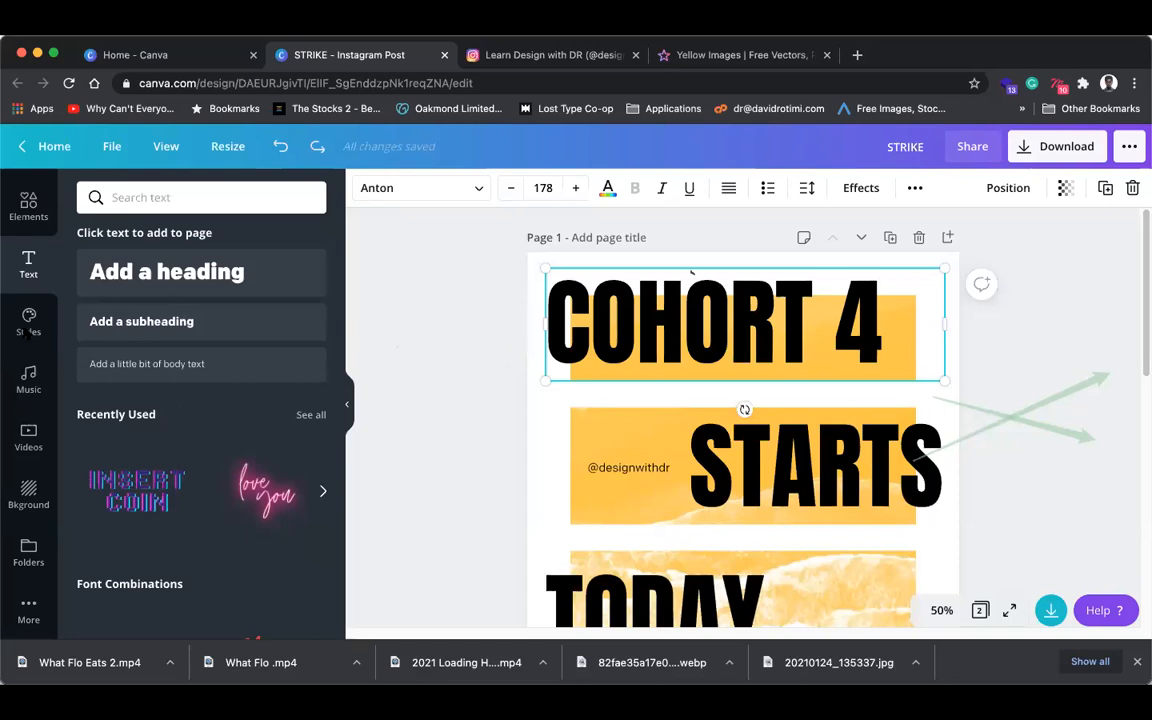
- Upload the image of the finished "COHORT 4 STARTS TODAY" post to the uploads library
click(28, 205)
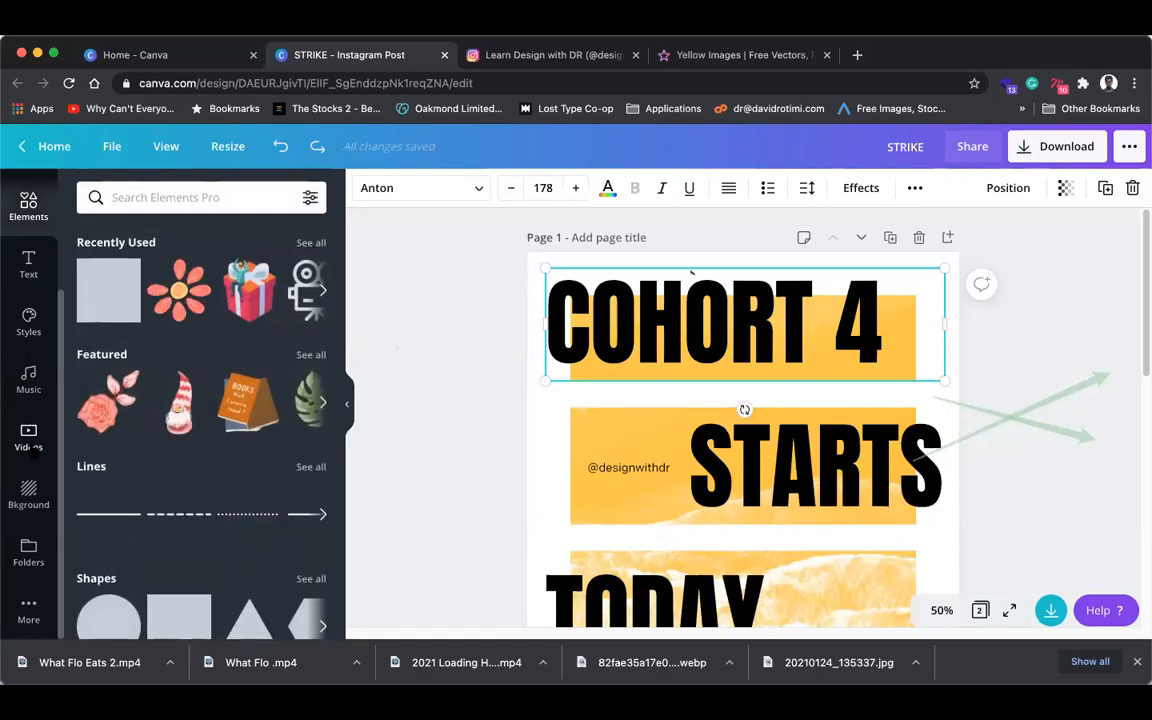
scroll(28, 300, up, 3)
click(28, 255)
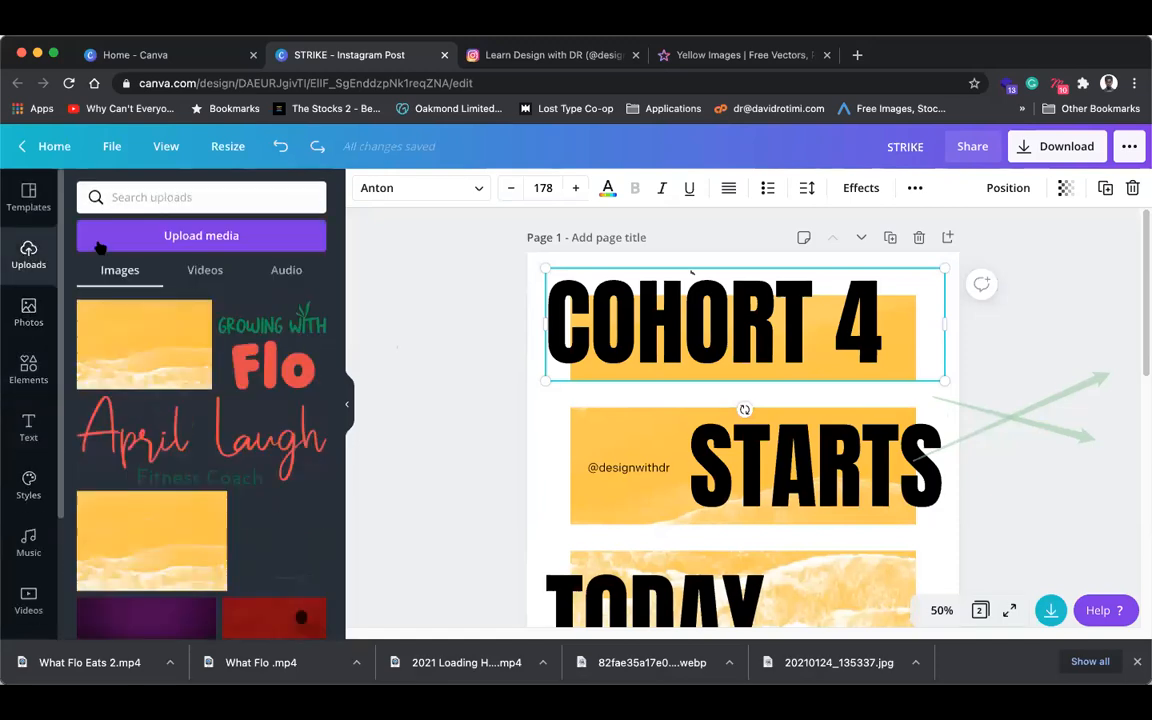
click(200, 240)
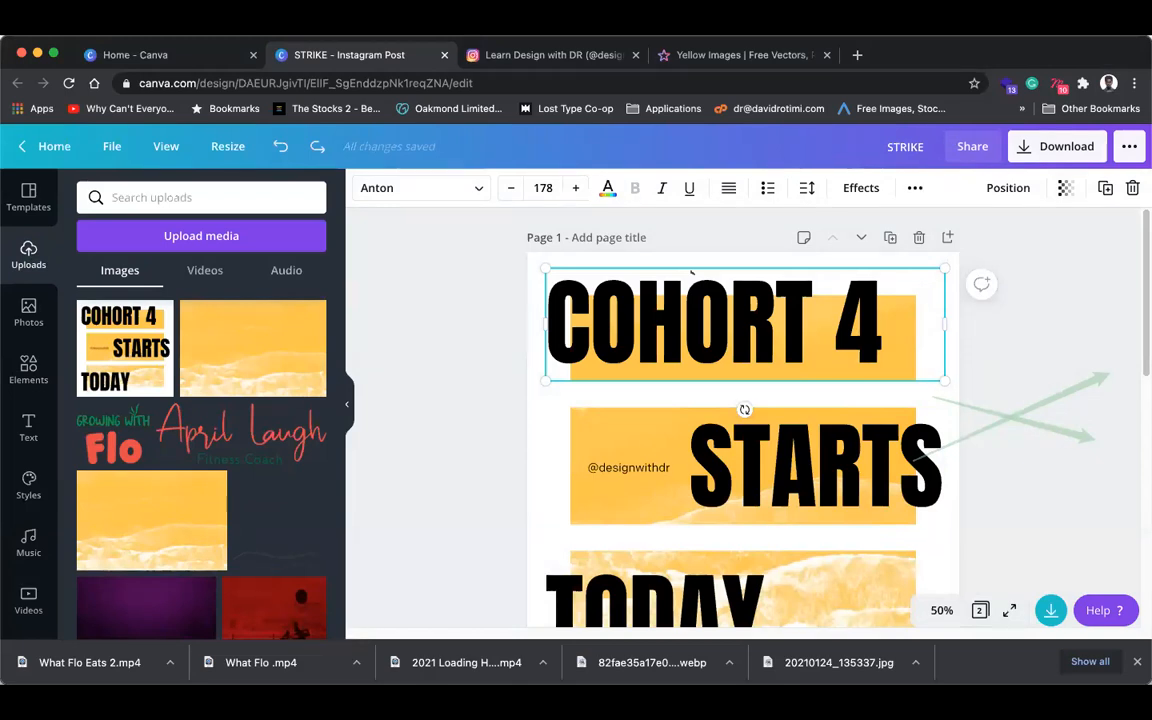
- Delete the "COIN" text from page 2
click(590, 324)
scroll(487, 417, down, 1)
scroll(485, 418, down, 10)
click(699, 389)
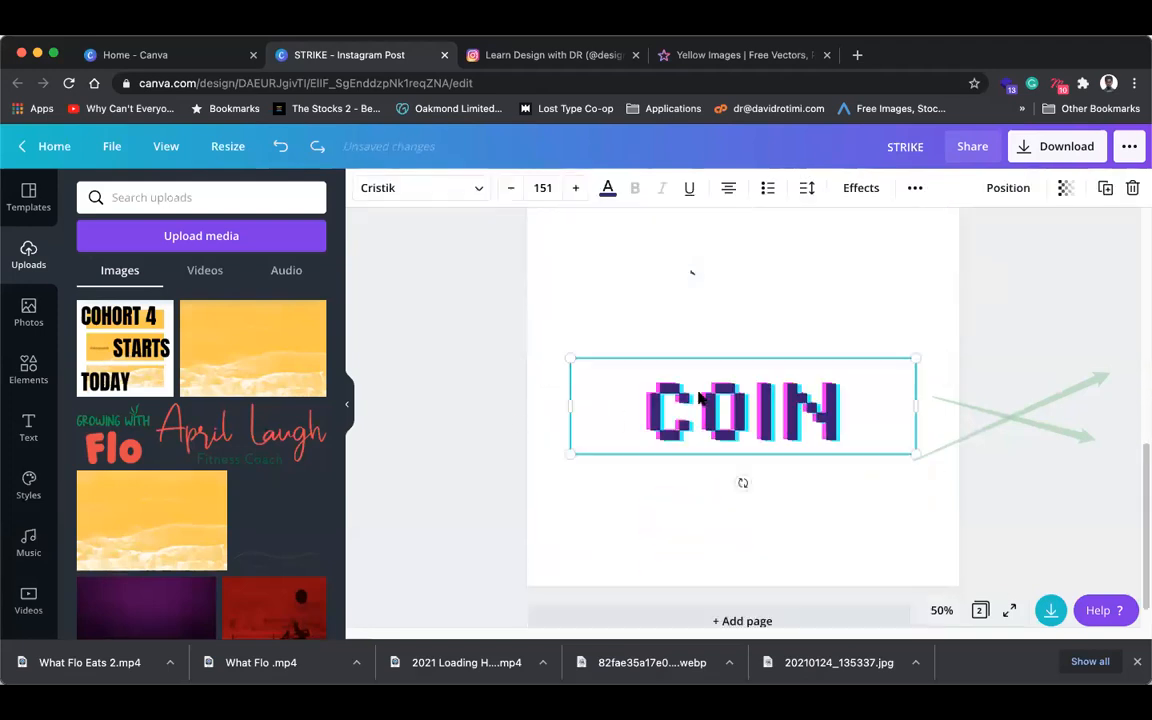
key(Delete)
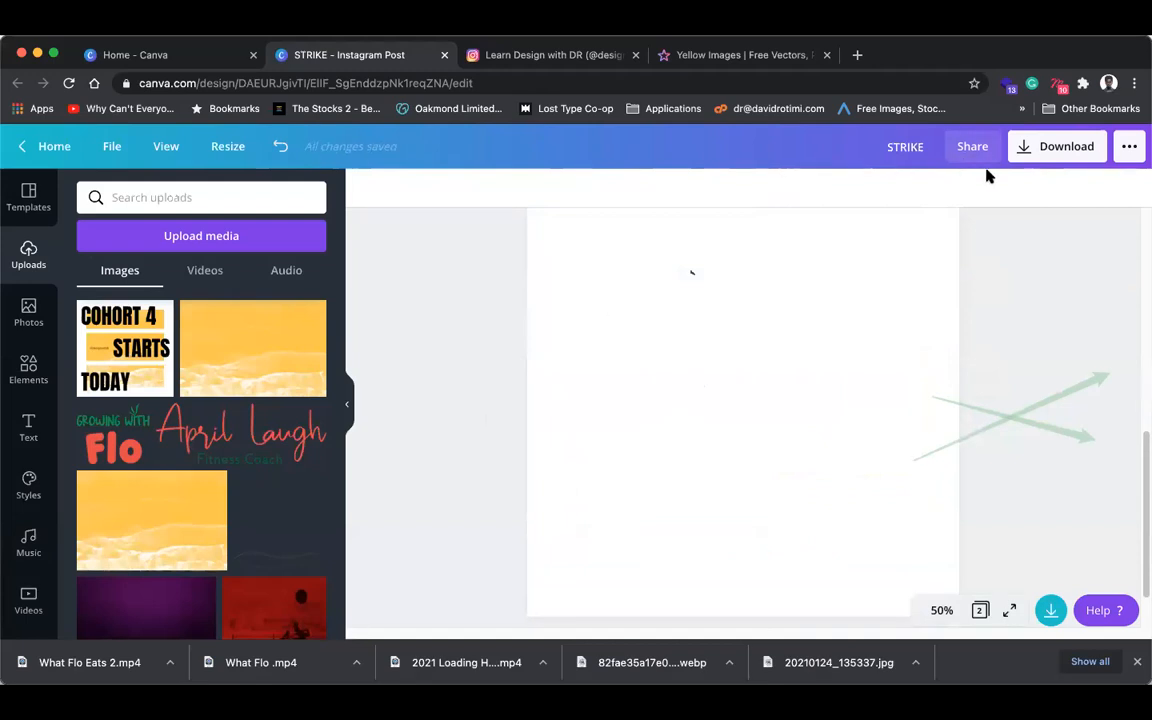
- Try the uploaded "COHORT 4 STARTS TODAY" image on page 2 and delete it
click(140, 348)
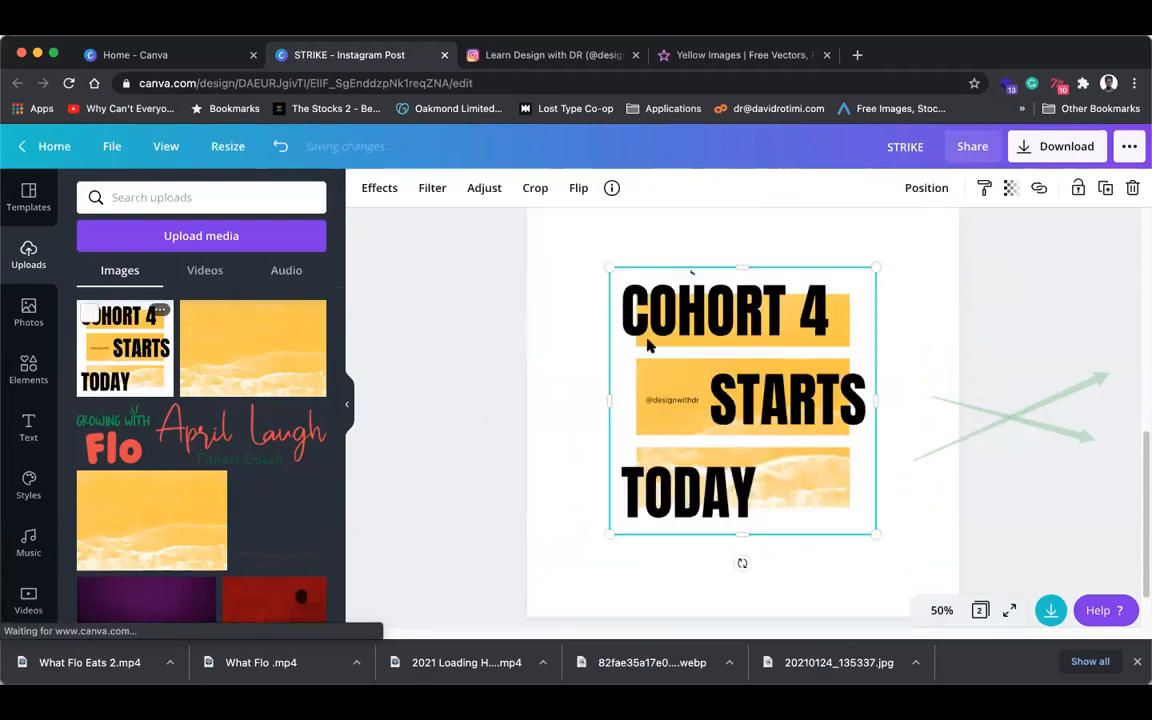
click(474, 327)
click(708, 342)
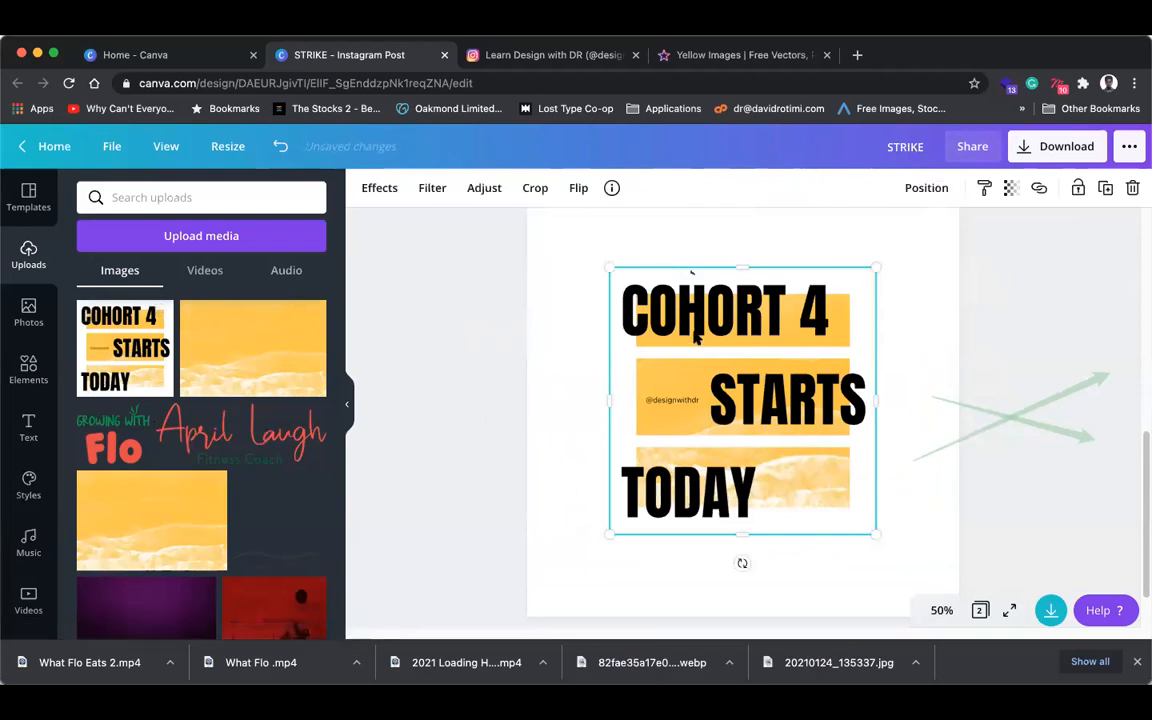
key(Delete)
- Add the uploaded yellow wave image and red scooter photo to page 2, and remove the yellow image
click(244, 347)
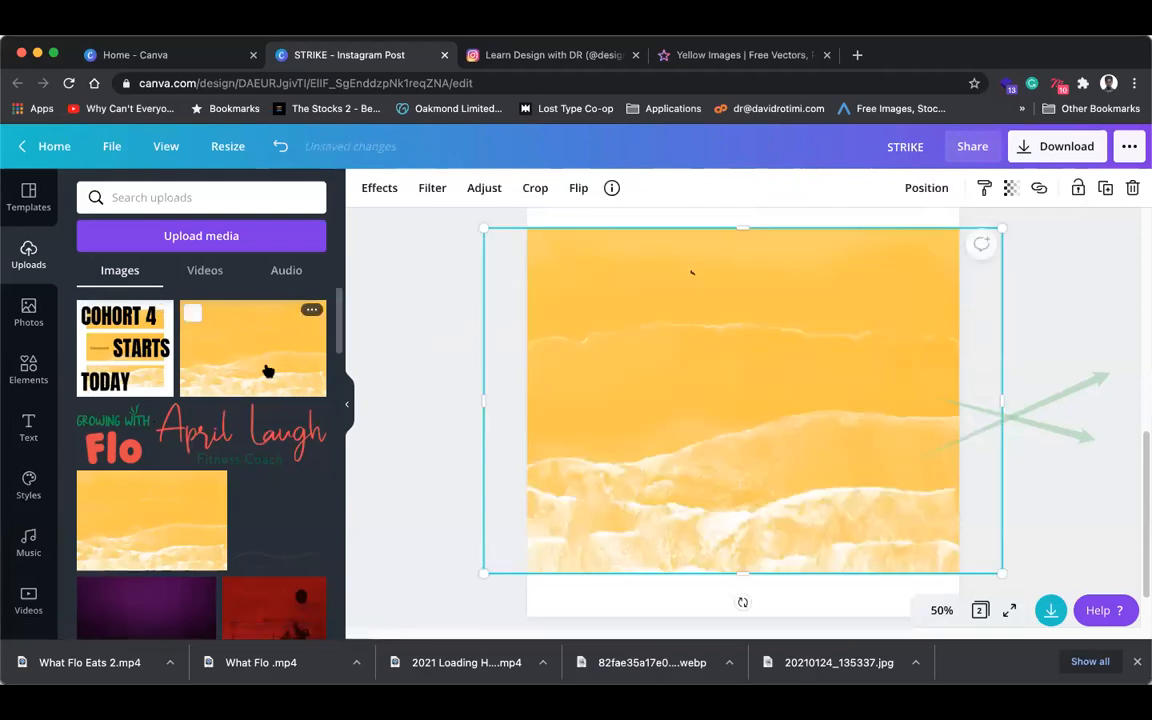
scroll(265, 368, down, 3)
click(551, 398)
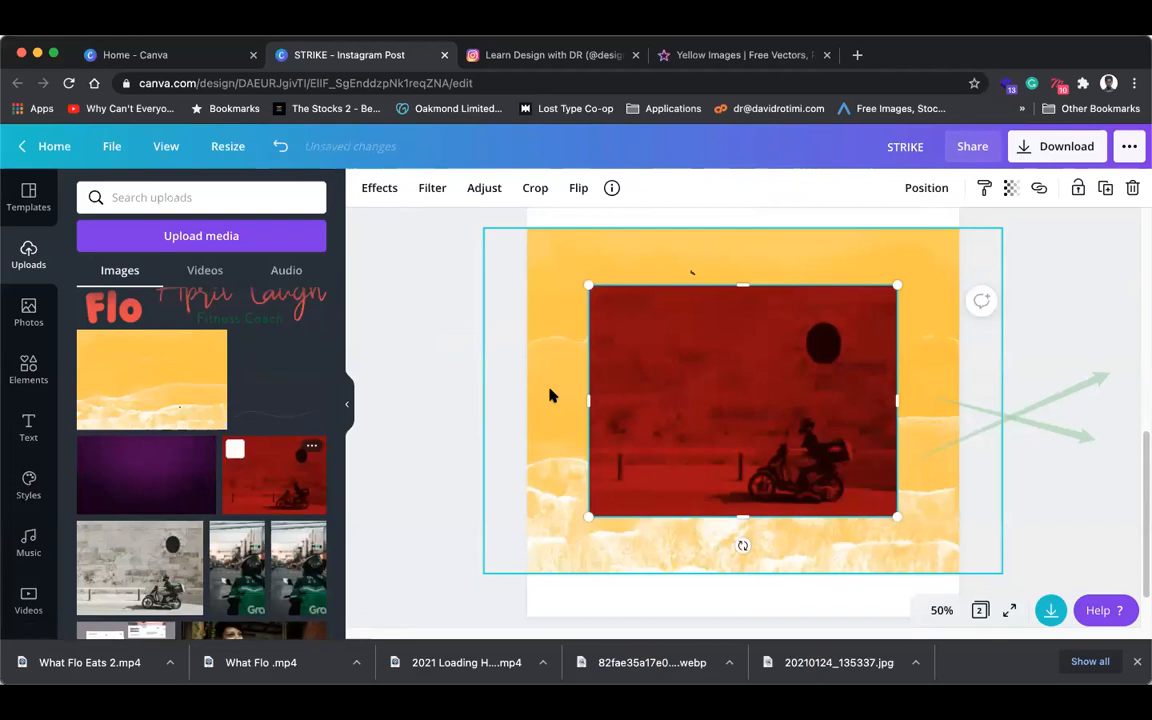
click(551, 396)
key(Delete)
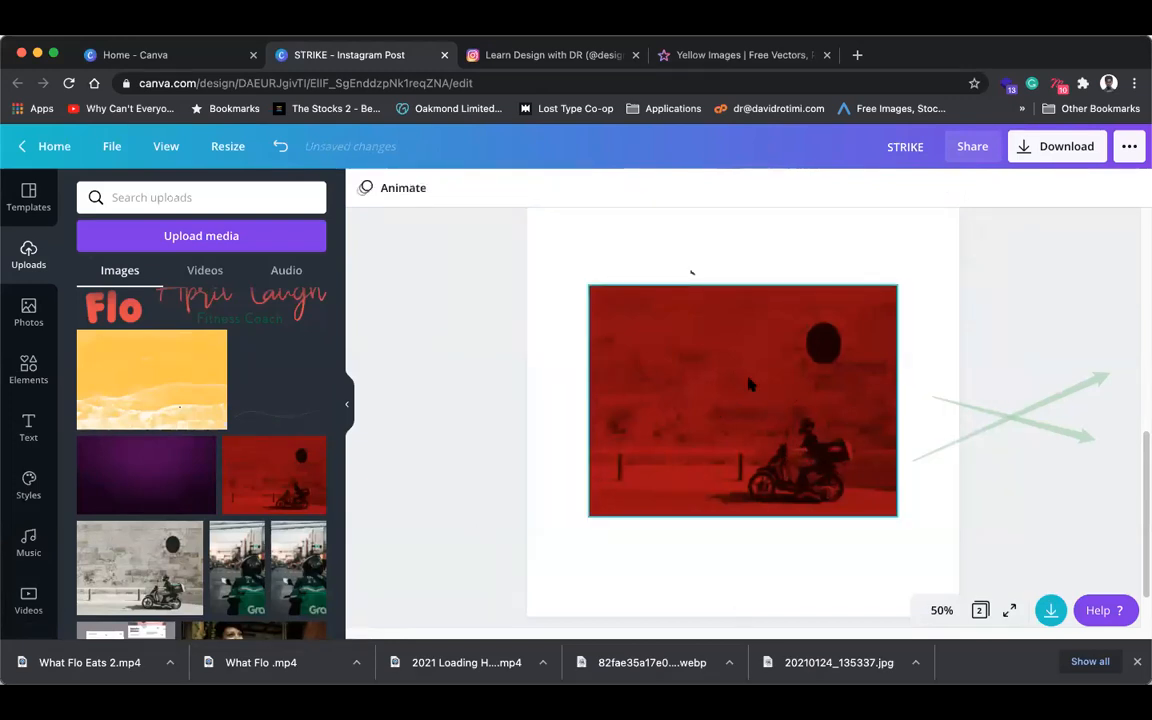
click(969, 388)
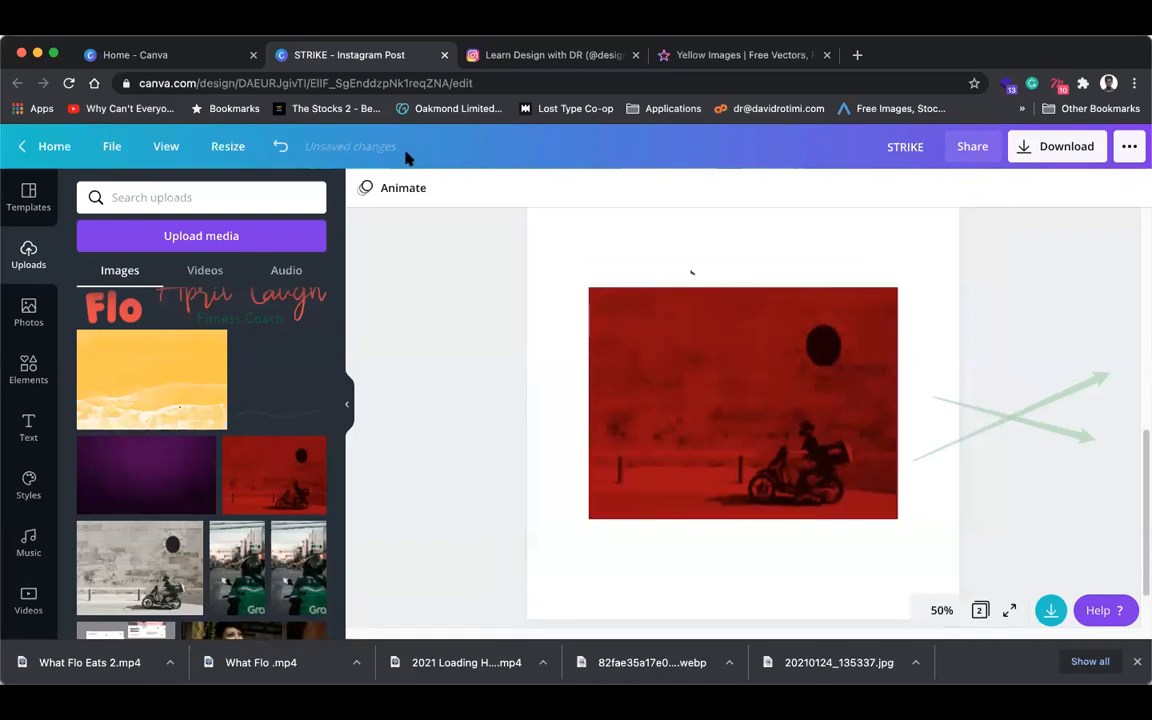
- Crop the red scooter photo by enlarging it within its frame and repositioning it so the rider is central
click(689, 341)
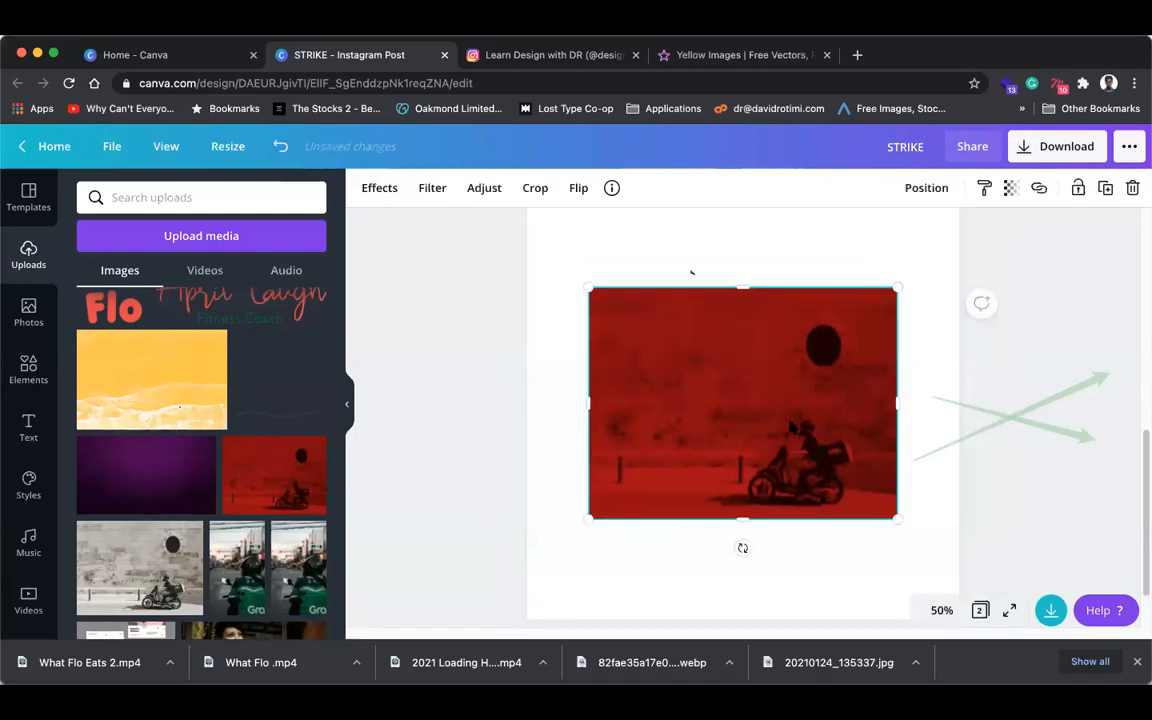
double_click(791, 427)
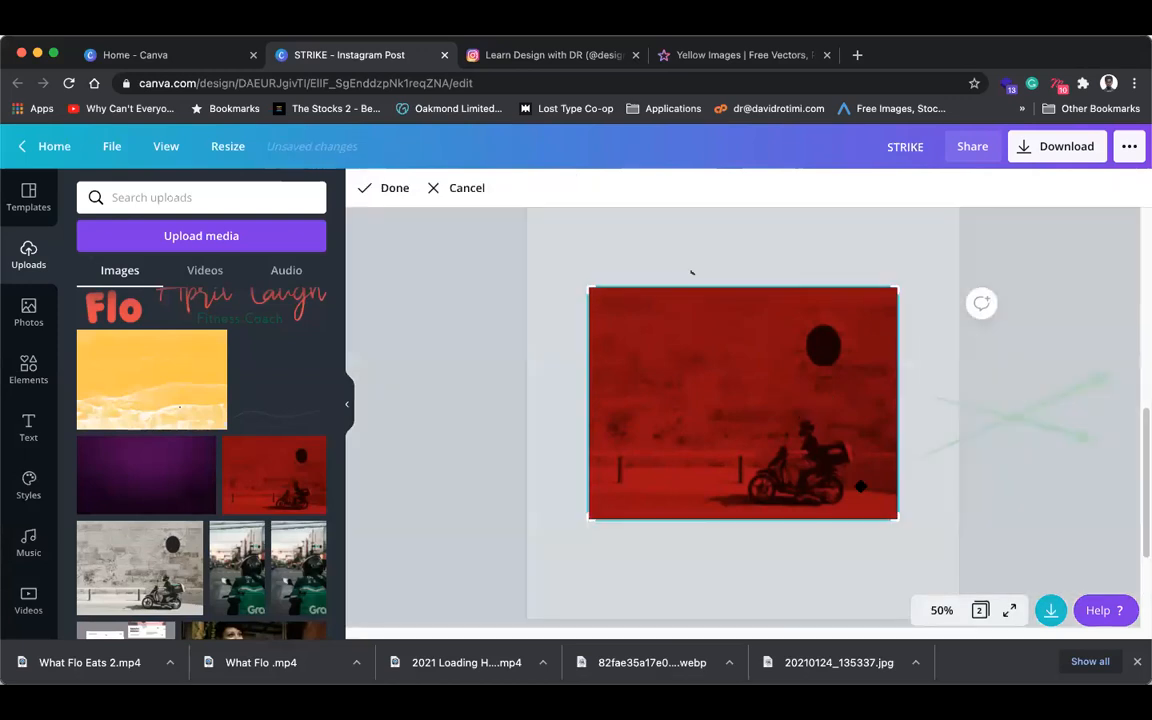
drag(898, 519, 988, 594)
drag(798, 447, 700, 381)
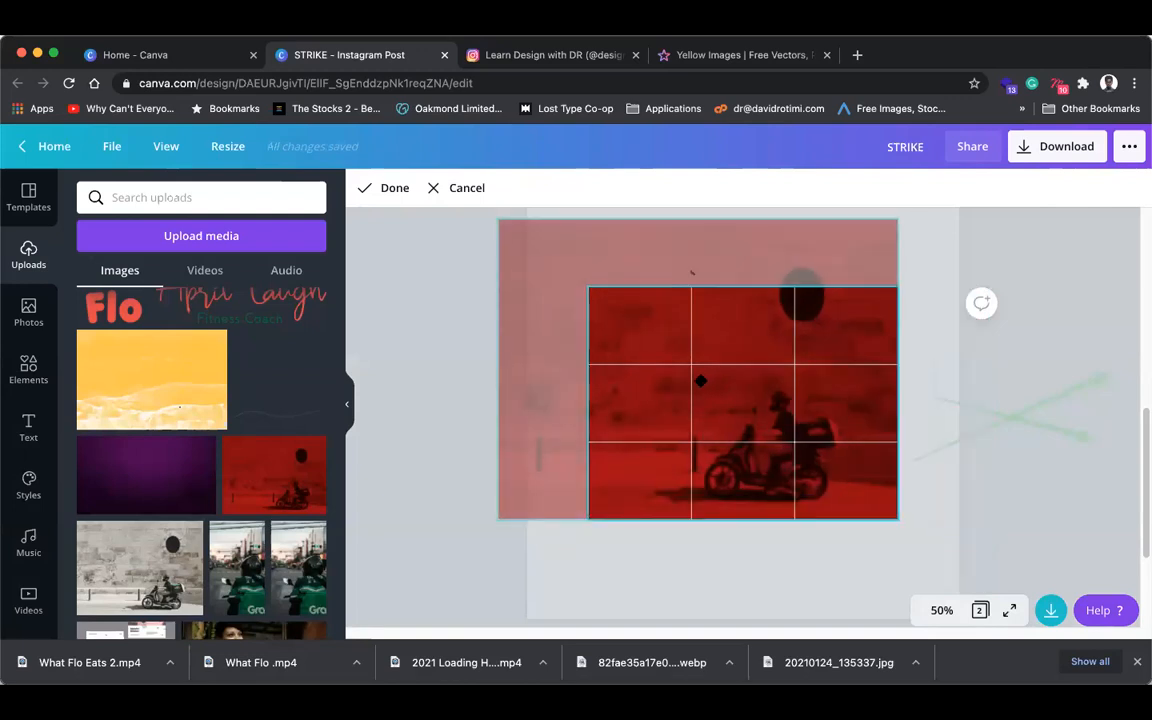
drag(492, 216, 432, 206)
mouse_move(737, 384)
mouse_down()
mouse_move(787, 384)
mouse_move(737, 384)
mouse_up()
click(1075, 290)
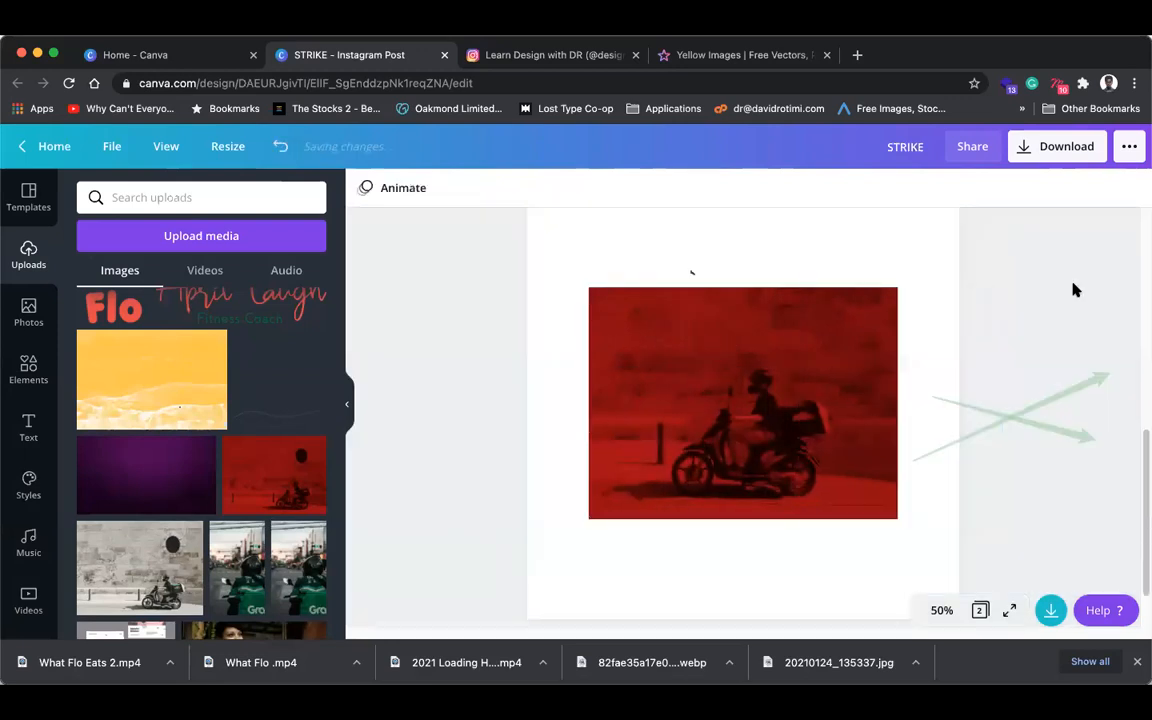
- View the pages at 25% zoom and return to 50%
click(875, 385)
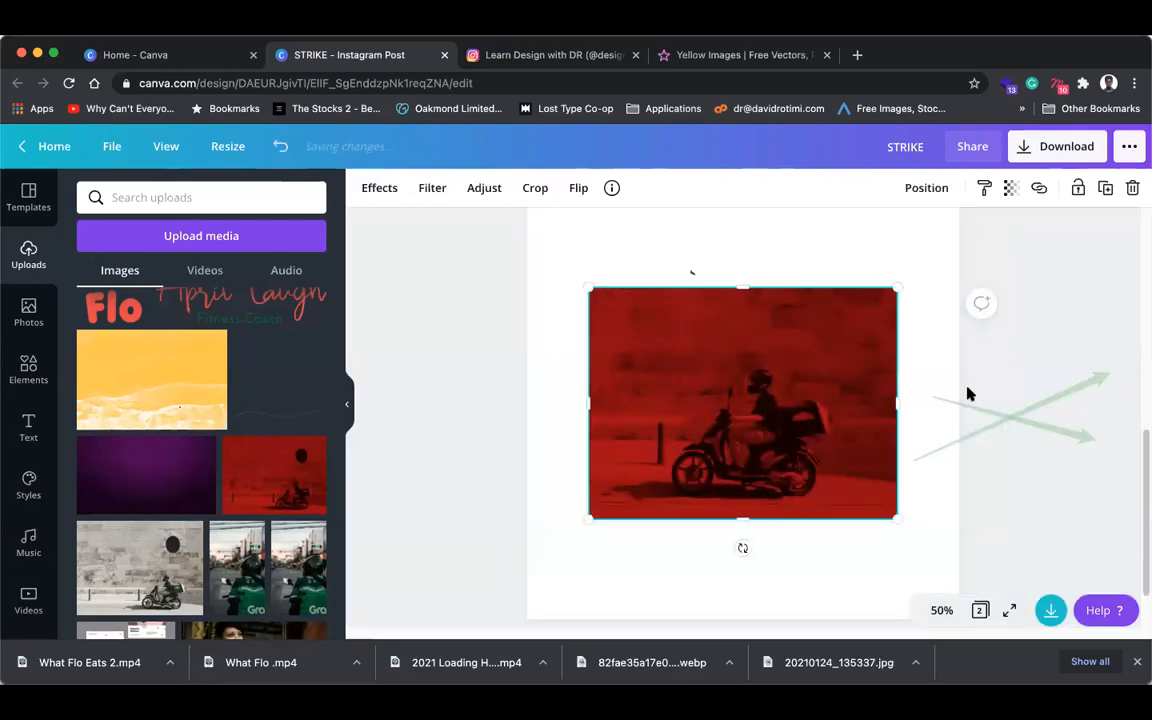
click(940, 610)
click(928, 457)
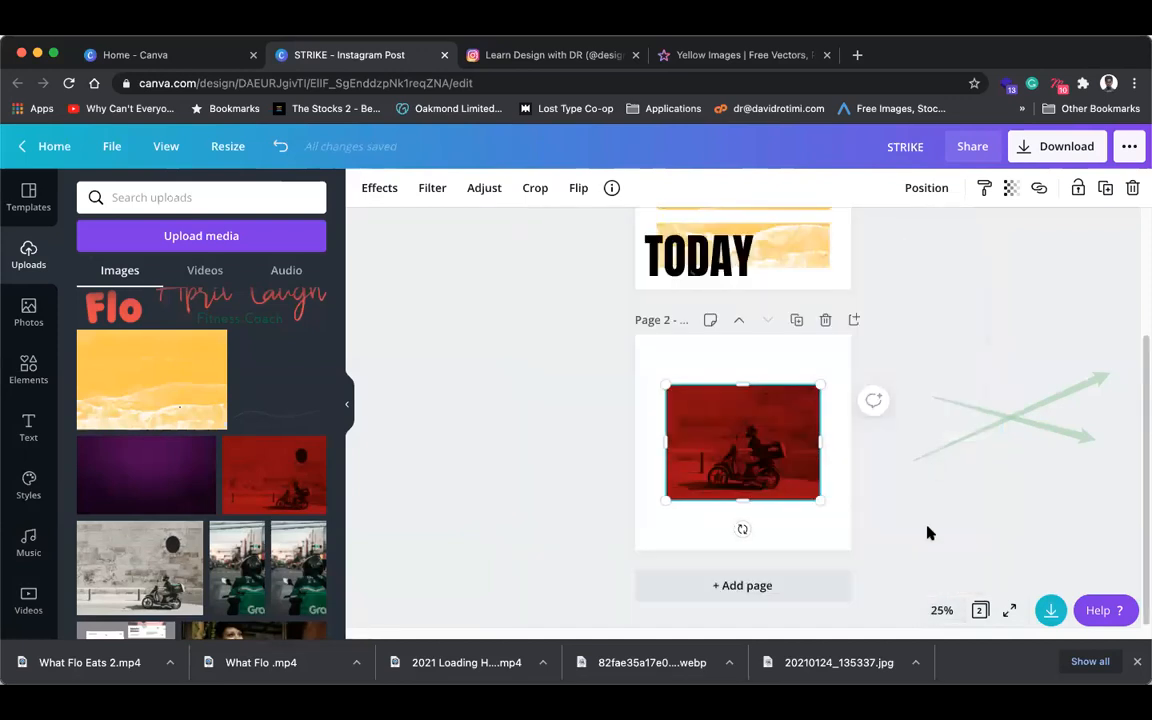
click(940, 610)
click(929, 424)
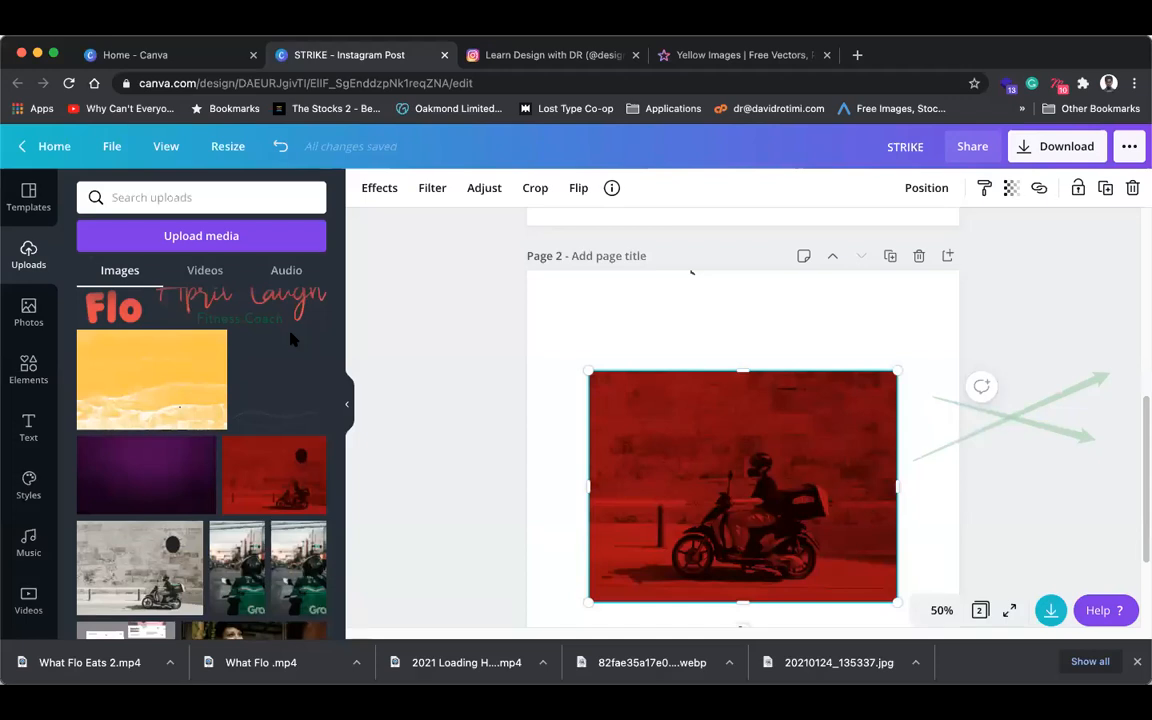
- Download all pages of the design as PNG at size 1 and check the download progress
click(1033, 148)
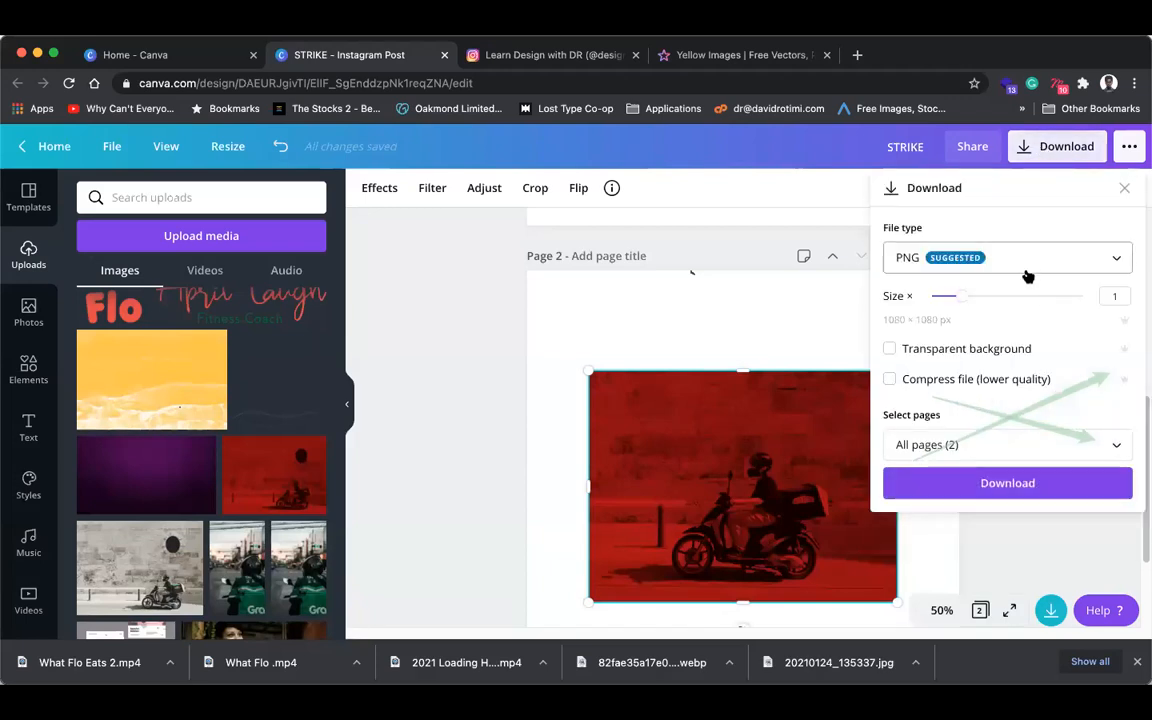
click(983, 490)
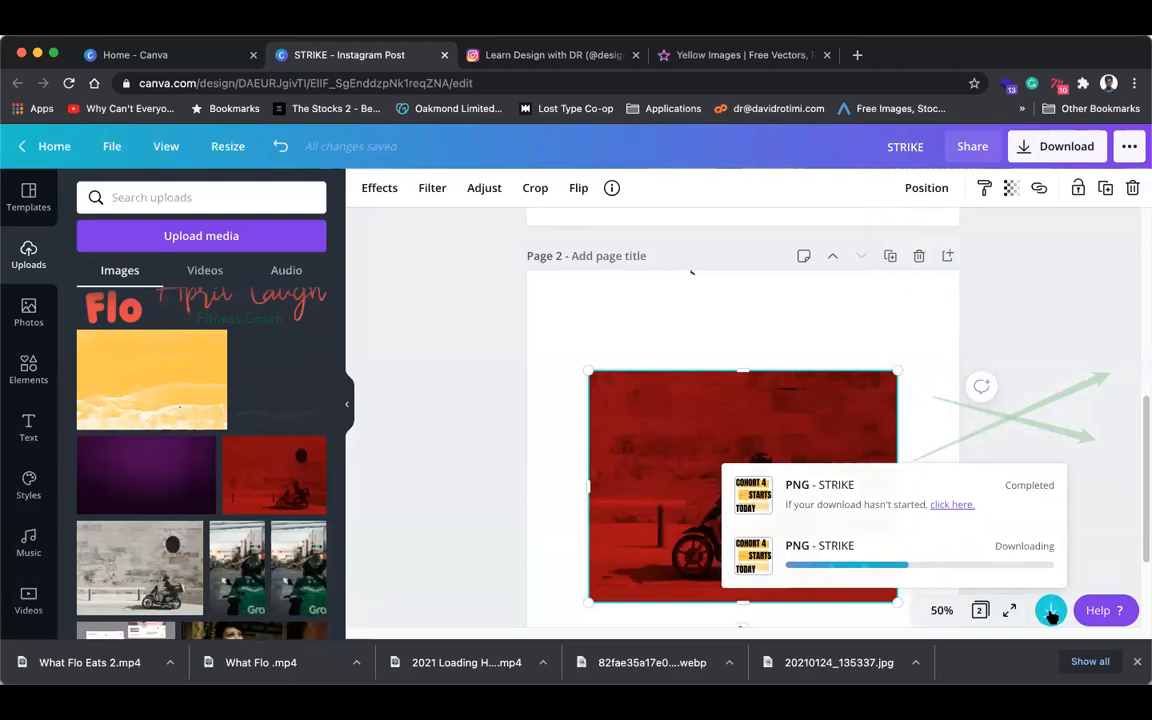
click(1051, 612)
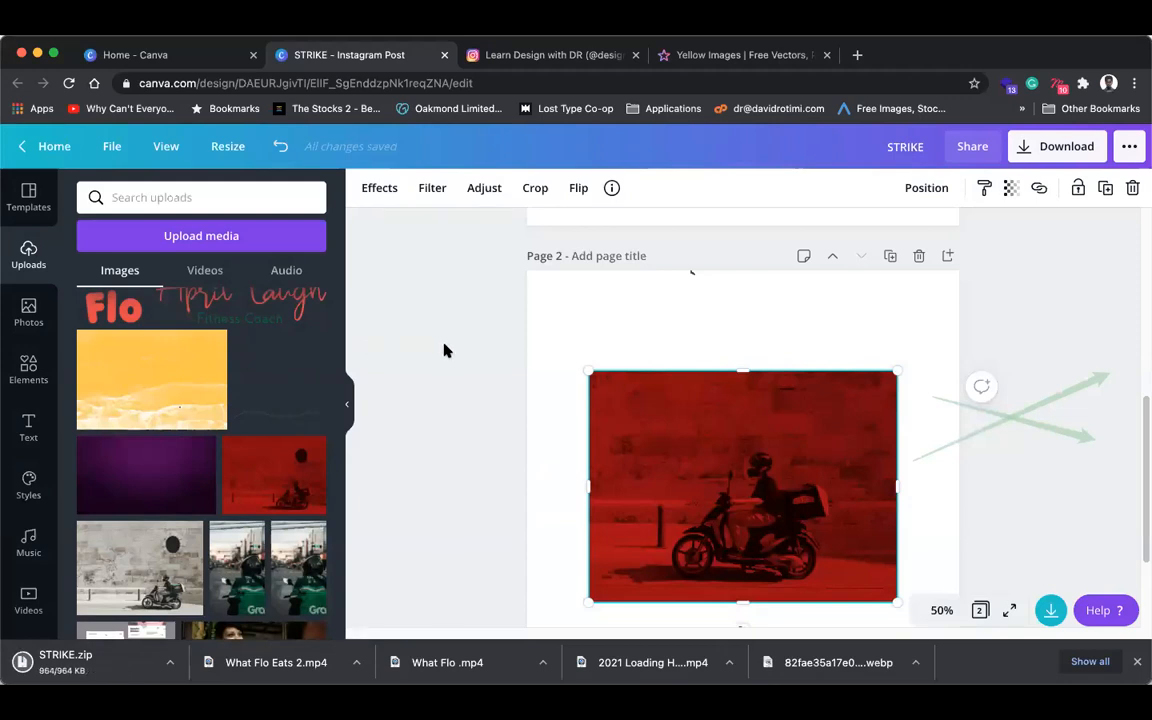
- Remove the scooter photo from page 2, and copy the chocolate banana milkshake image from rawpixel's yellow search results
key(Delete)
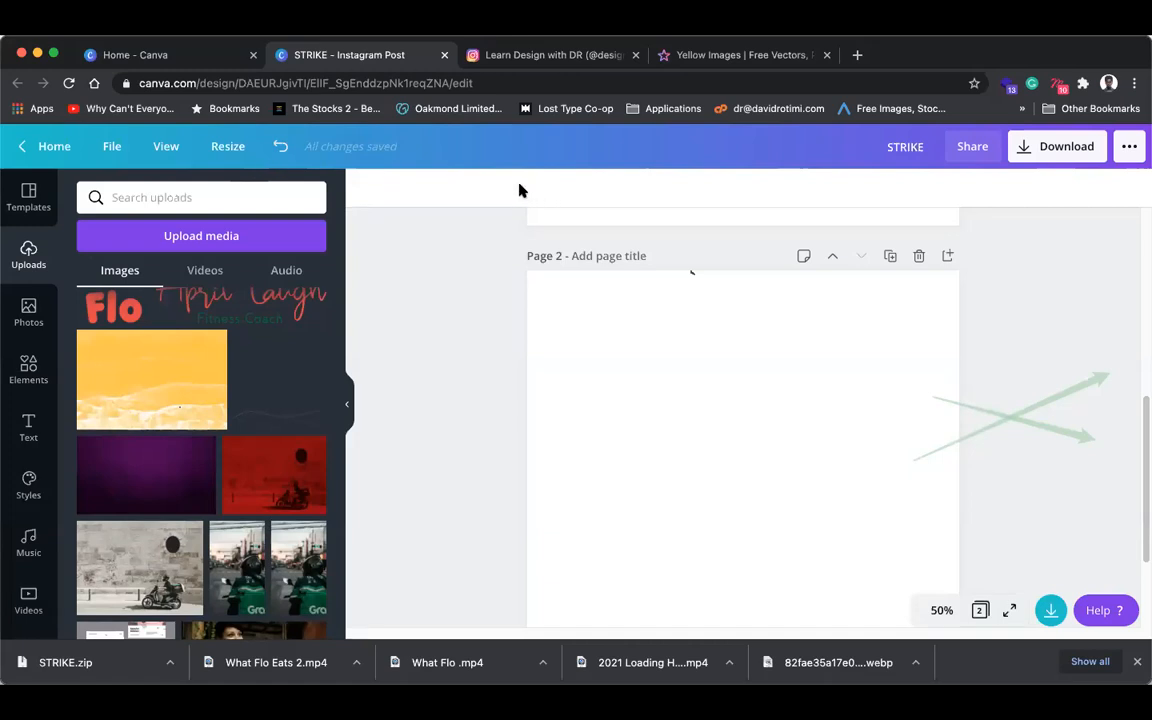
key(super+t)
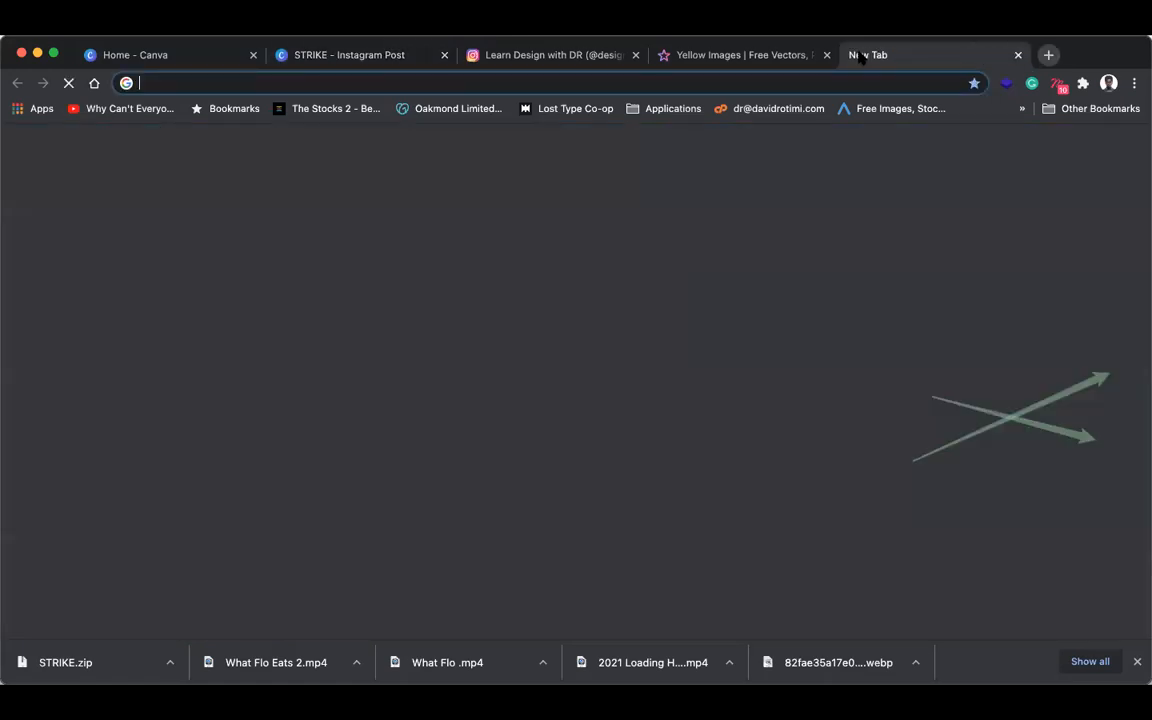
click(745, 55)
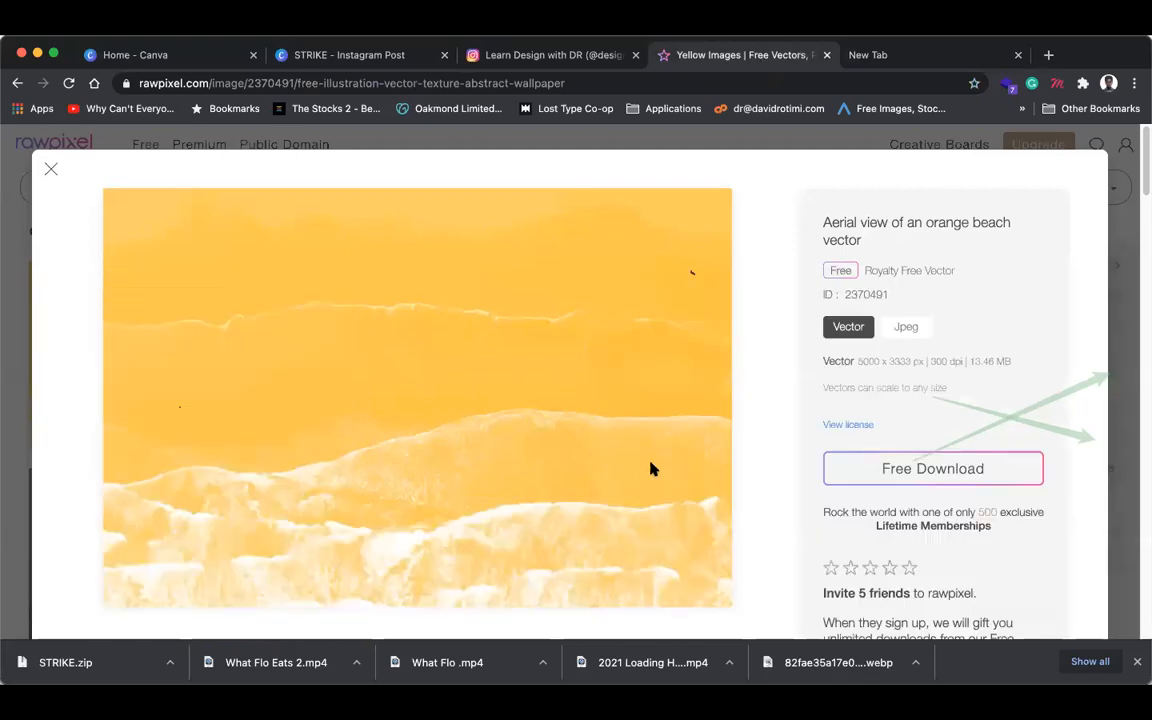
click(1072, 213)
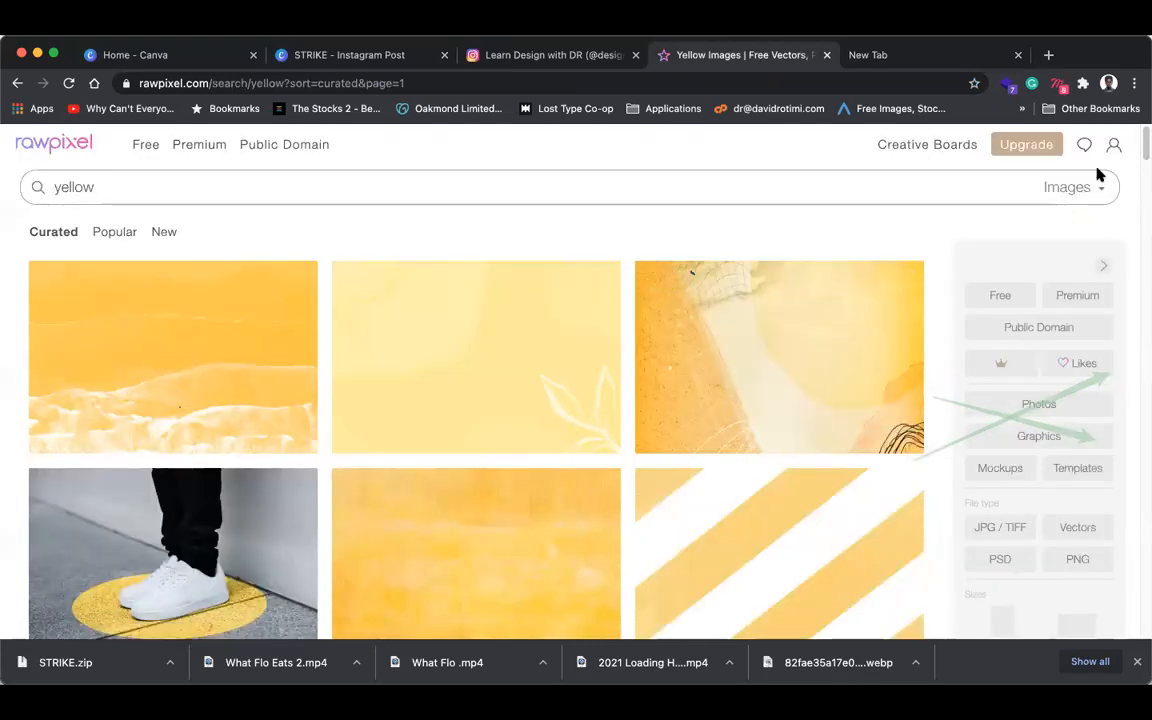
scroll(655, 418, down, 15)
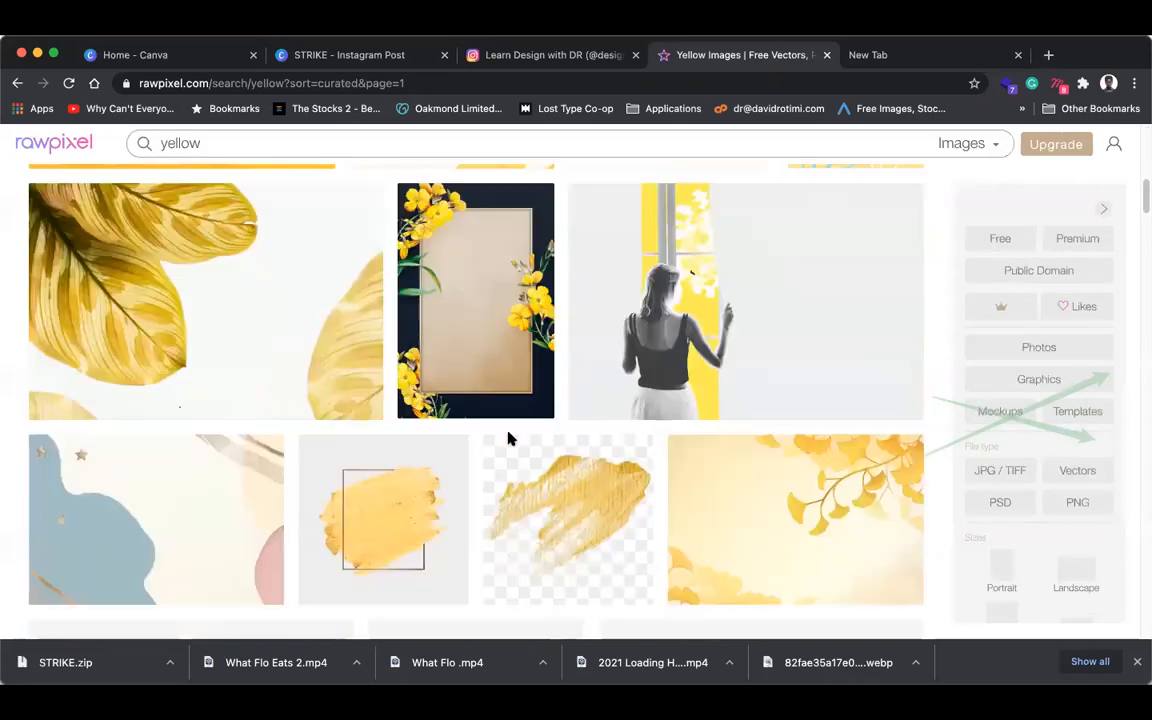
scroll(508, 438, down, 10)
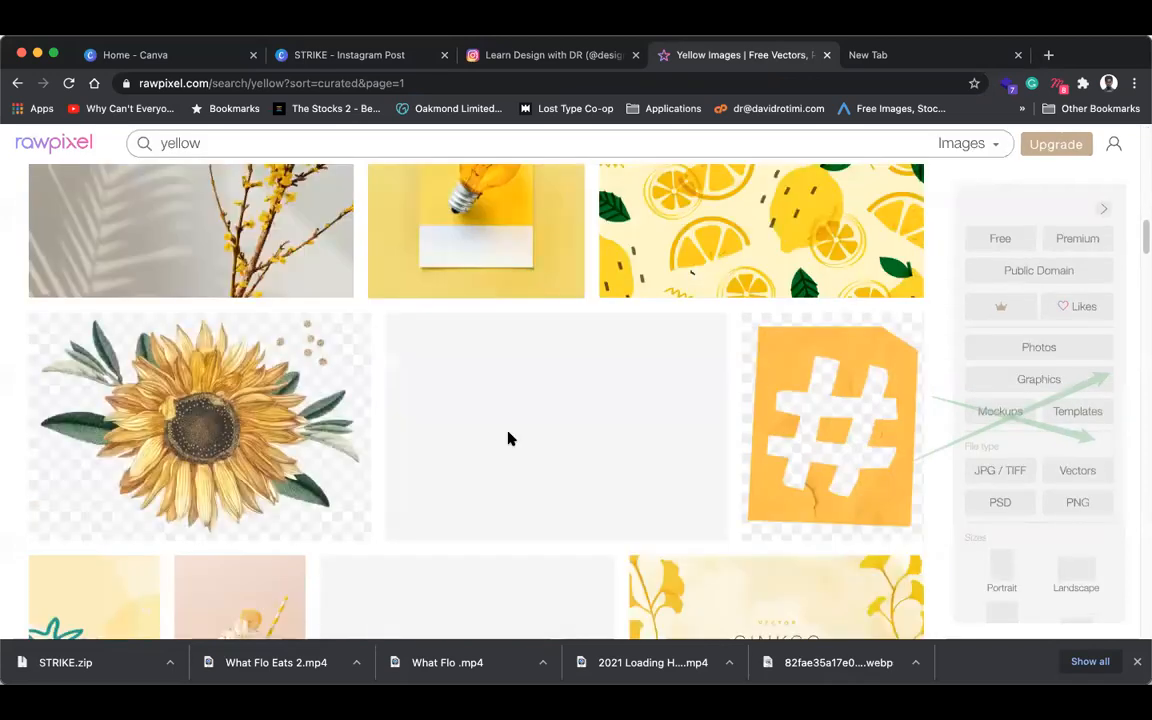
scroll(508, 438, up, 3)
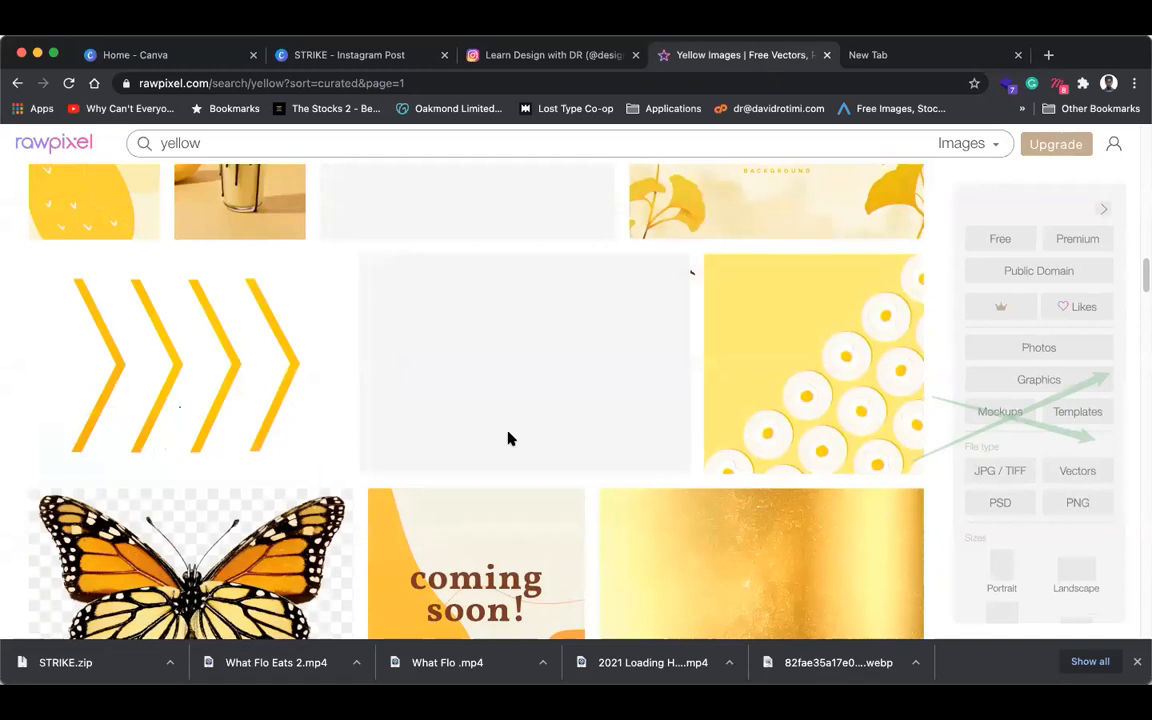
click(260, 263)
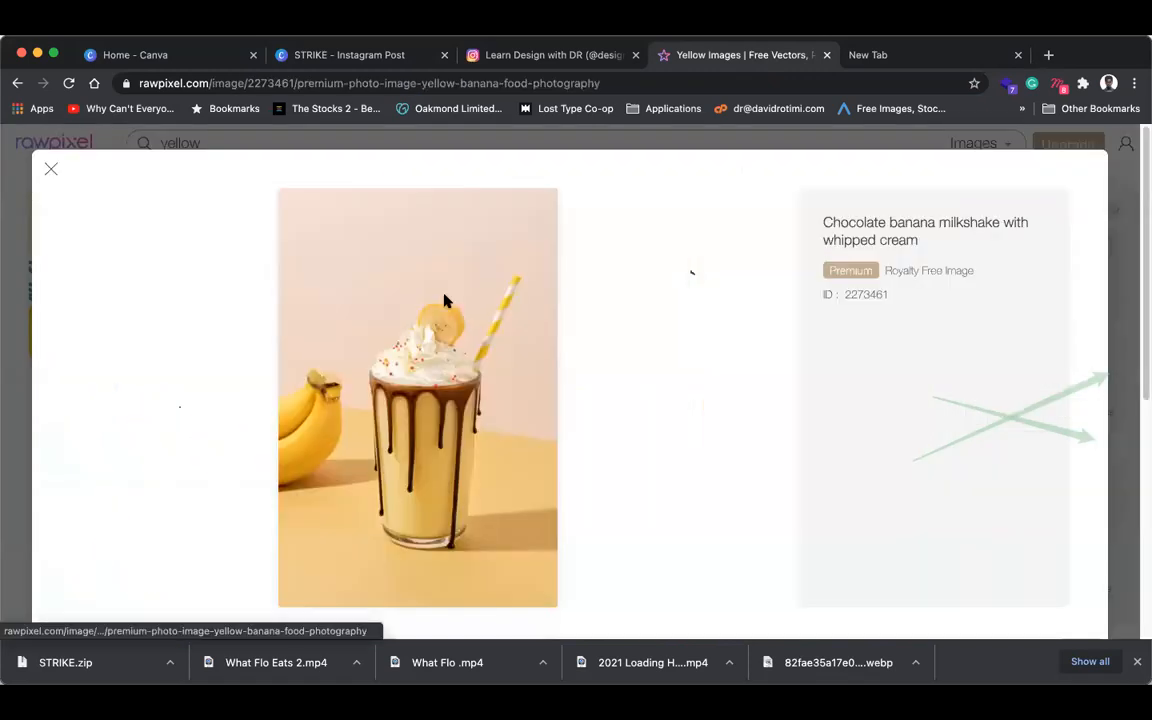
right_click(447, 422)
click(478, 460)
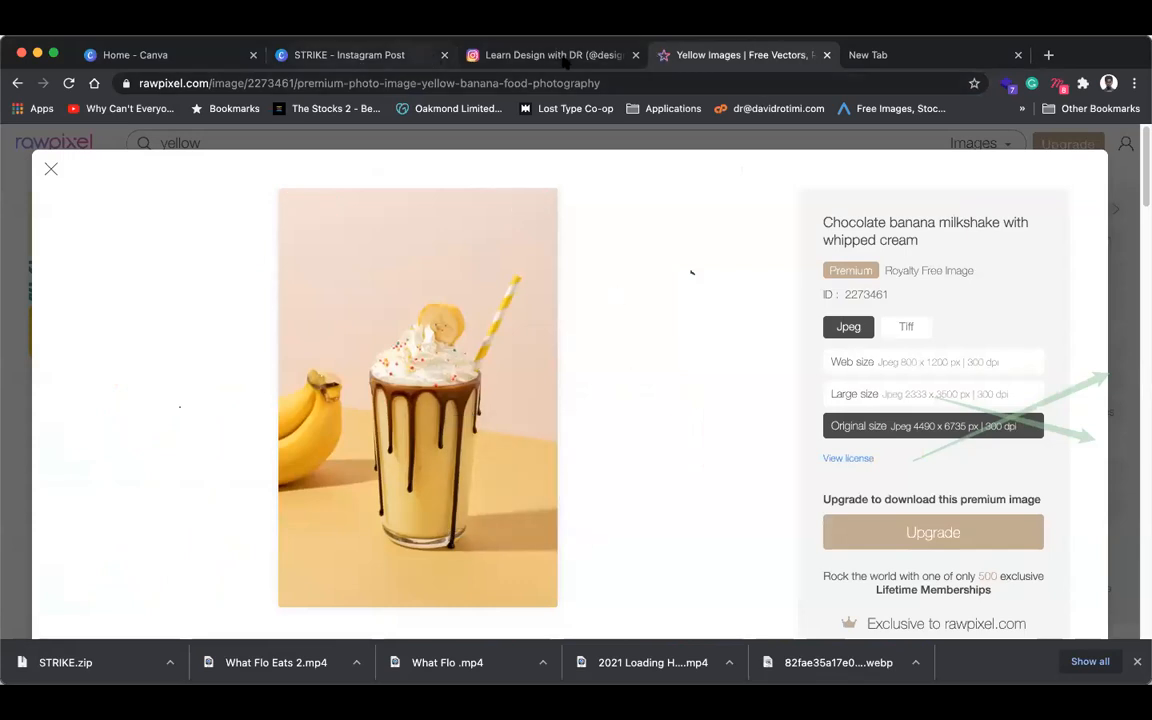
- Return to the STRIKE design in Canva and paste the copied milkshake image onto page 2
click(358, 56)
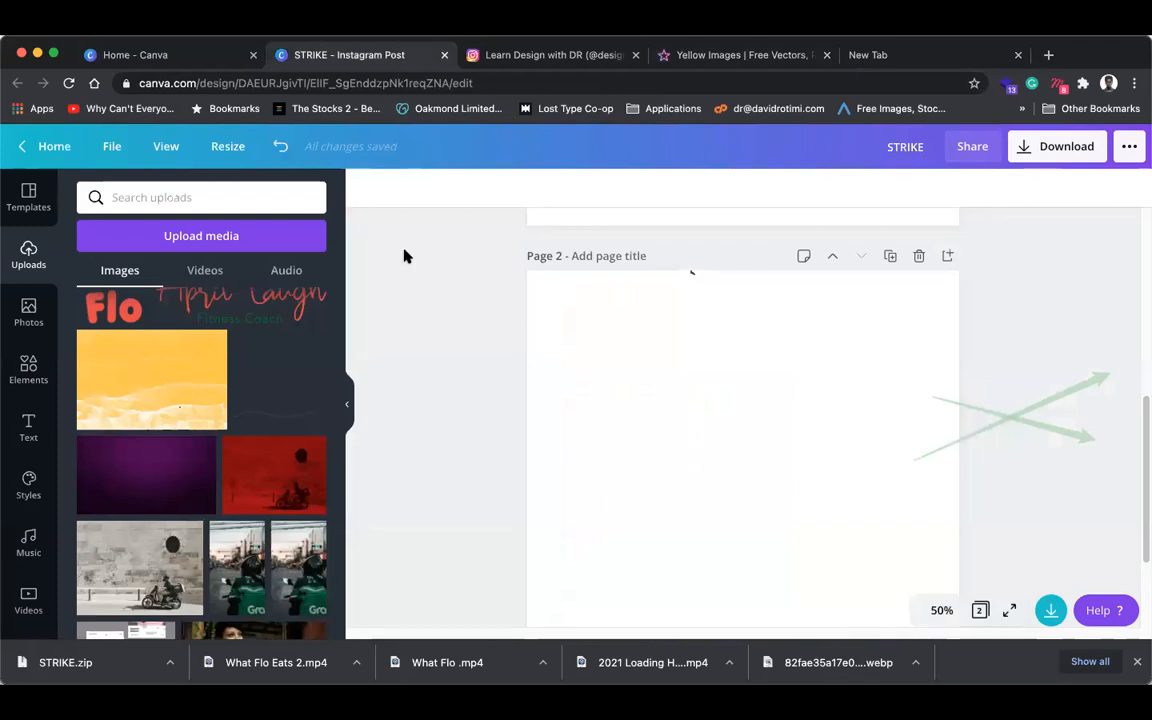
click(659, 384)
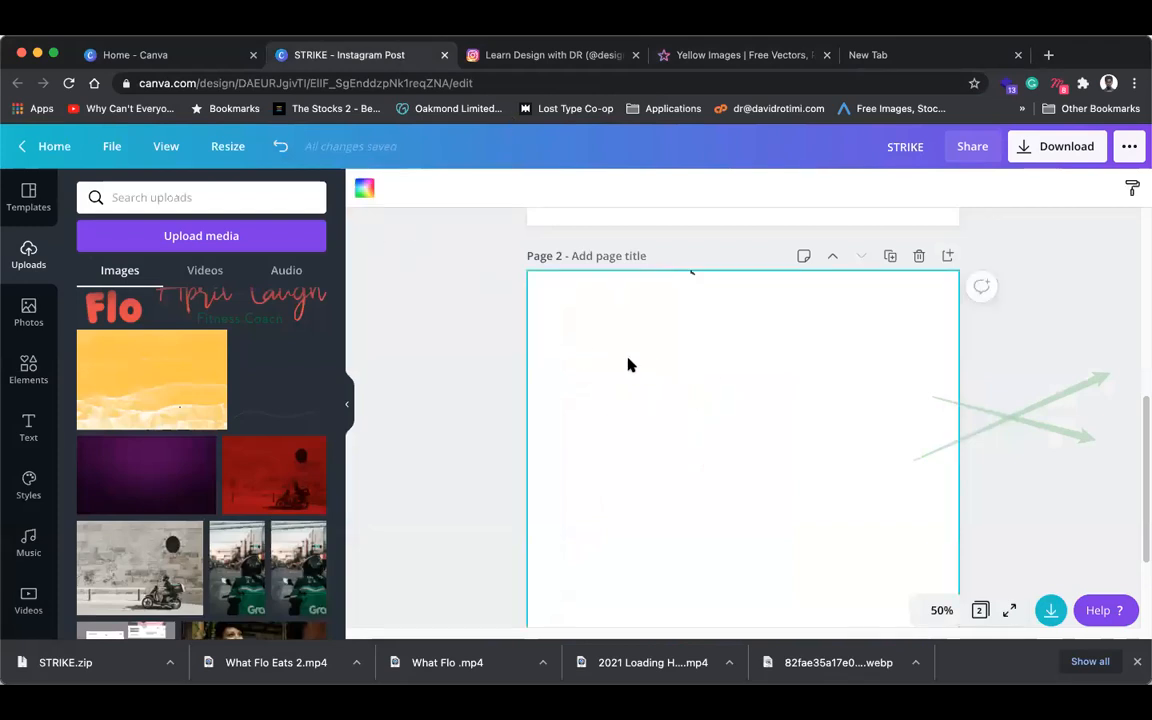
key(cmd+v)
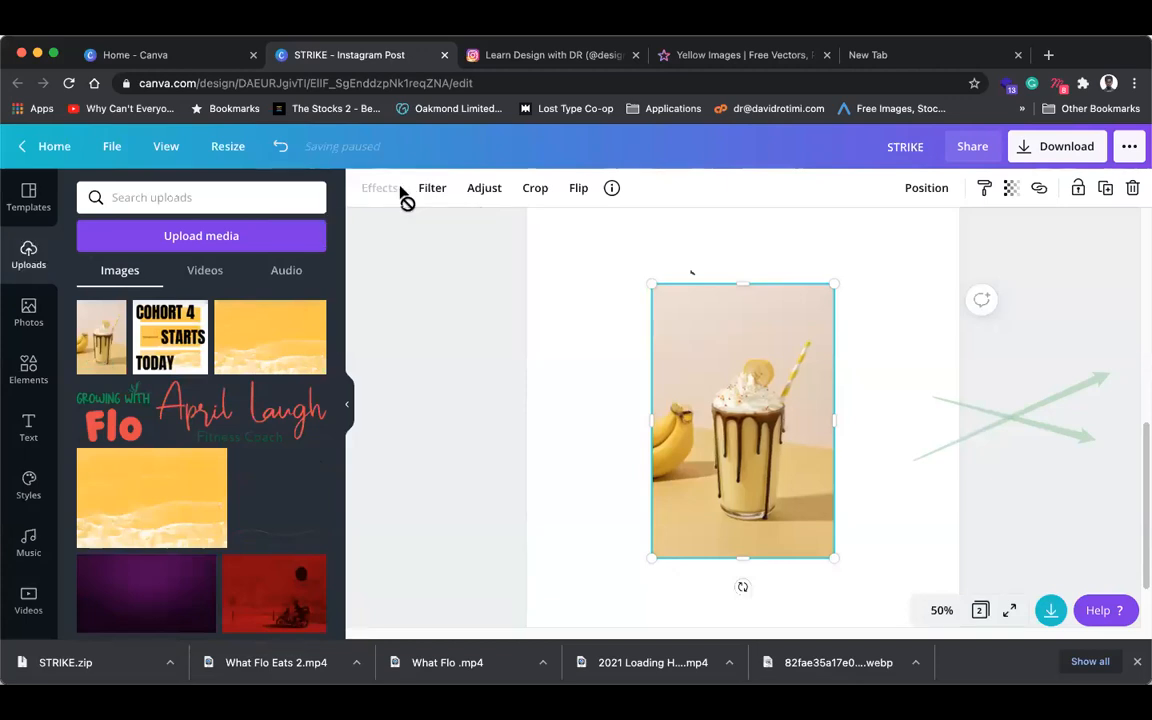
click(447, 270)
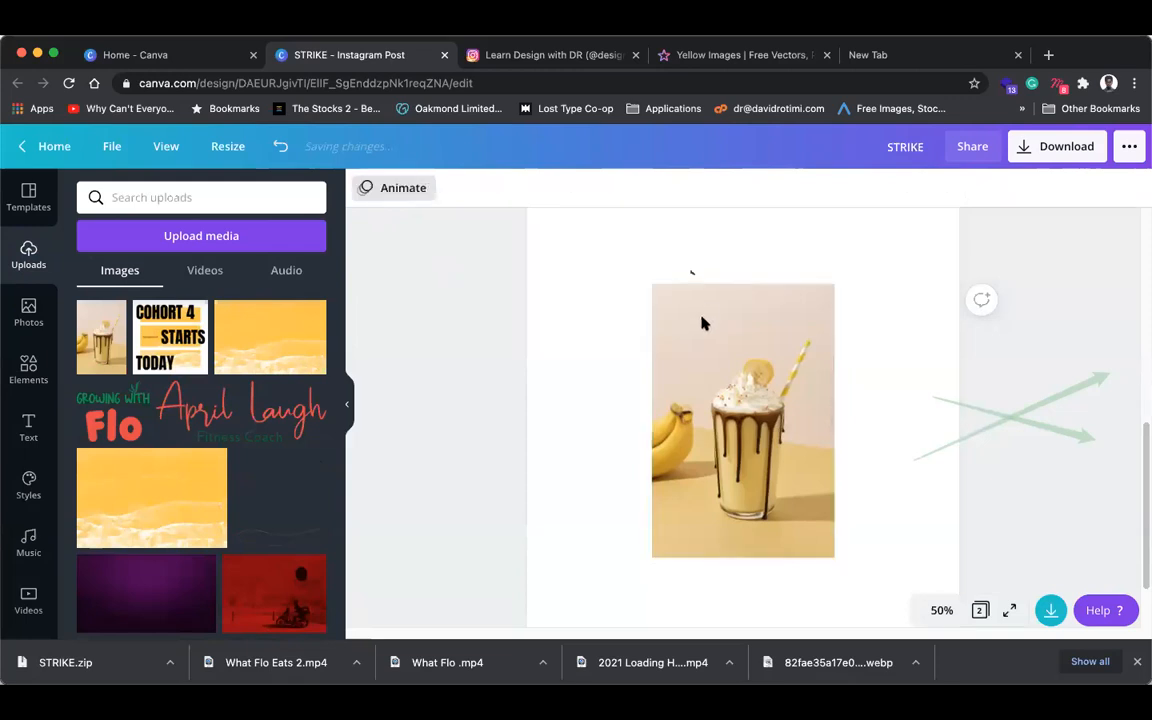
- Remove the milkshake image's background with the Background Remover effect
click(655, 307)
click(381, 190)
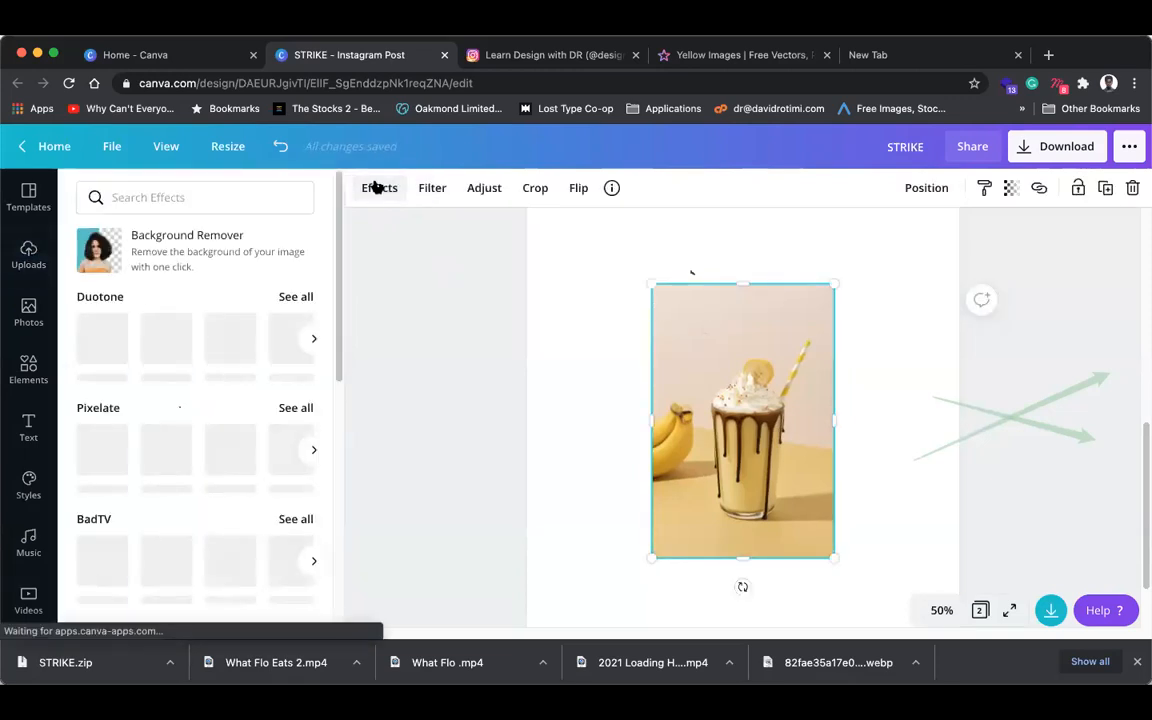
click(195, 252)
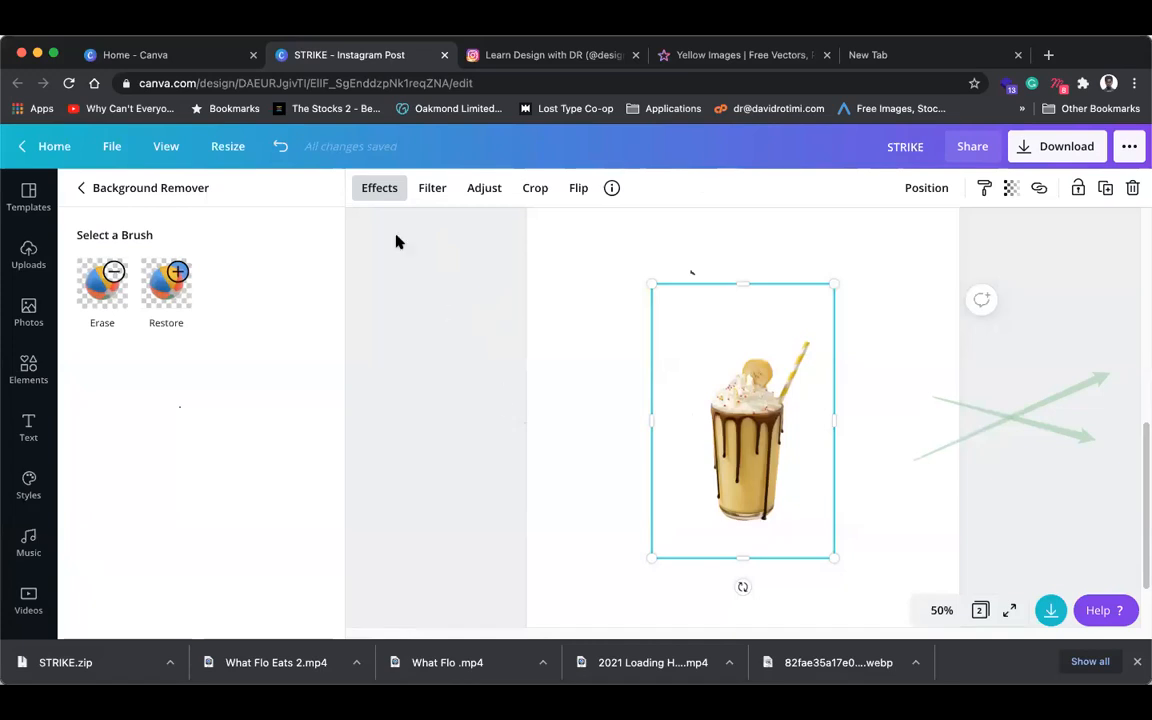
- Undo the latest milkshake image edits and leave the STRIKE design for the Canva home page, discarding unsaved changes
click(276, 148)
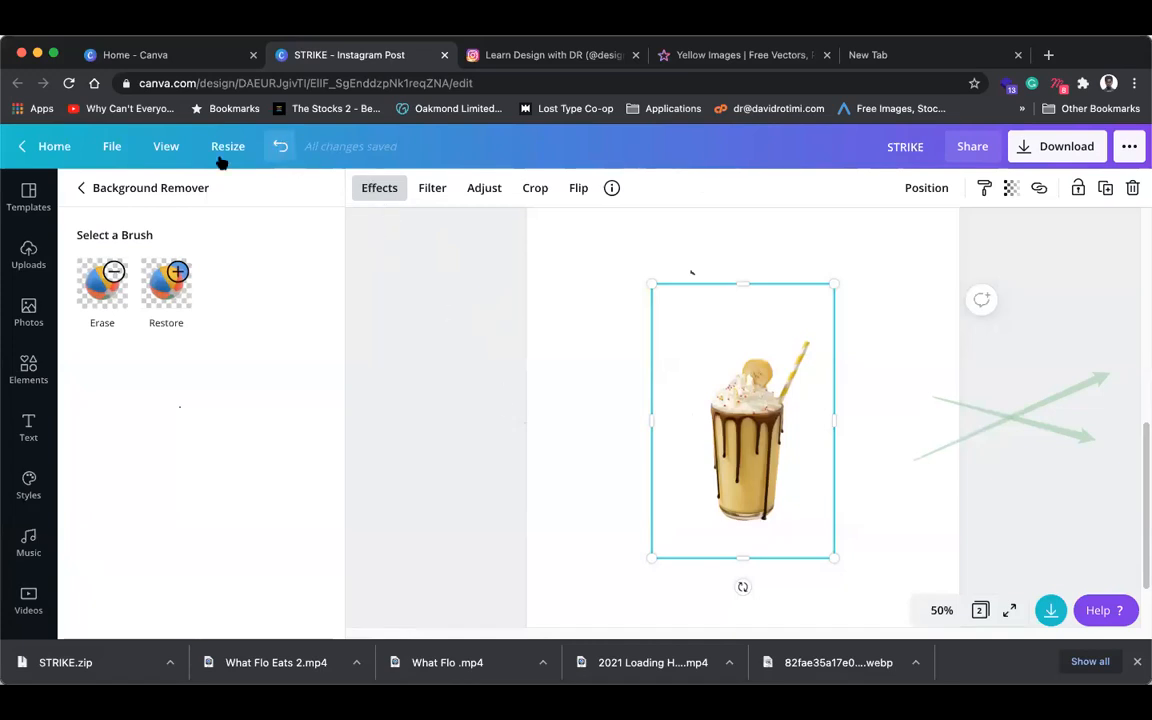
click(46, 146)
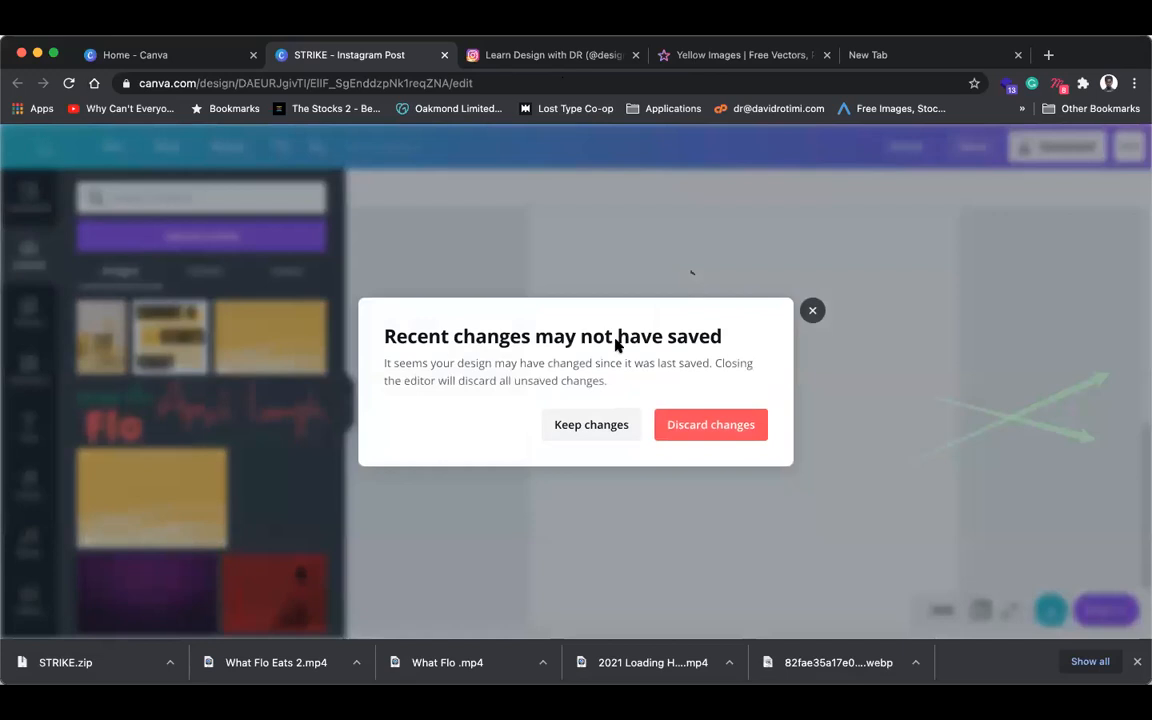
click(690, 426)
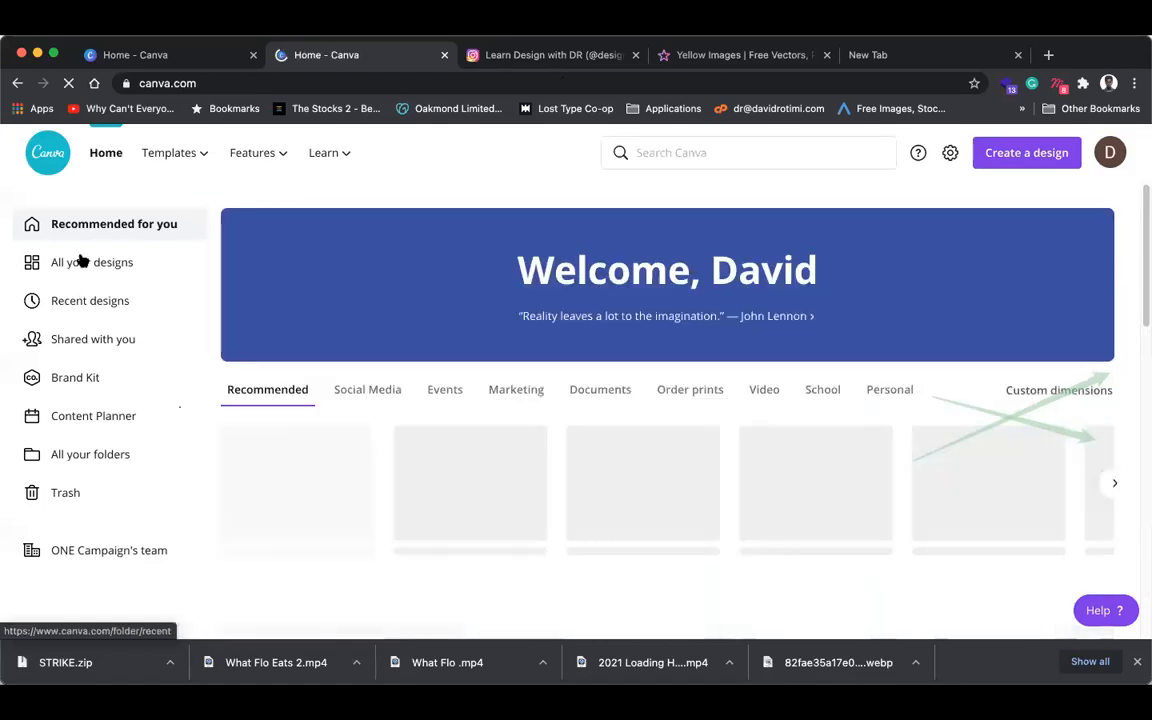
- Browse all saved designs and open the Basic Design Principles presentation
click(83, 262)
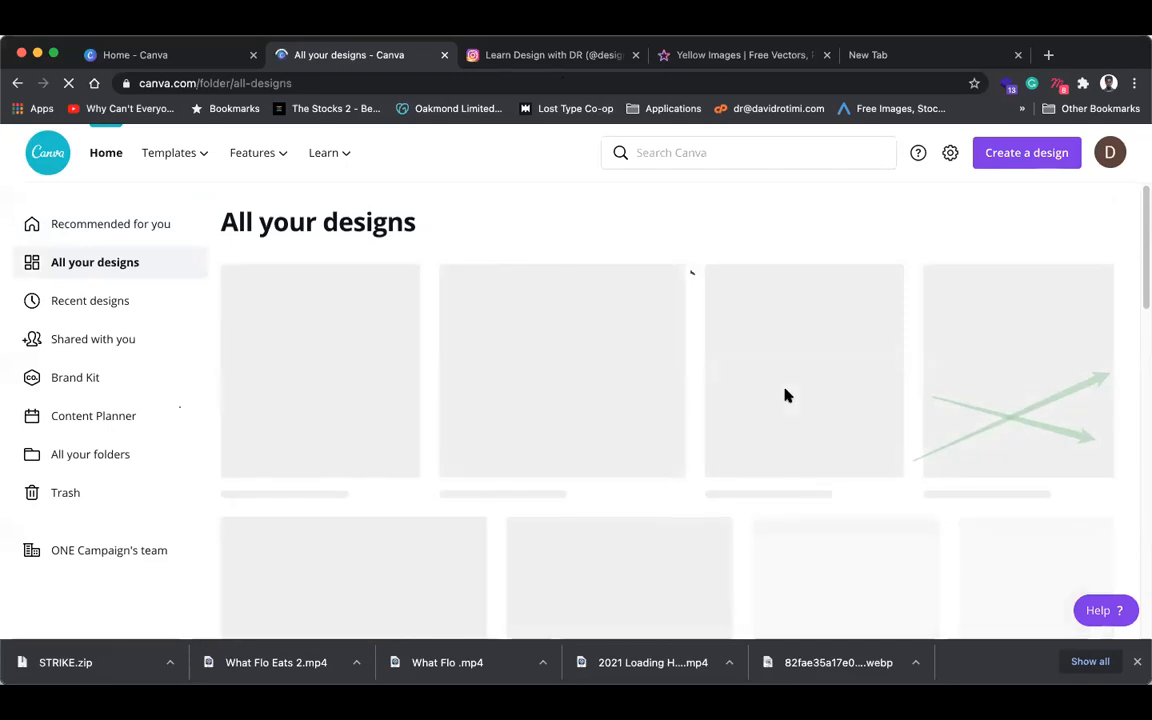
scroll(786, 396, down, 3)
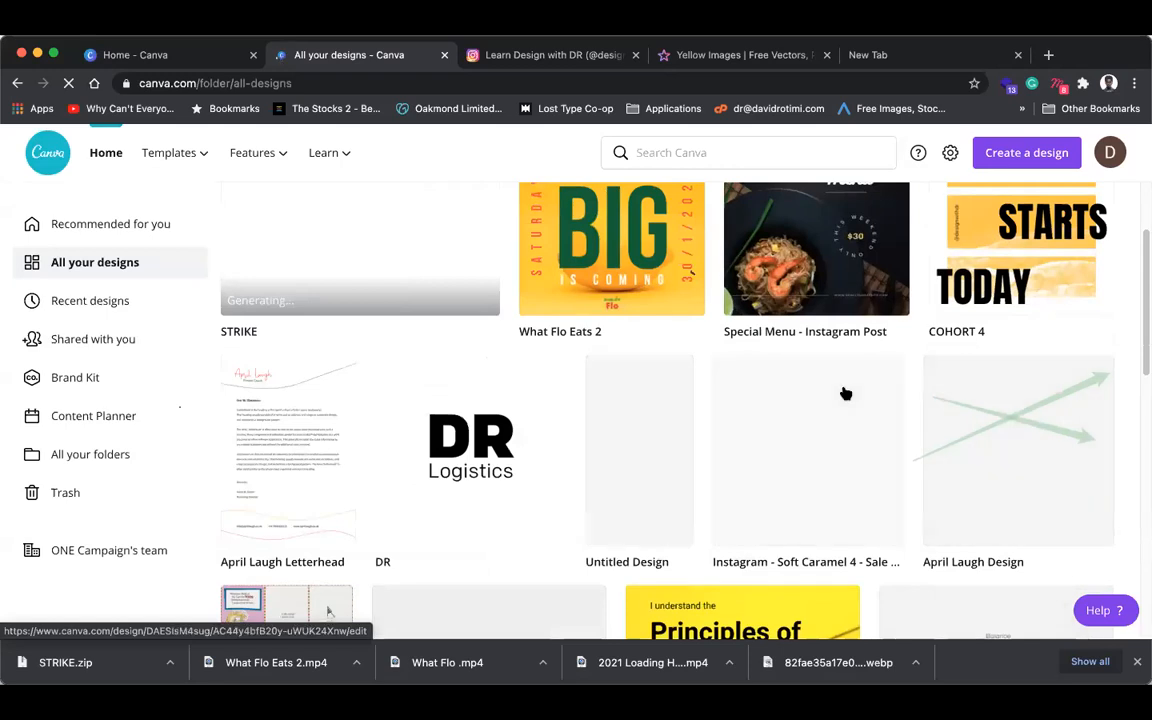
scroll(807, 388, down, 2)
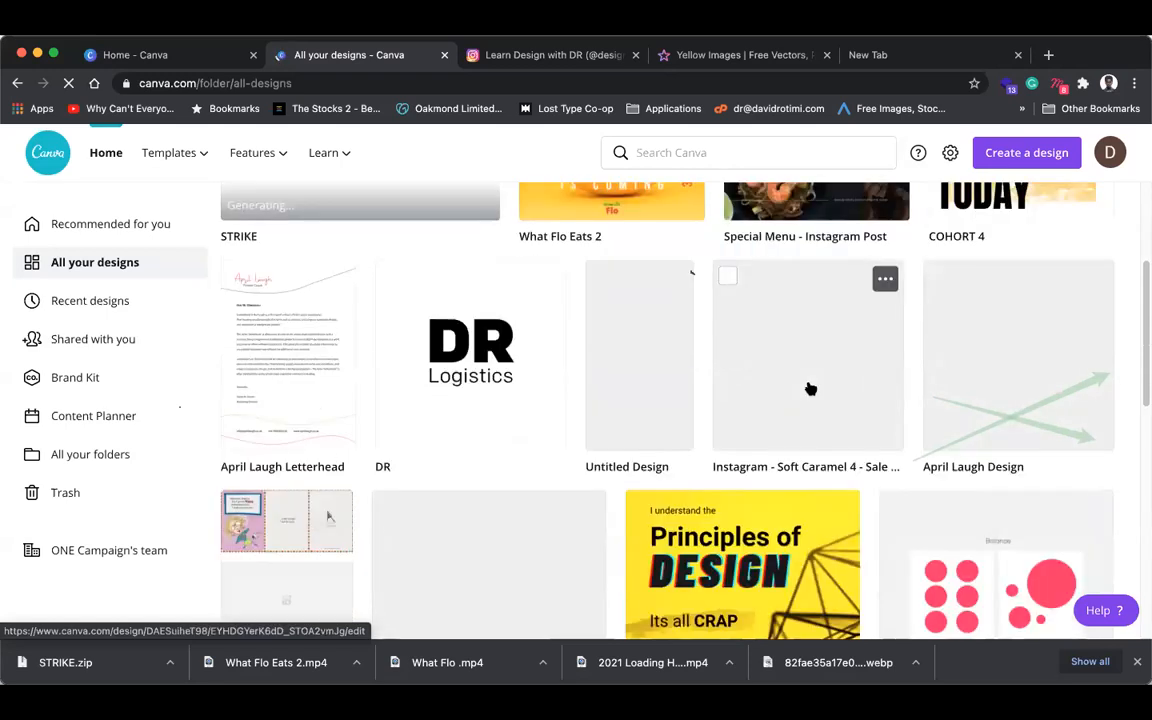
scroll(455, 408, down, 6)
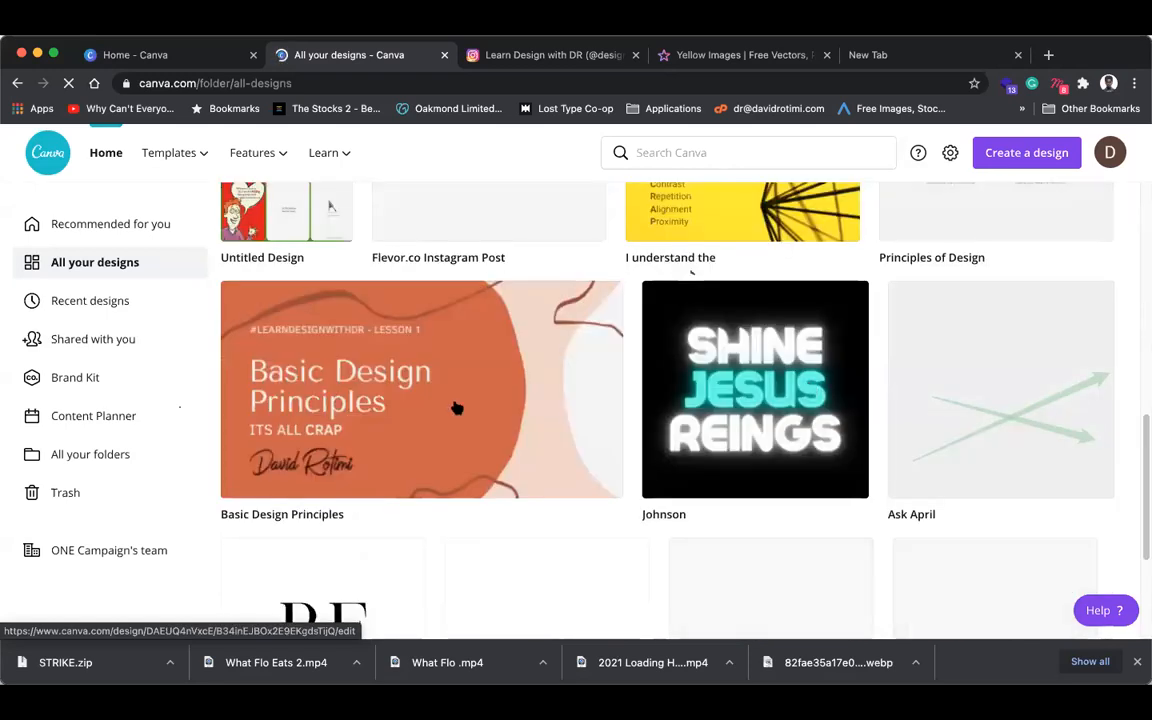
click(447, 401)
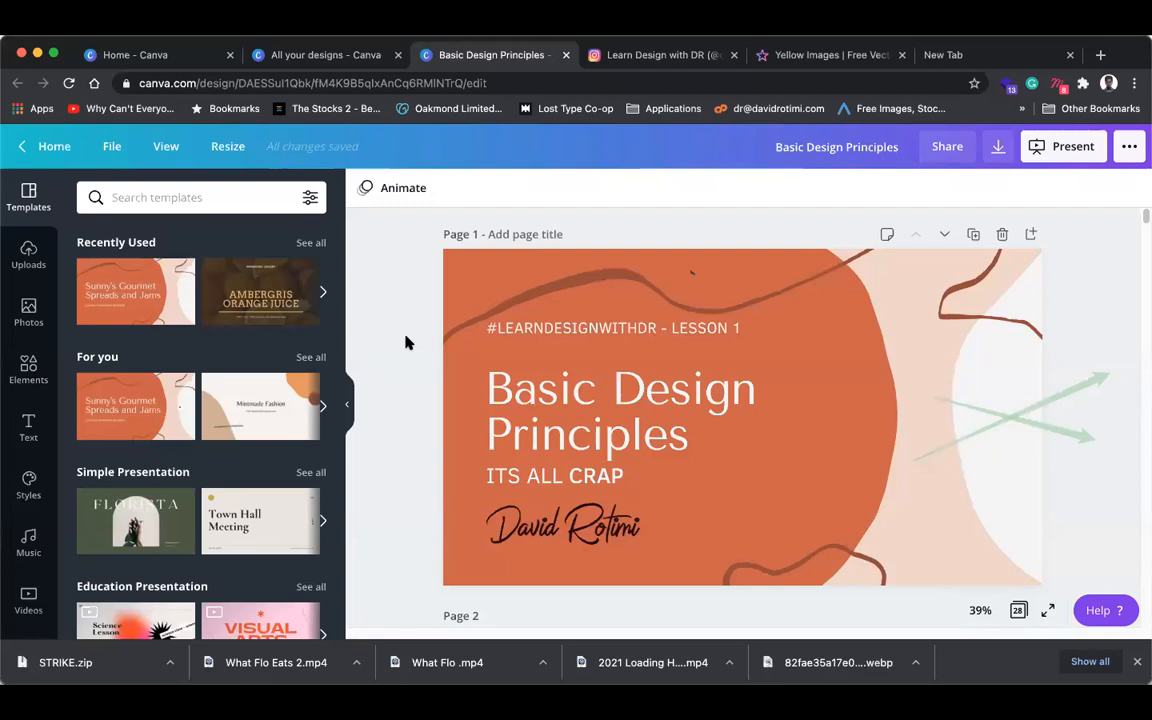
- Show the Basic Design Principles presentation full screen and advance to slide 2
click(346, 408)
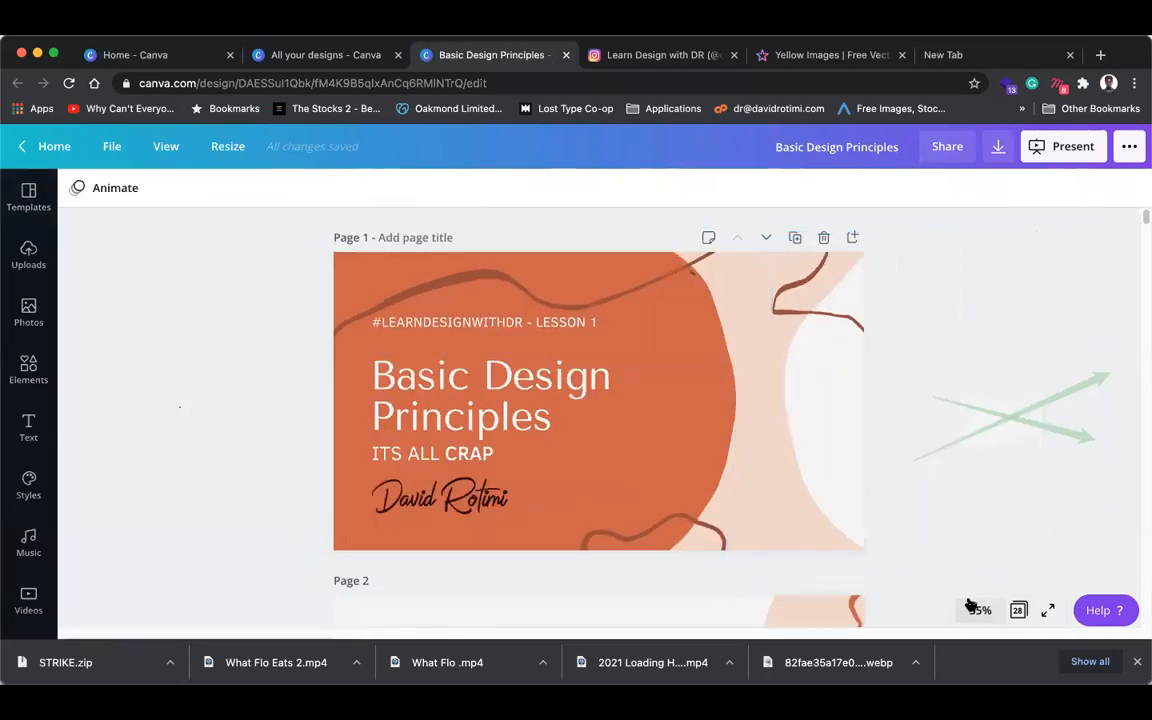
click(1045, 612)
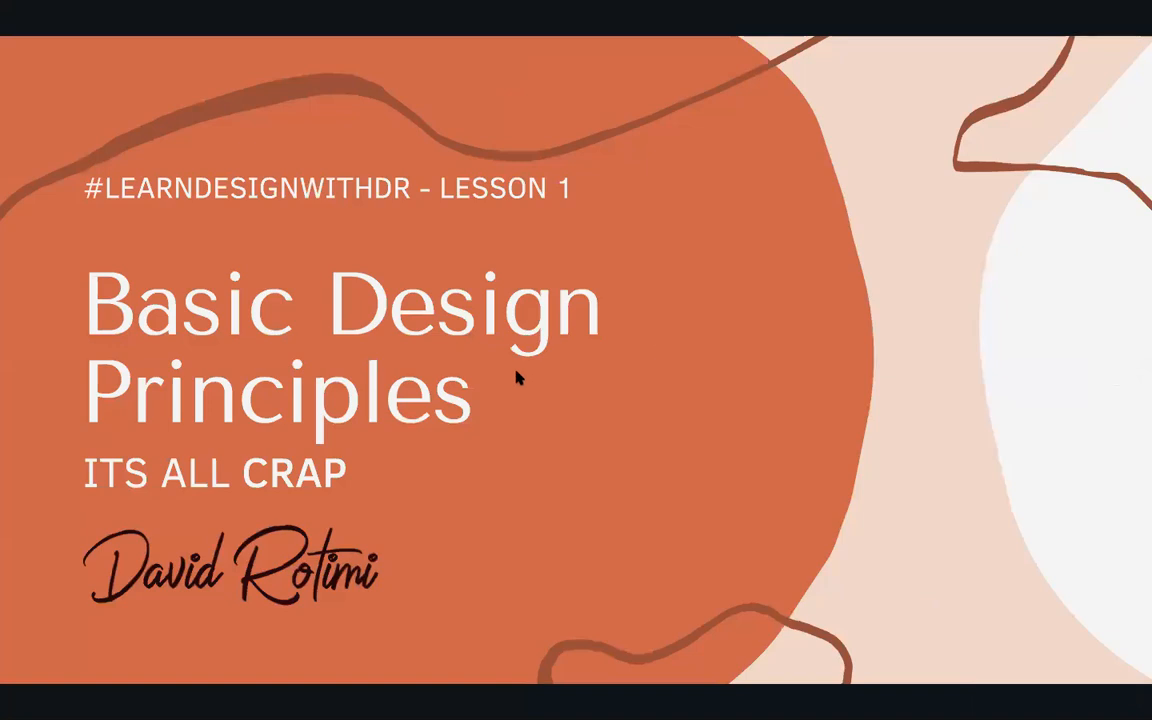
click(1100, 394)
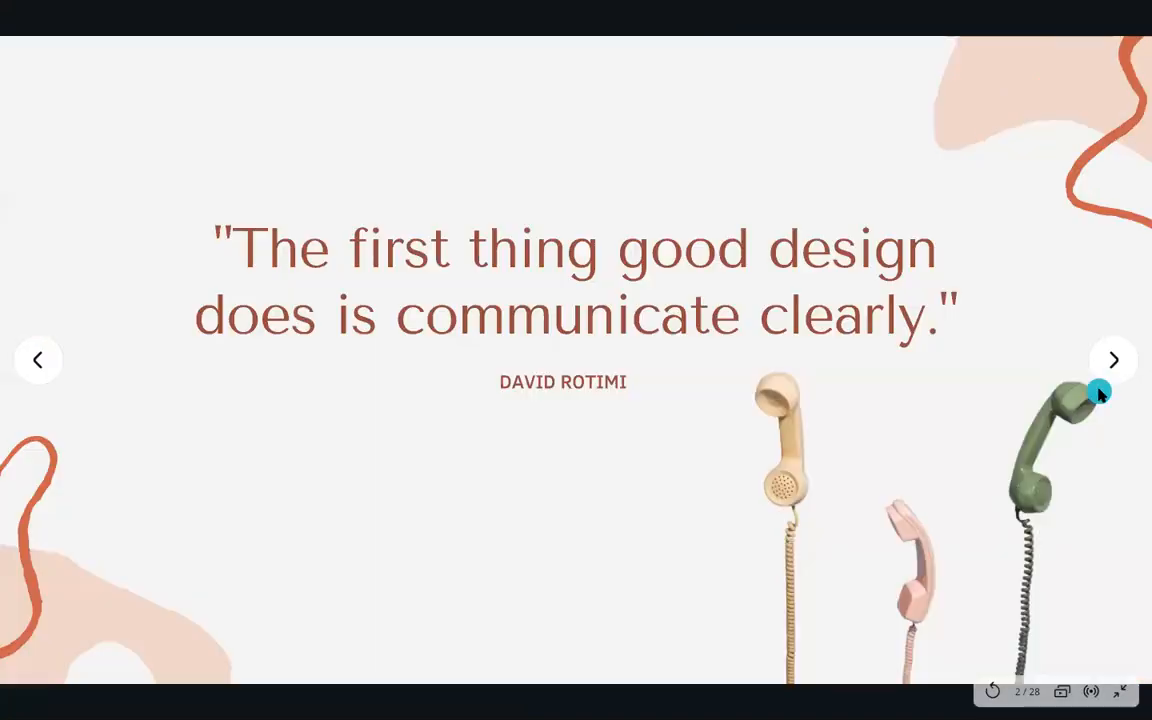
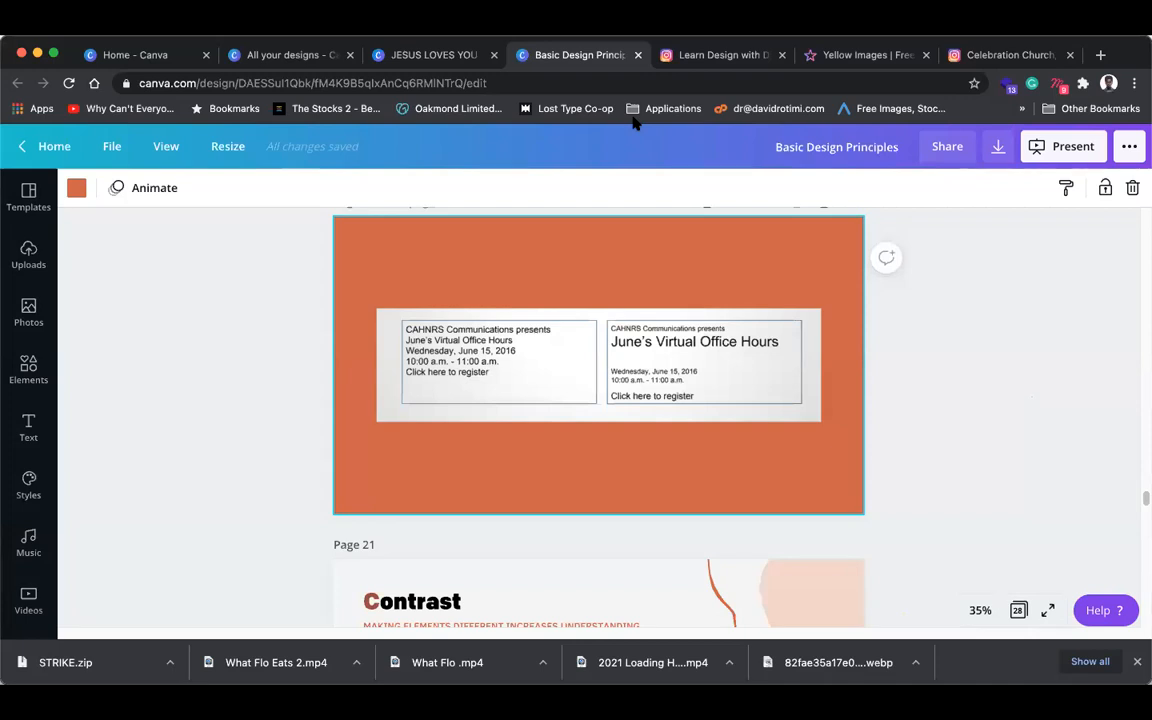
- Try the PNG download settings at size 2, restore size 1, and close the download options without downloading
click(998, 147)
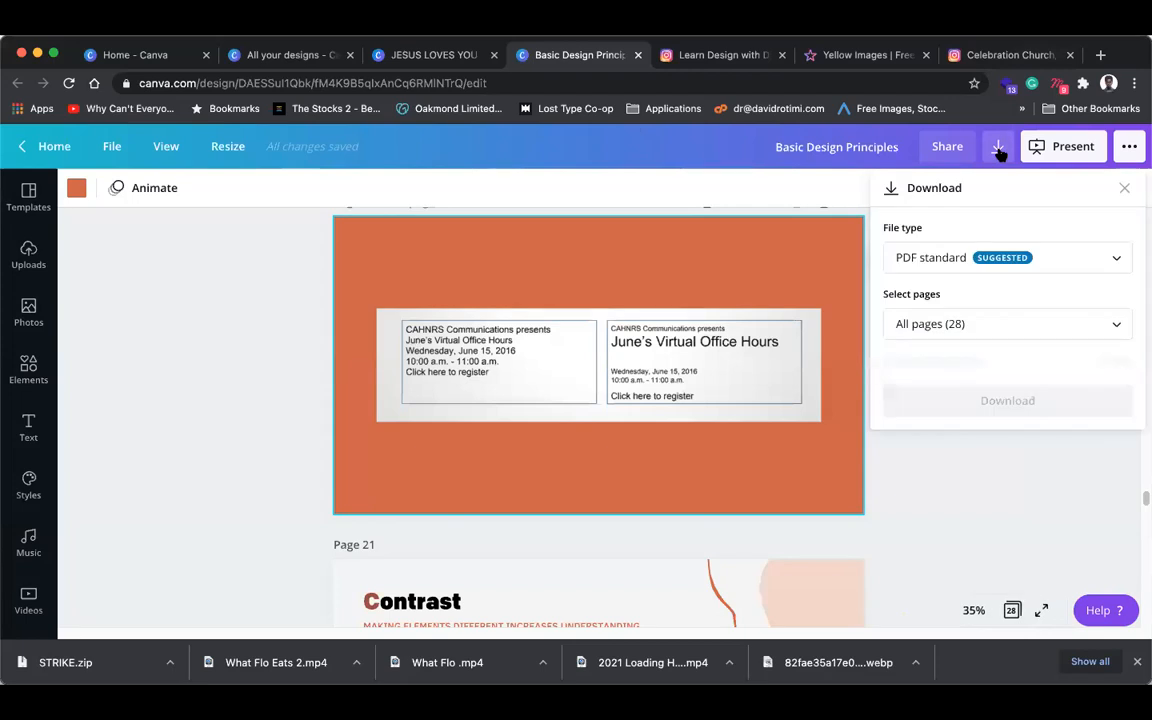
click(1016, 258)
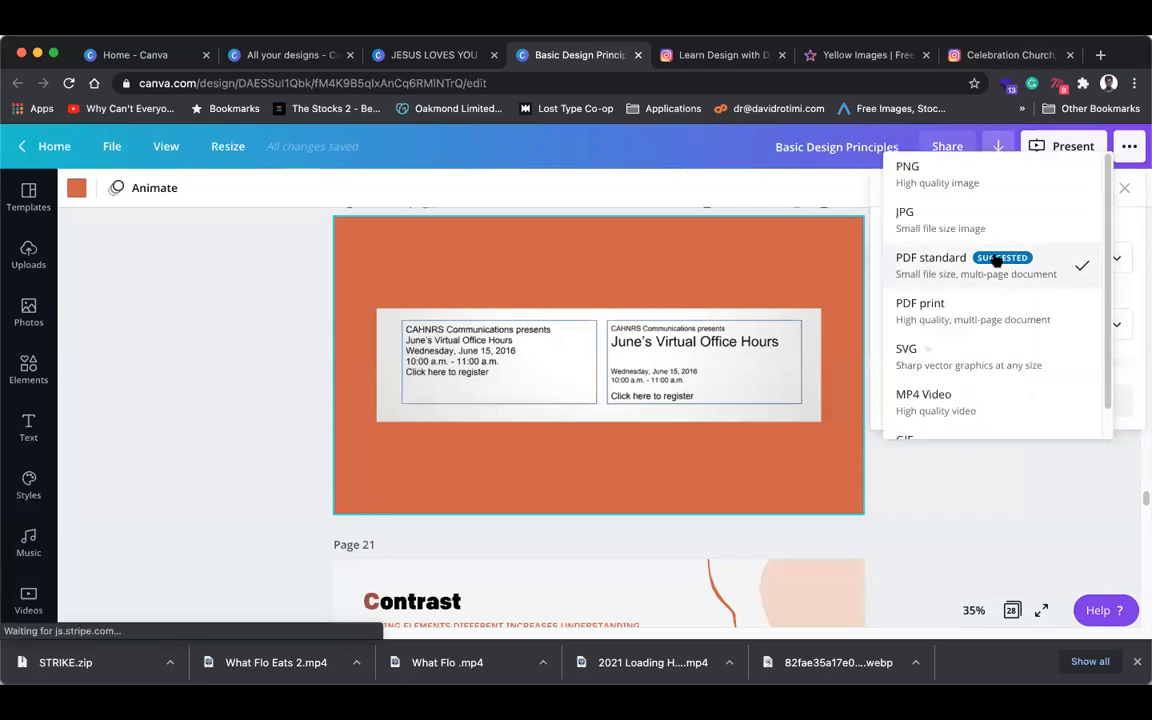
click(966, 178)
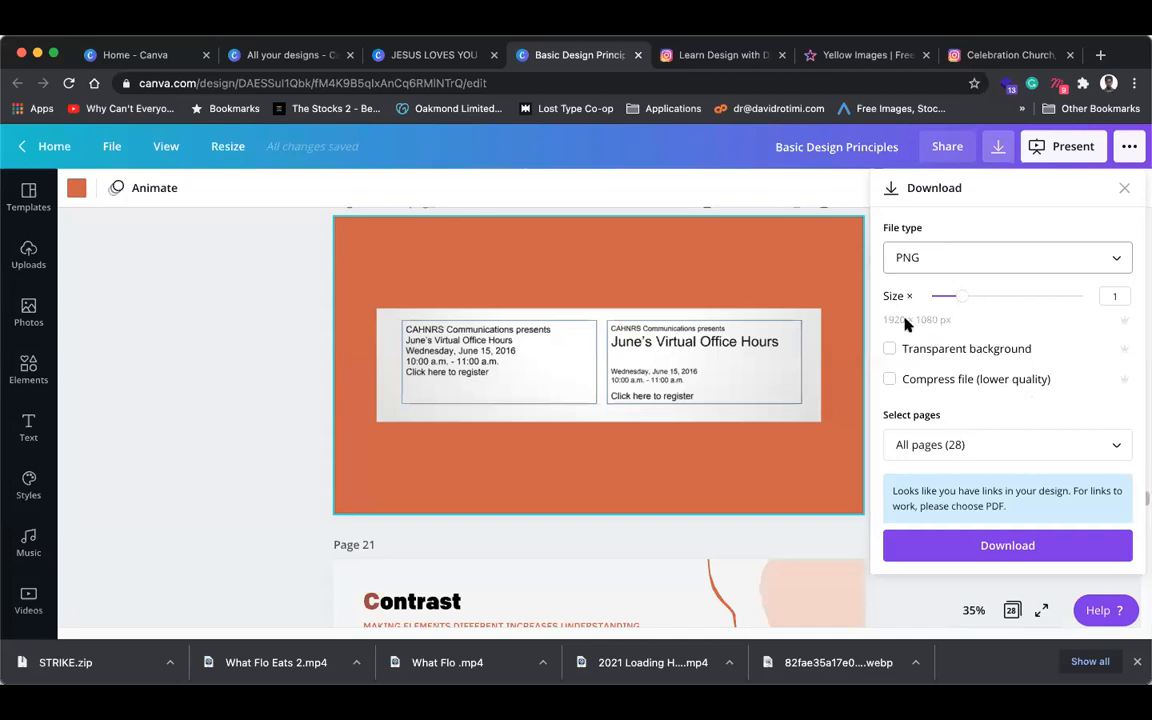
drag(959, 300, 1018, 302)
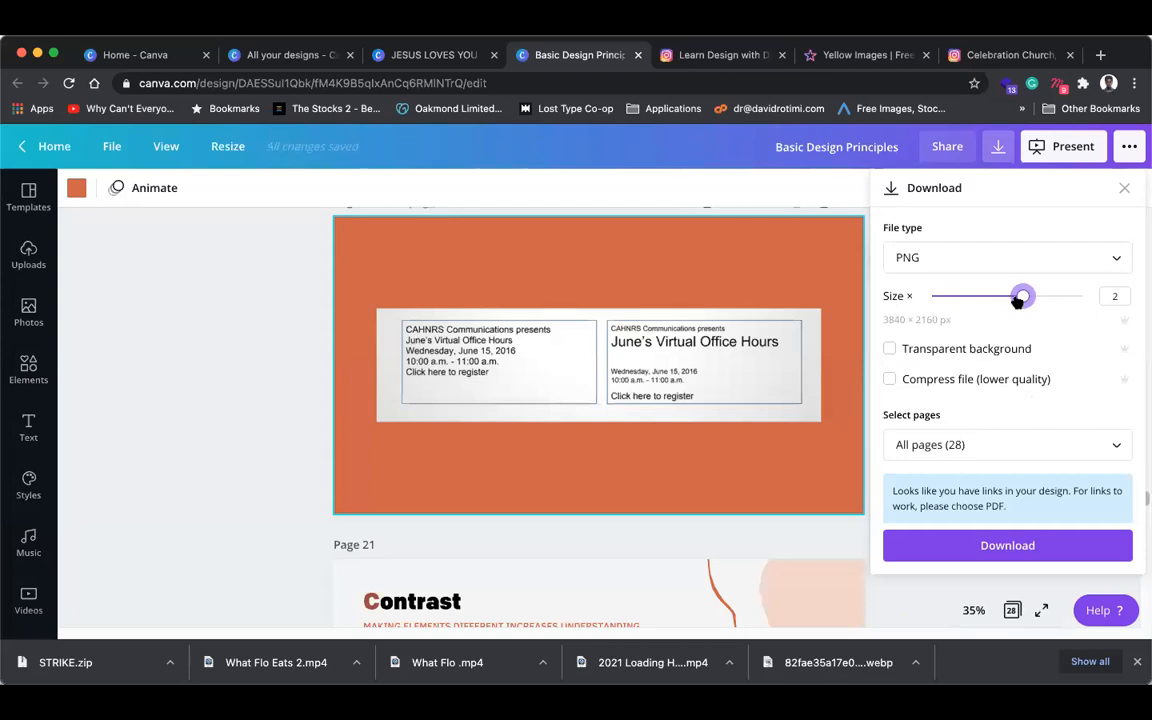
drag(1021, 296, 962, 296)
click(784, 203)
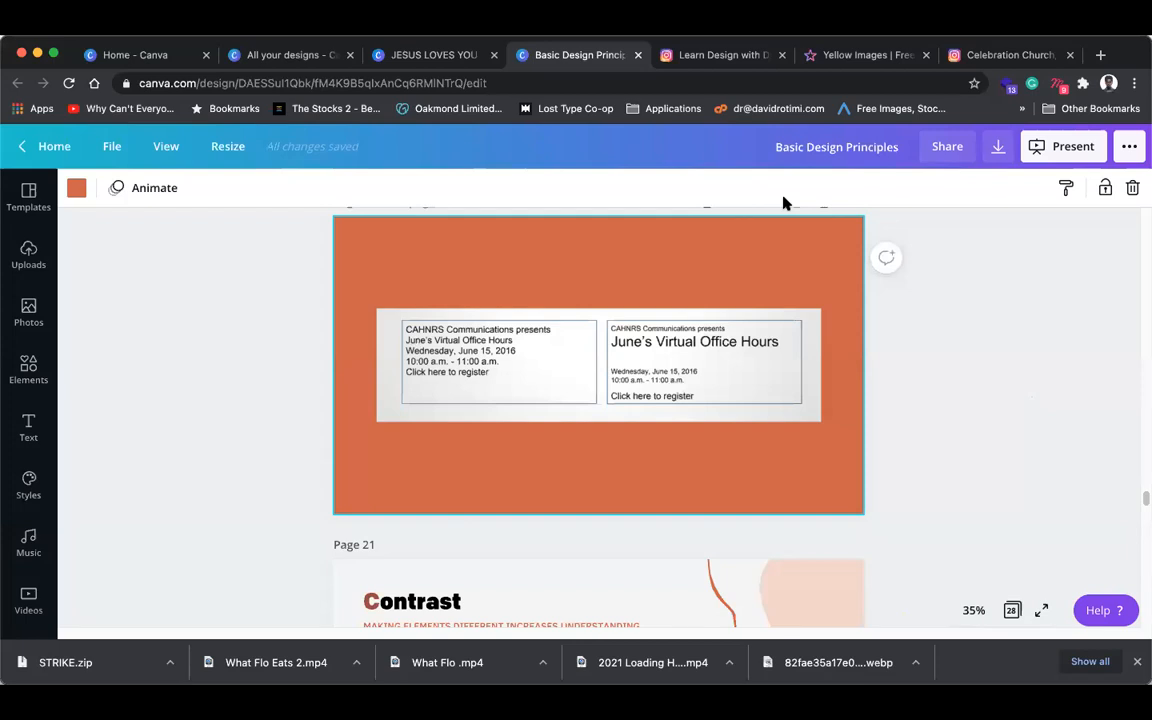
- Leave the JESUS LOVES YOU design for the Canva home page and switch to the All your designs page
click(437, 57)
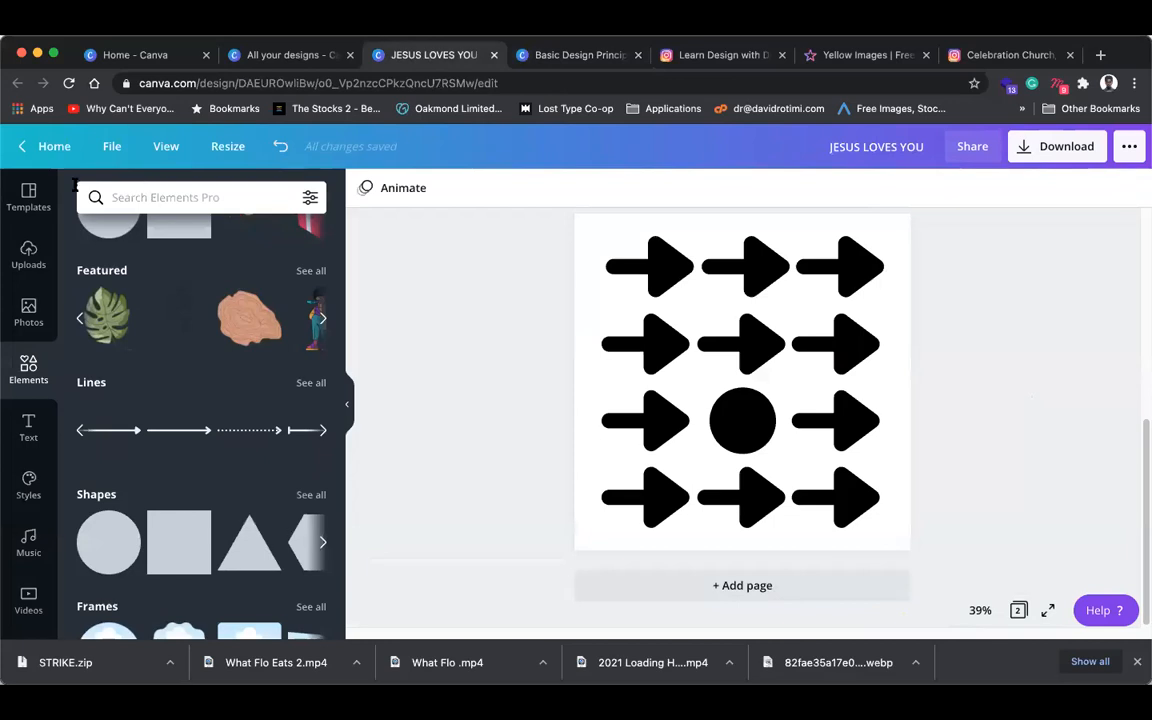
click(18, 198)
click(45, 146)
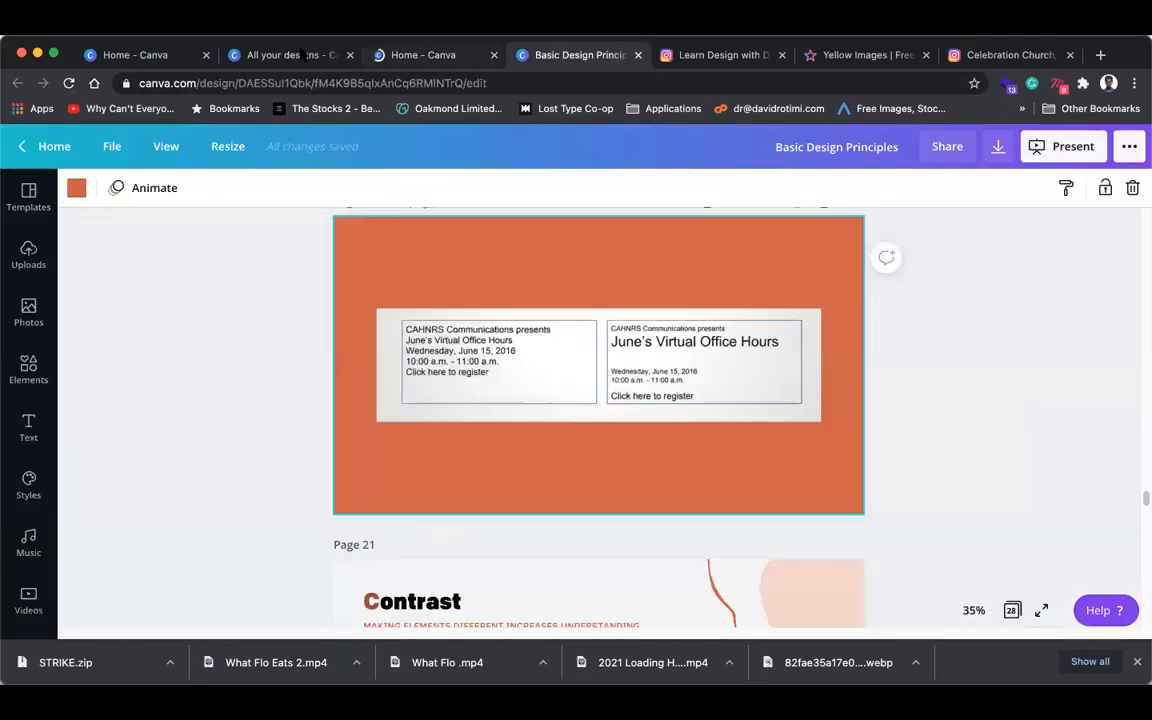
key(ctrl+Tab)
click(300, 55)
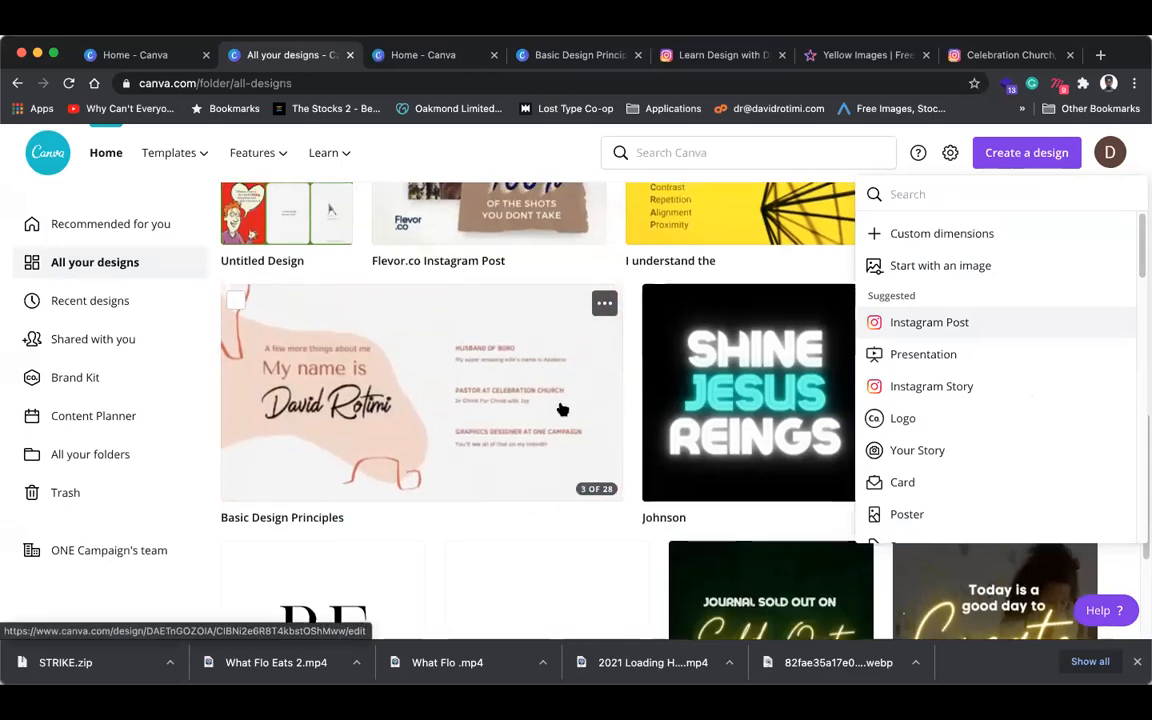
- Open the STRIKE design from all saved designs, go to its blank second page and show the elements library
click(764, 153)
scroll(470, 345, up, 10)
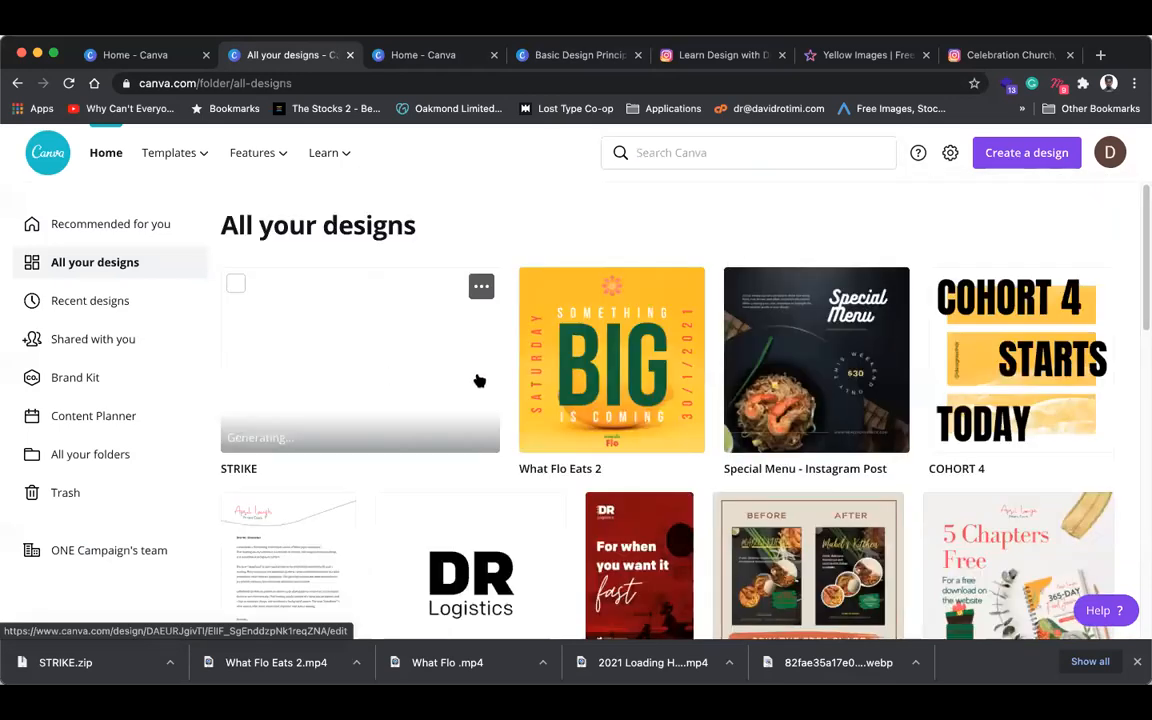
click(377, 365)
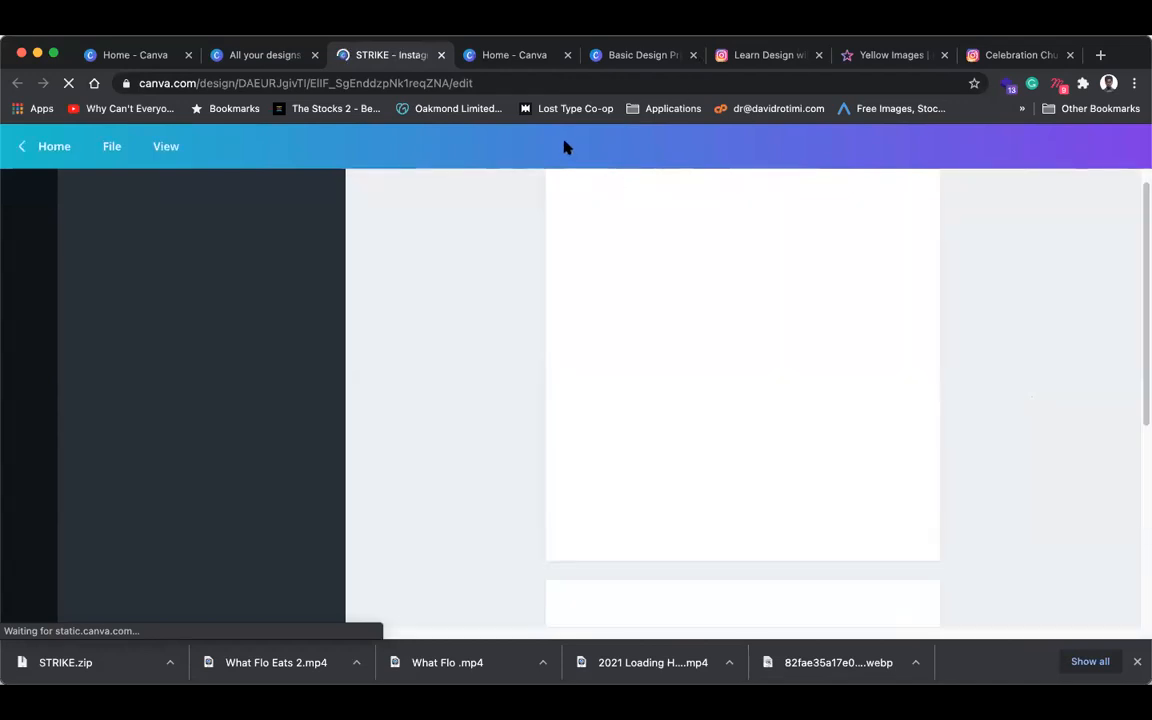
scroll(741, 322, down, 3)
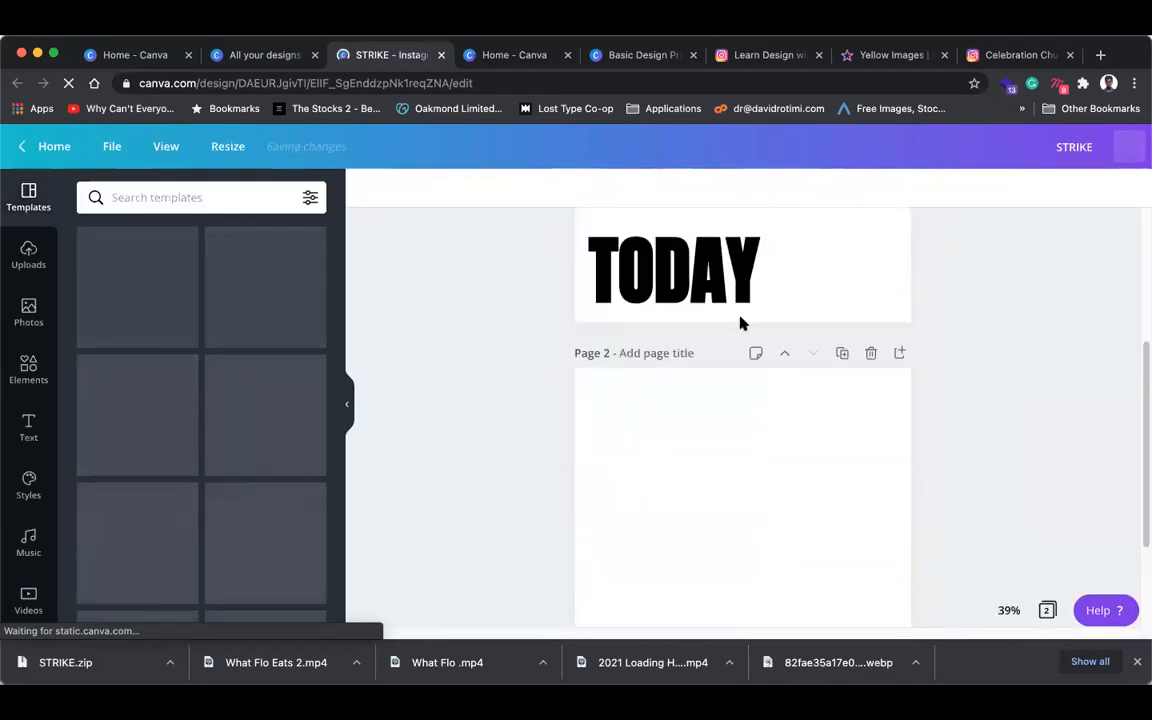
scroll(741, 322, down, 1)
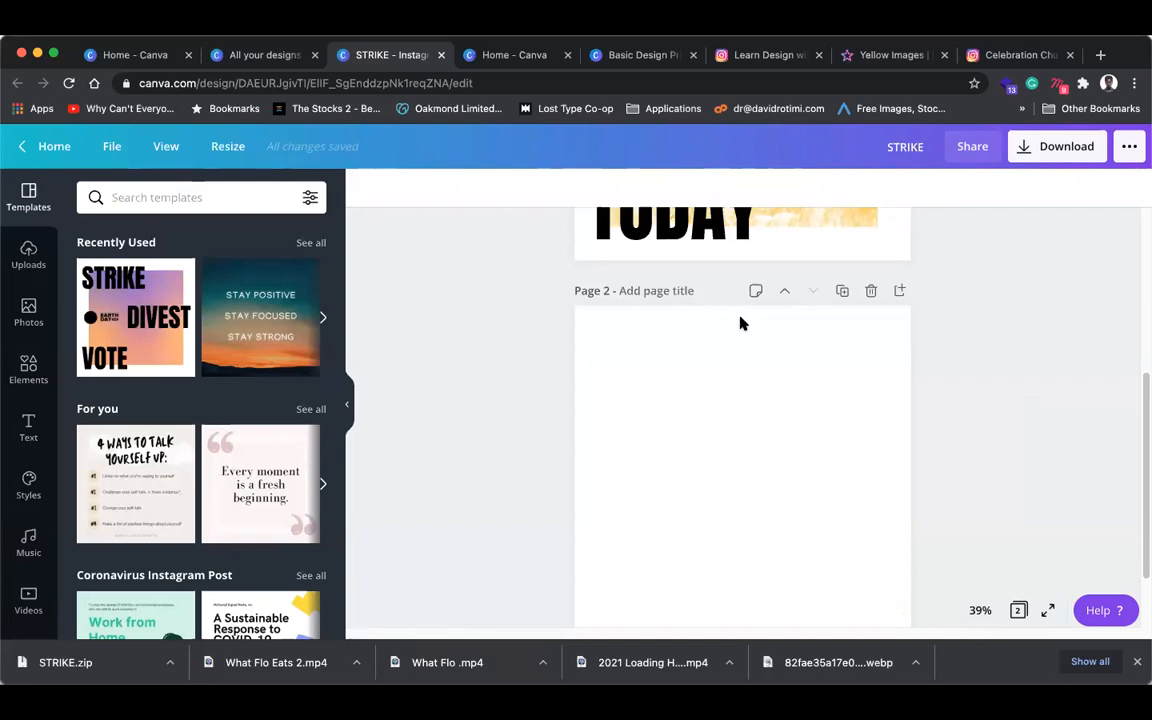
scroll(563, 393, up, 3)
scroll(584, 398, down, 4)
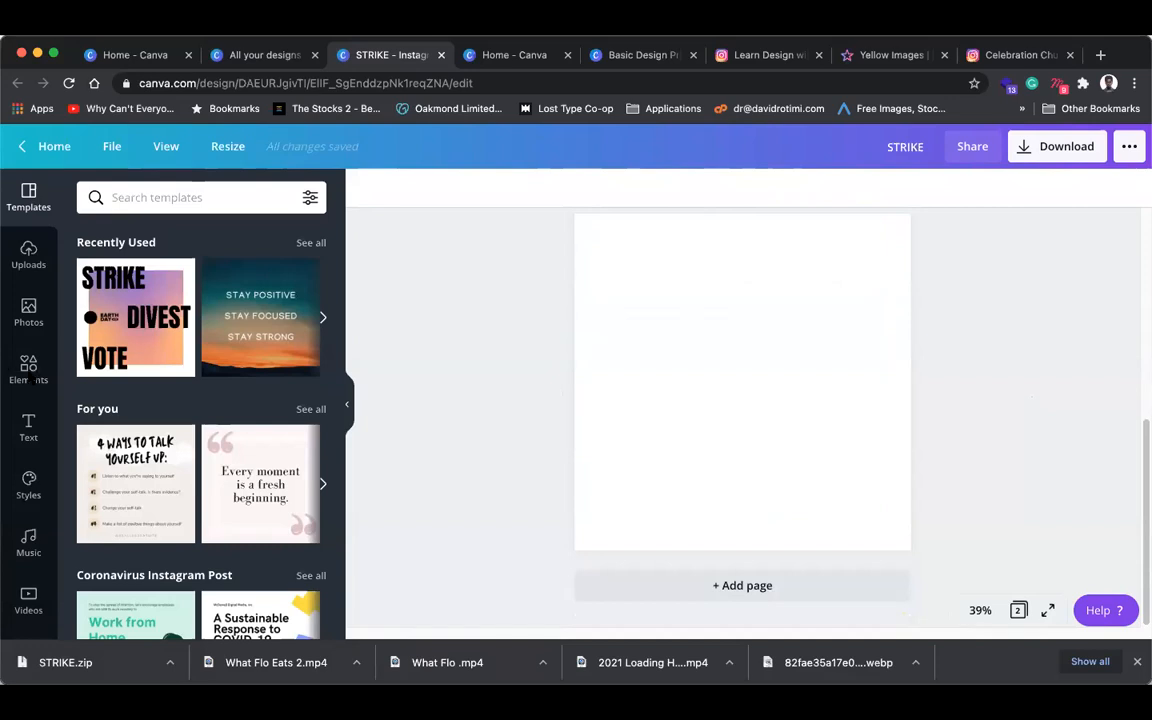
click(29, 415)
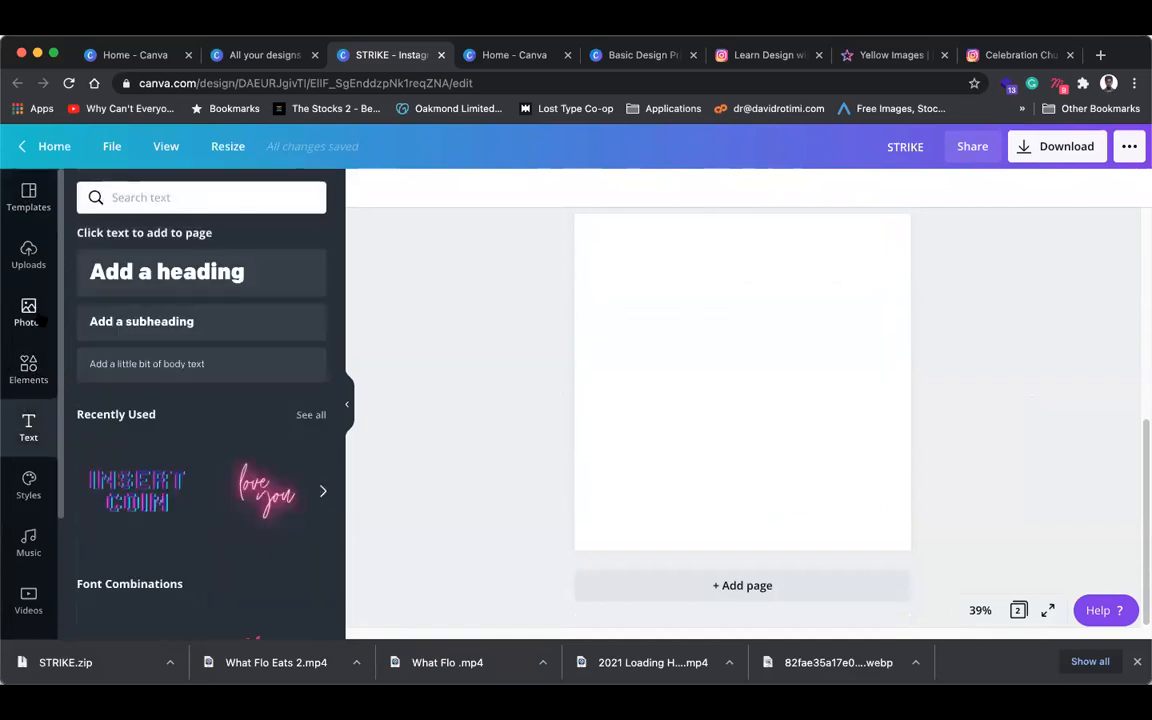
click(28, 368)
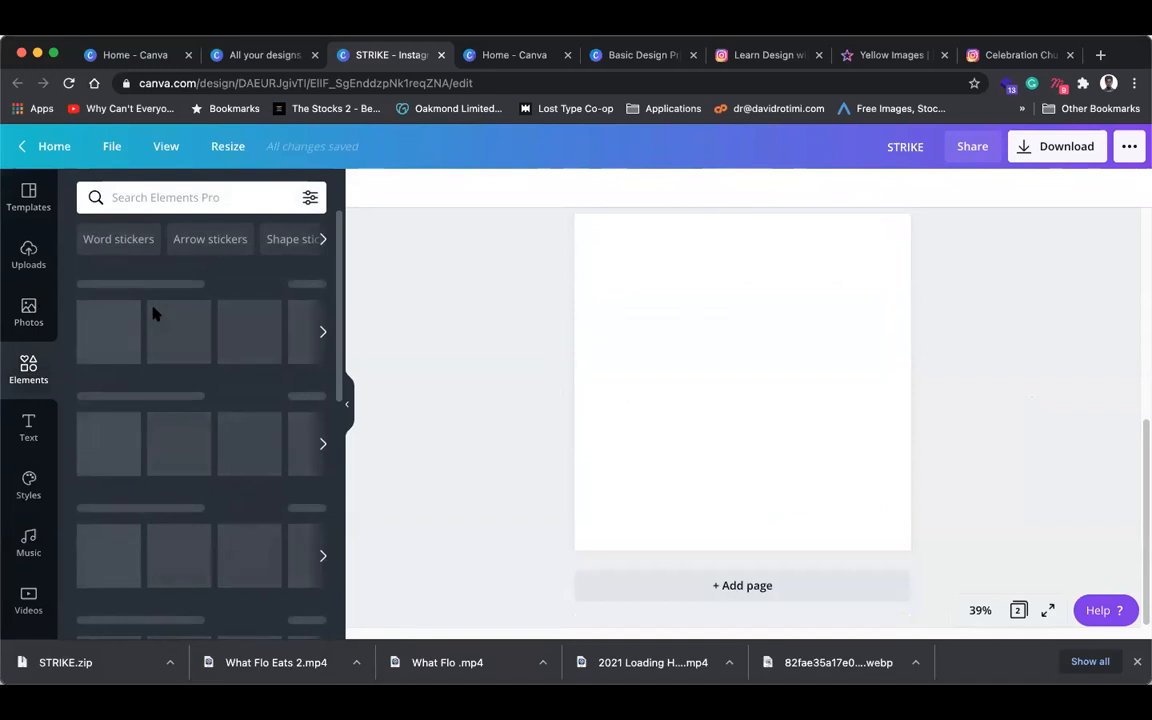
click(167, 197)
text(ARRO)
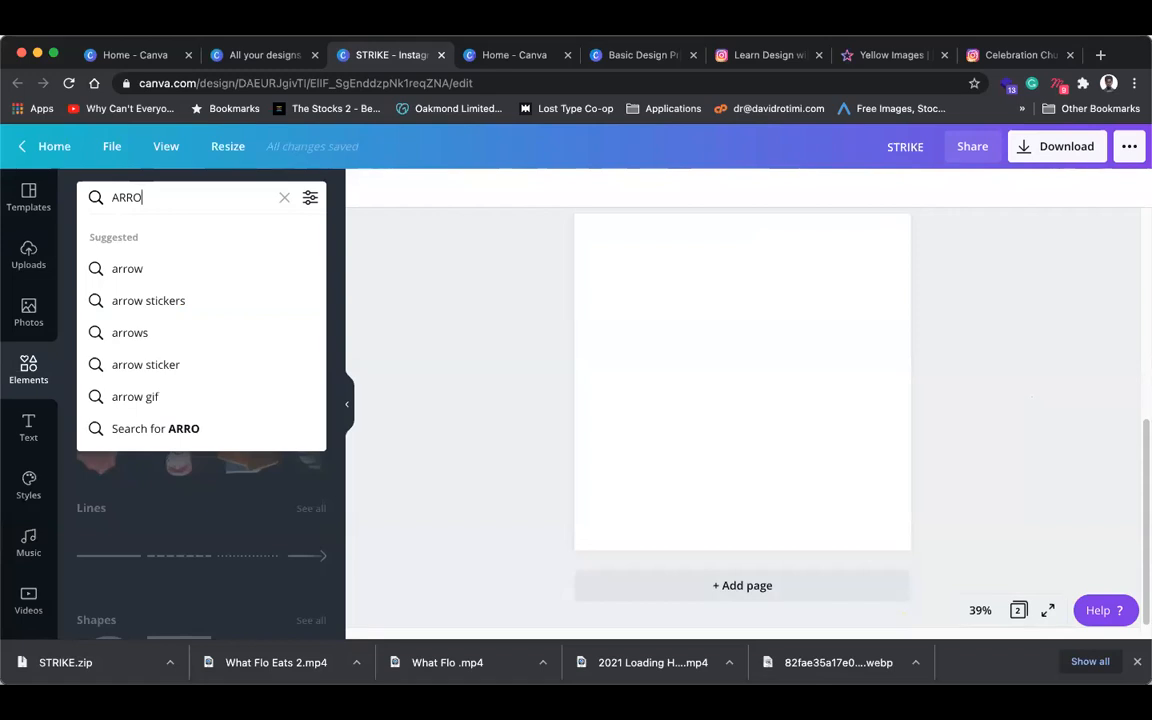
click(284, 197)
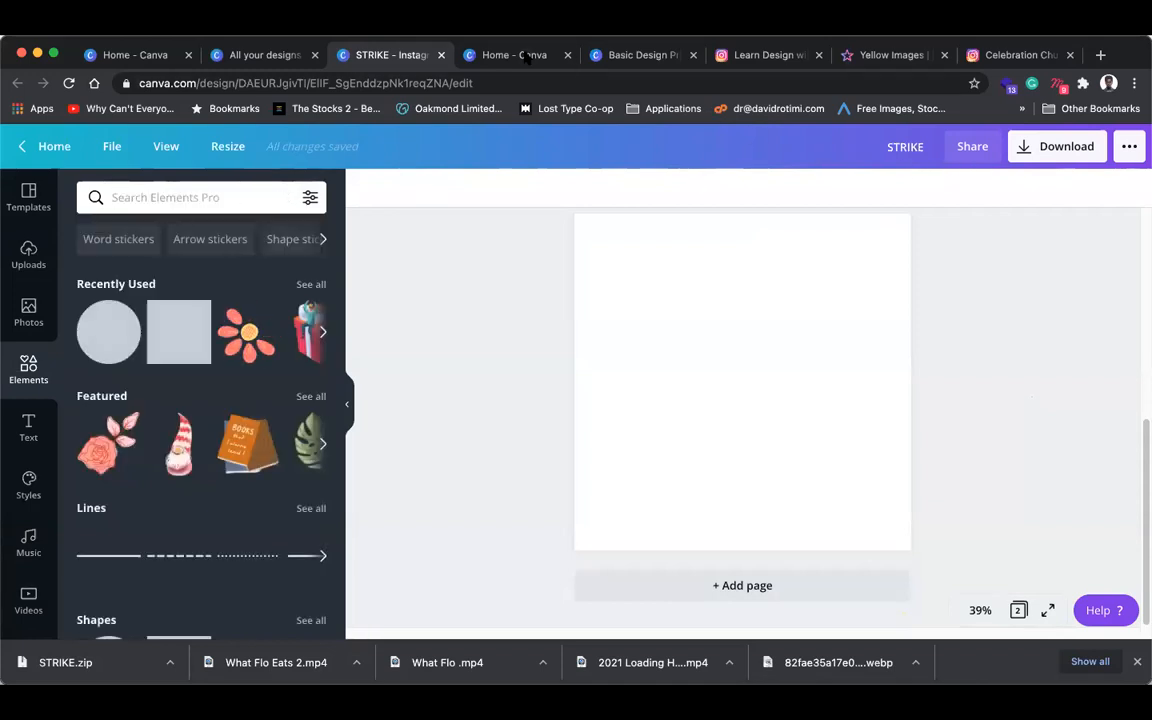
- Switch to the Canva home page and search for Logo templates
click(476, 54)
click(819, 152)
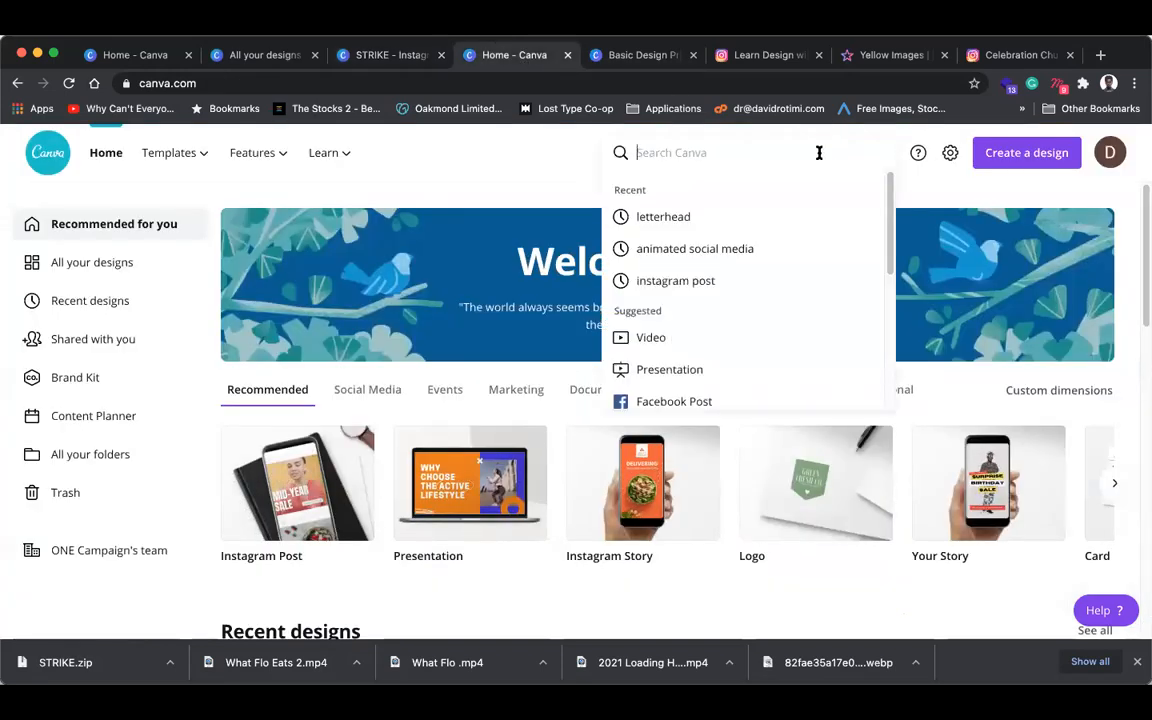
text(LOGO)
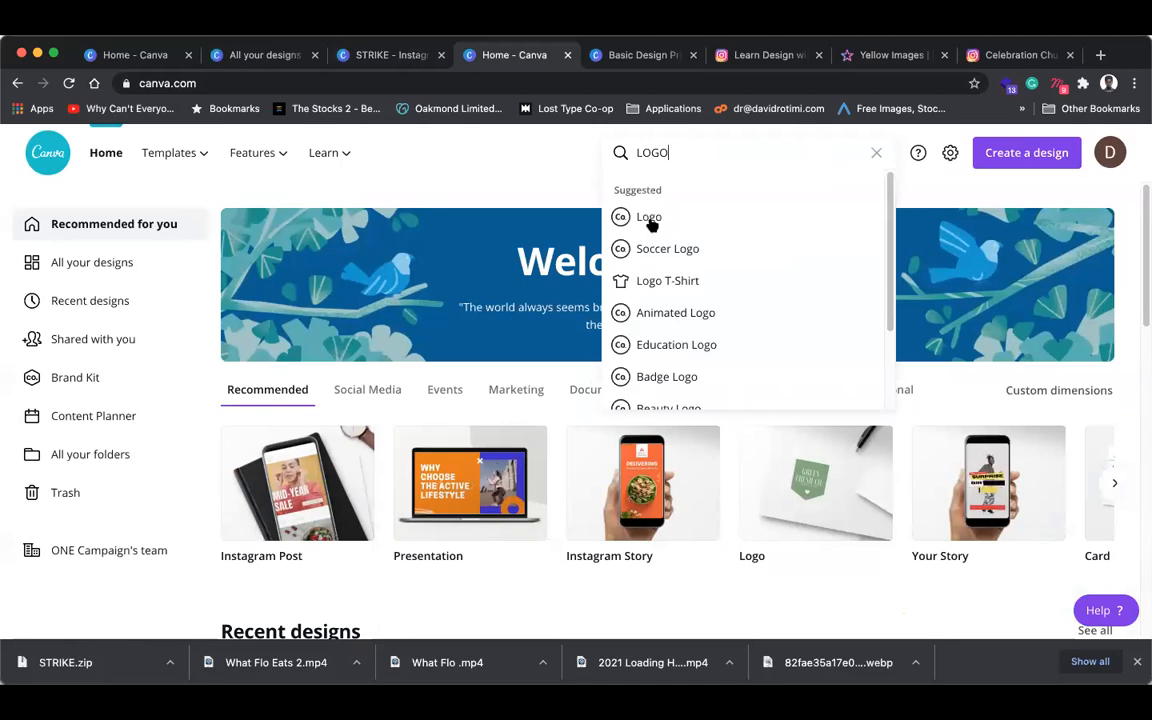
click(668, 225)
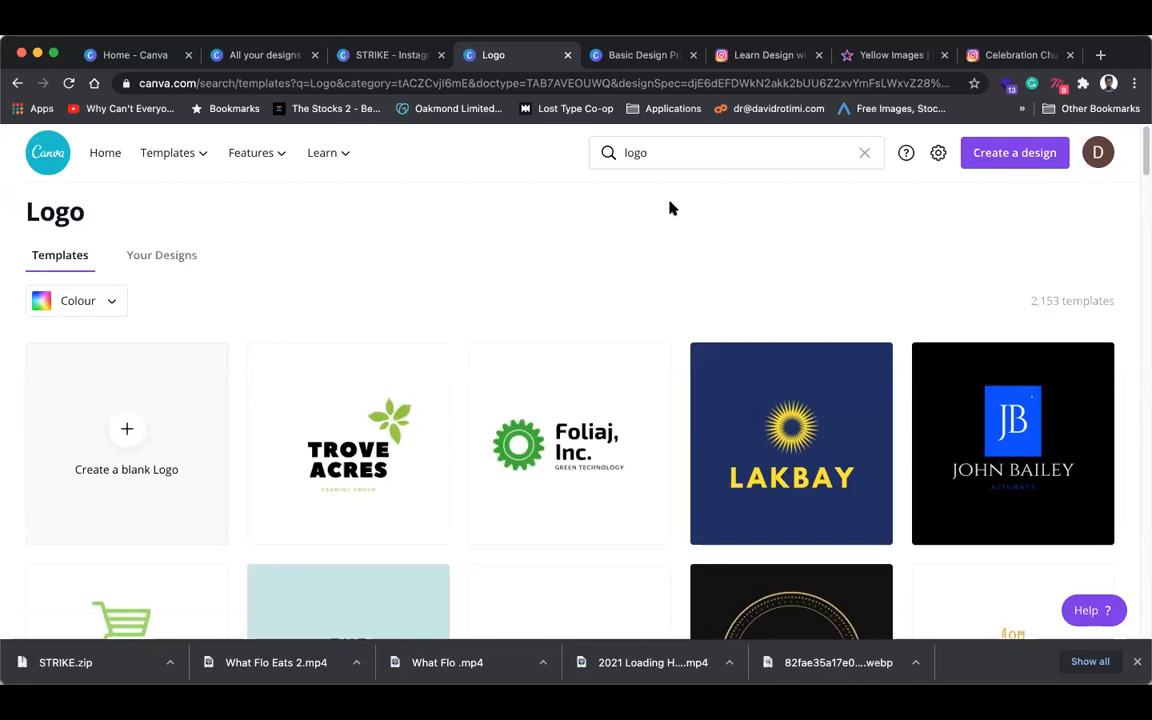
- Clear the logo search term and look through the suggested template categories
click(856, 158)
click(862, 154)
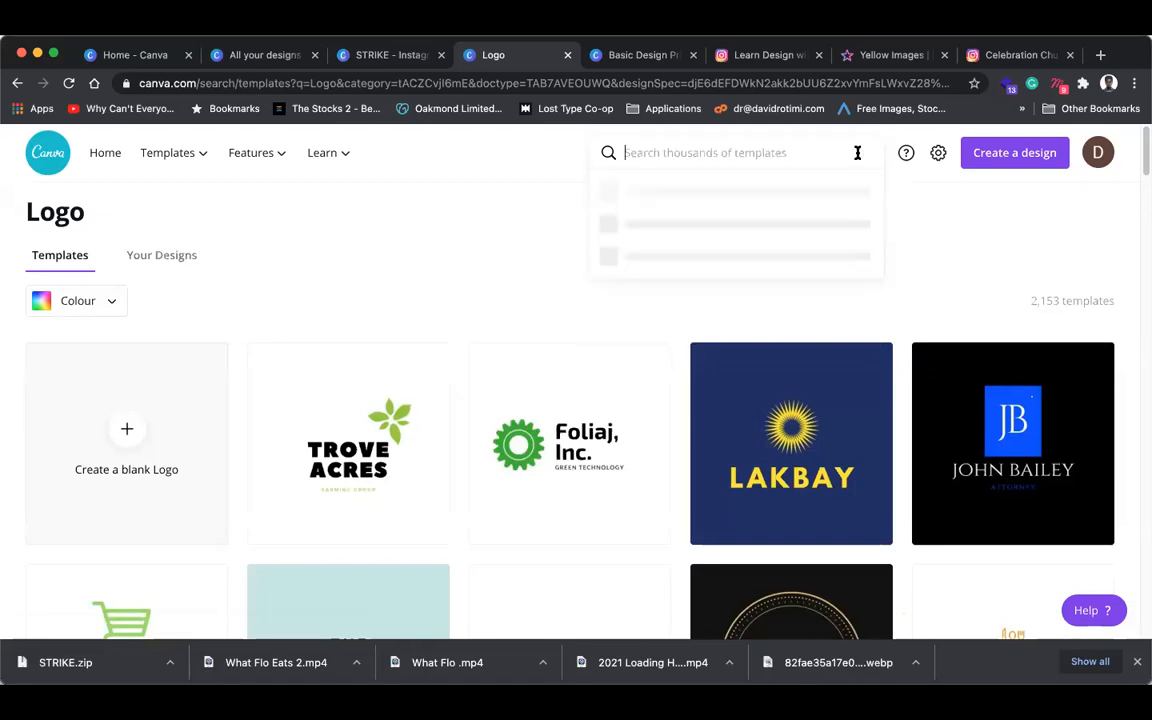
scroll(805, 250, down, 3)
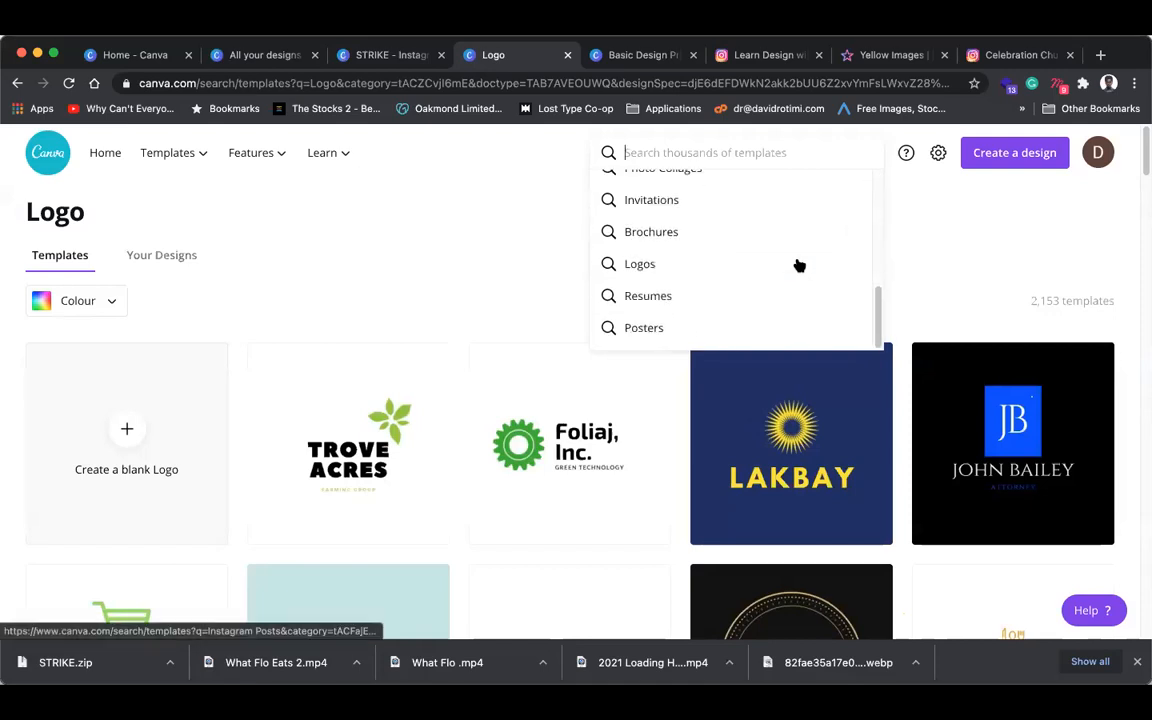
scroll(796, 263, up, 5)
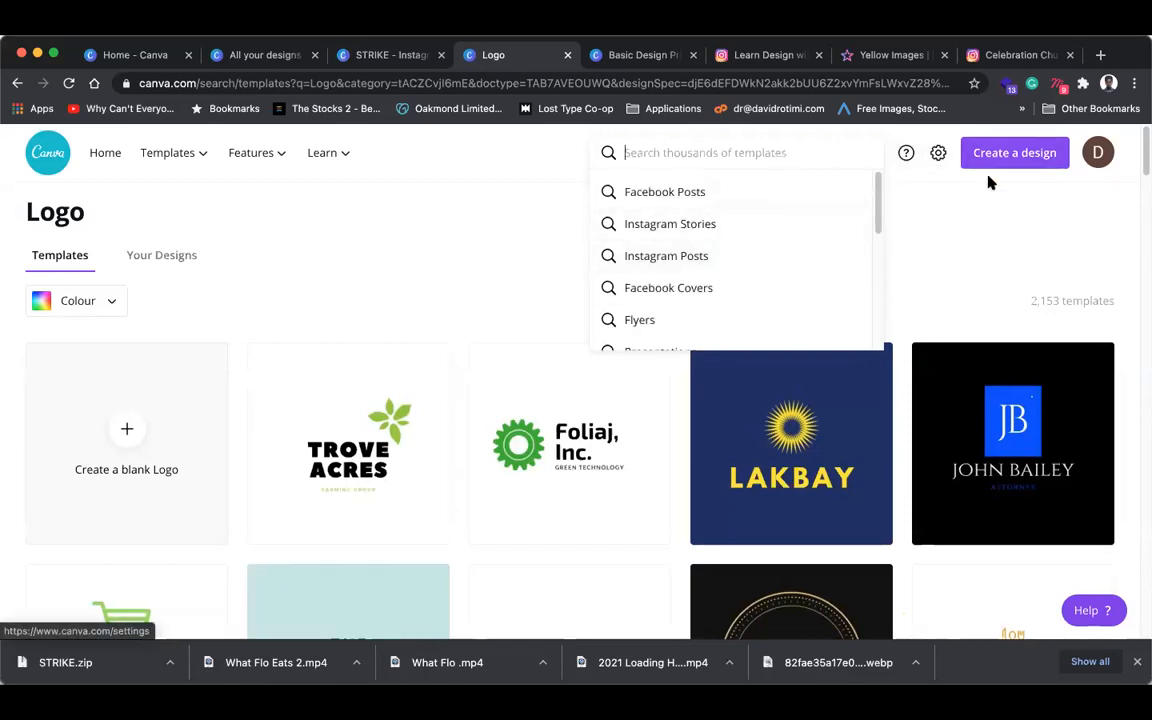
click(441, 156)
click(697, 155)
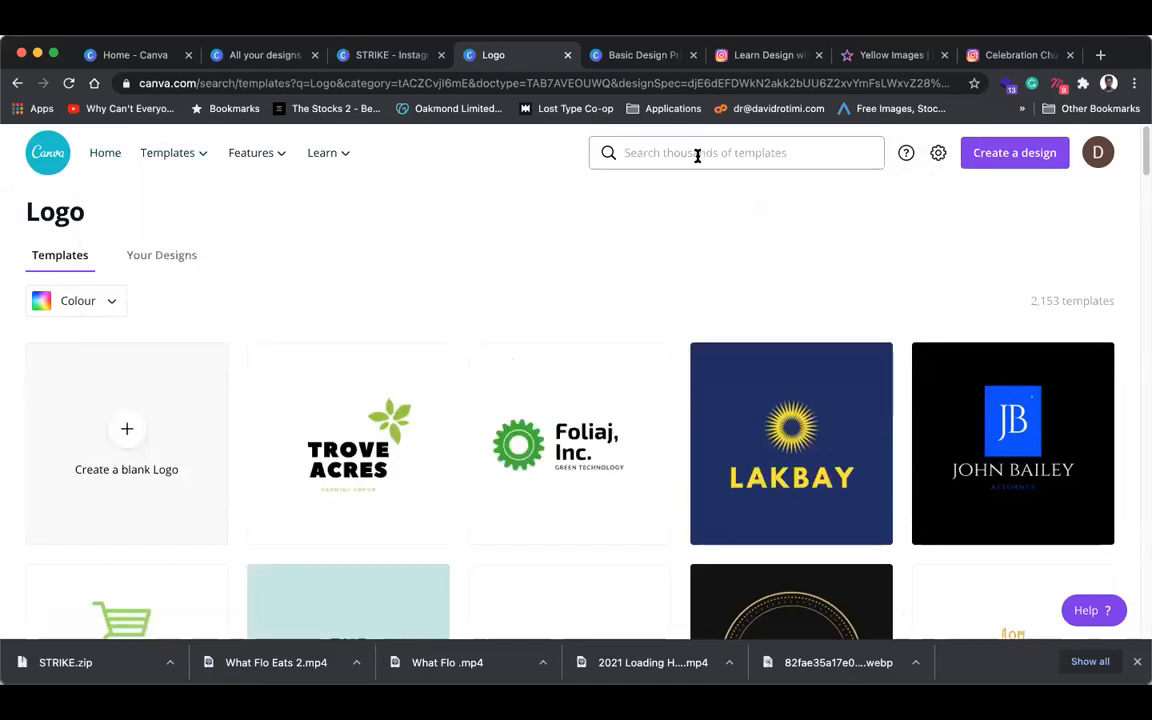
scroll(694, 262, down, 3)
scroll(696, 265, up, 4)
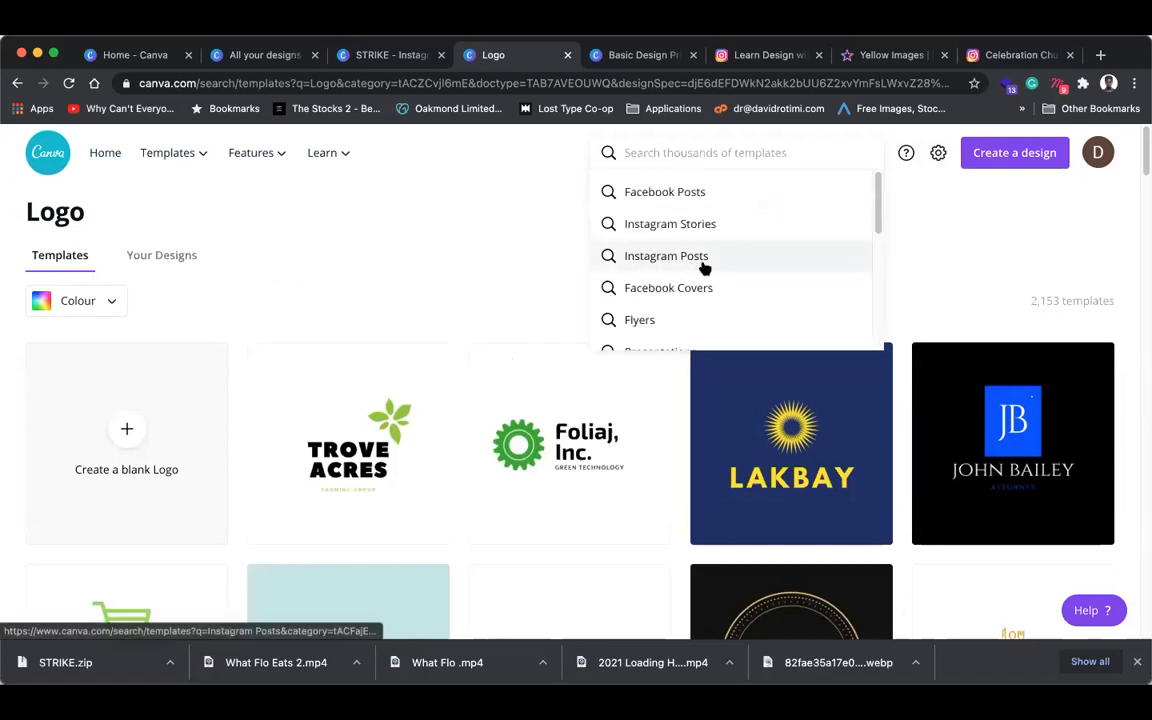
click(465, 221)
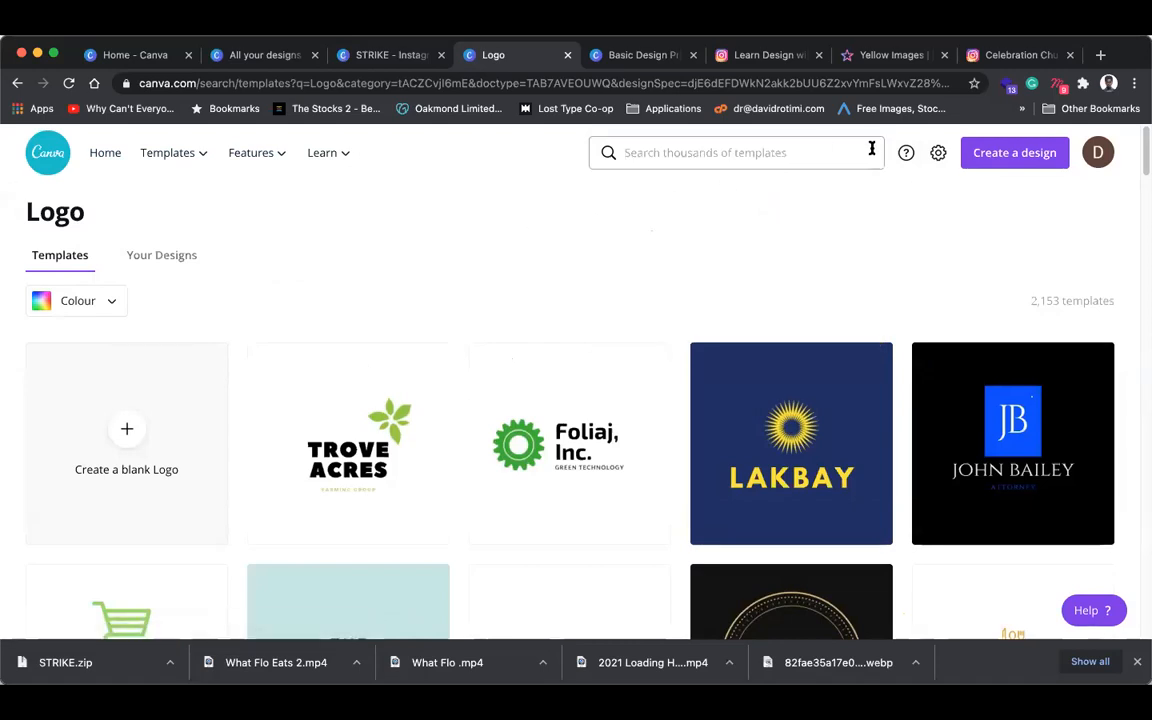
- Try custom dimensions of 300 × 450 px for a new design and close the options without creating it
click(995, 160)
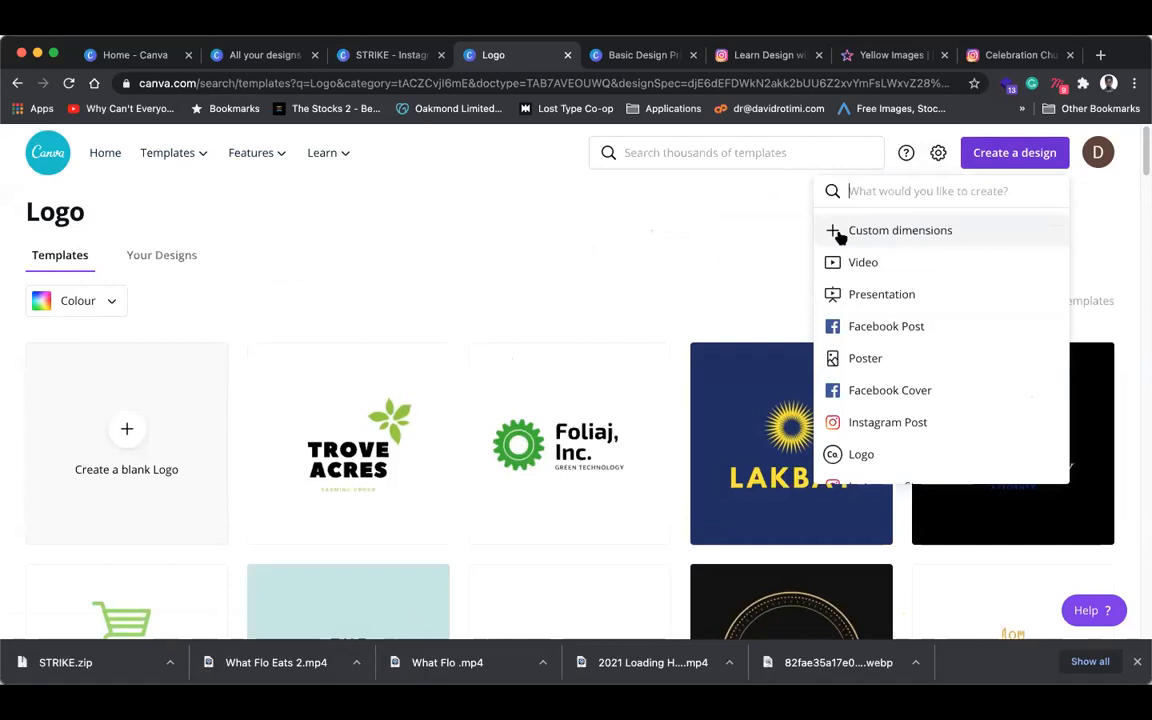
click(840, 232)
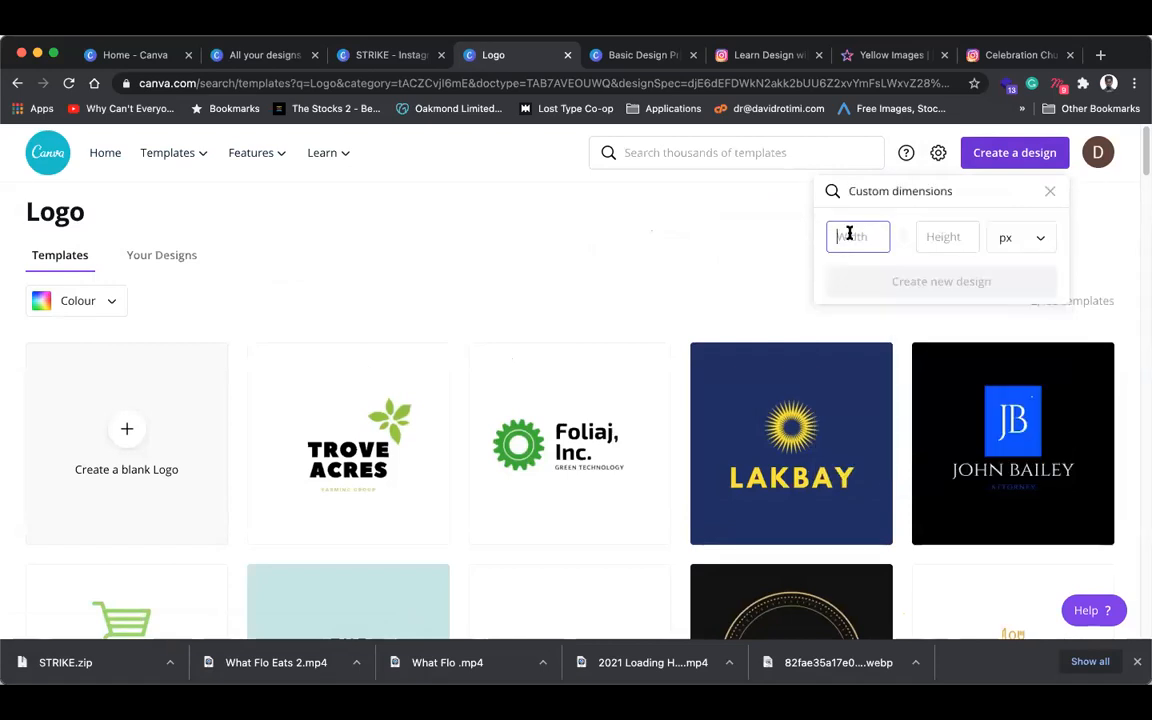
text(300)
key(Tab)
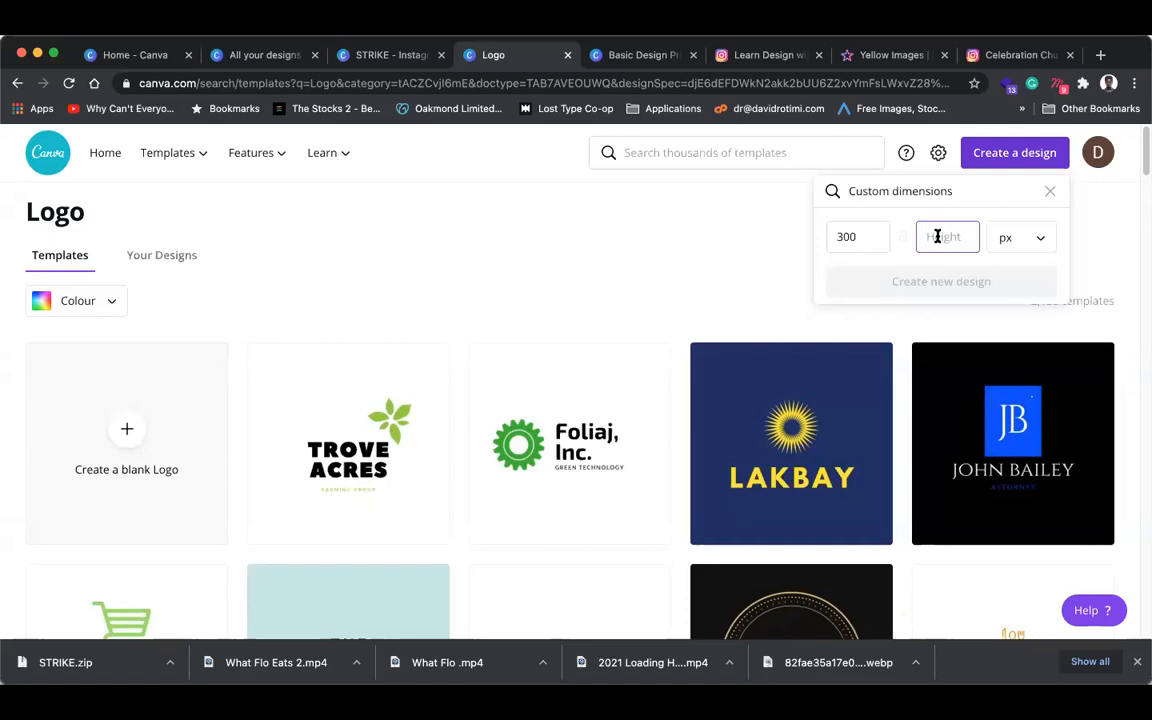
text(450)
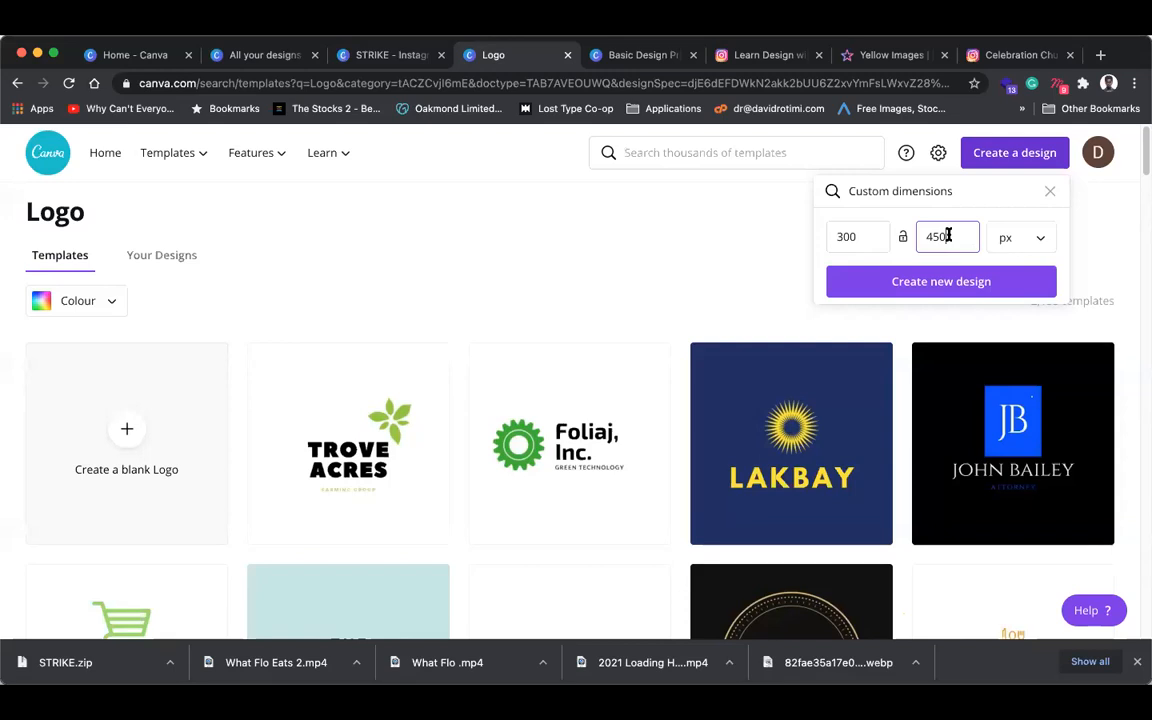
click(1048, 193)
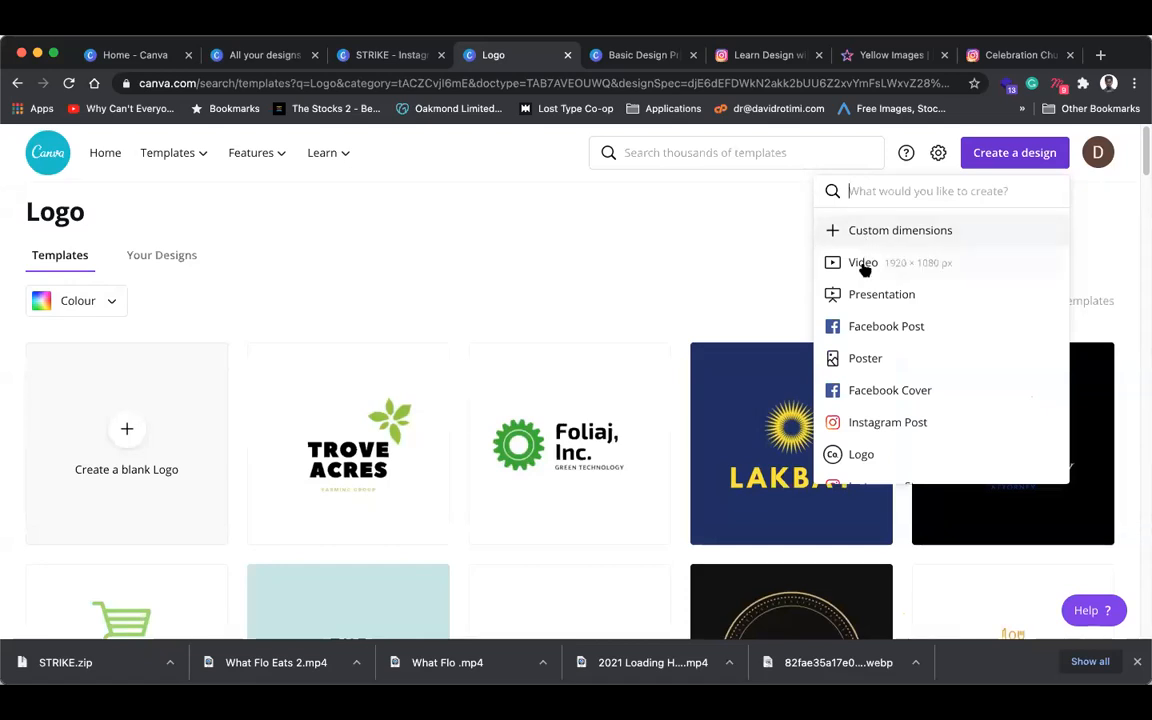
click(579, 257)
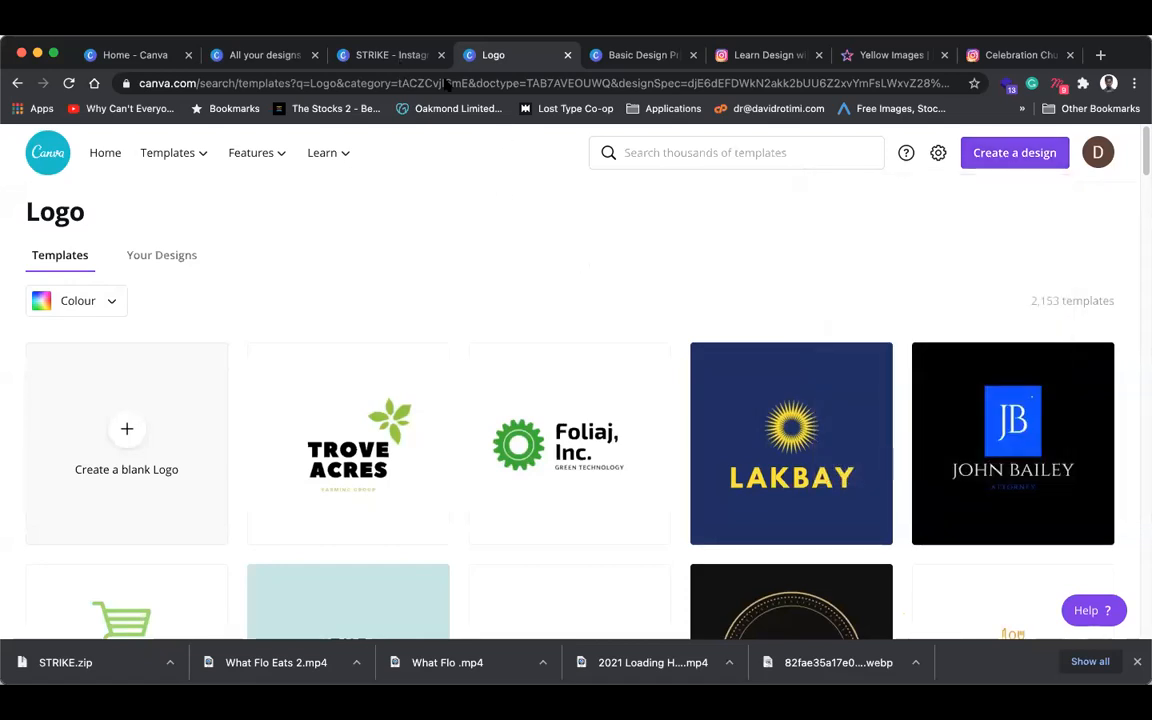
- View the COHORT 4 STARTS TODAY post on Instagram and return to the STRIKE design
click(751, 153)
click(474, 224)
click(735, 55)
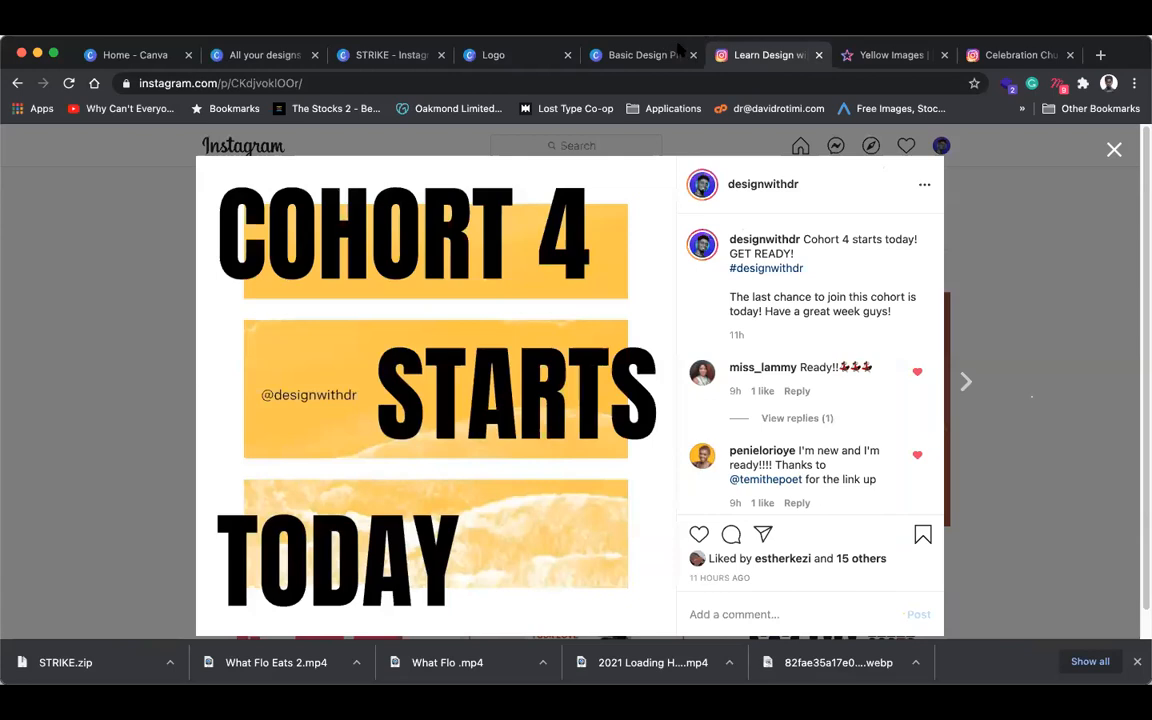
click(383, 56)
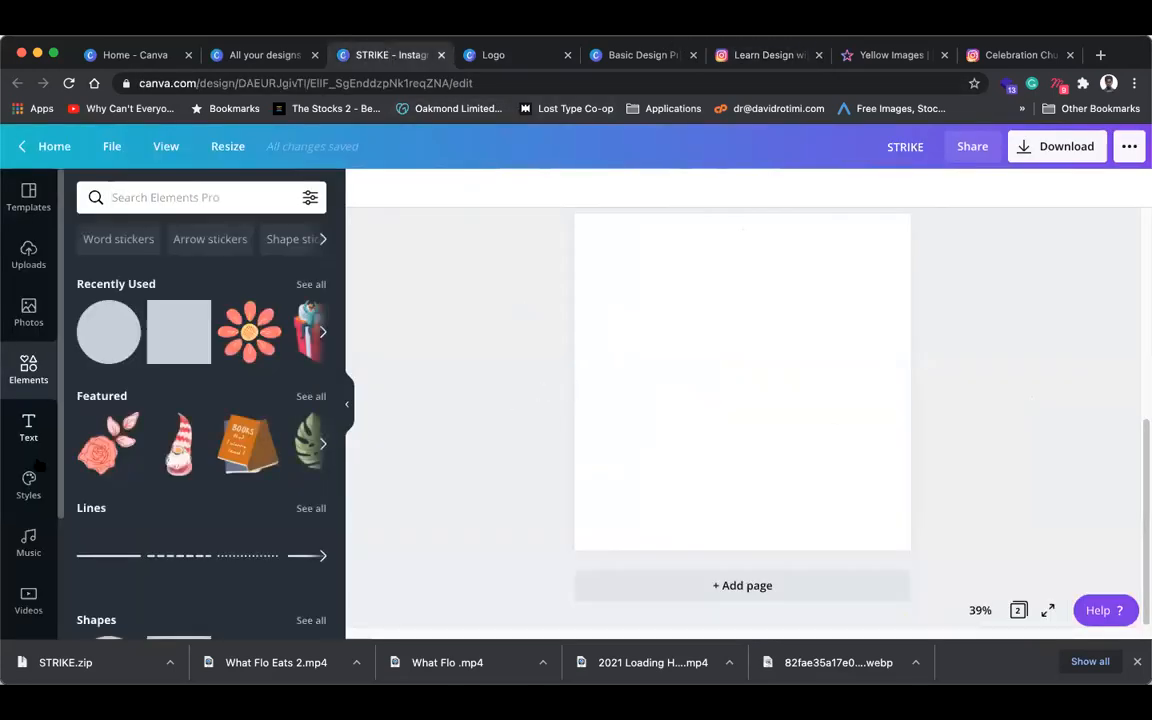
- Search the elements for arrow and add the simple right-pointing arrow to the blank second page
click(128, 197)
text(ARRO)
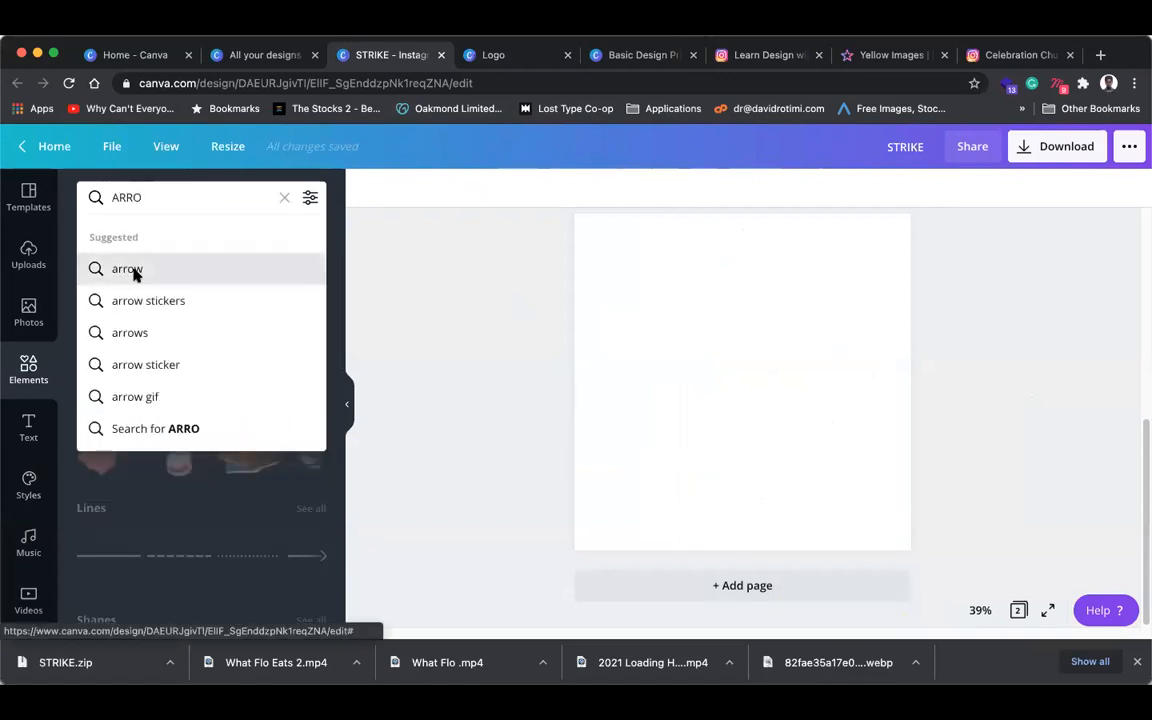
click(131, 273)
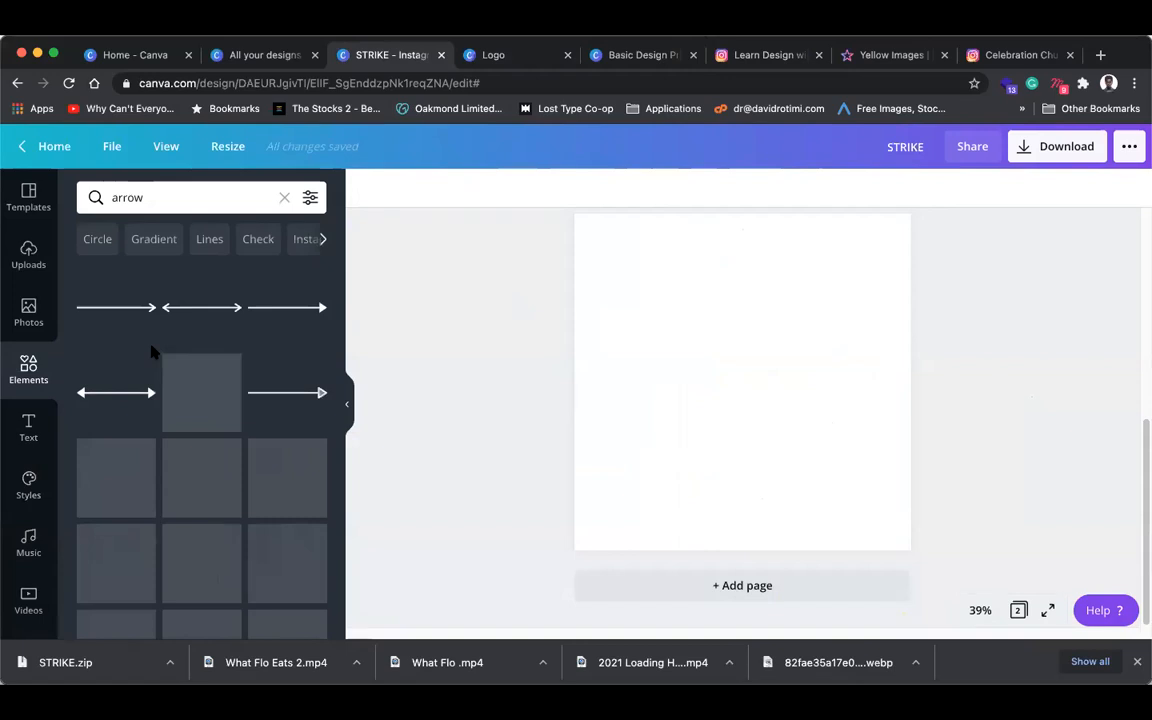
click(118, 307)
click(1016, 393)
click(832, 383)
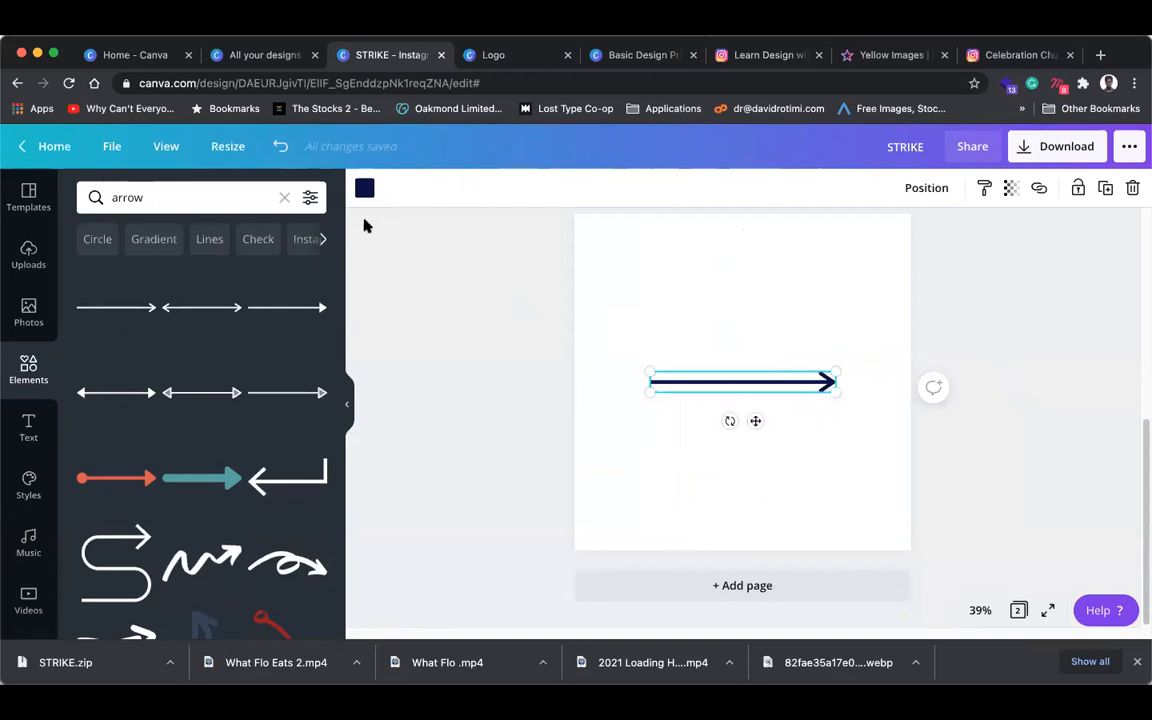
- Clear the arrow search, inspect the colour options of the placed arrow and close them
click(285, 197)
click(461, 393)
click(717, 384)
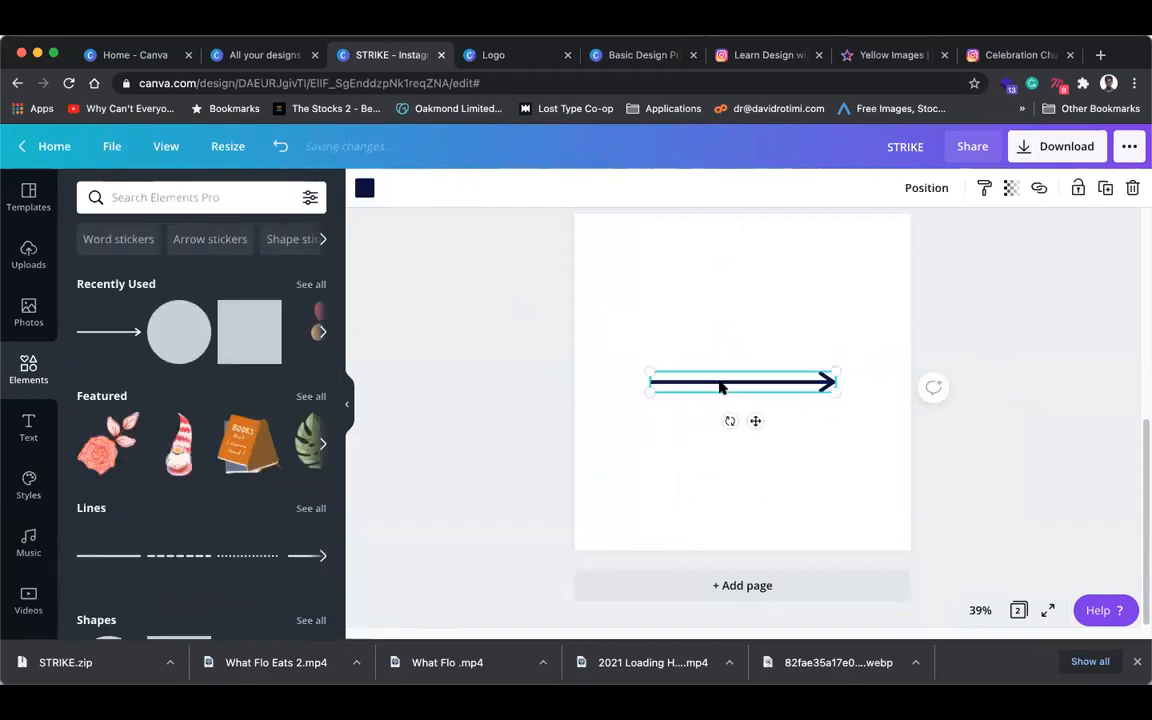
click(364, 187)
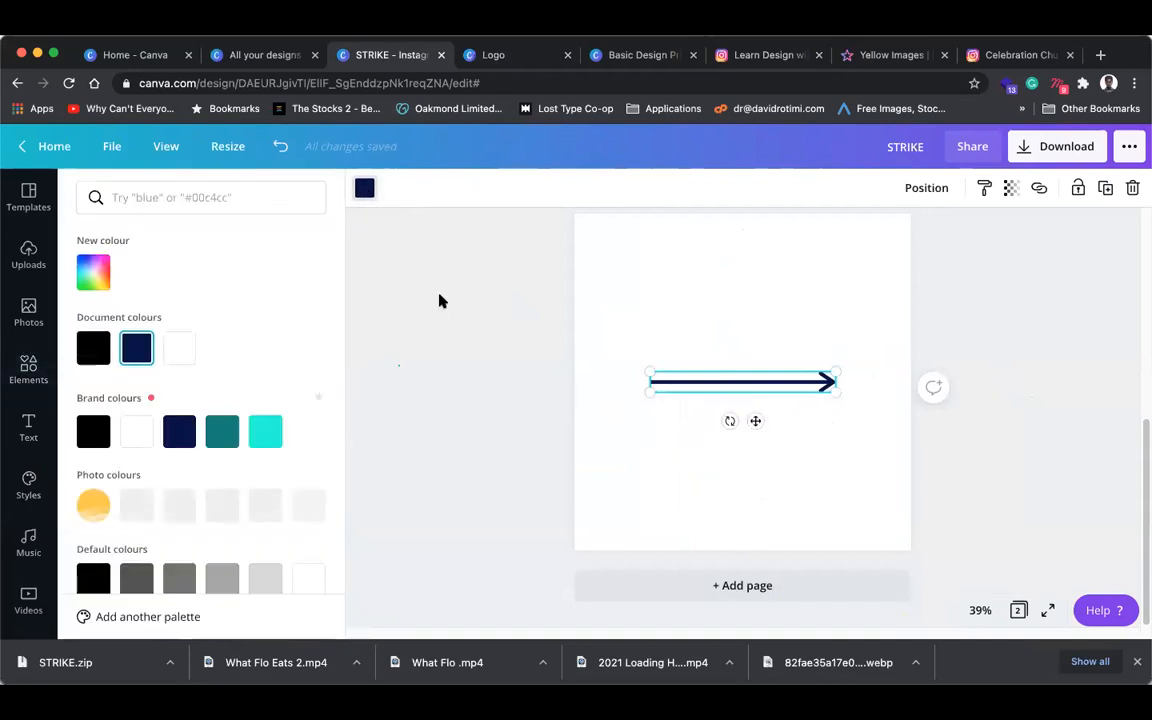
click(365, 188)
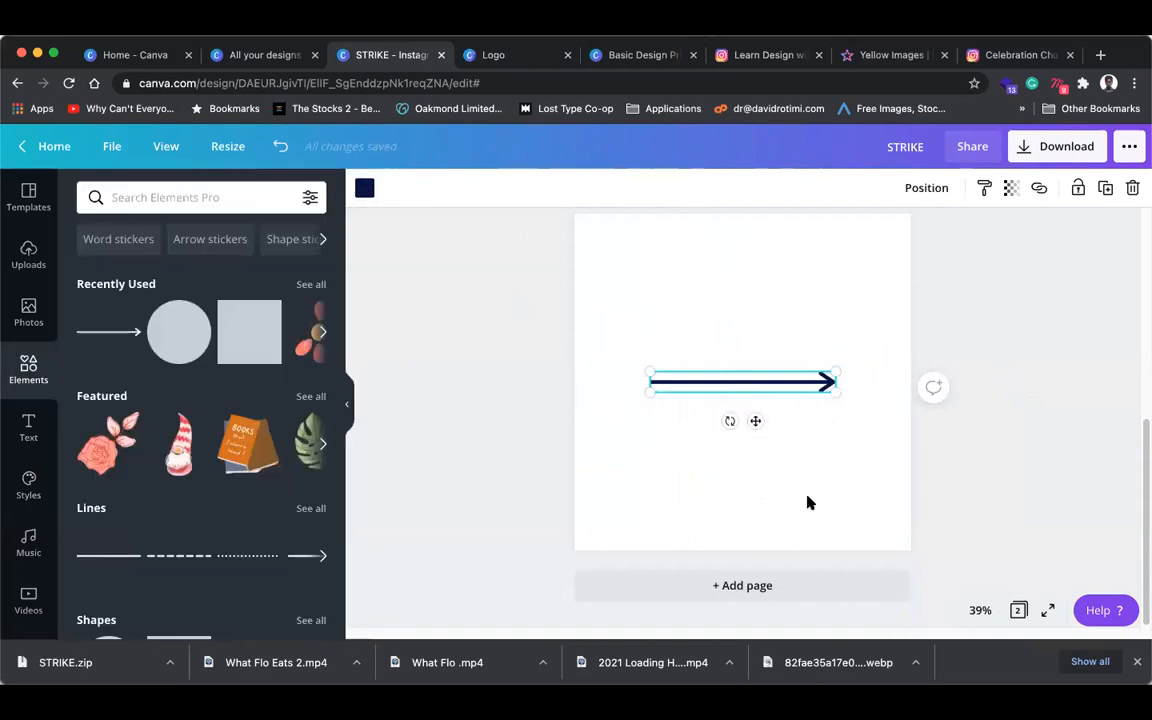
- Place the arrow line from the Lines elements above the navy arrow, and delete the navy arrow
click(309, 555)
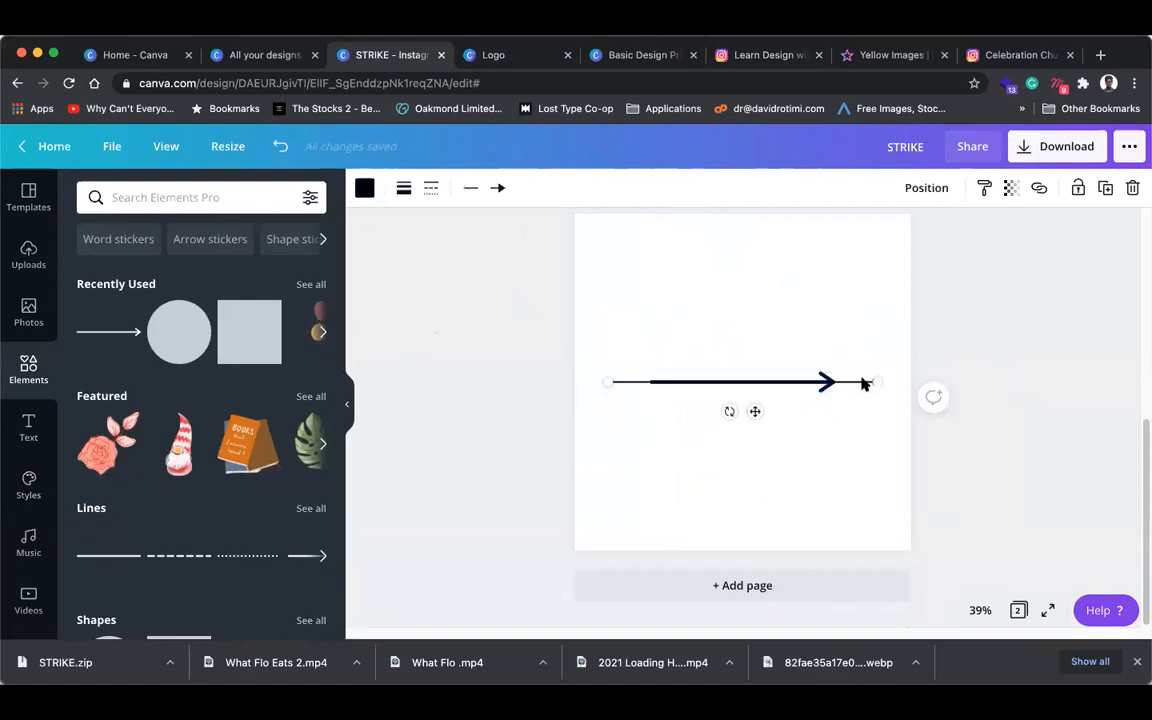
drag(866, 380, 866, 313)
click(830, 376)
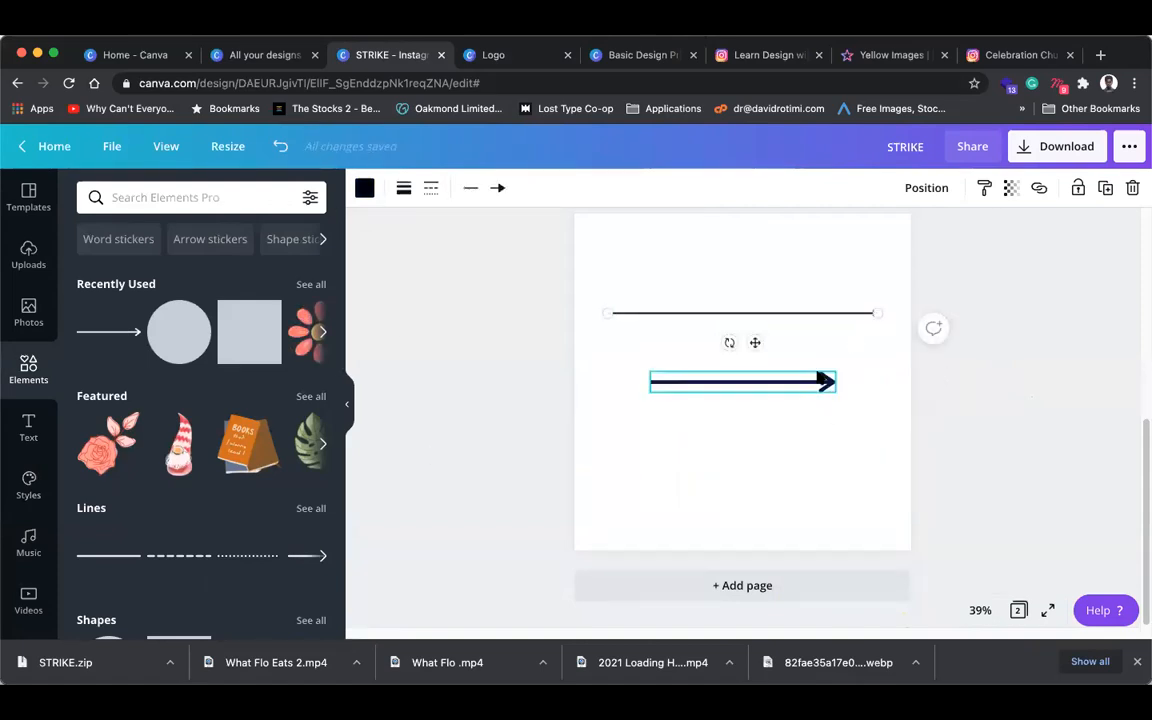
key(Delete)
click(812, 316)
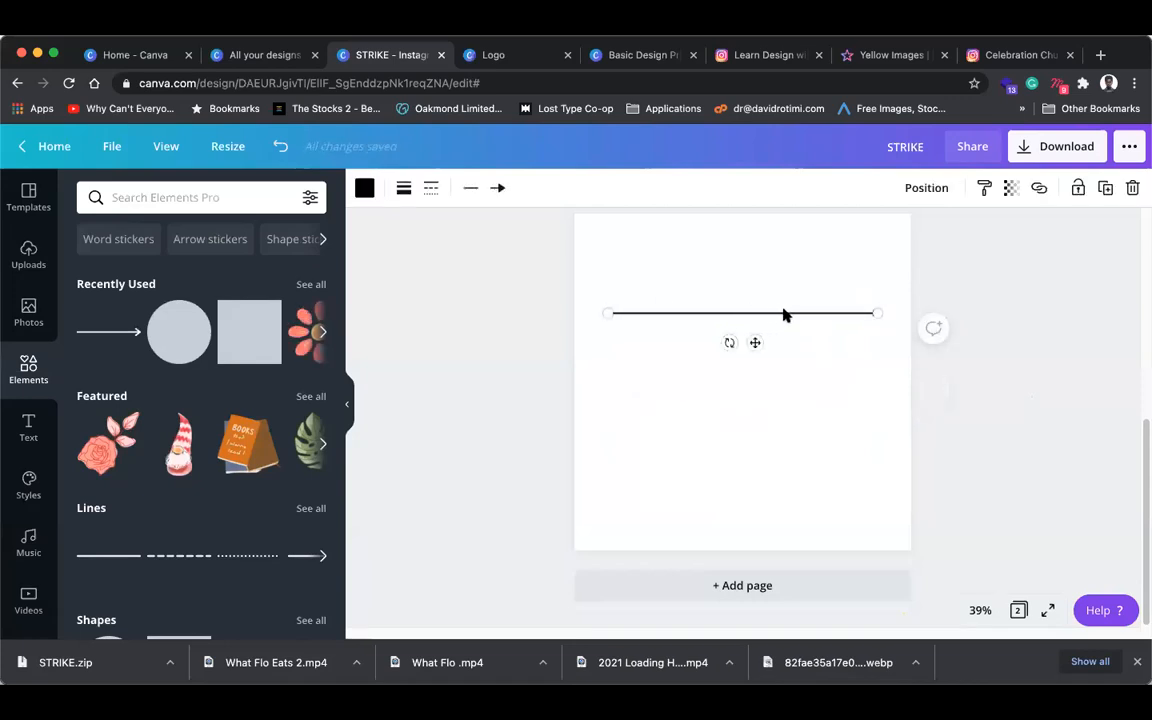
- Give the line on the second page a hollow square end and set its line weight to 48
click(497, 188)
click(520, 427)
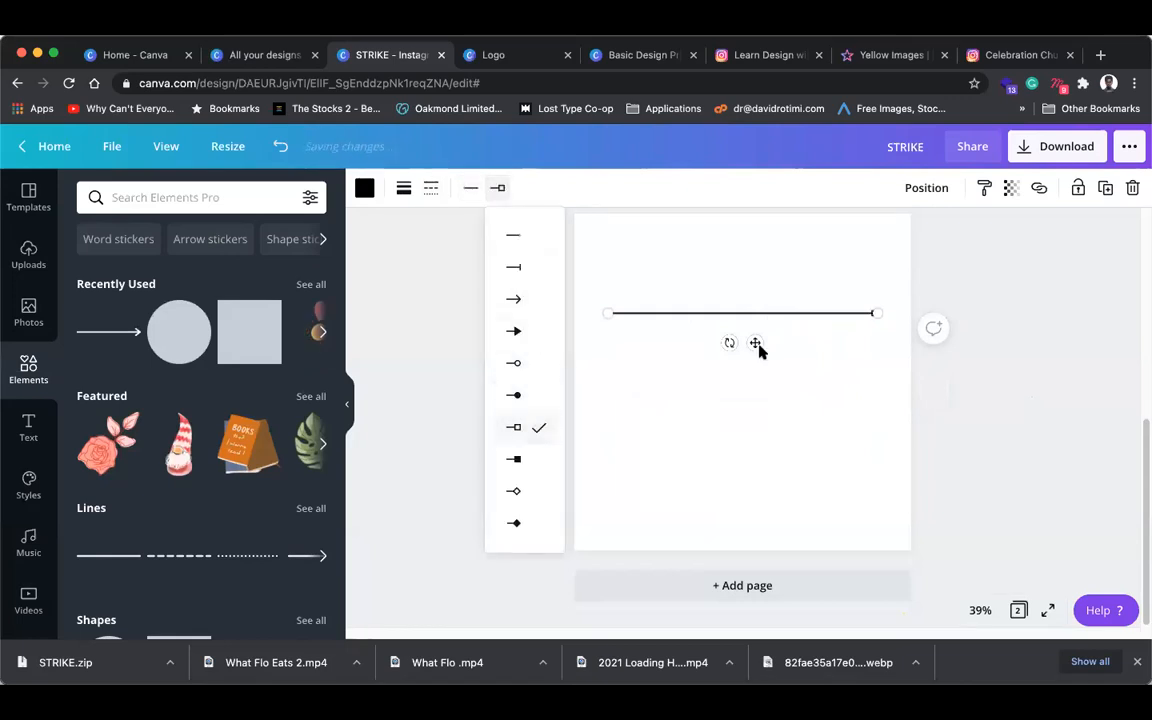
click(923, 260)
click(650, 316)
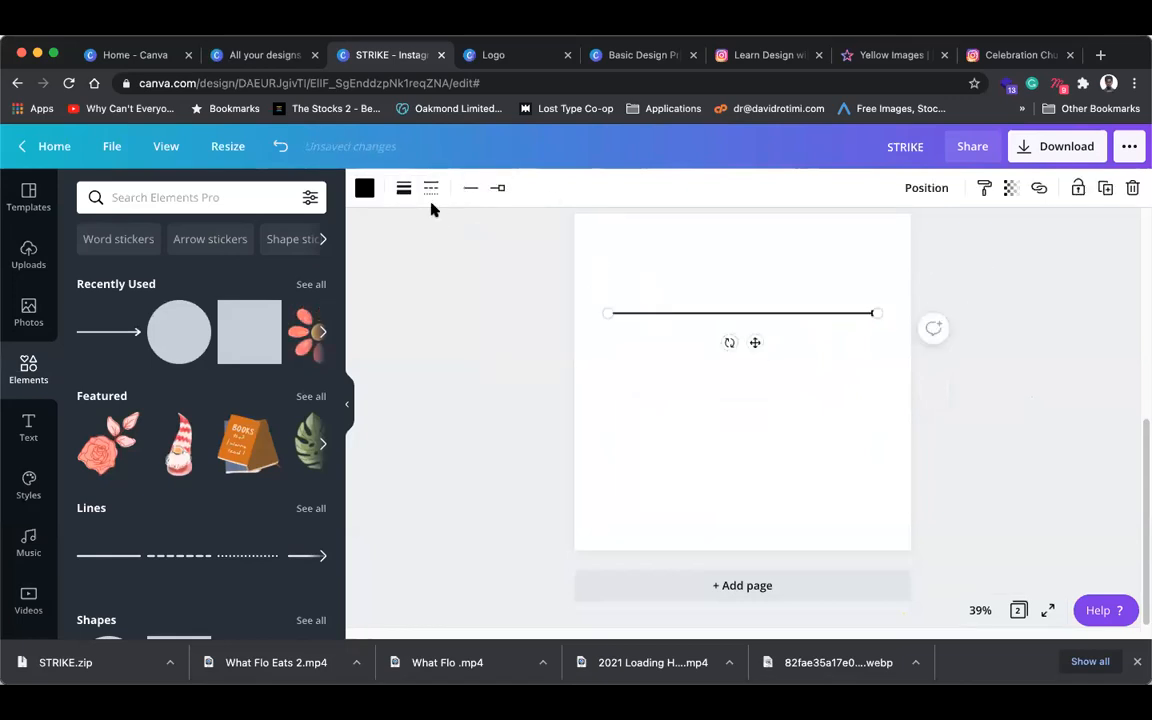
click(404, 188)
drag(484, 234, 532, 236)
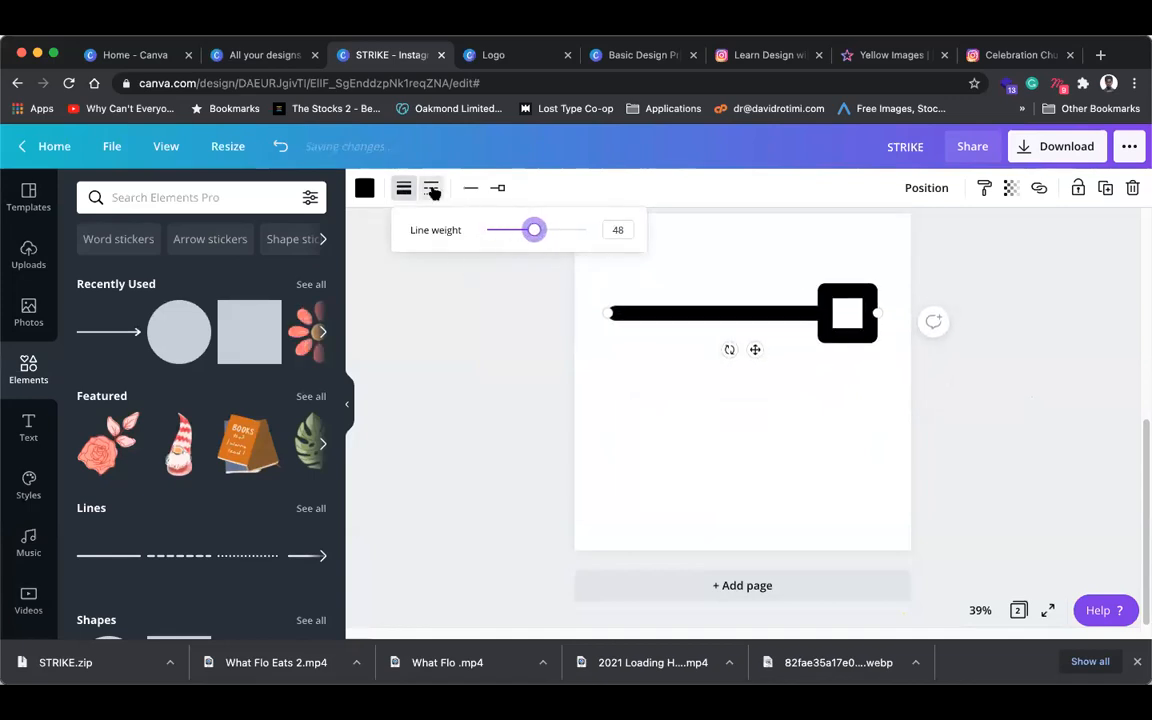
- Change the style of the square-ended line to dotted and deselect the line
click(431, 188)
click(463, 302)
click(463, 335)
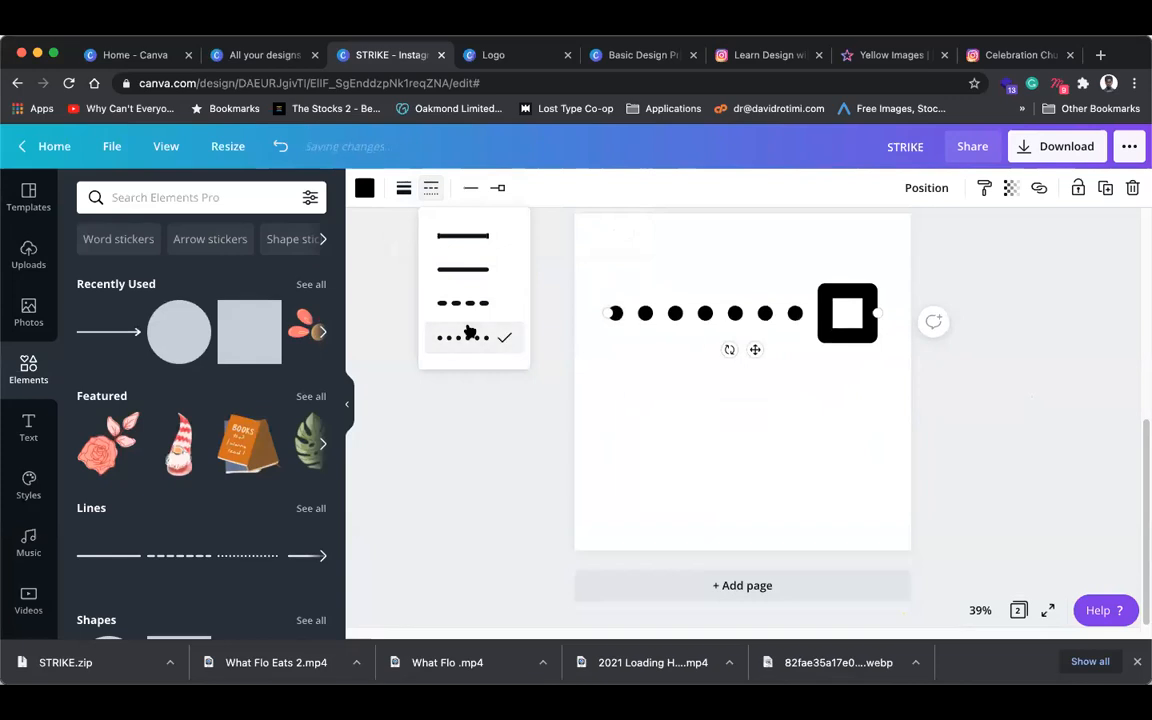
click(393, 255)
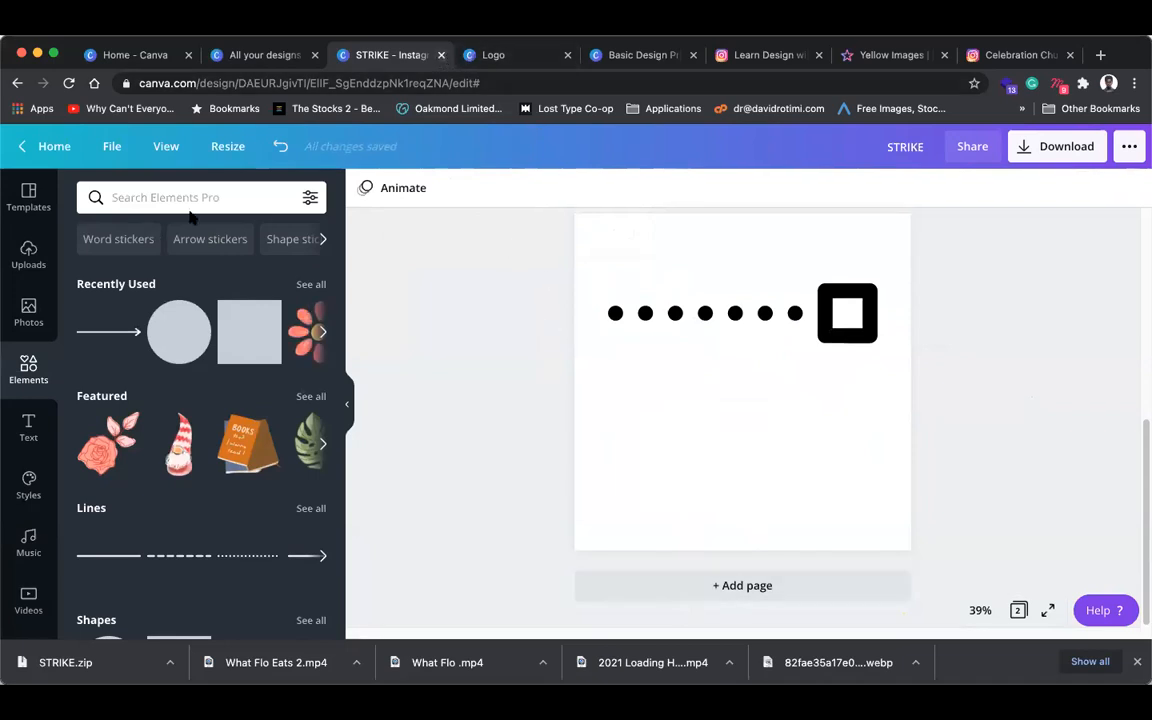
- Leave the STRIKE design for the home page and look through the recent designs, Instagram post templates and logo templates
click(18, 146)
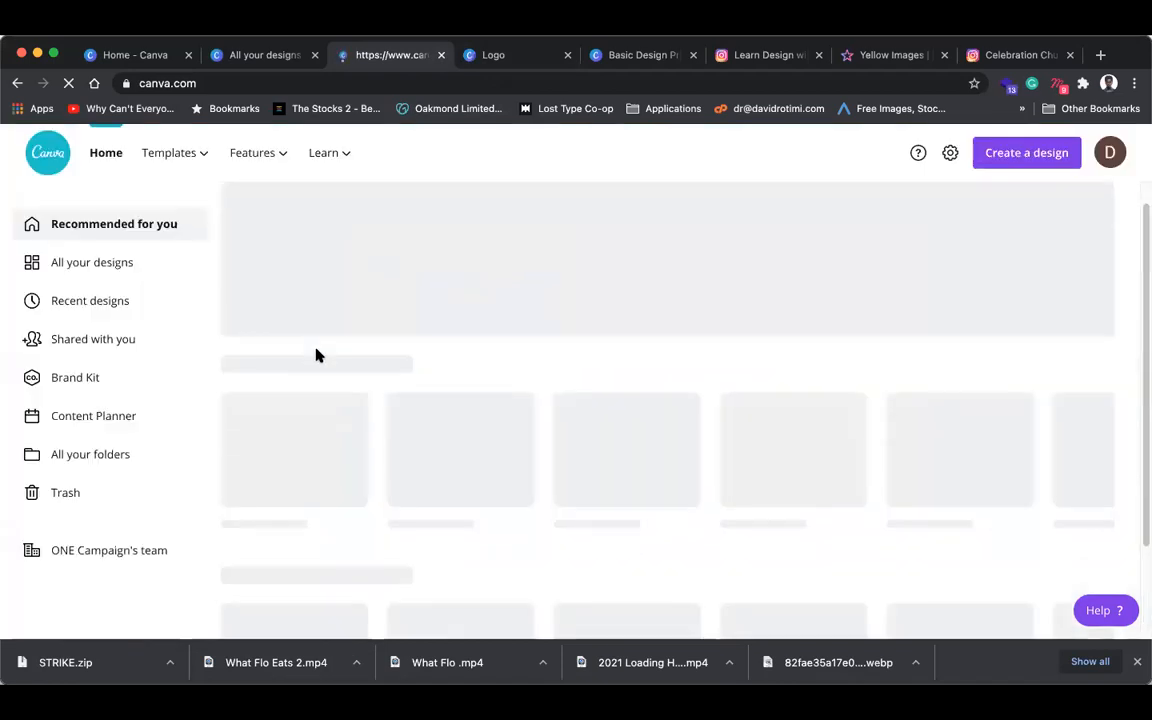
scroll(318, 353, down, 2)
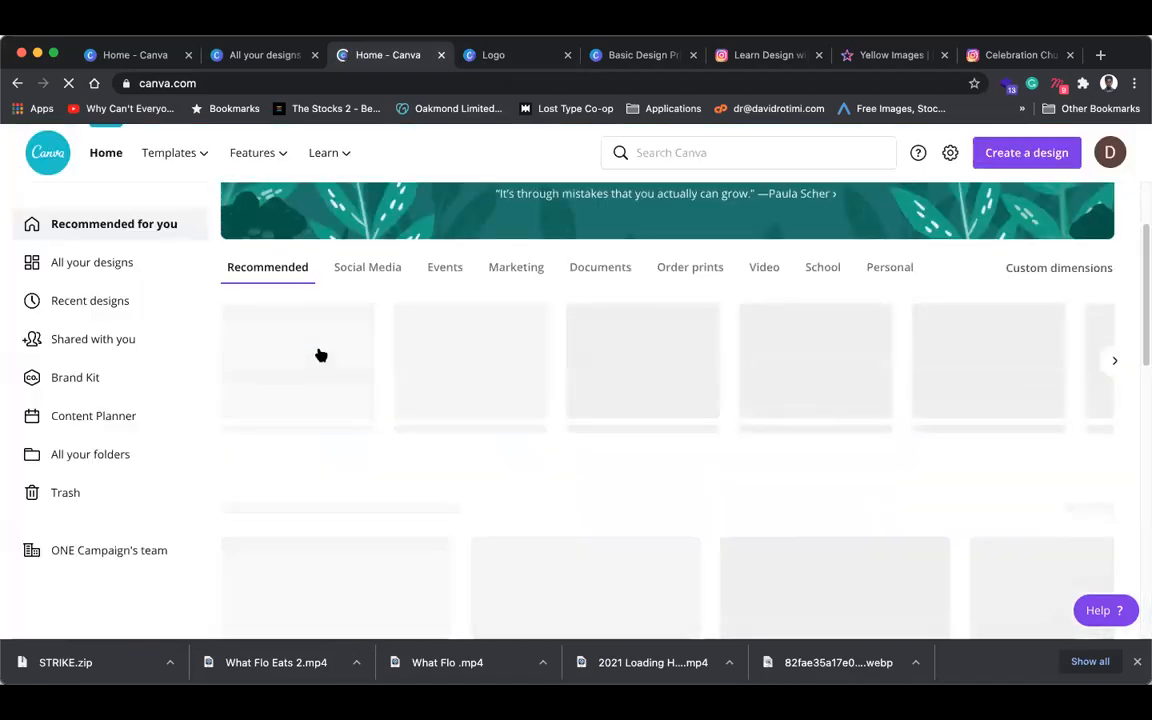
scroll(444, 357, down, 3)
scroll(444, 357, down, 3)
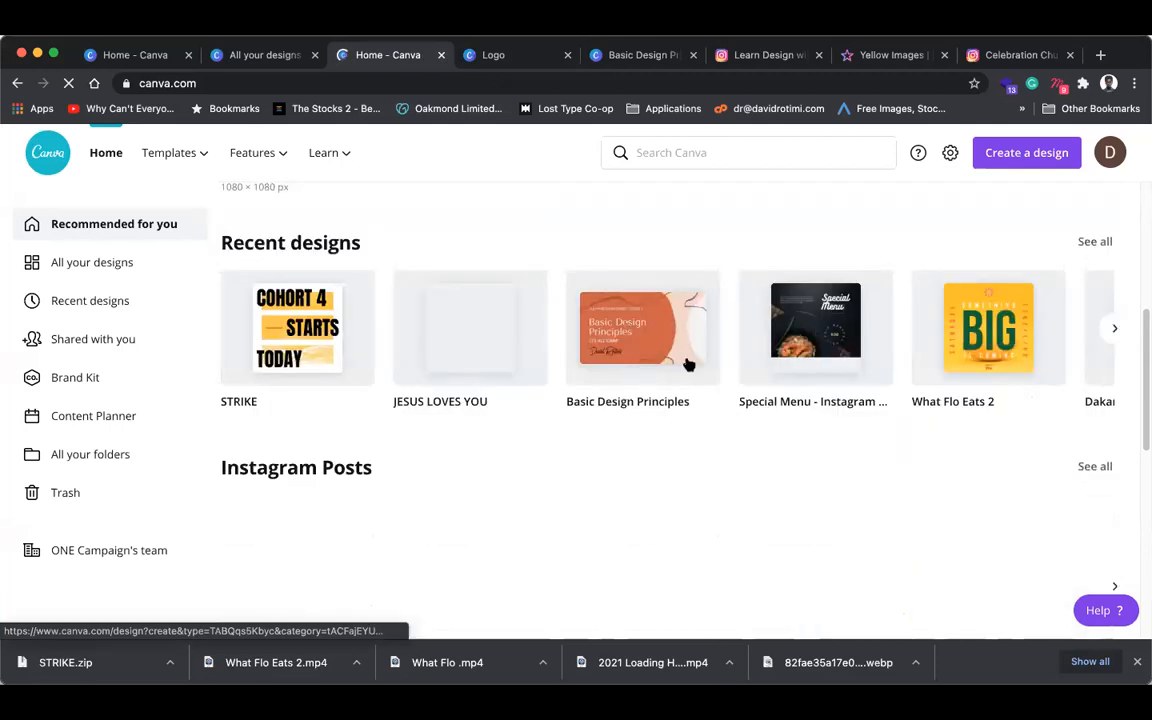
scroll(687, 363, down, 5)
scroll(704, 370, down, 3)
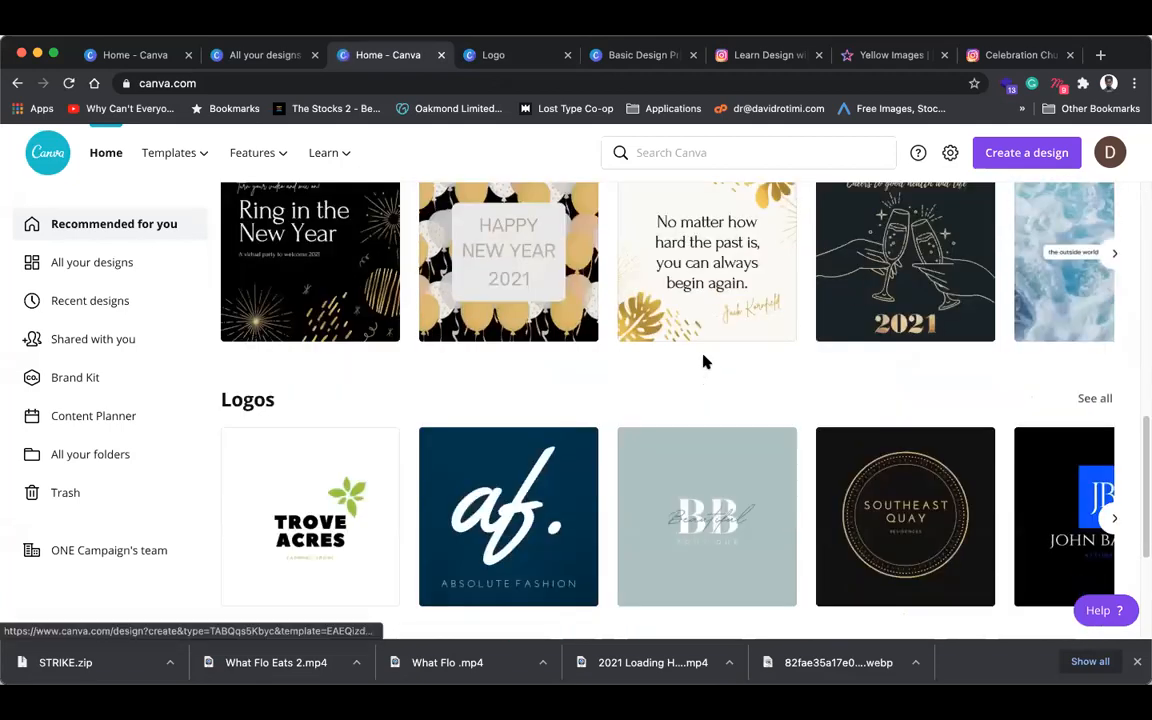
scroll(707, 362, up, 12)
- From All your designs, open the red Untitled Design and the DR design in separate tabs, and return to the designs list
click(93, 263)
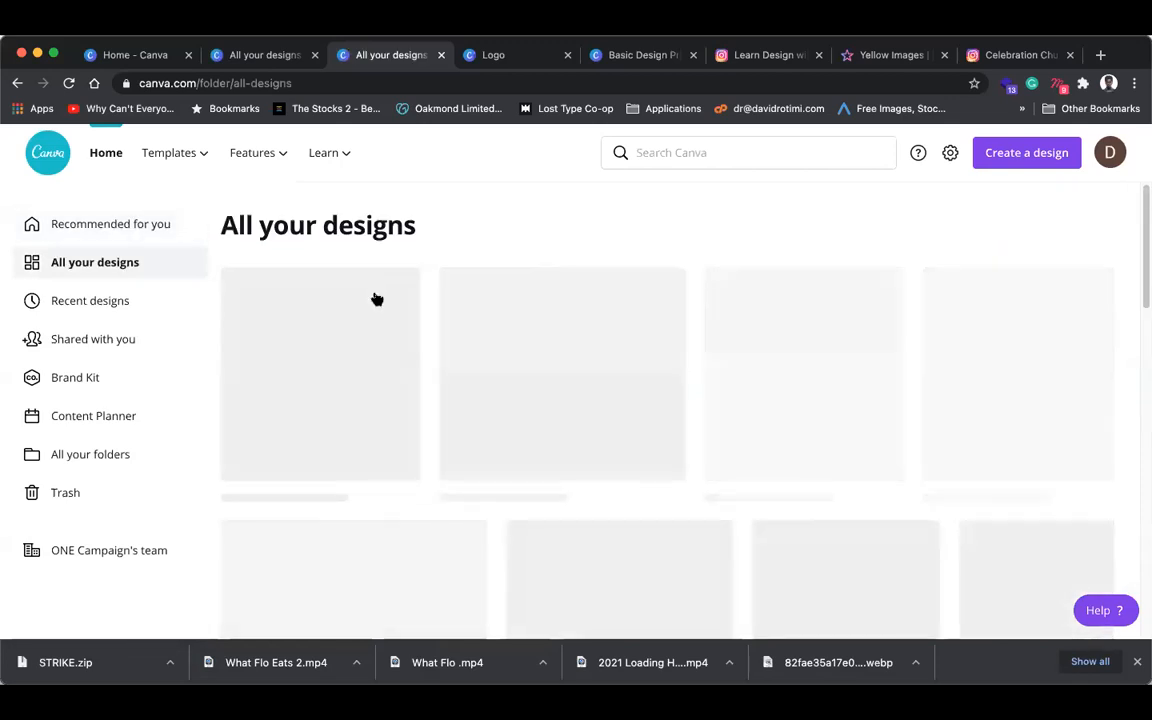
scroll(860, 396, down, 3)
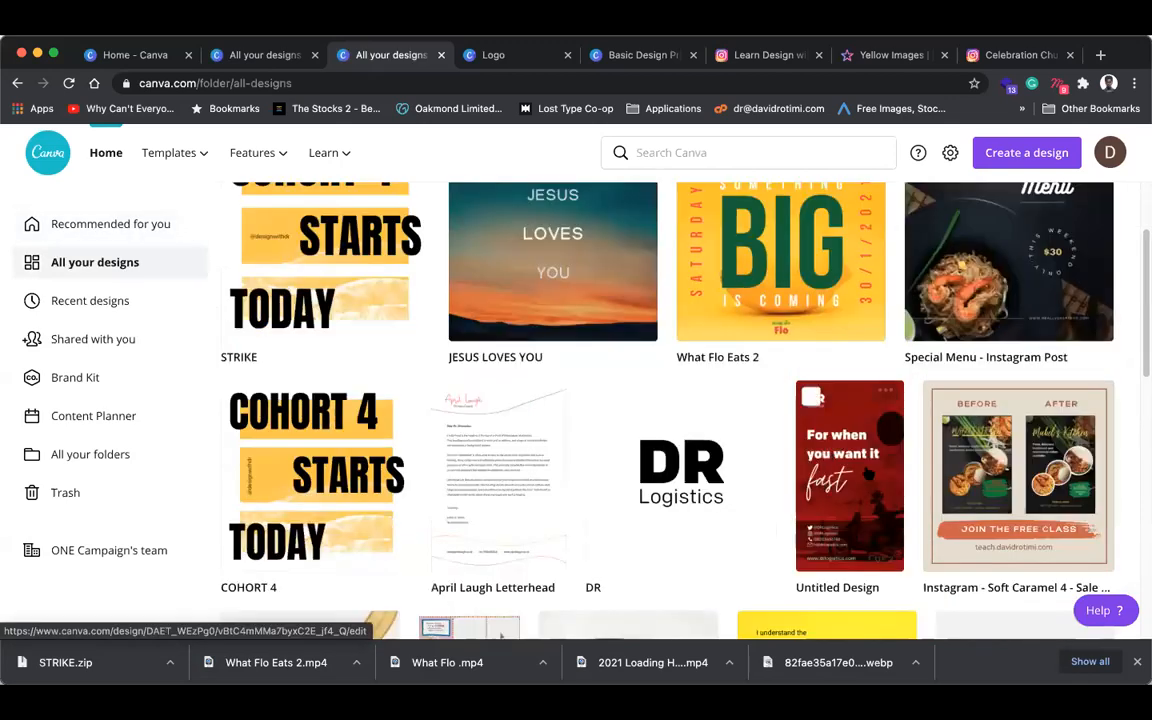
click(845, 478)
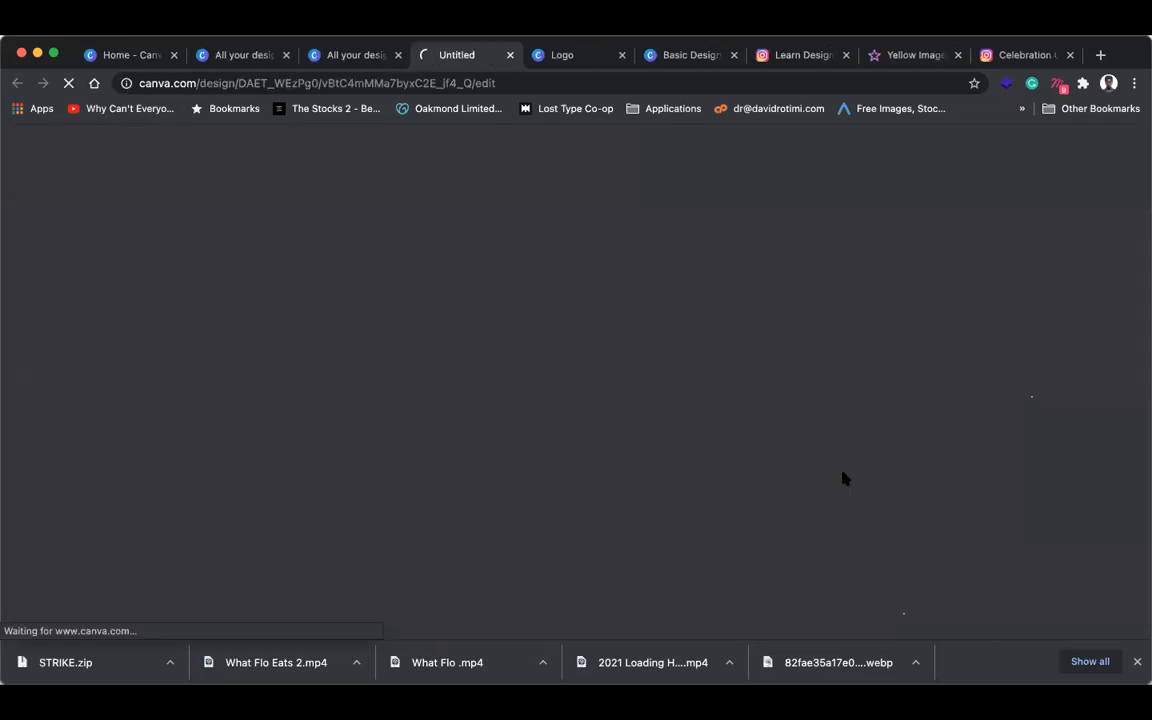
click(340, 55)
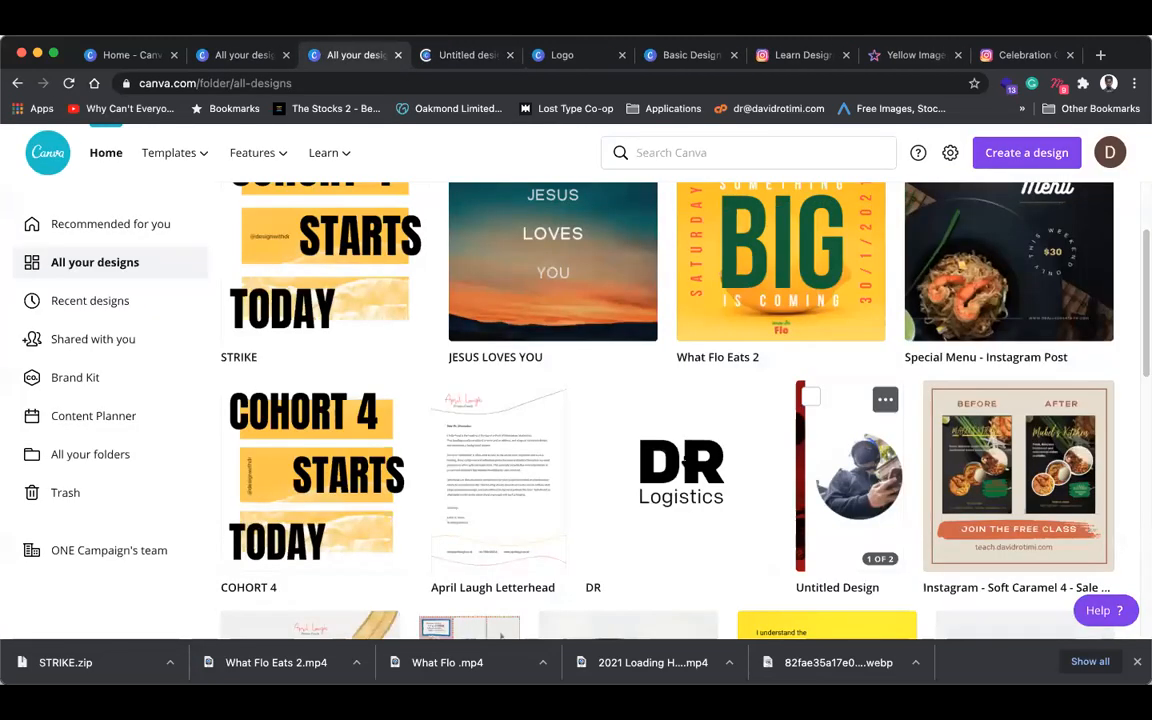
click(680, 472)
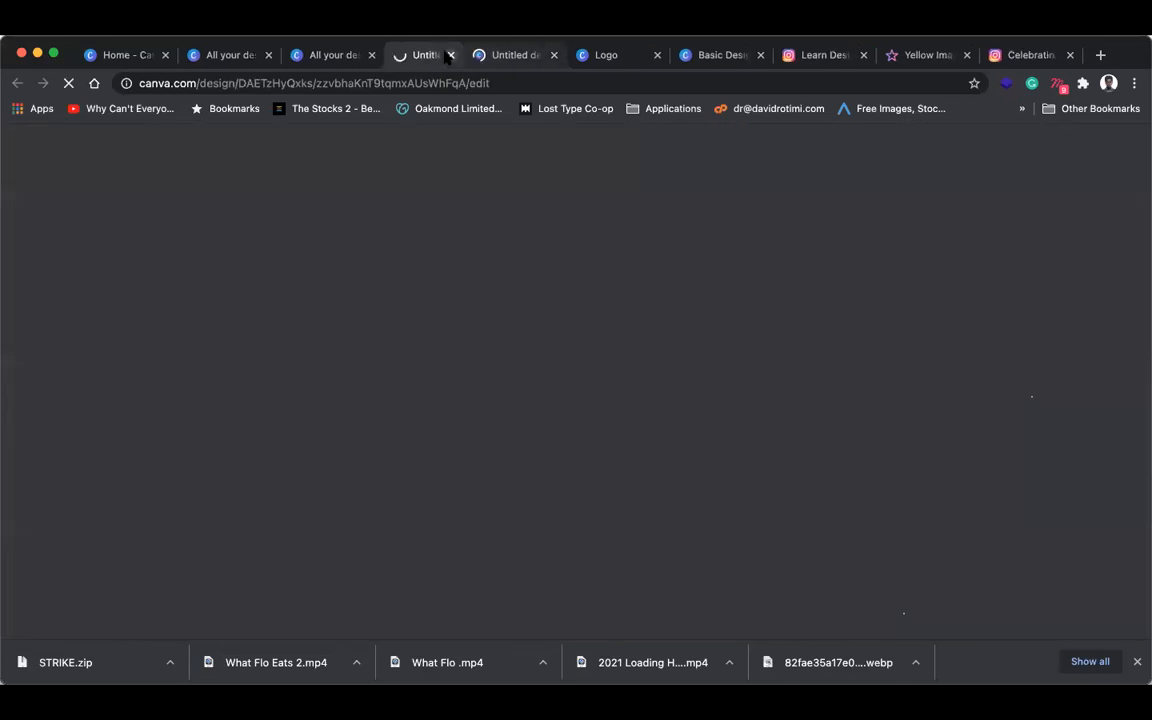
click(330, 55)
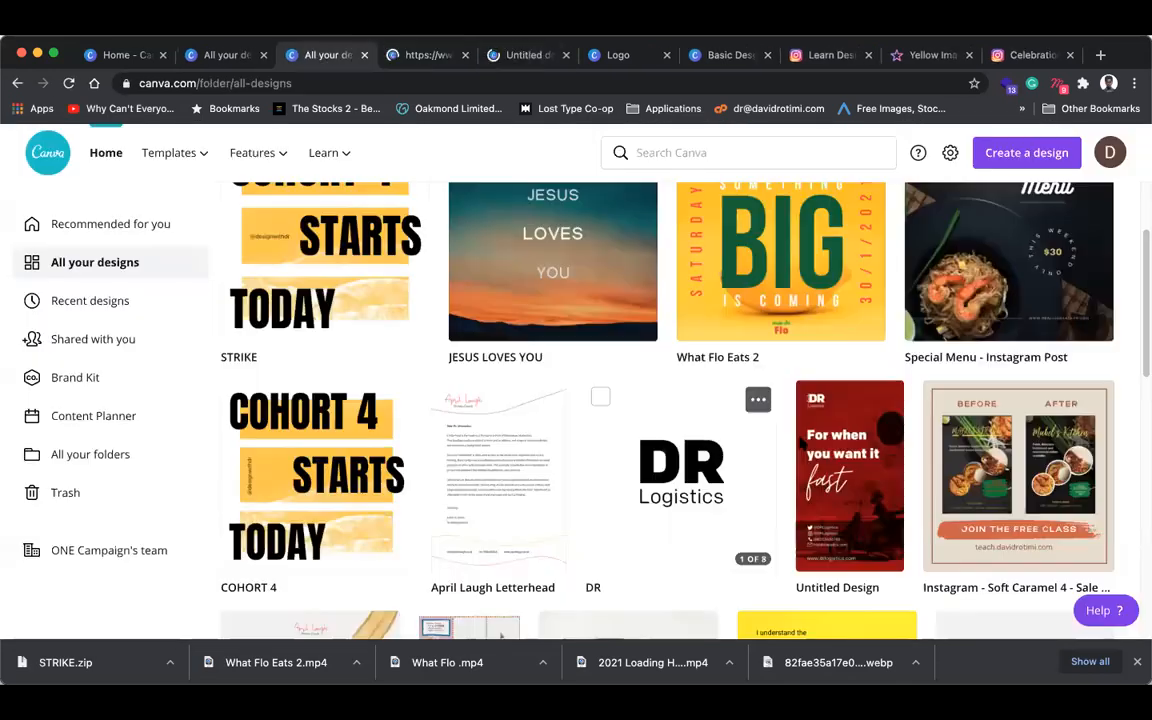
- Switch to the DR design and look through its logo versions and the Instagram posts on the following pages
scroll(773, 429, down, 4)
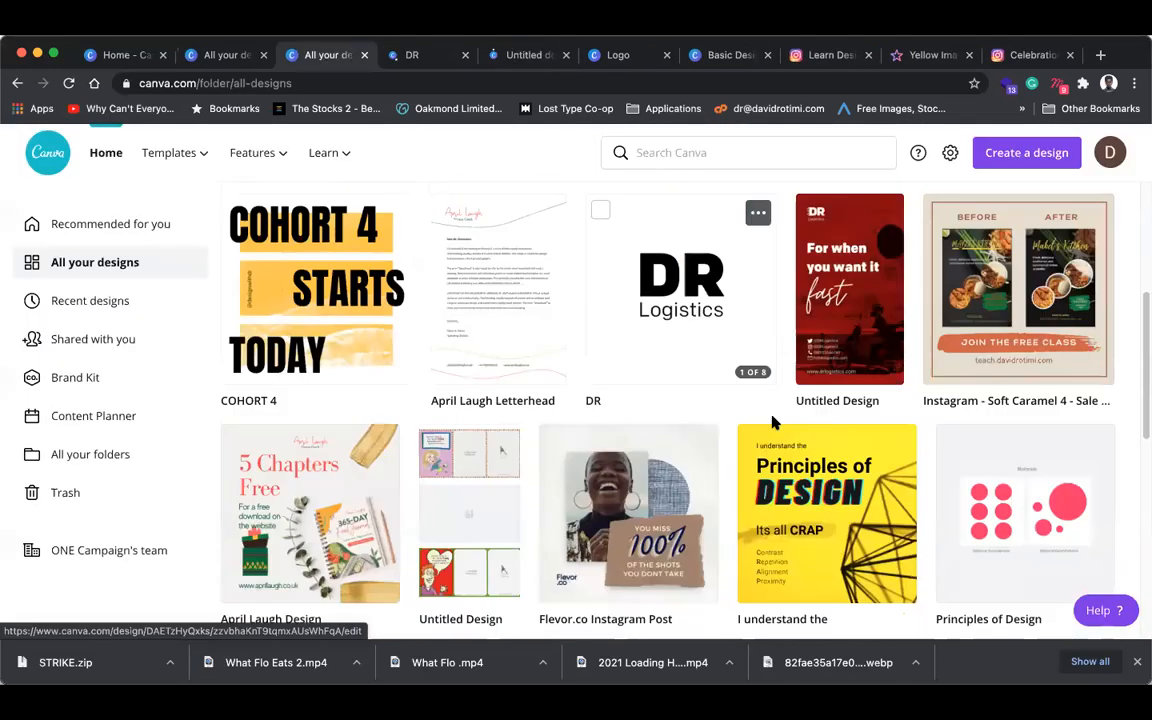
scroll(693, 369, up, 3)
click(420, 55)
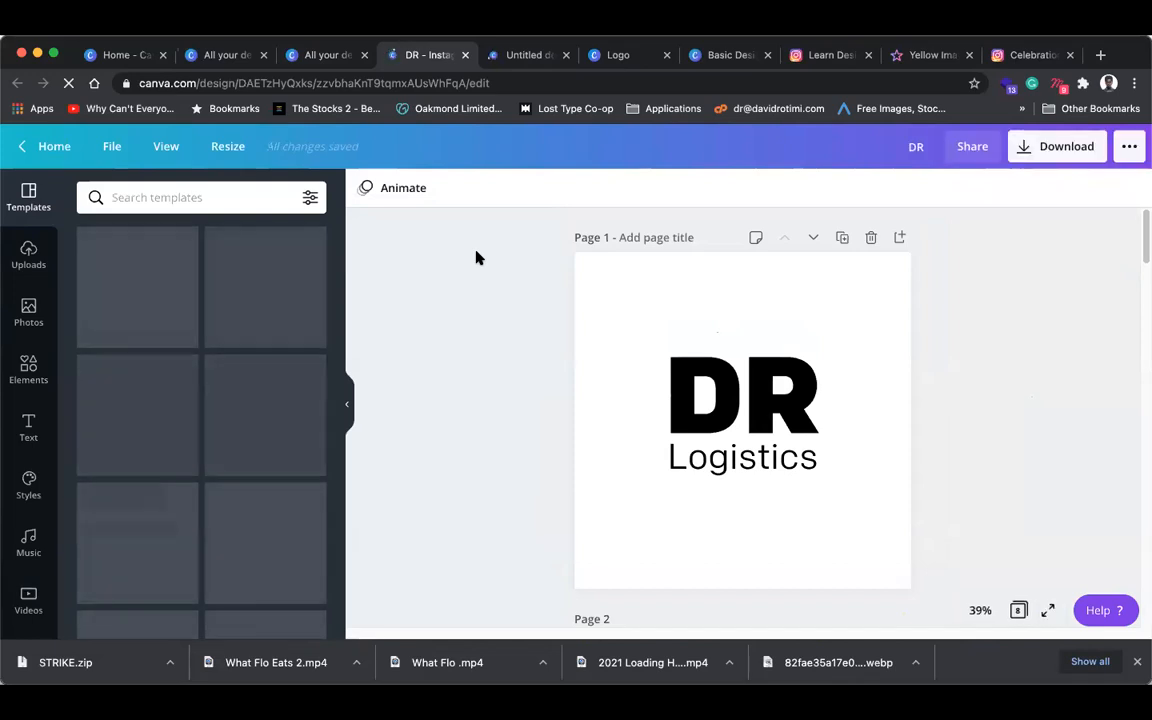
scroll(476, 258, down, 10)
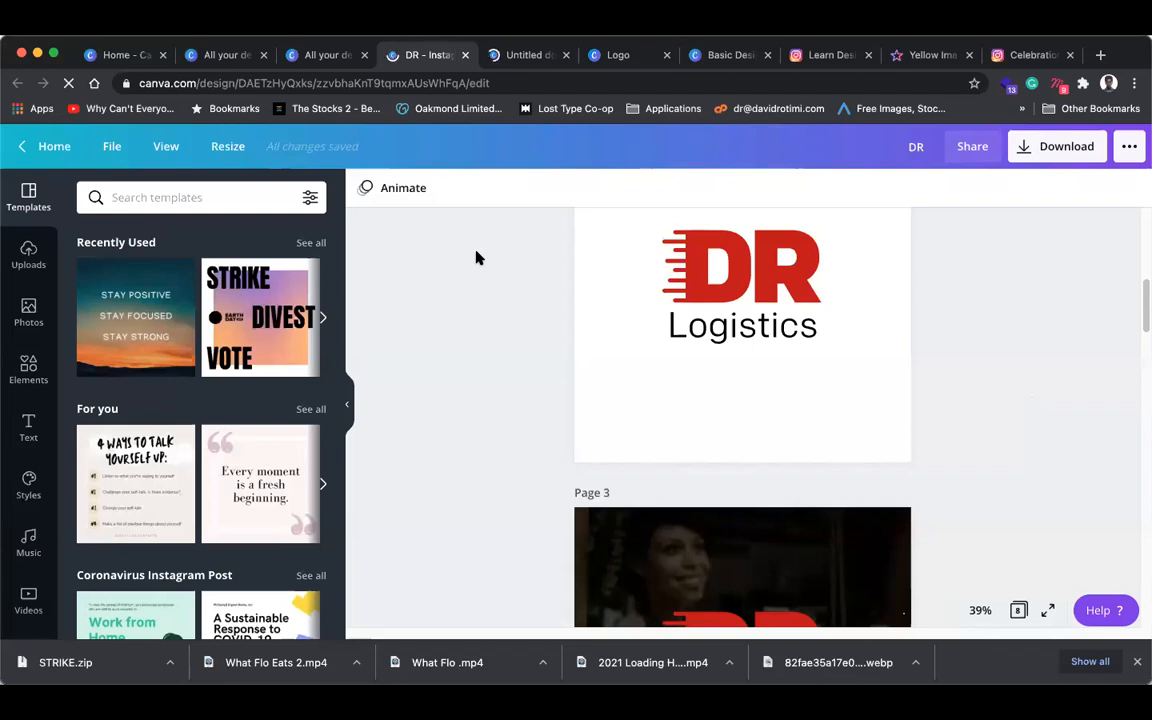
scroll(476, 258, down, 5)
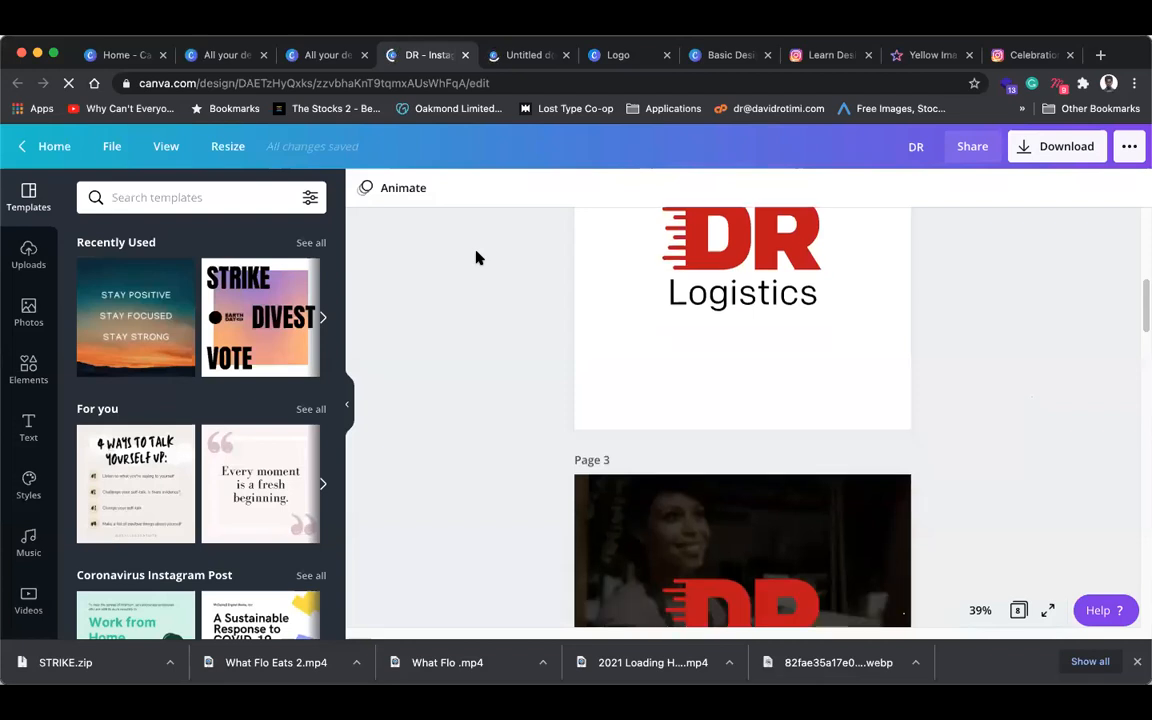
scroll(620, 365, down, 5)
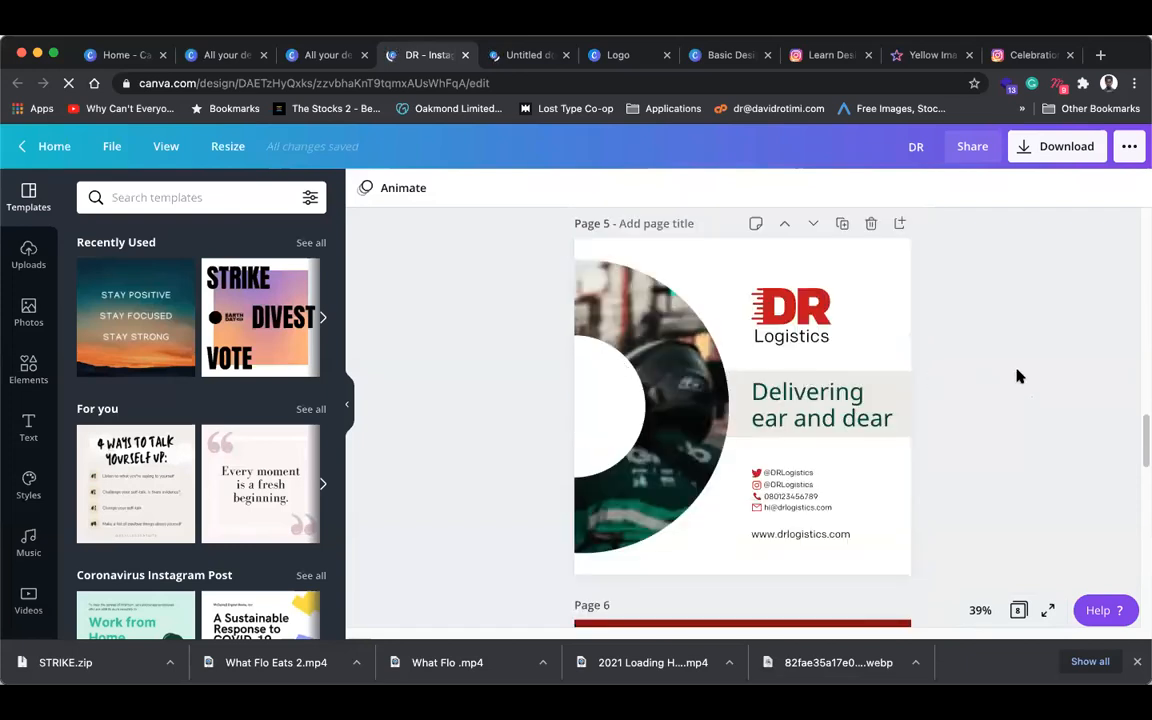
scroll(1018, 376, down, 5)
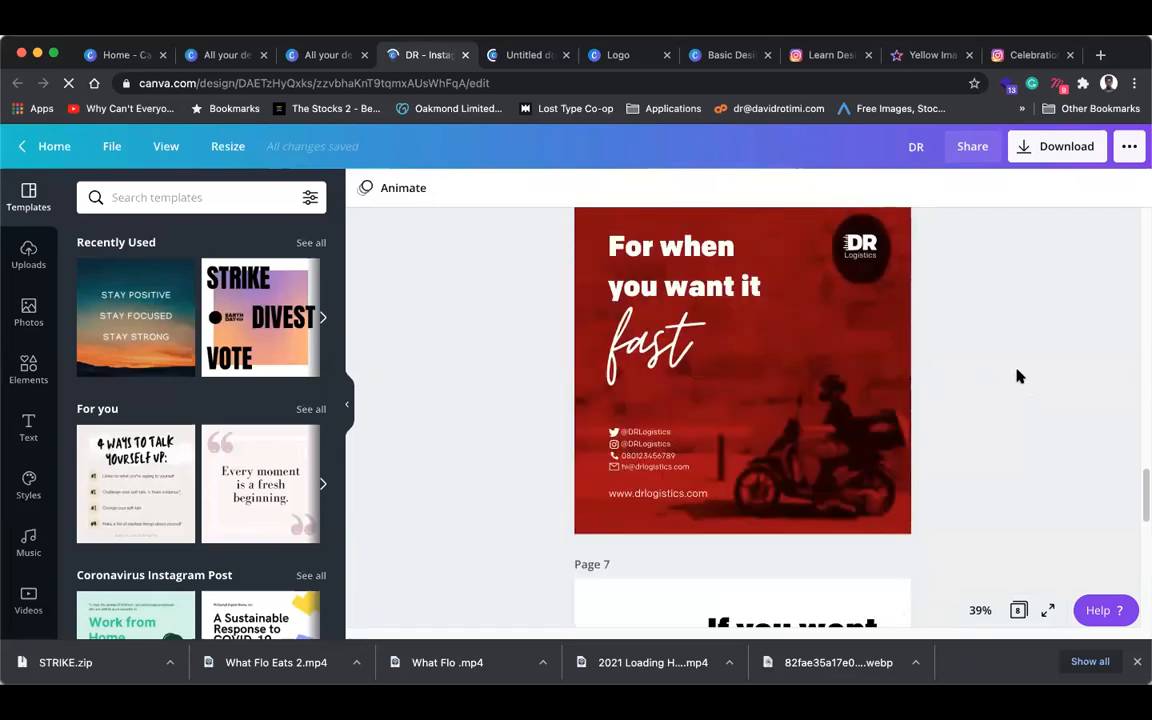
scroll(1018, 376, down, 5)
scroll(1018, 376, down, 5)
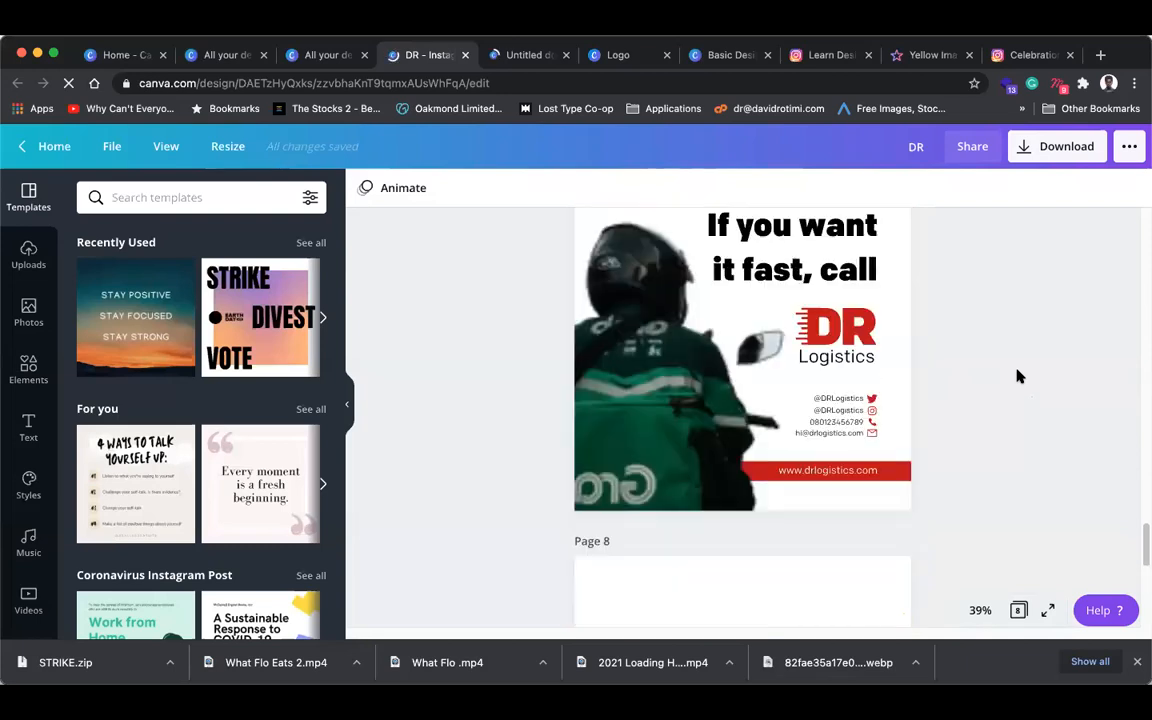
scroll(958, 292, up, 3)
scroll(945, 293, up, 20)
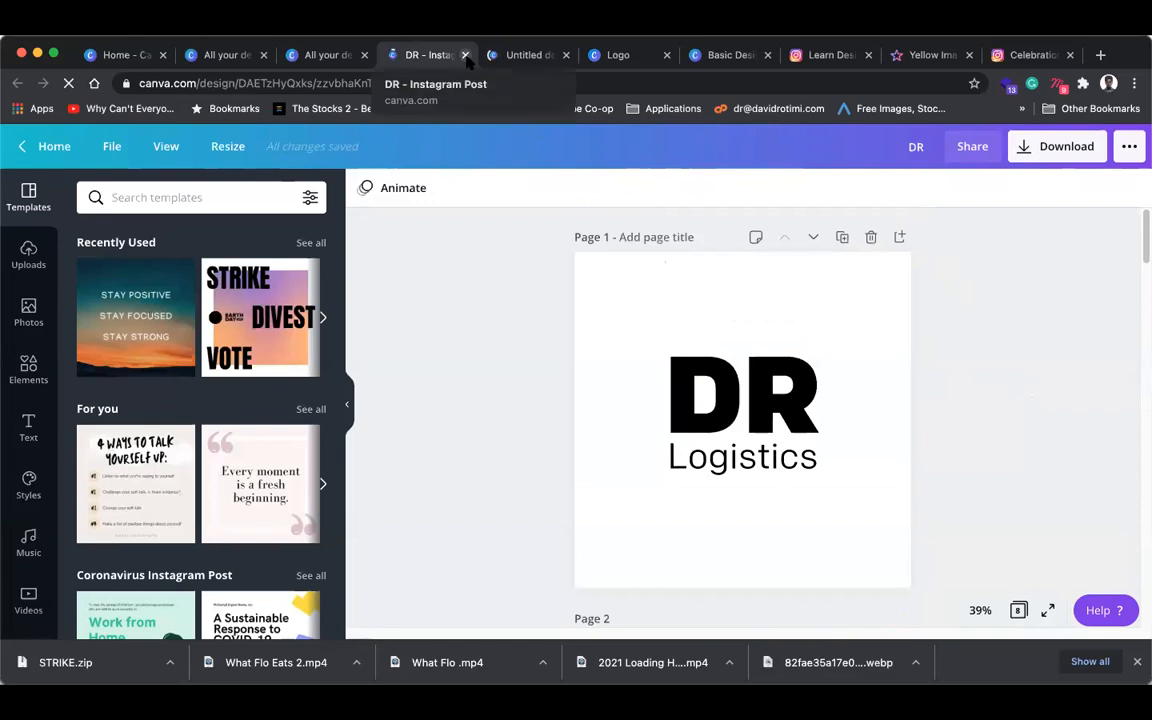
- Close the DR design and view the red DR Logistics story before going back to All your designs
click(465, 55)
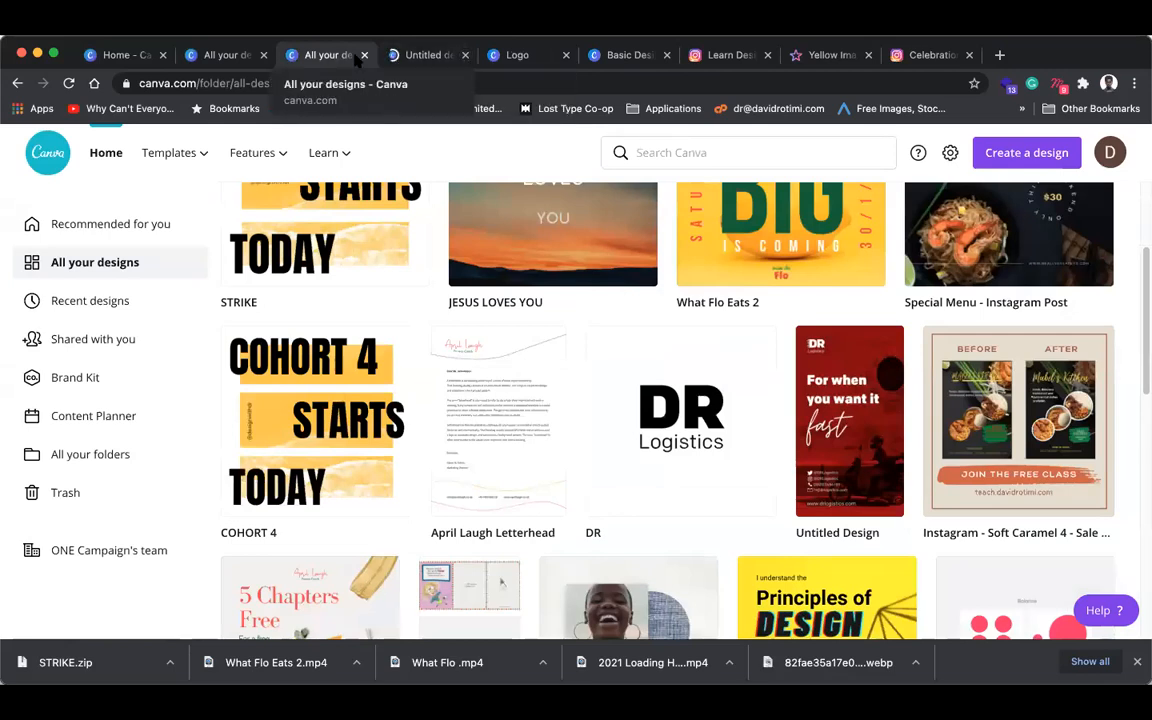
click(413, 61)
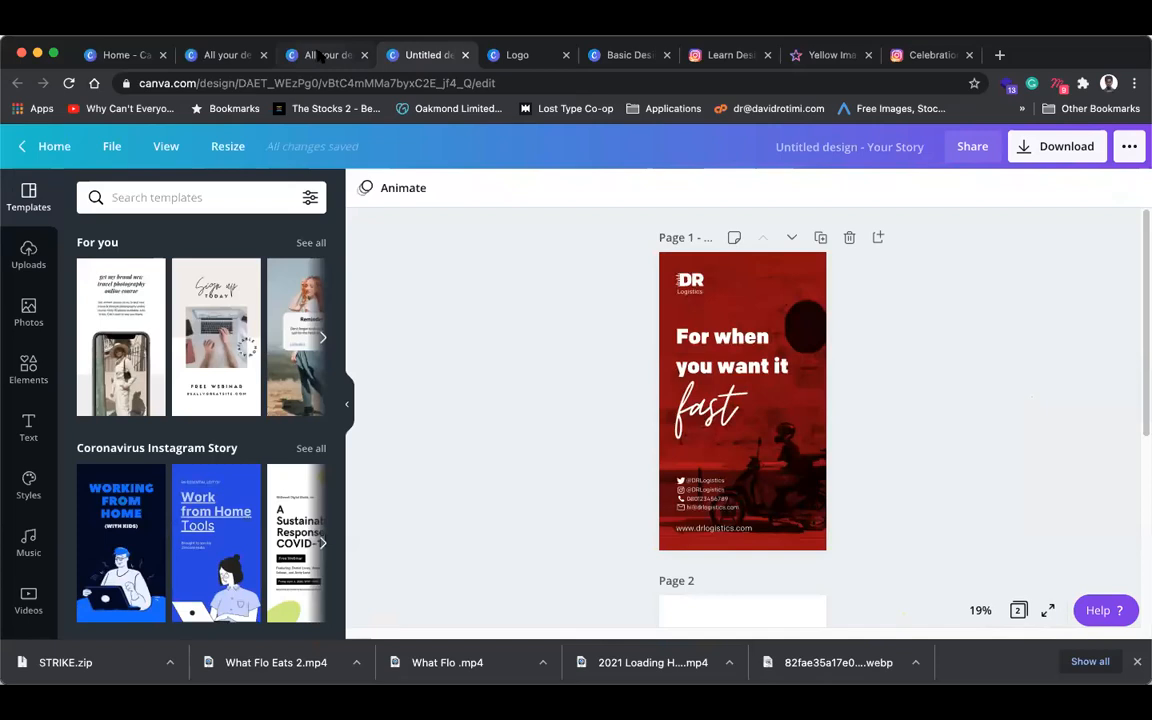
click(318, 57)
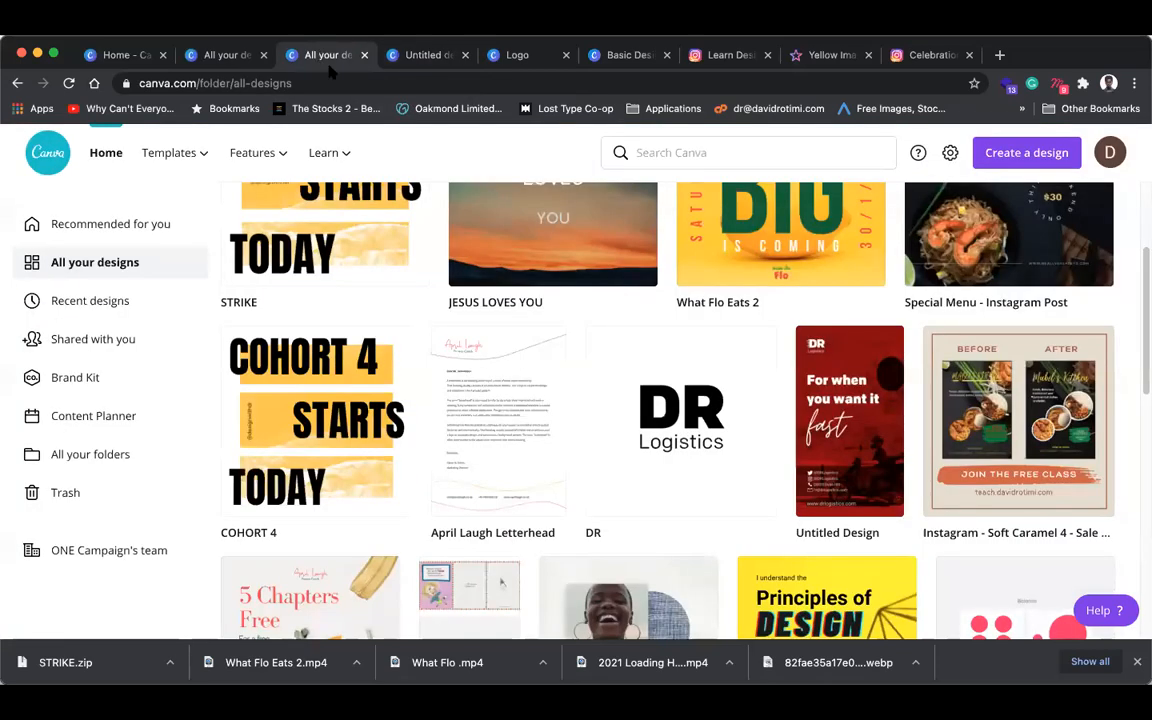
- Open the yellow "I understand the" design about the Principles of Design, and close the designs list beside it
scroll(556, 233, down, 3)
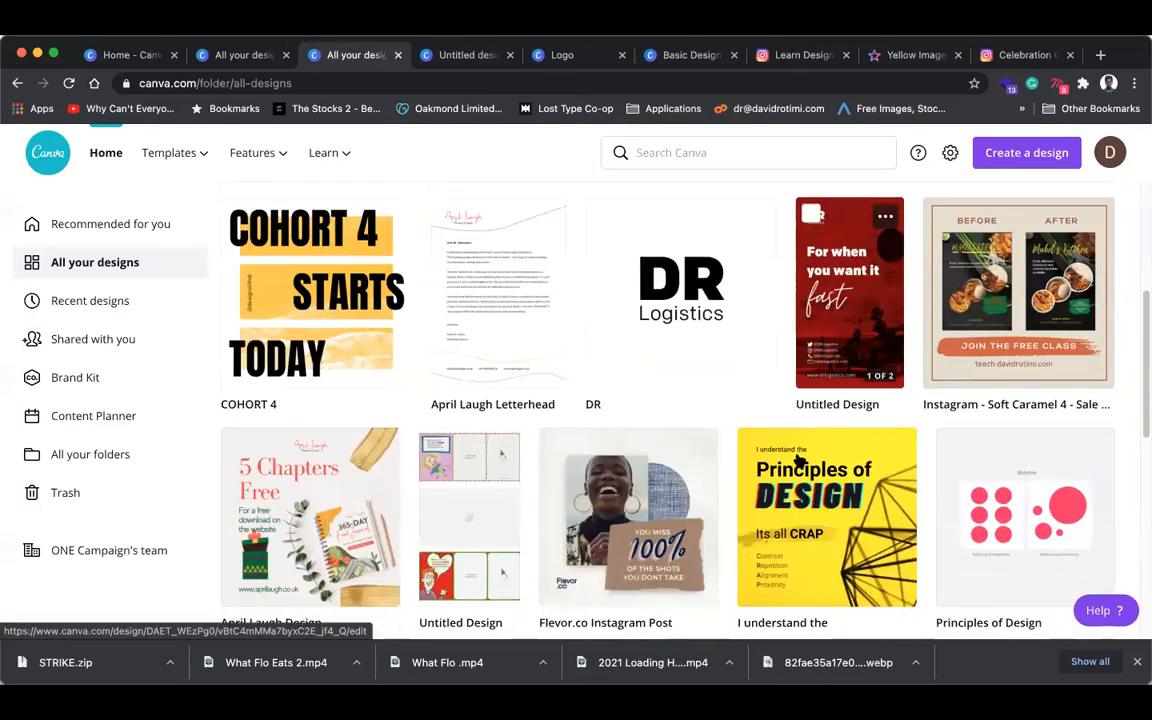
click(795, 510)
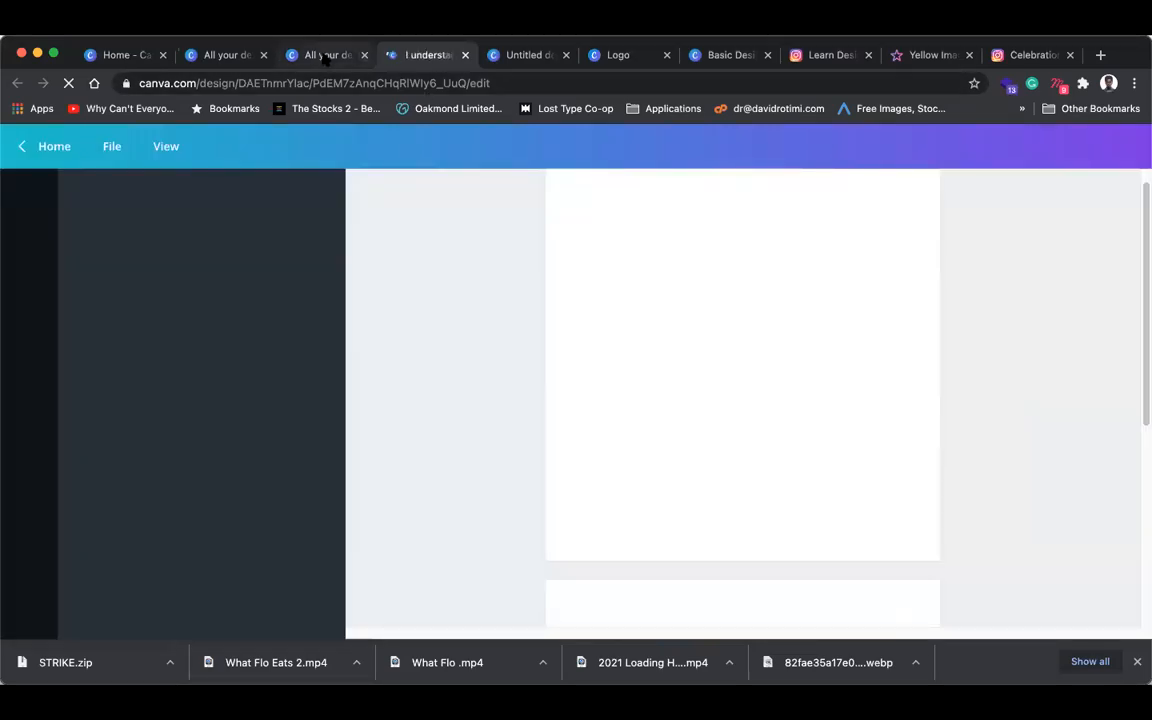
click(323, 58)
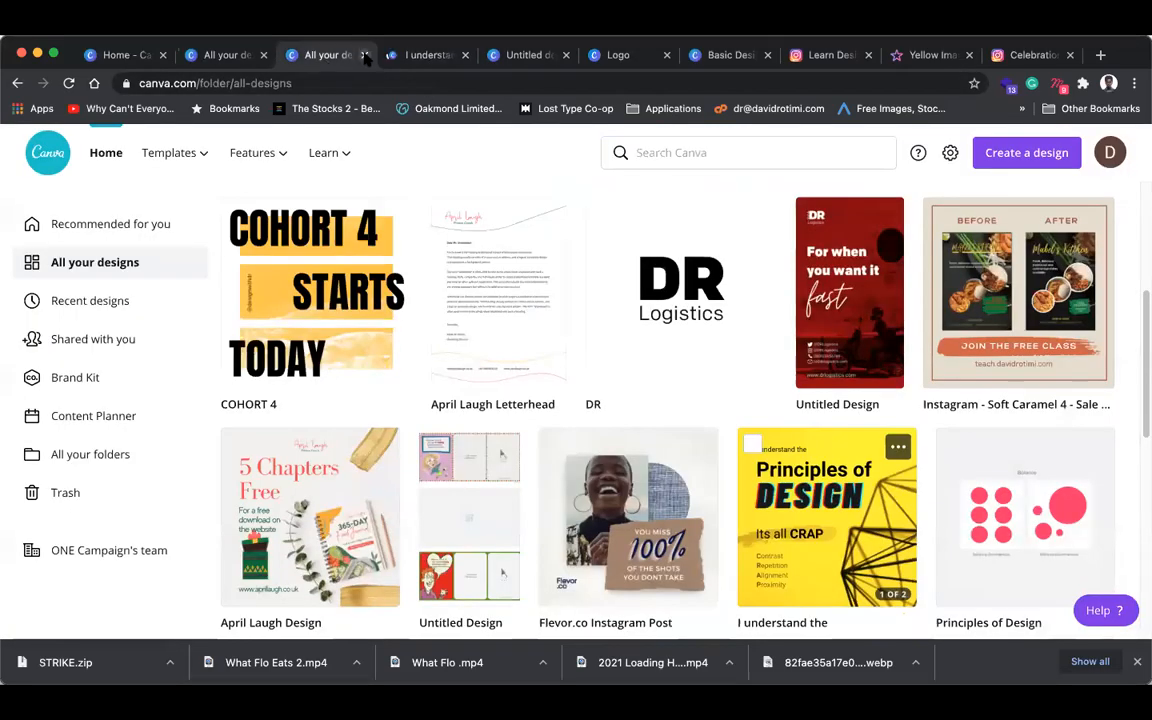
click(364, 56)
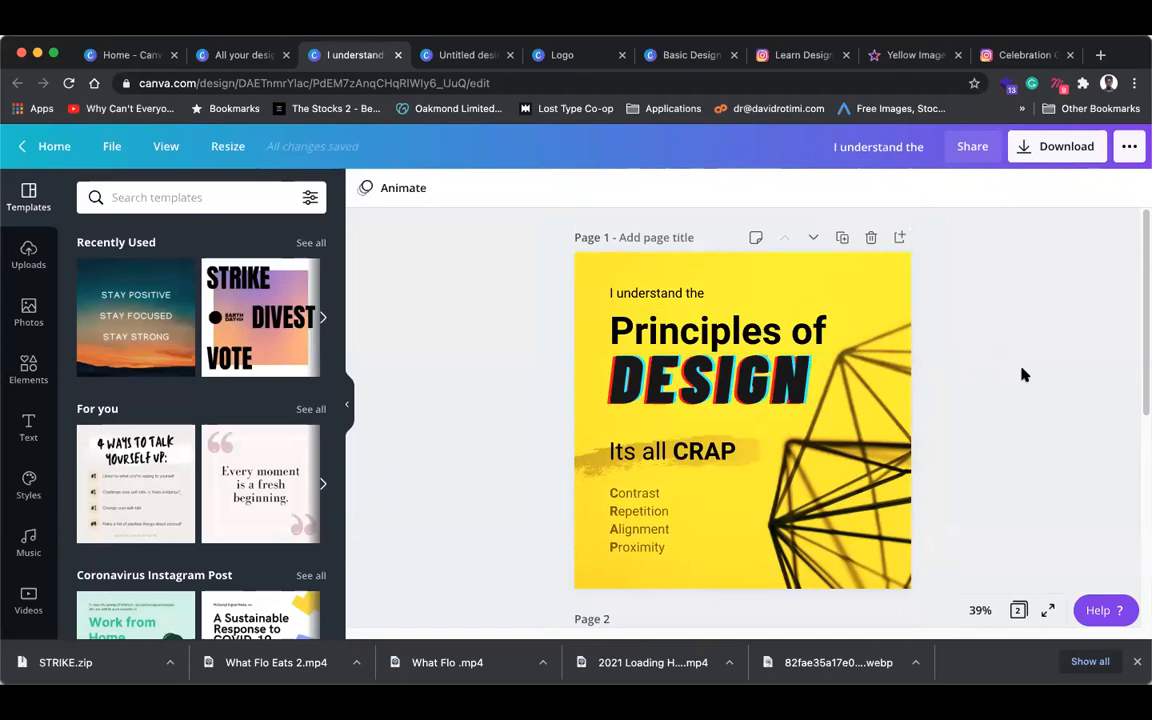
- Check the other designs list, return to the yellow design and inspect the editing options of the "Principles of" heading
click(235, 58)
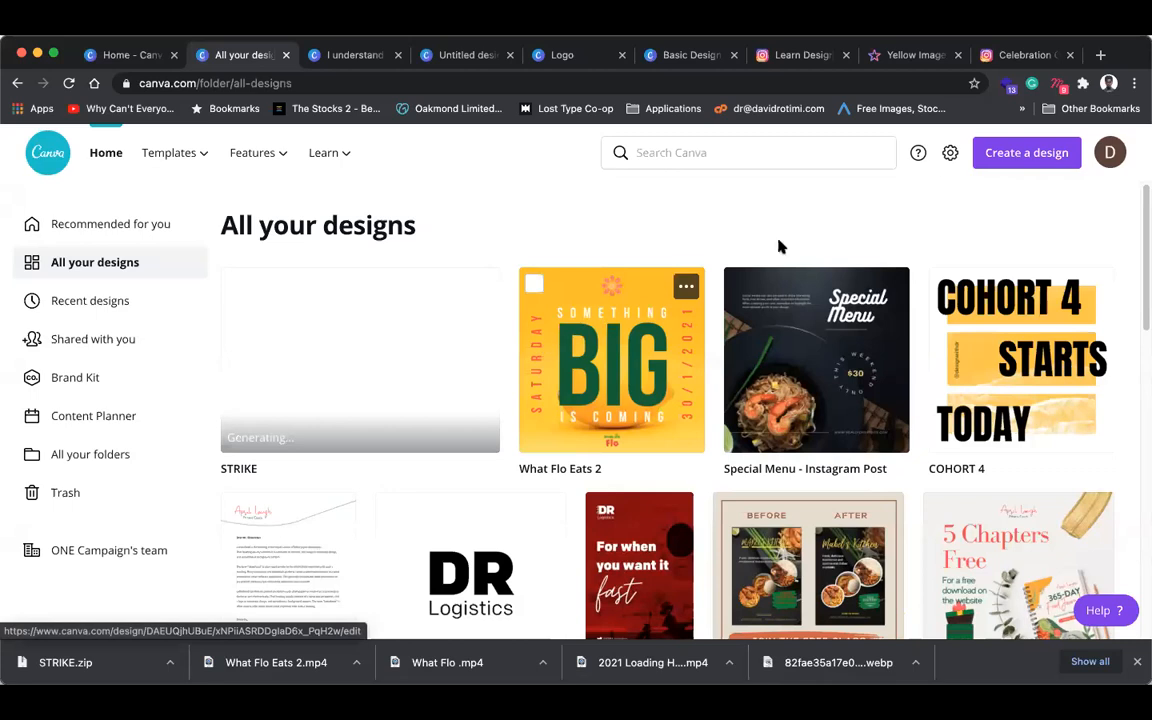
key(ctrl+Tab)
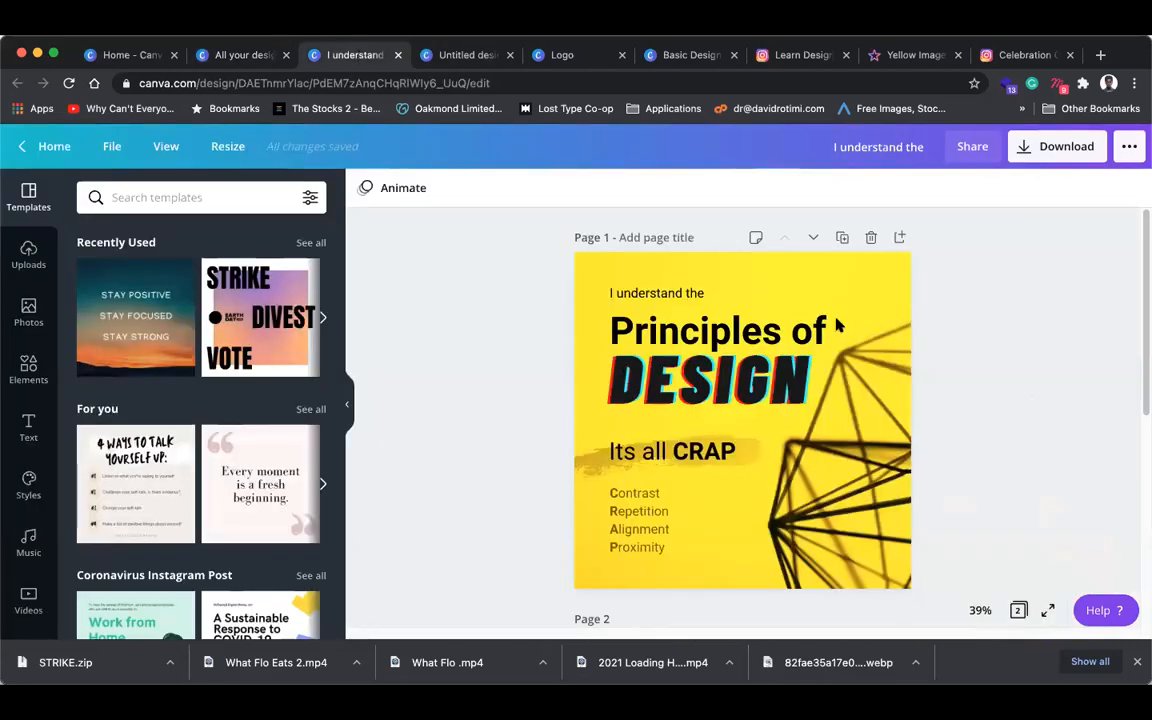
click(661, 336)
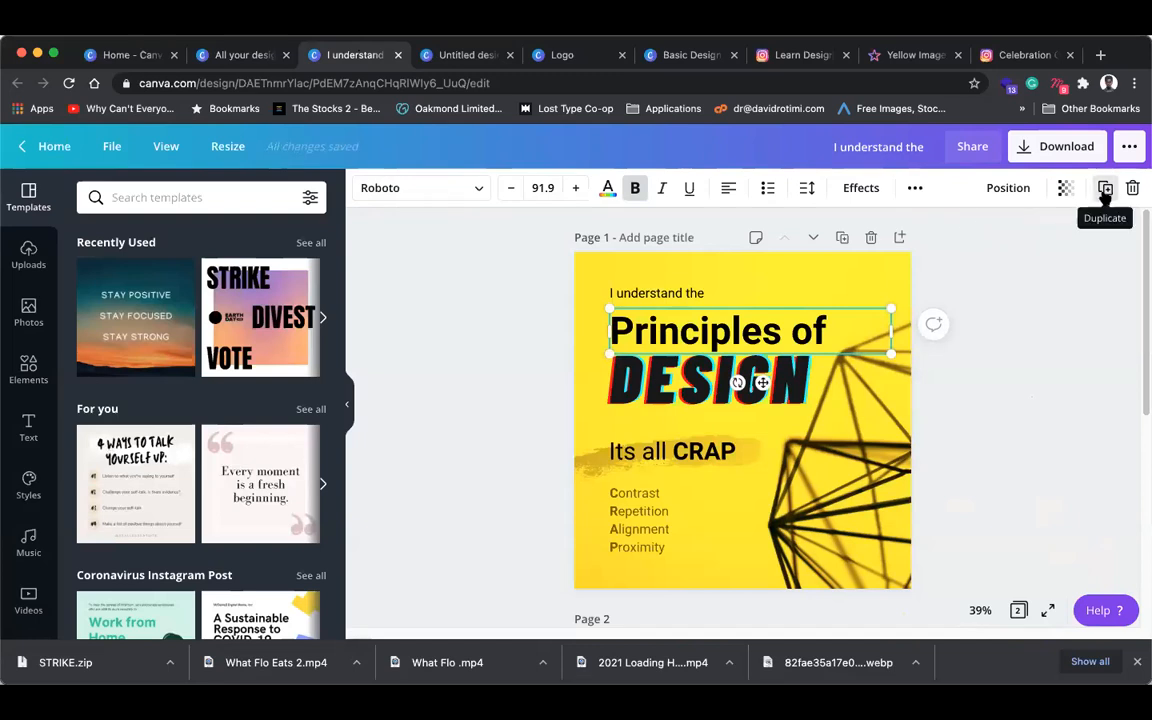
click(915, 269)
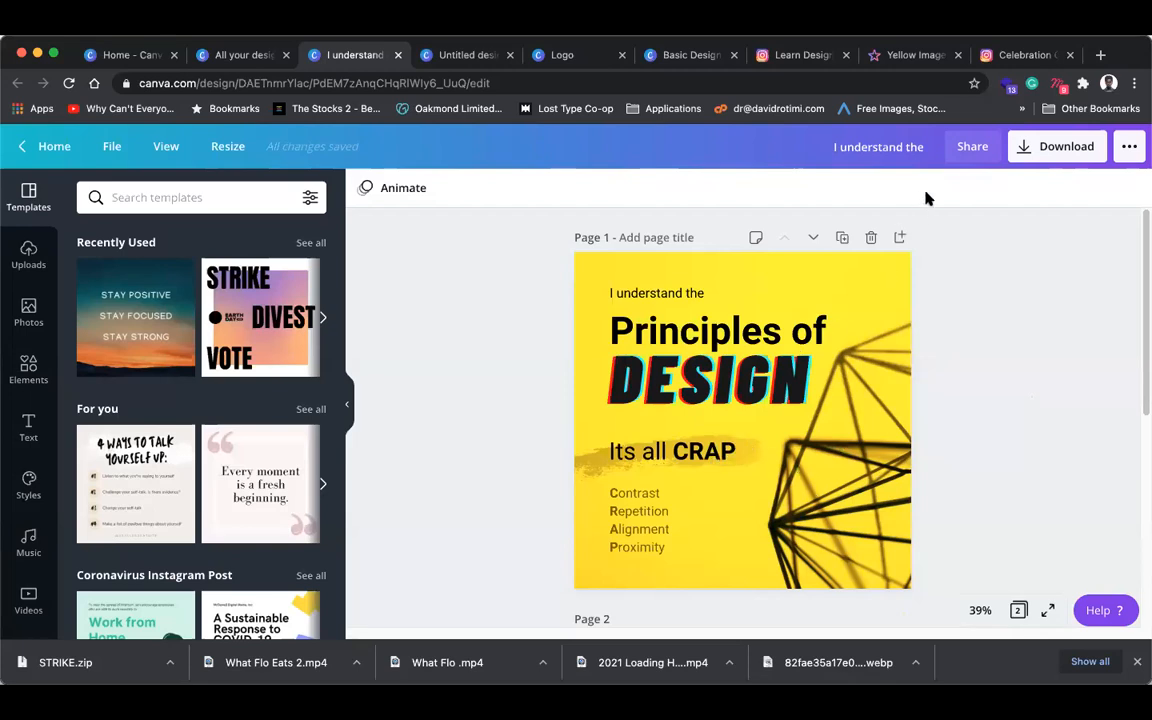
- Copy a share link to the yellow design that allows others to edit it, and close the sharing options
click(972, 147)
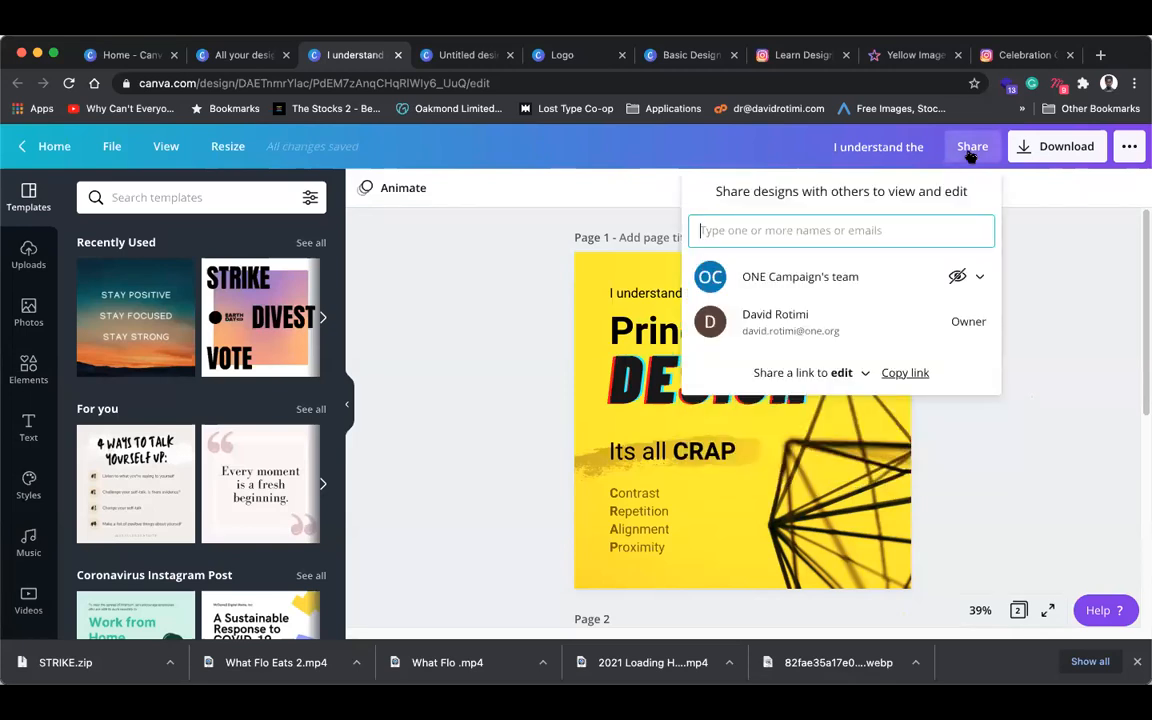
click(864, 376)
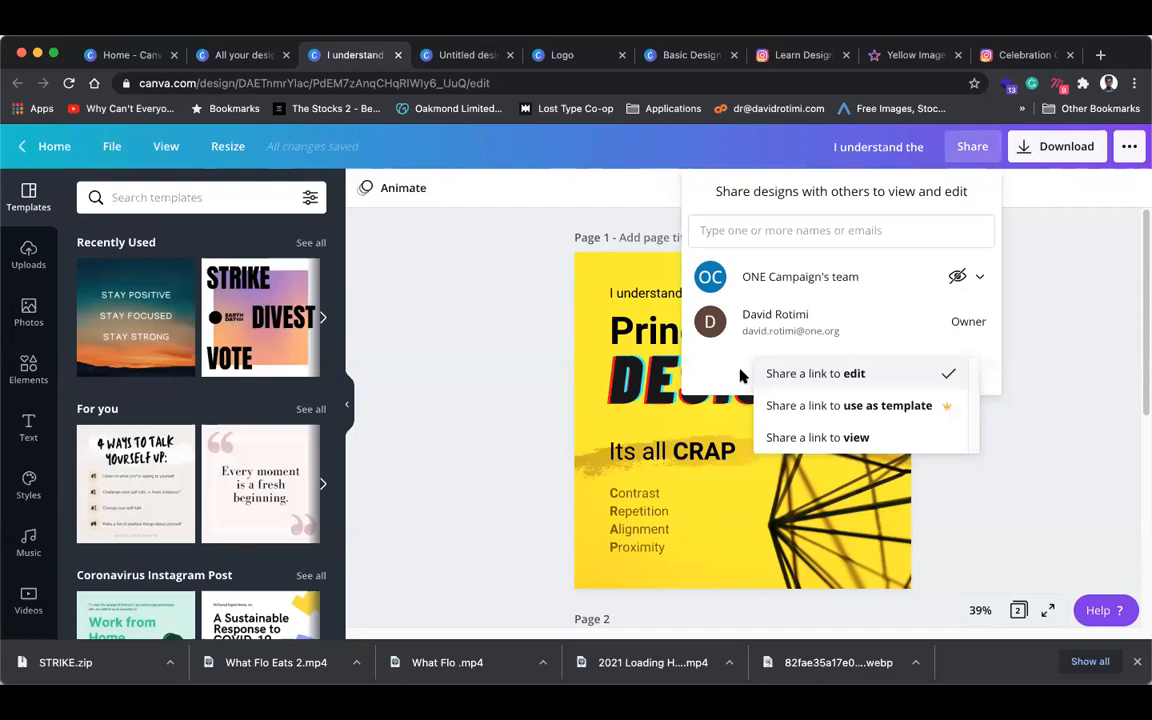
click(815, 373)
click(905, 373)
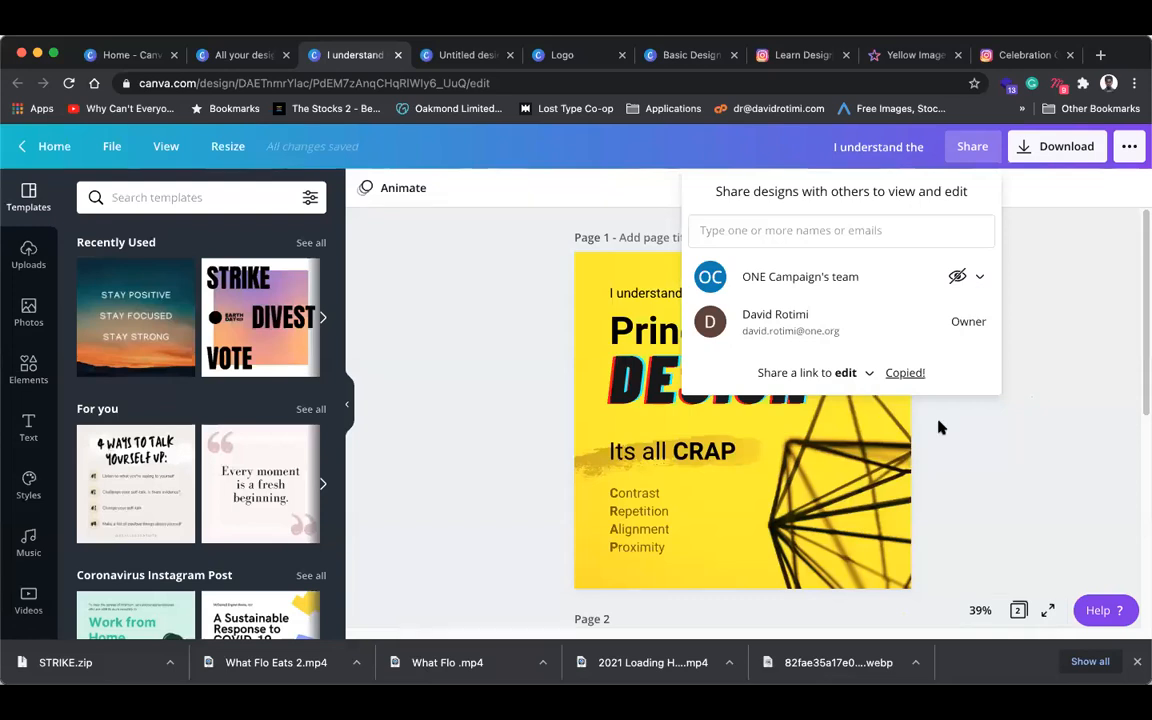
click(970, 436)
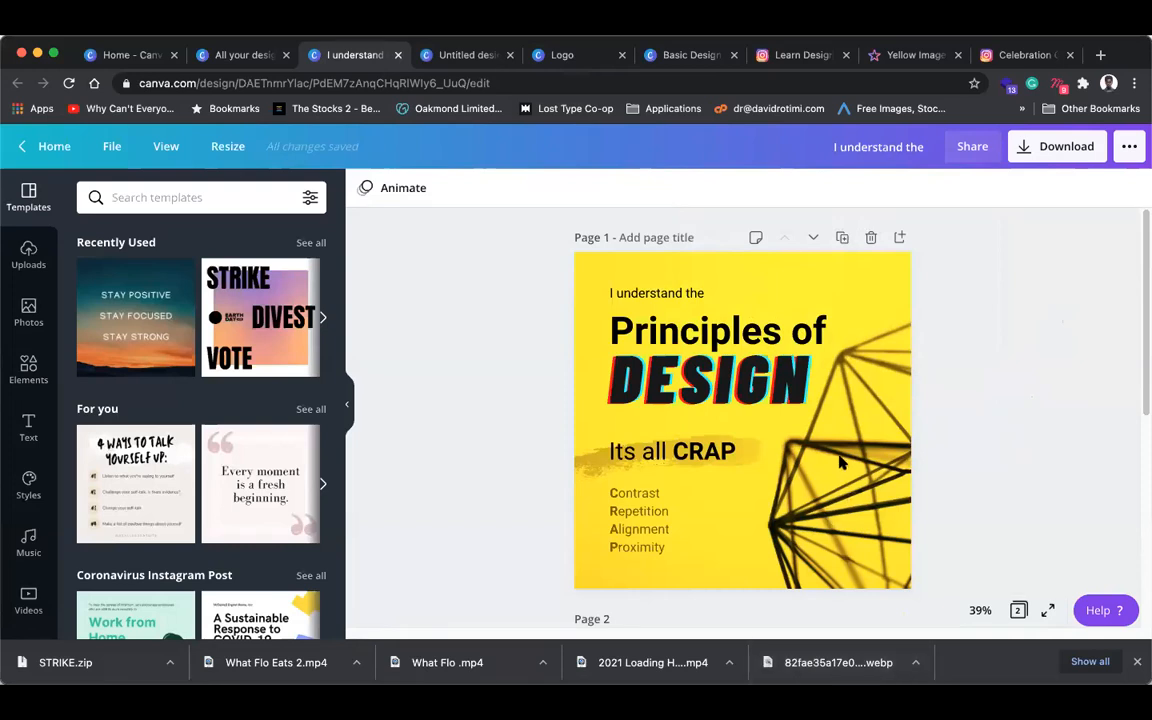
- Look over the red DR Logistics story and the Basic Design Principles slides around page 21, and close the Basic Design Principles presentation
click(465, 55)
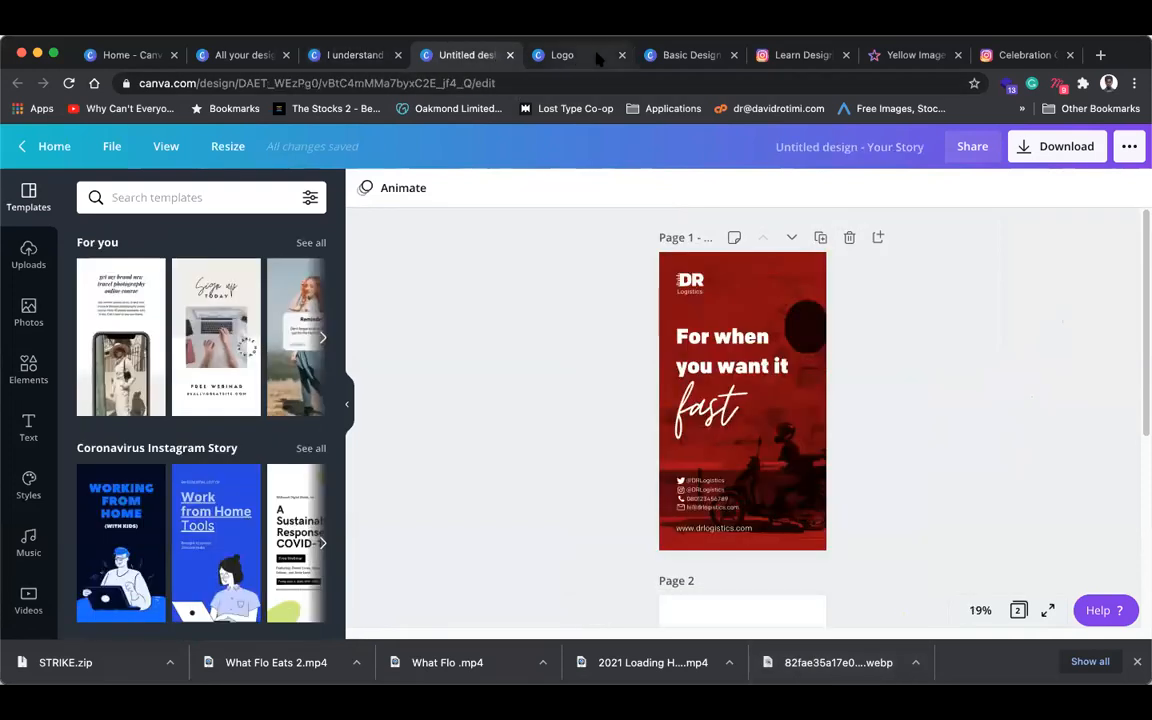
click(565, 57)
click(686, 55)
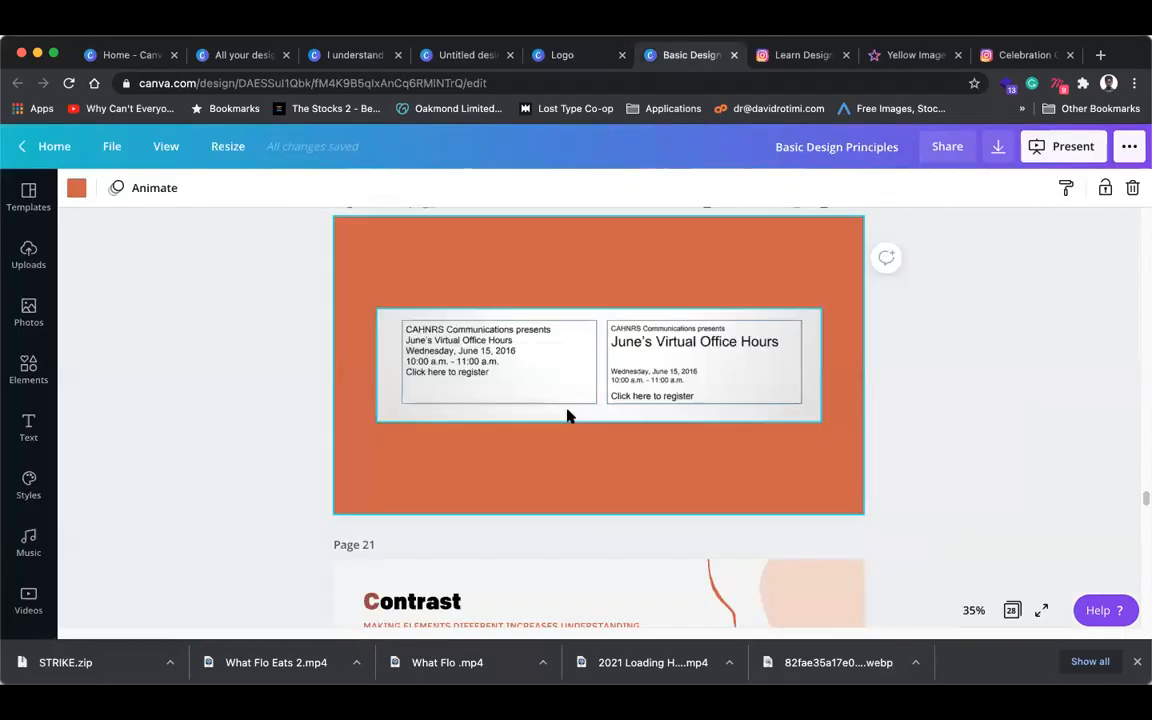
scroll(491, 391, down, 2)
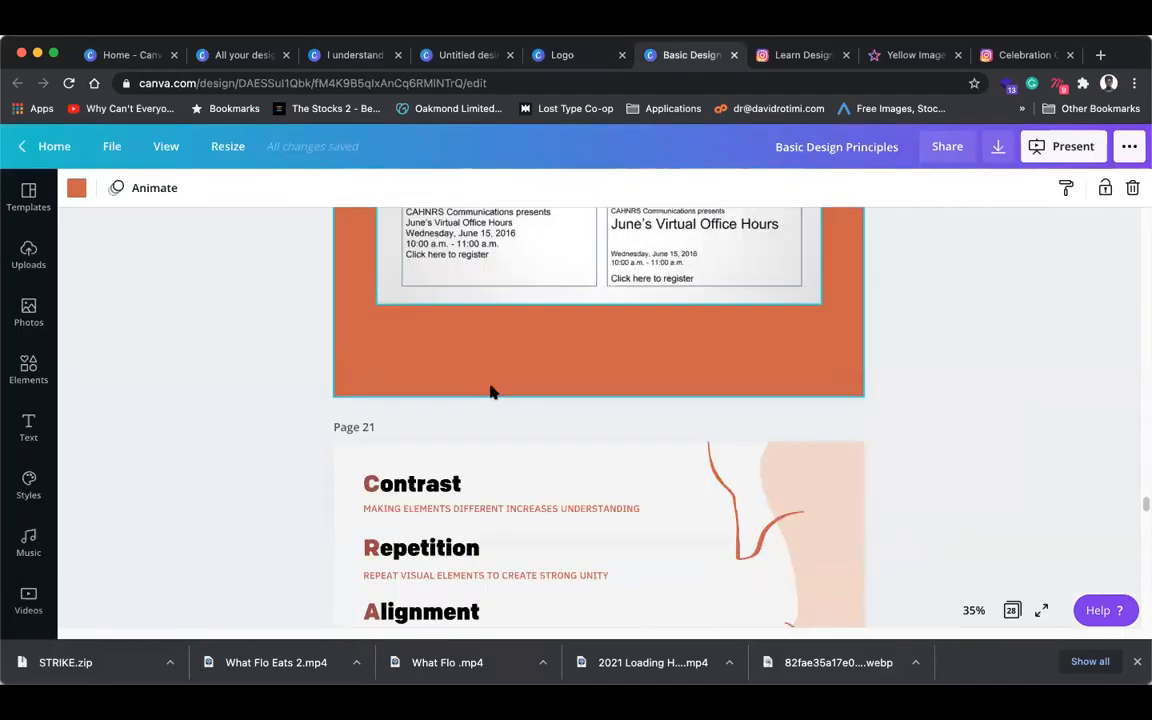
click(734, 55)
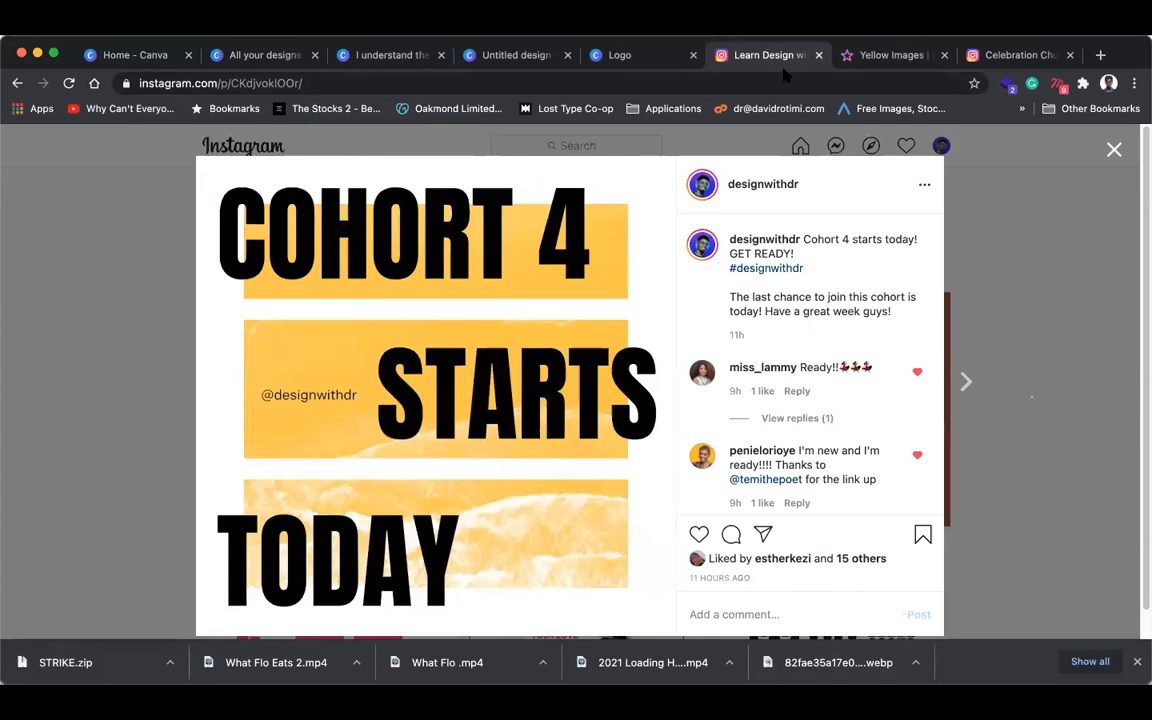
- Close the Cohort 4 Instagram post, the rawpixel milkshake image and the Celebration Church post, returning to the Logo templates page
click(818, 56)
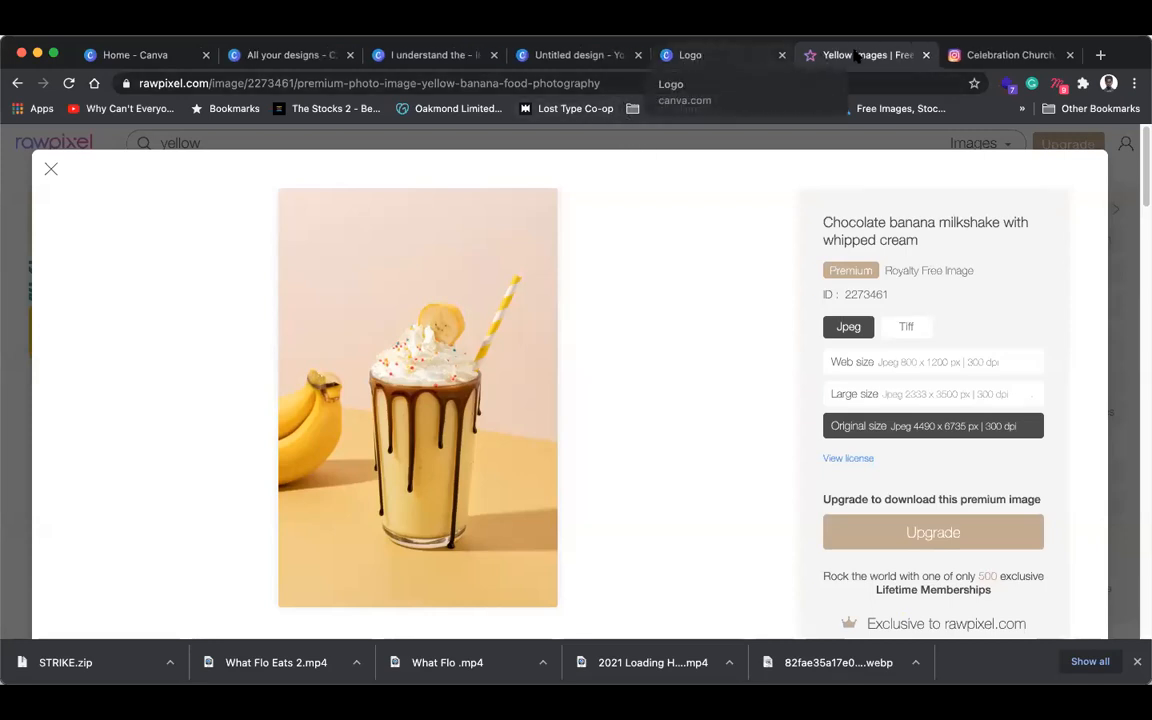
click(926, 55)
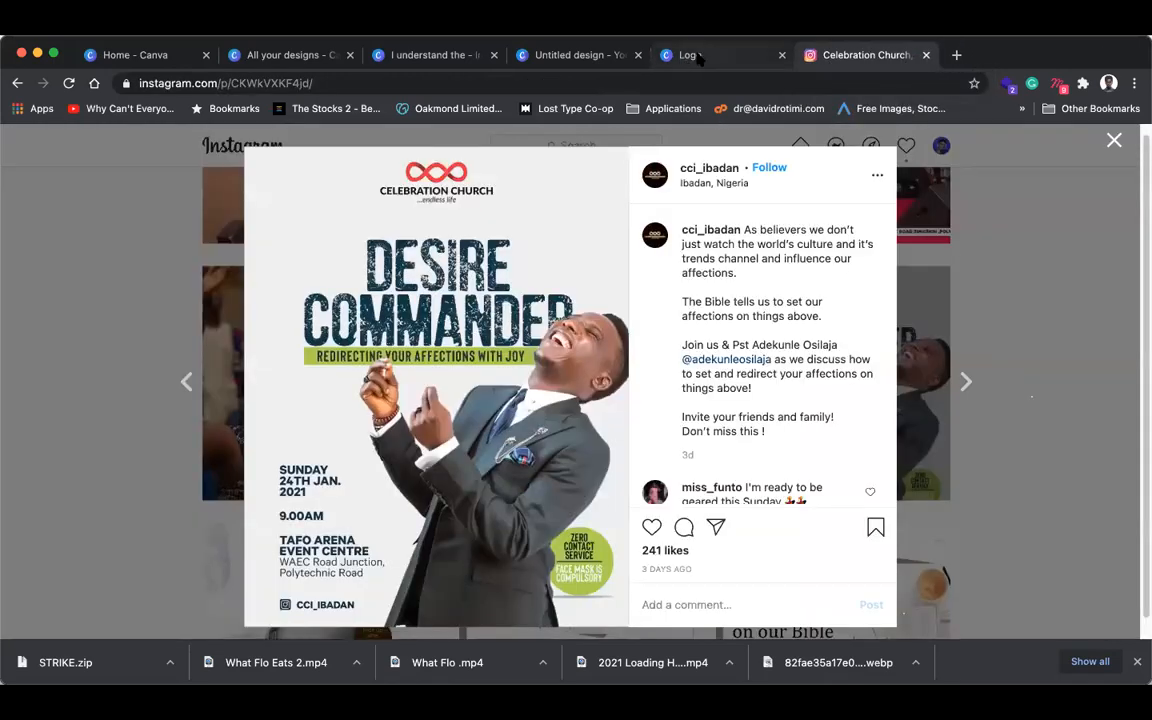
click(926, 55)
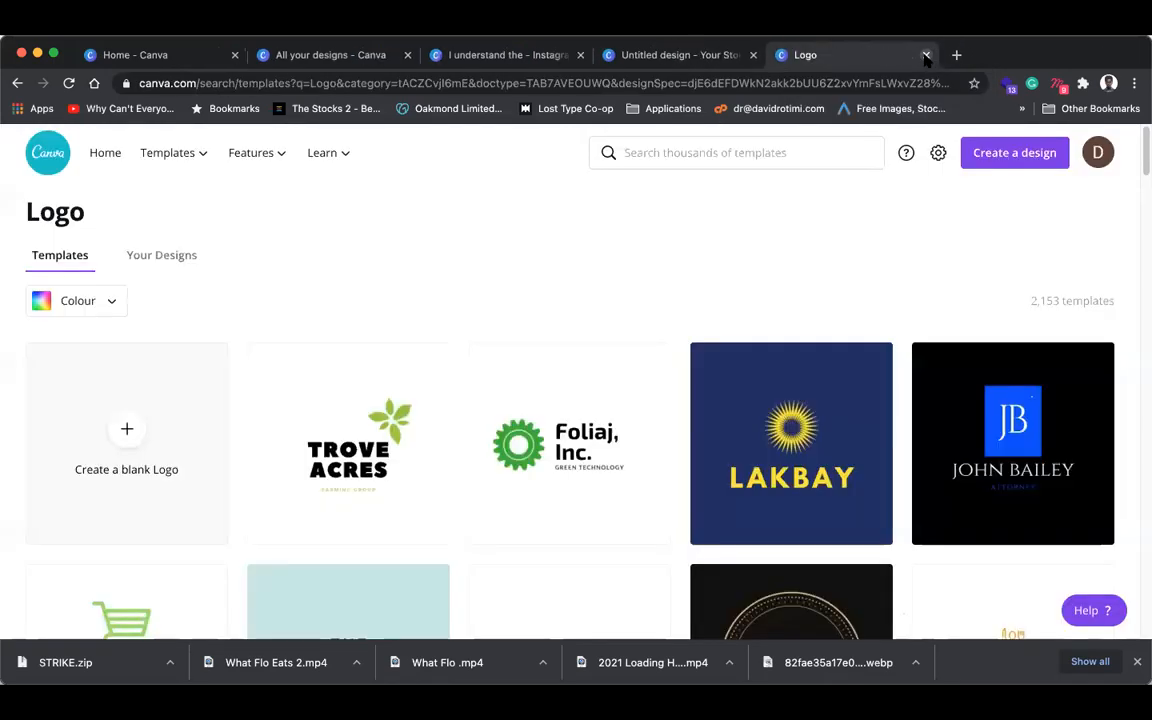